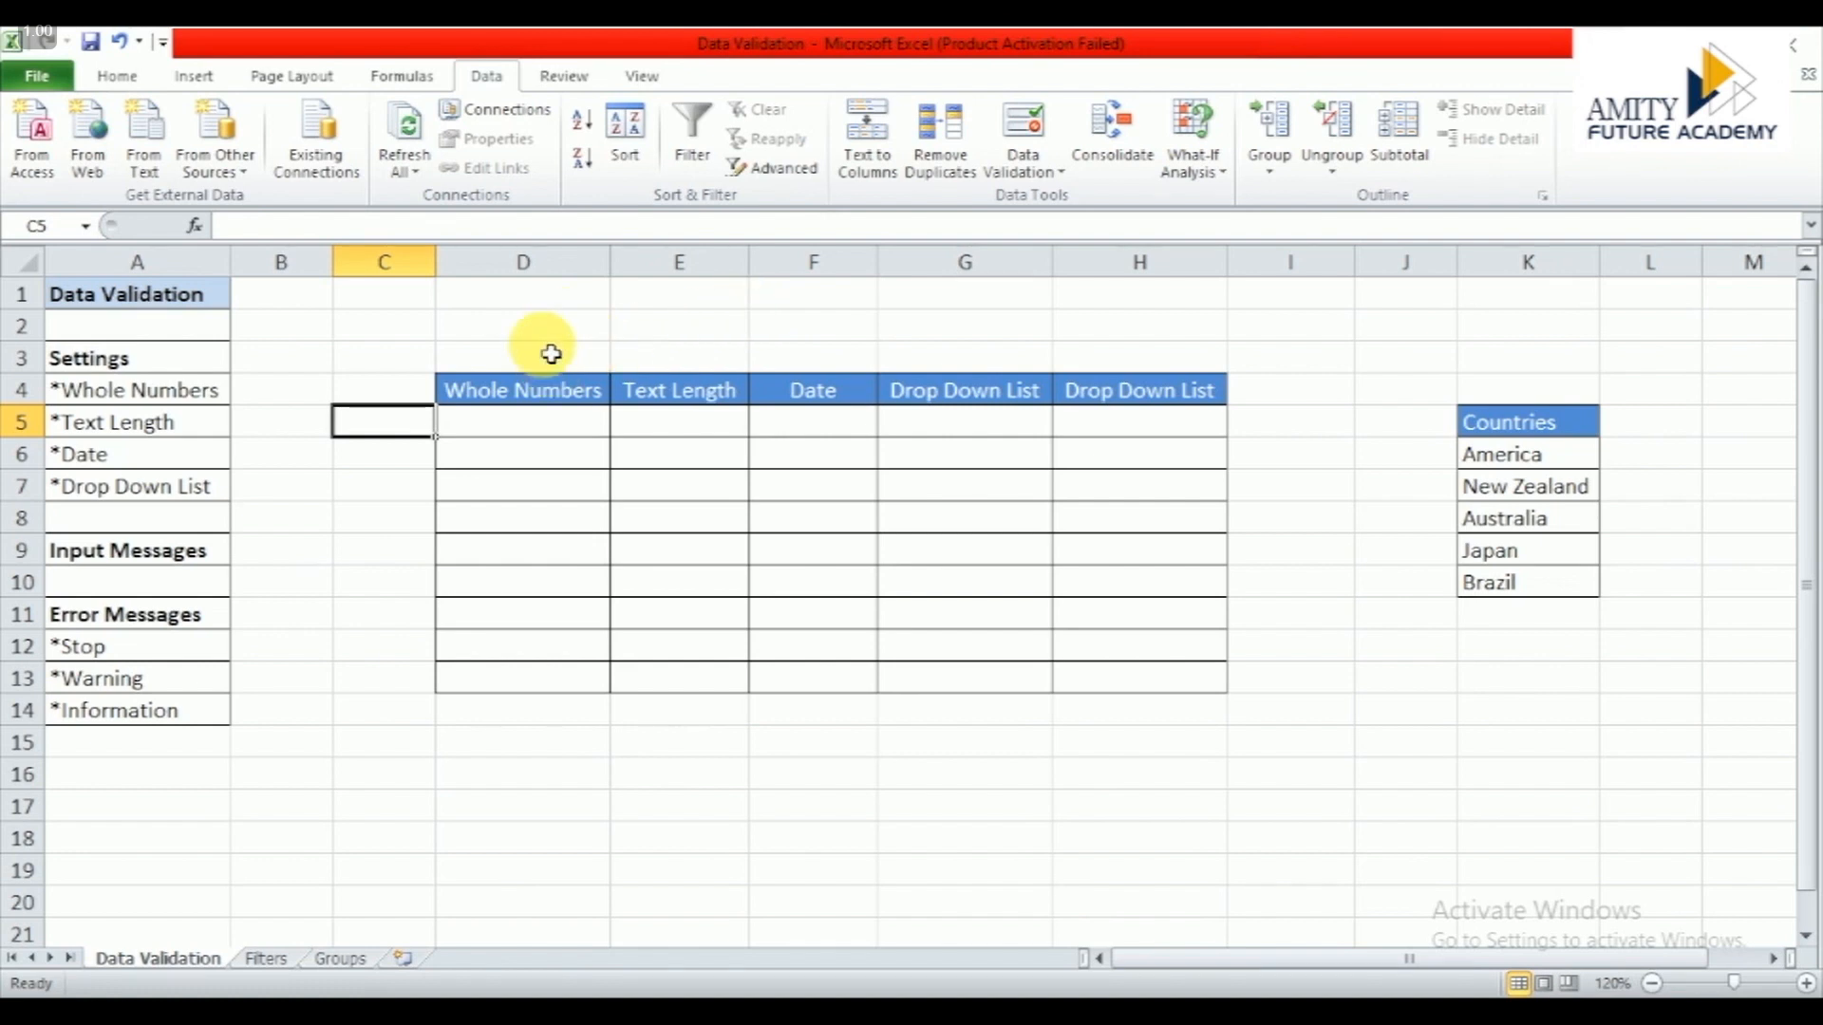
Step: Enter the number 1122 followed by a comma and a sample name in cell D2
click(479, 328)
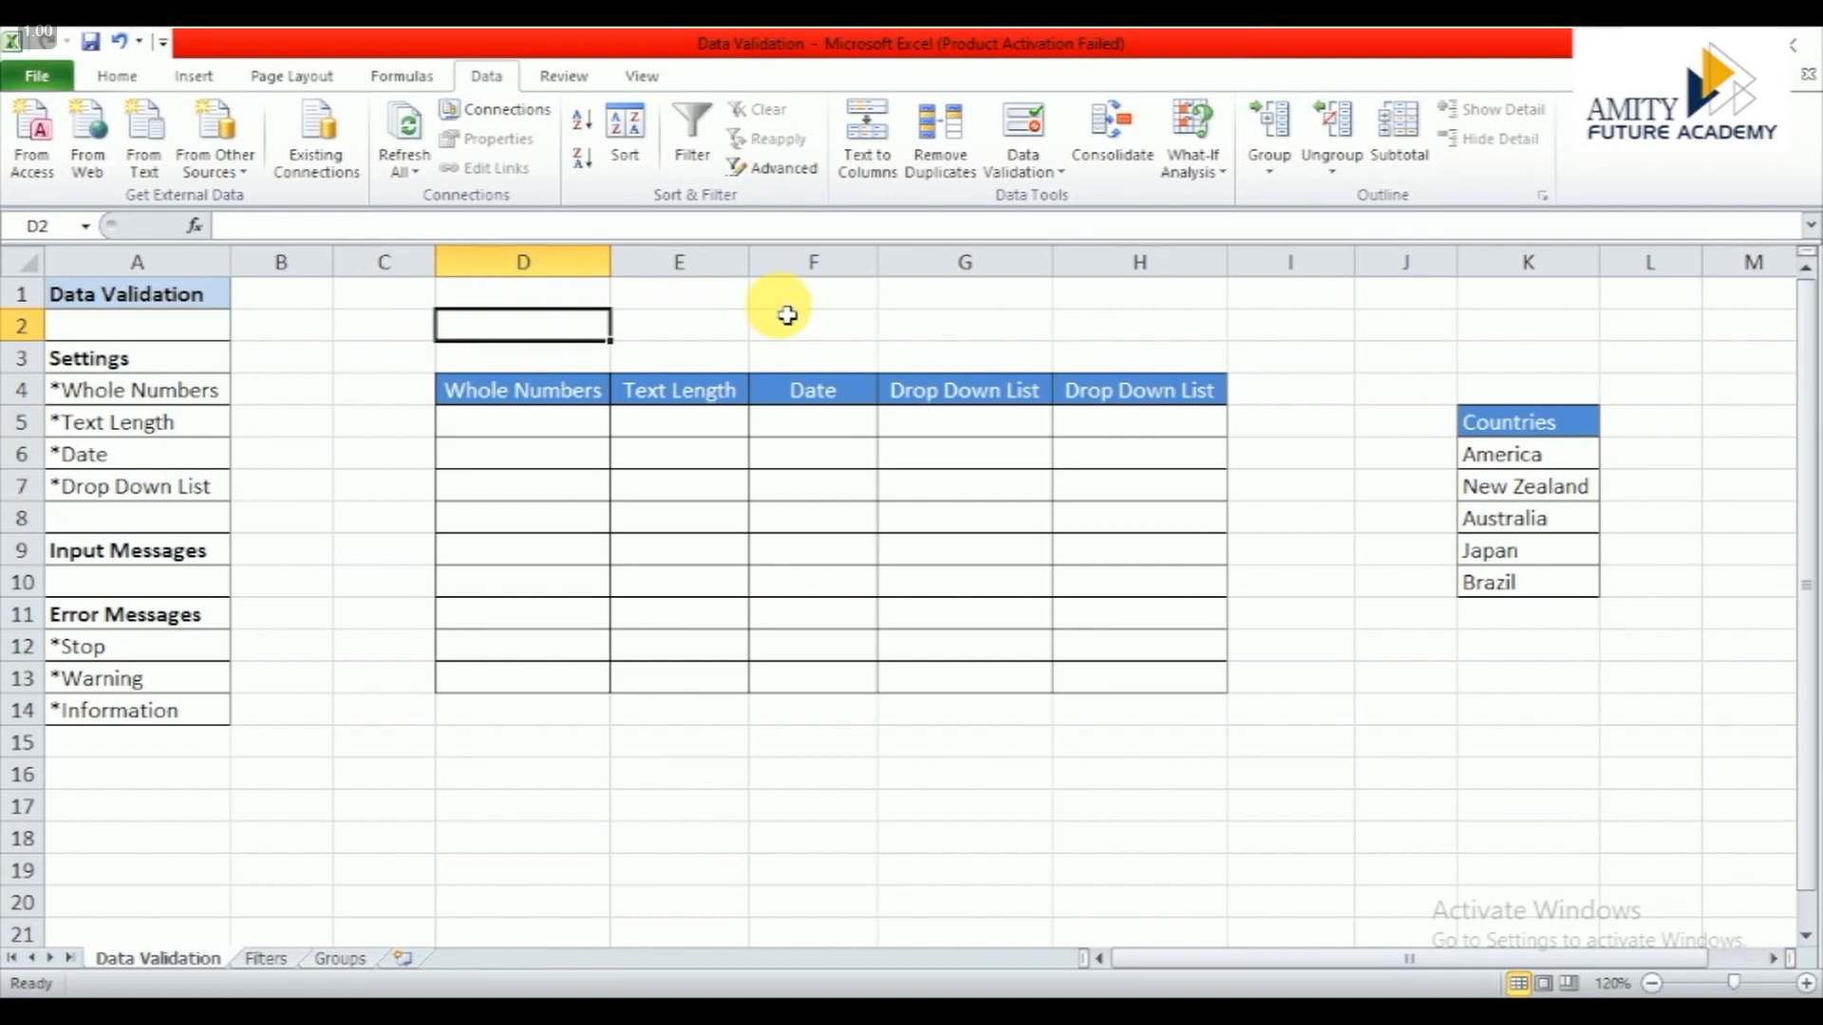
text(1122)
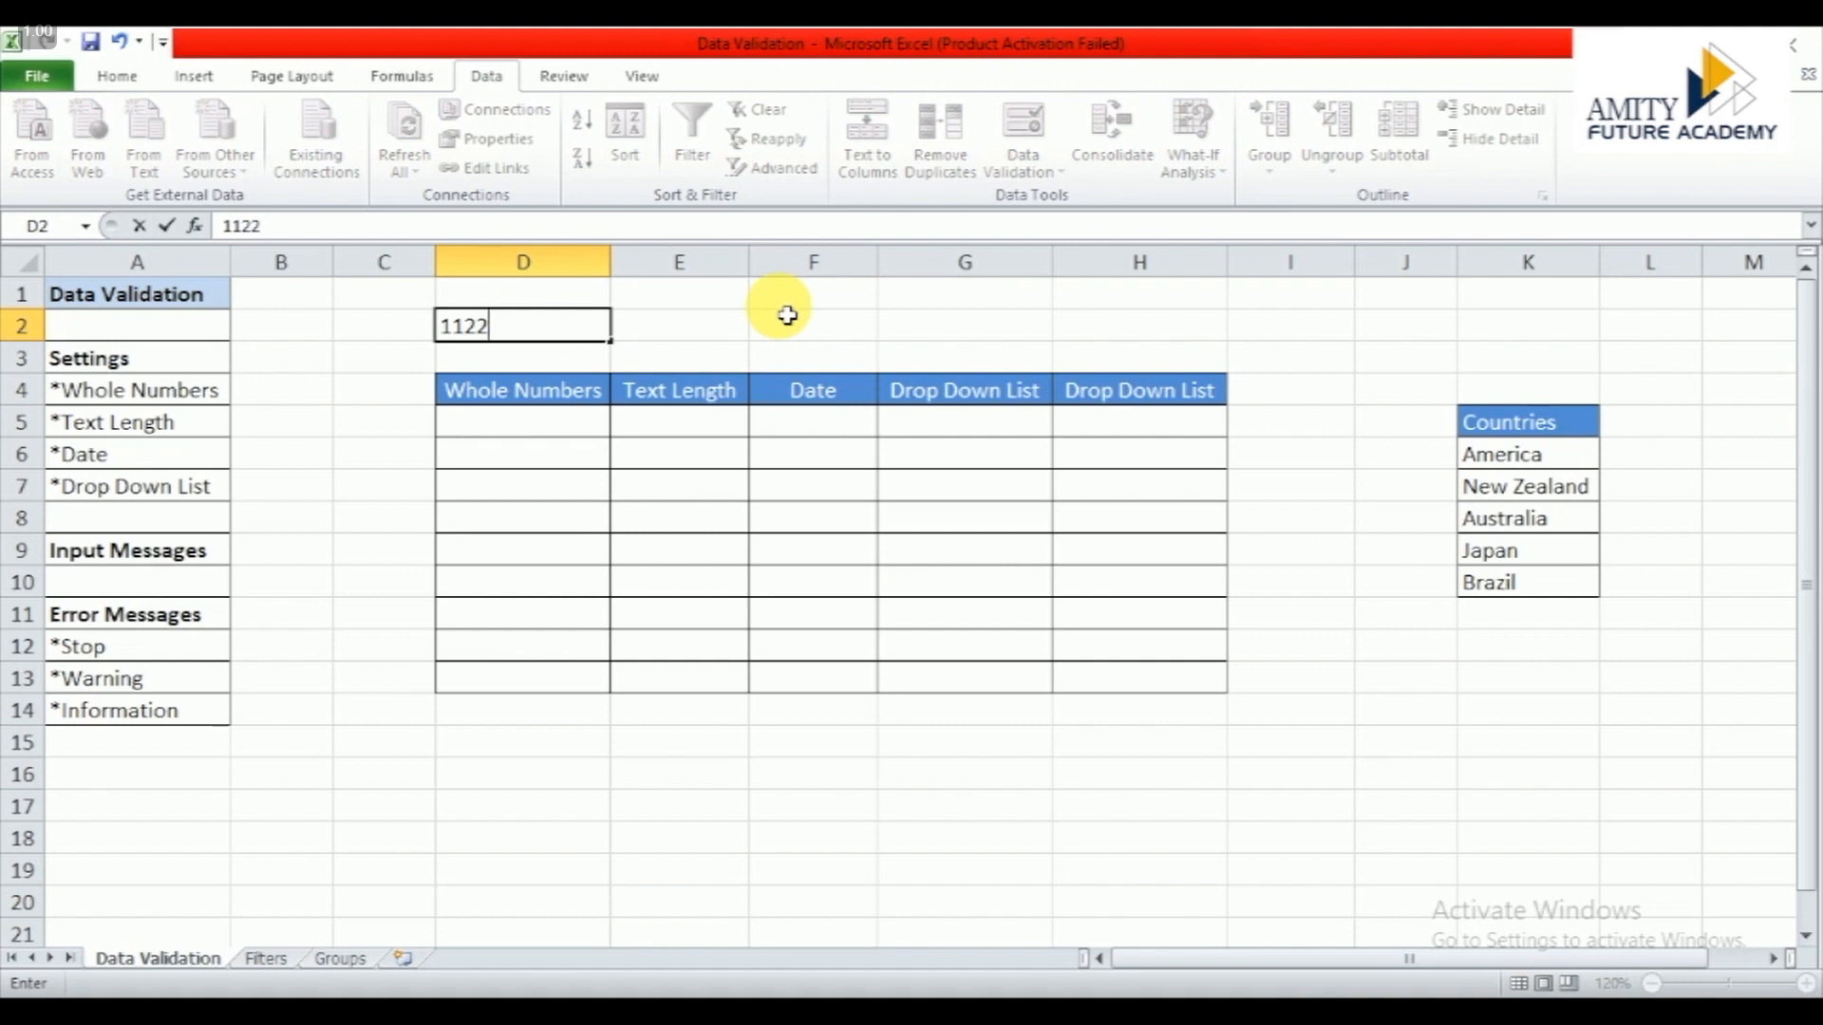
text(, ram)
key(Tab)
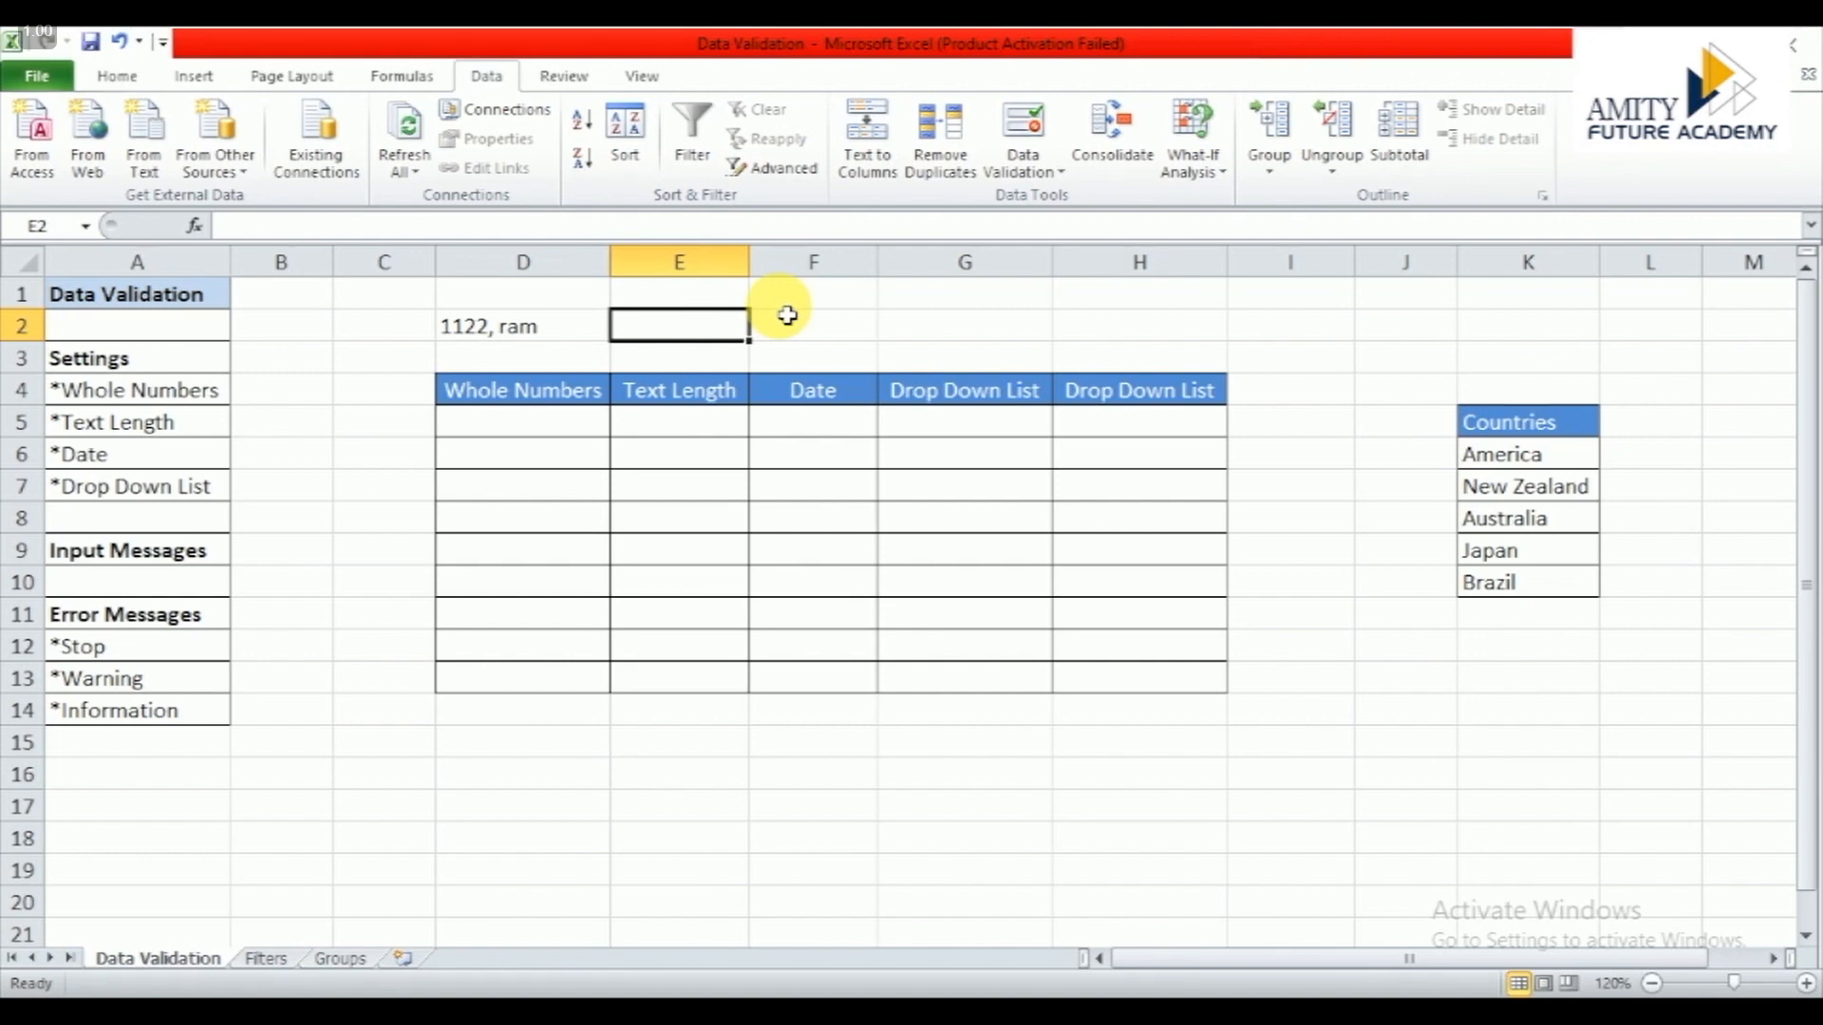
Step: Apply data validation to cells D5:D13 of the Whole Numbers column, allowing only whole numbers between 10 and 99
key(Down)
key(Down)
key(Down)
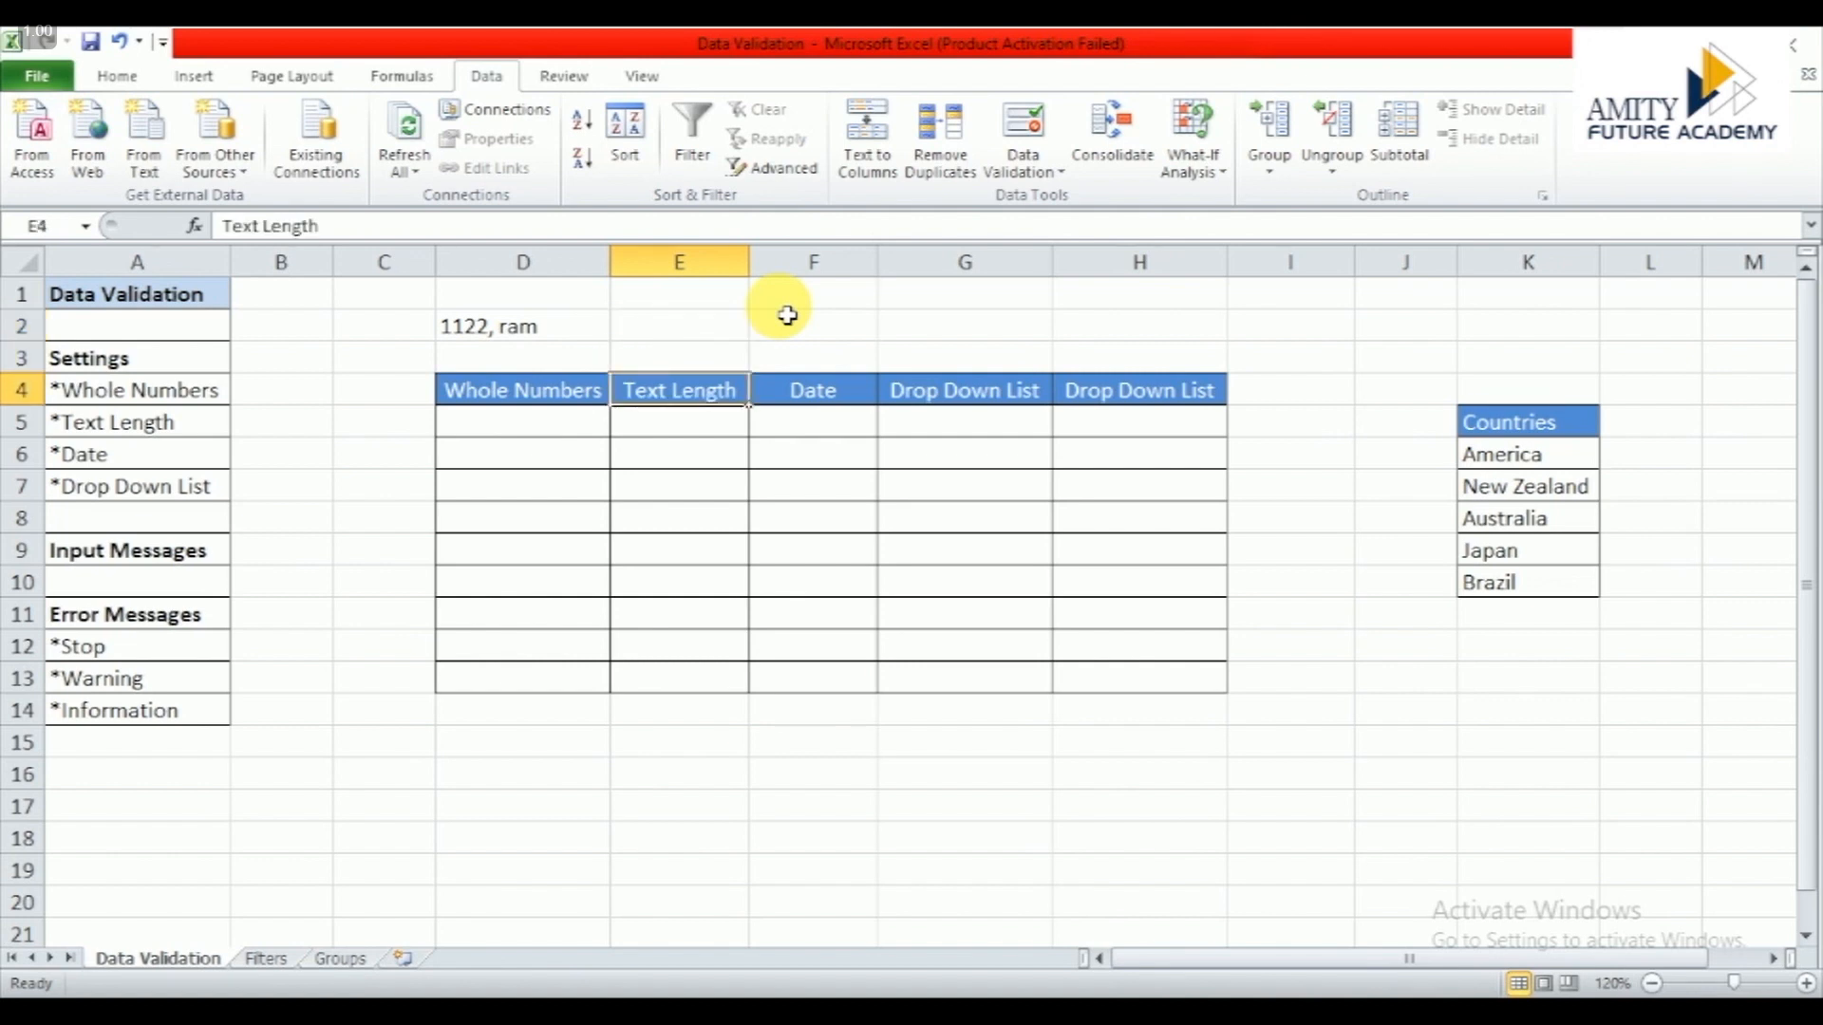
key(Left)
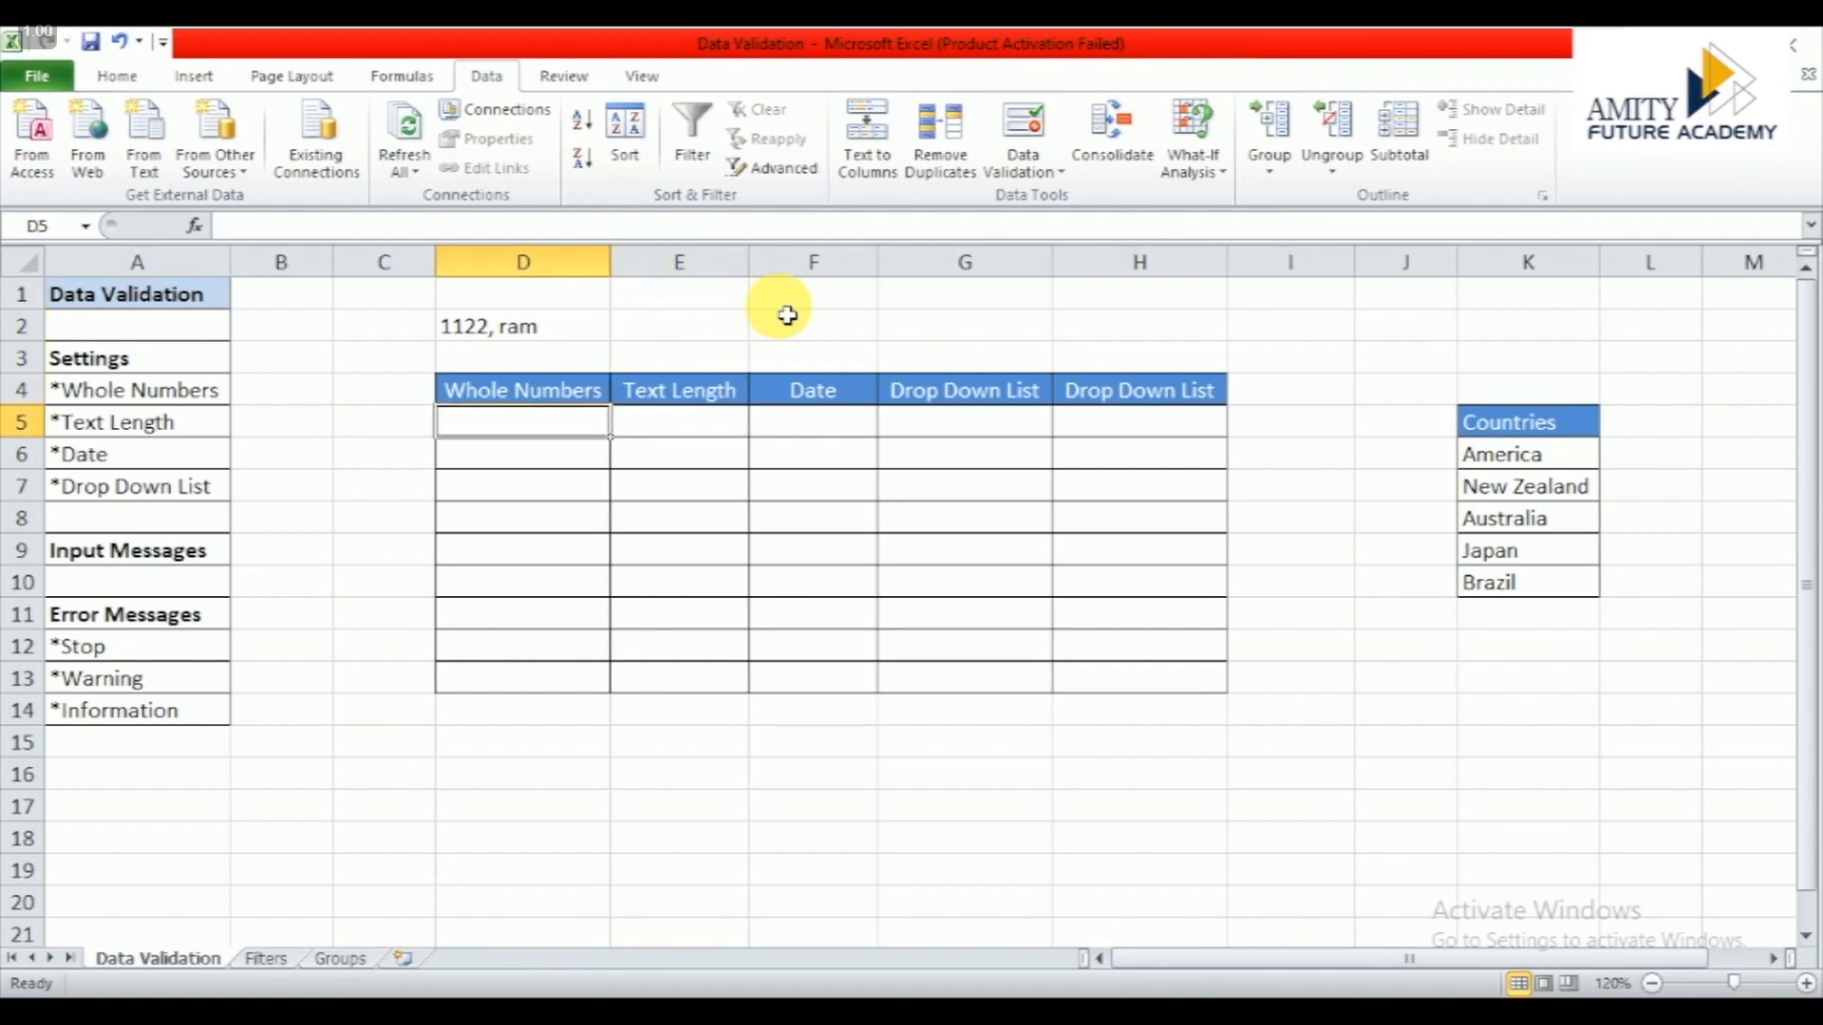
key(shift+Down)
key(shift+Down)
key(shift+Down)
key(shift+Down)
key(shift+Down)
key(shift+Down)
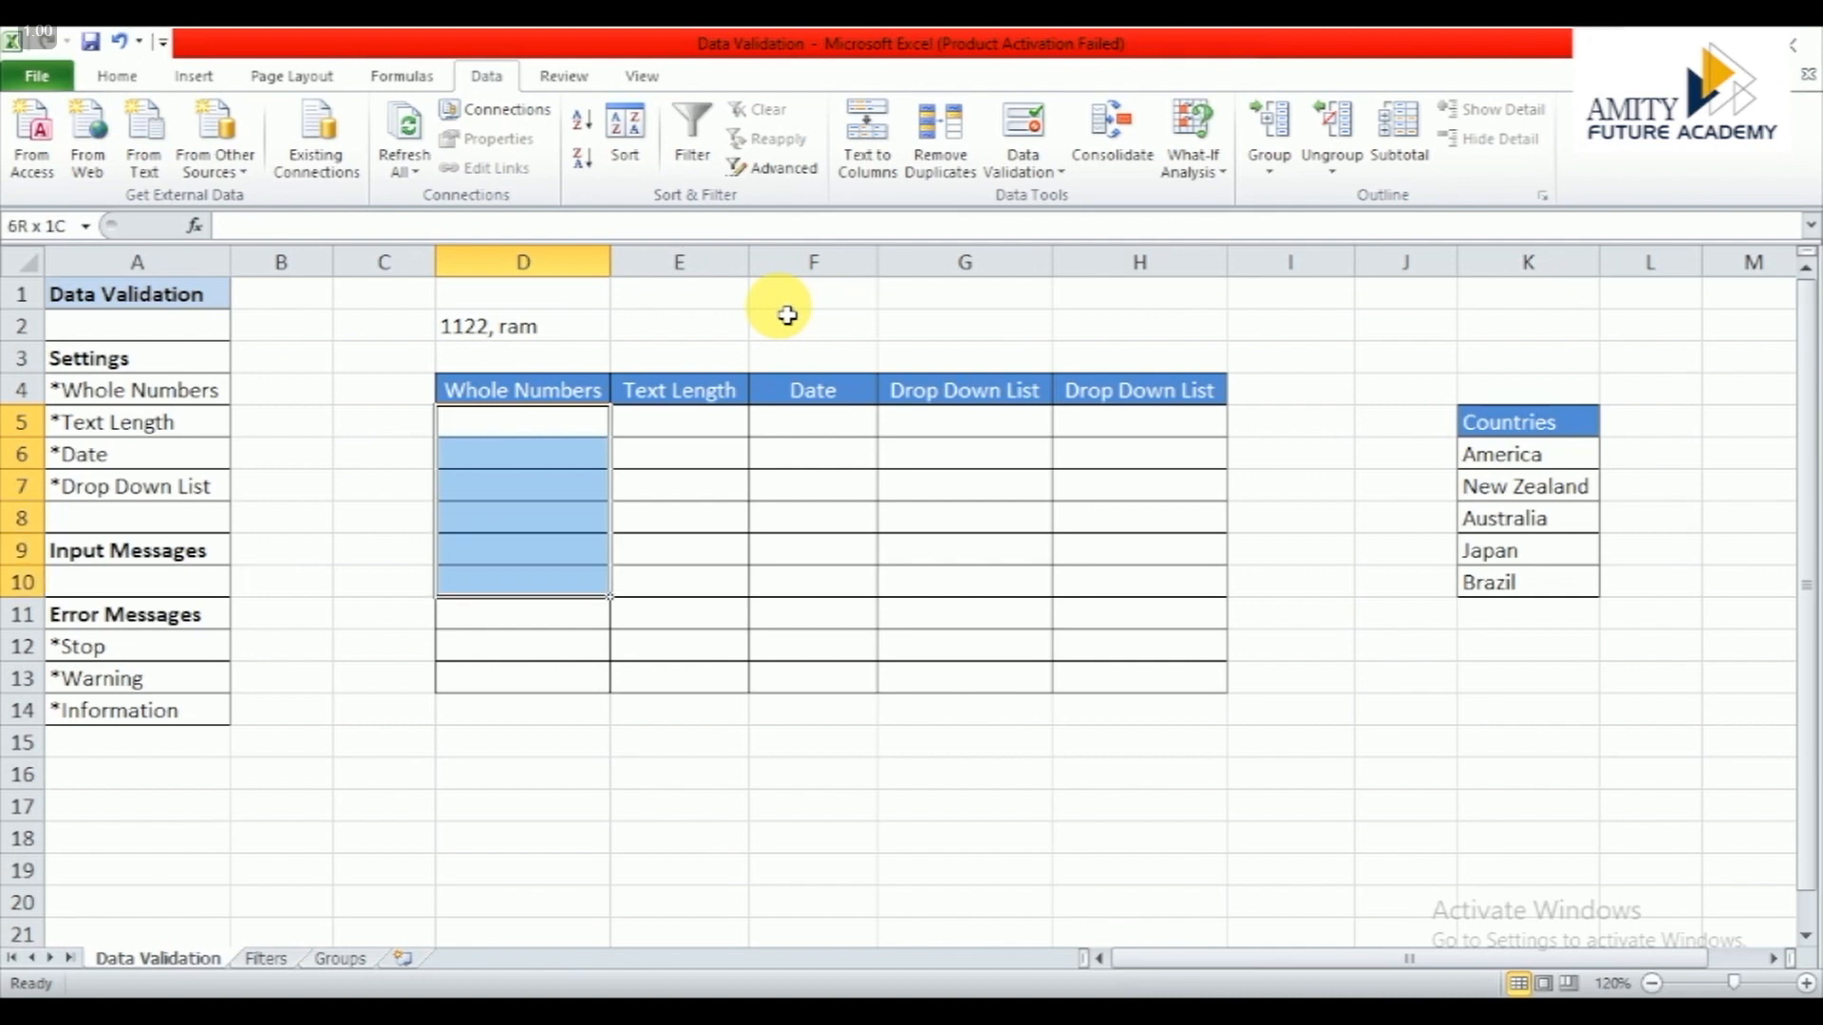
key(shift+Down)
key(shift+Down)
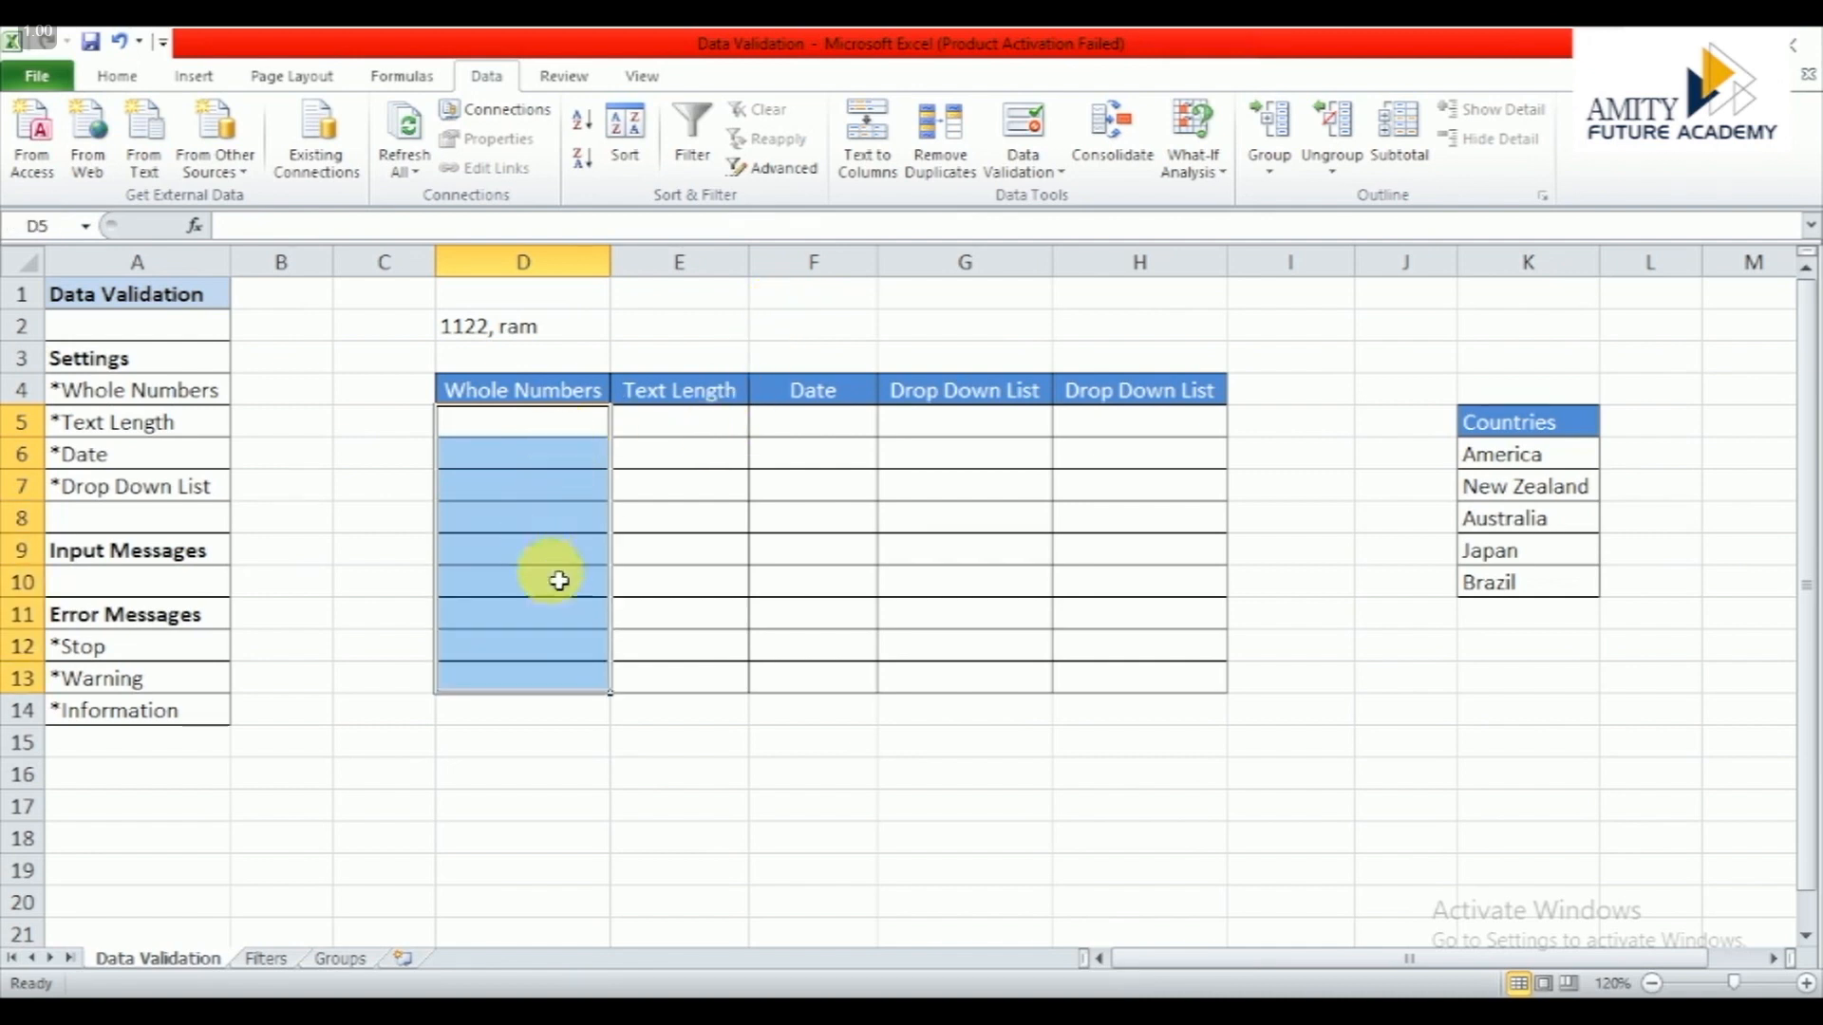
click(1026, 171)
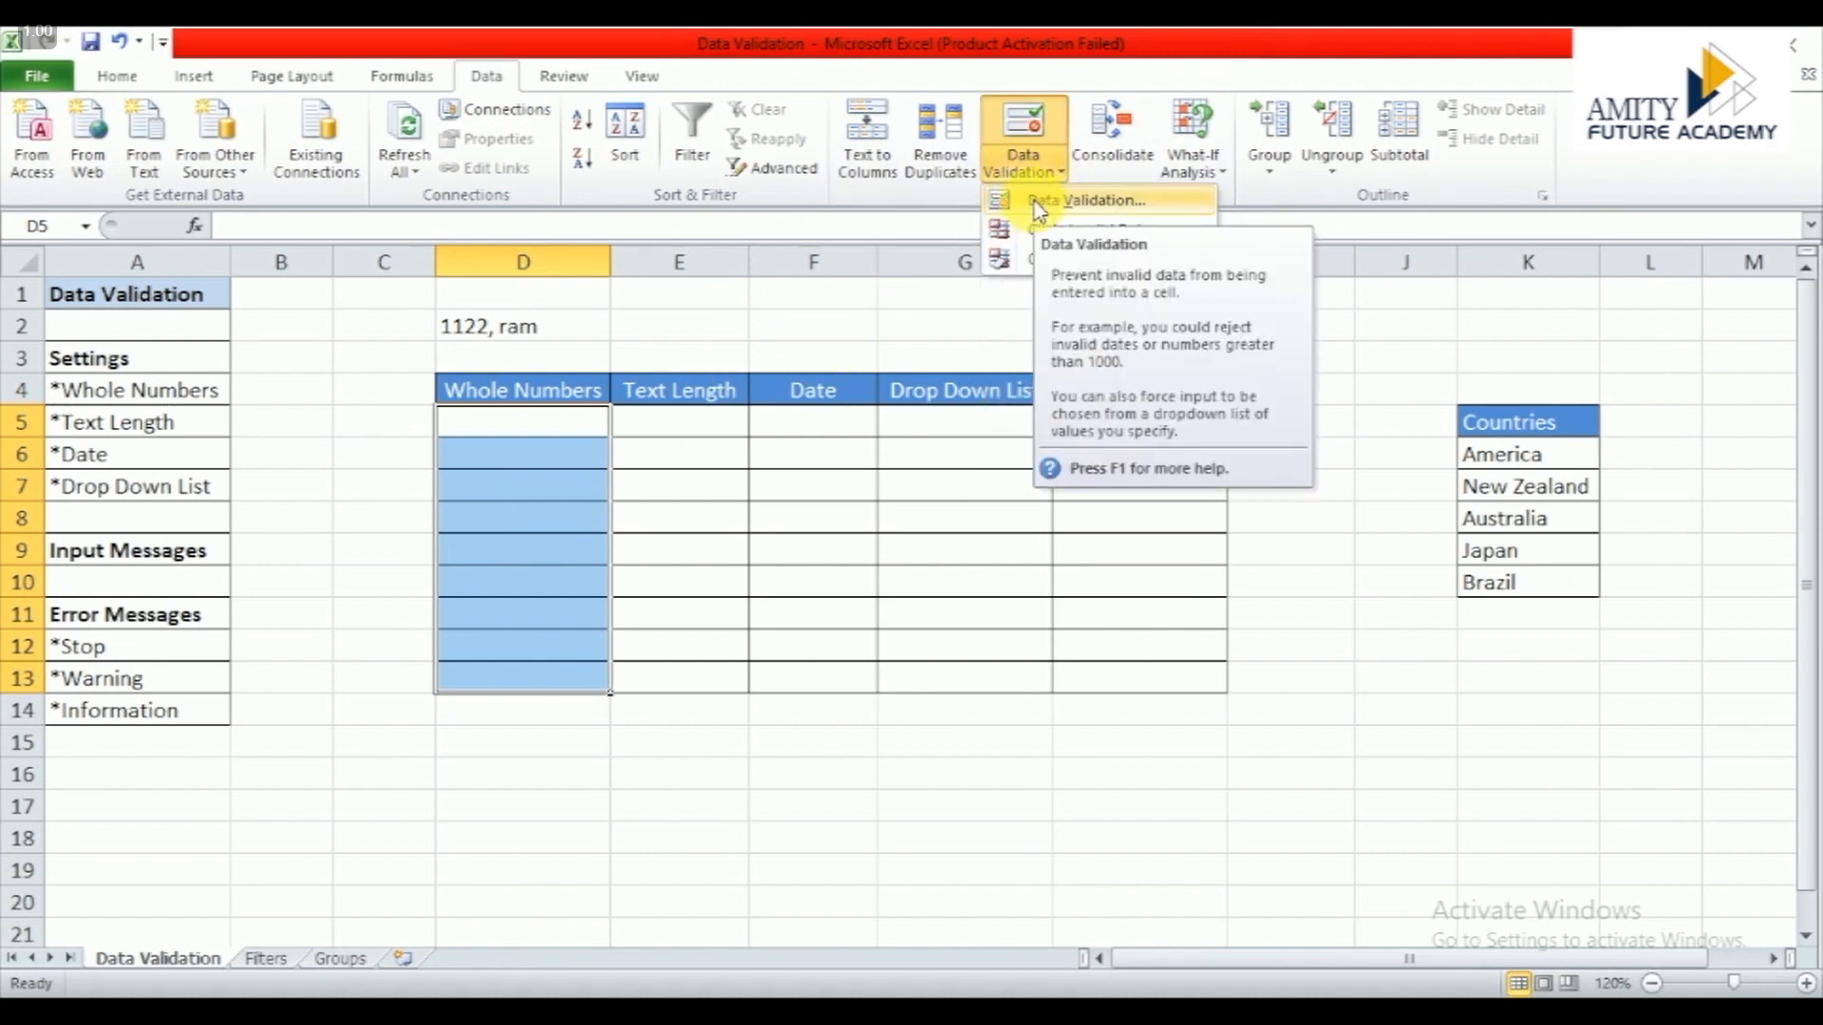
click(1037, 205)
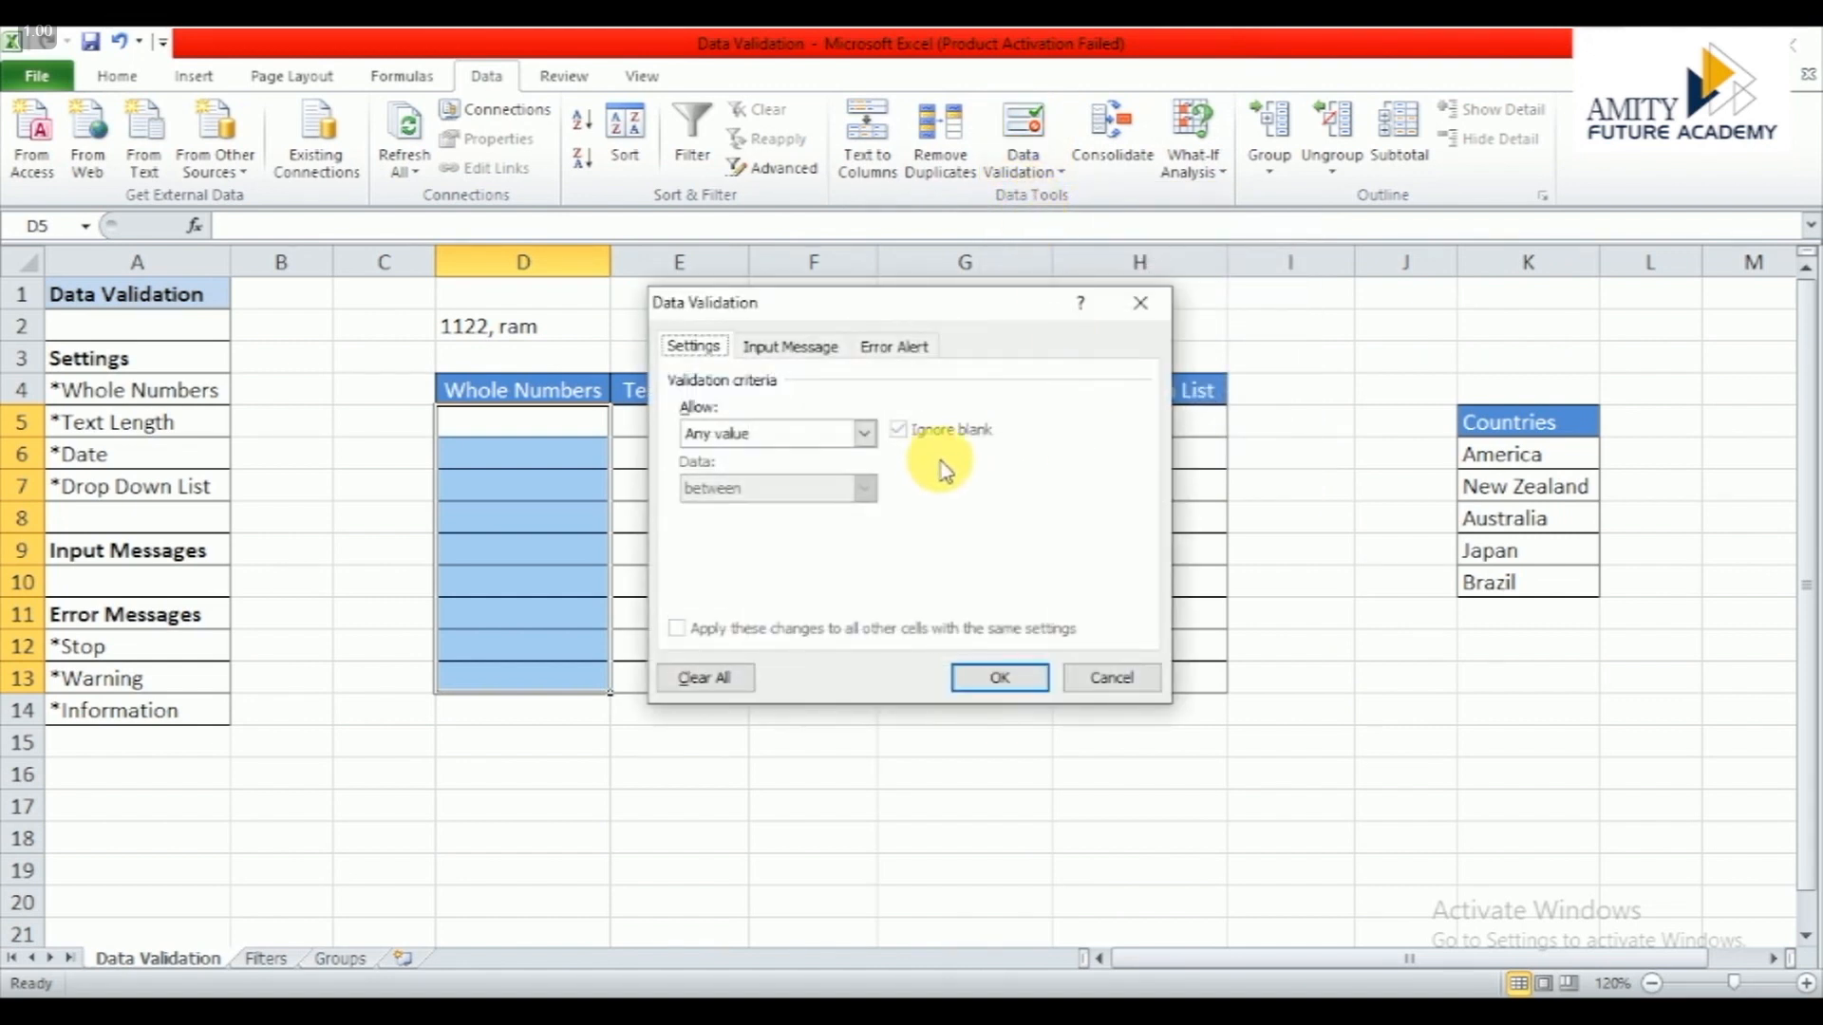
click(865, 435)
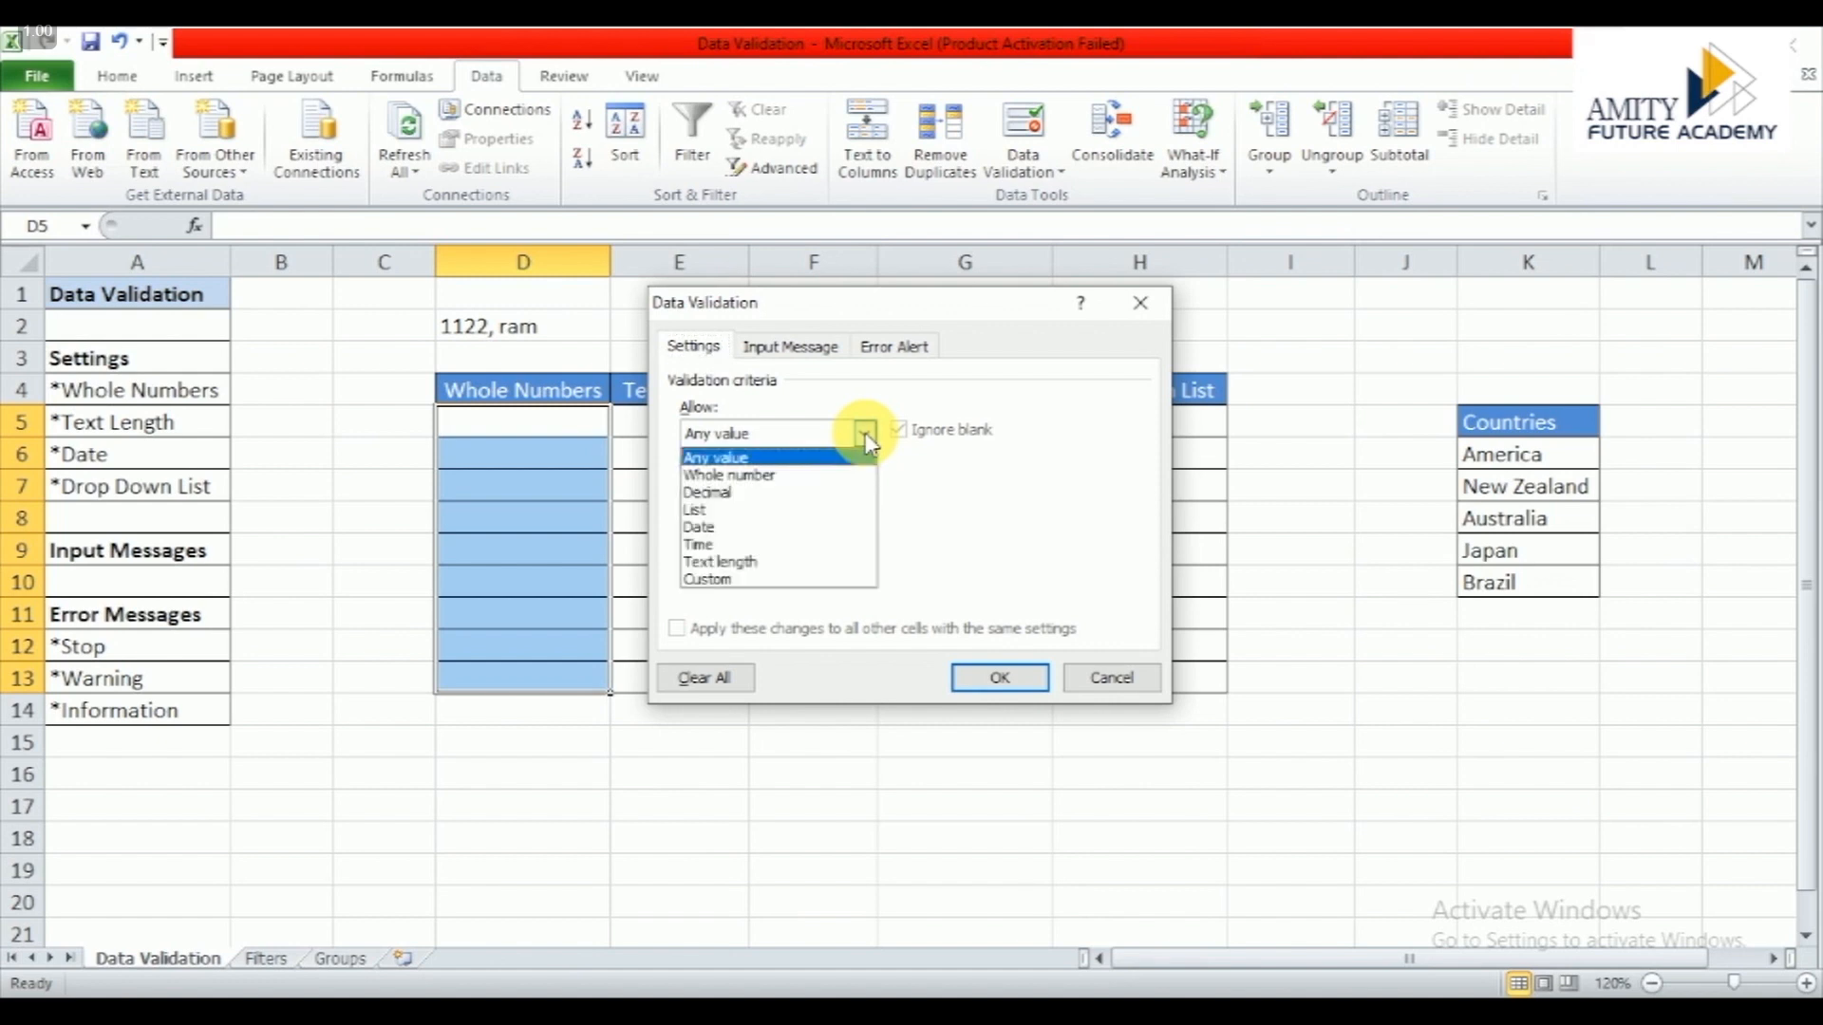
click(832, 476)
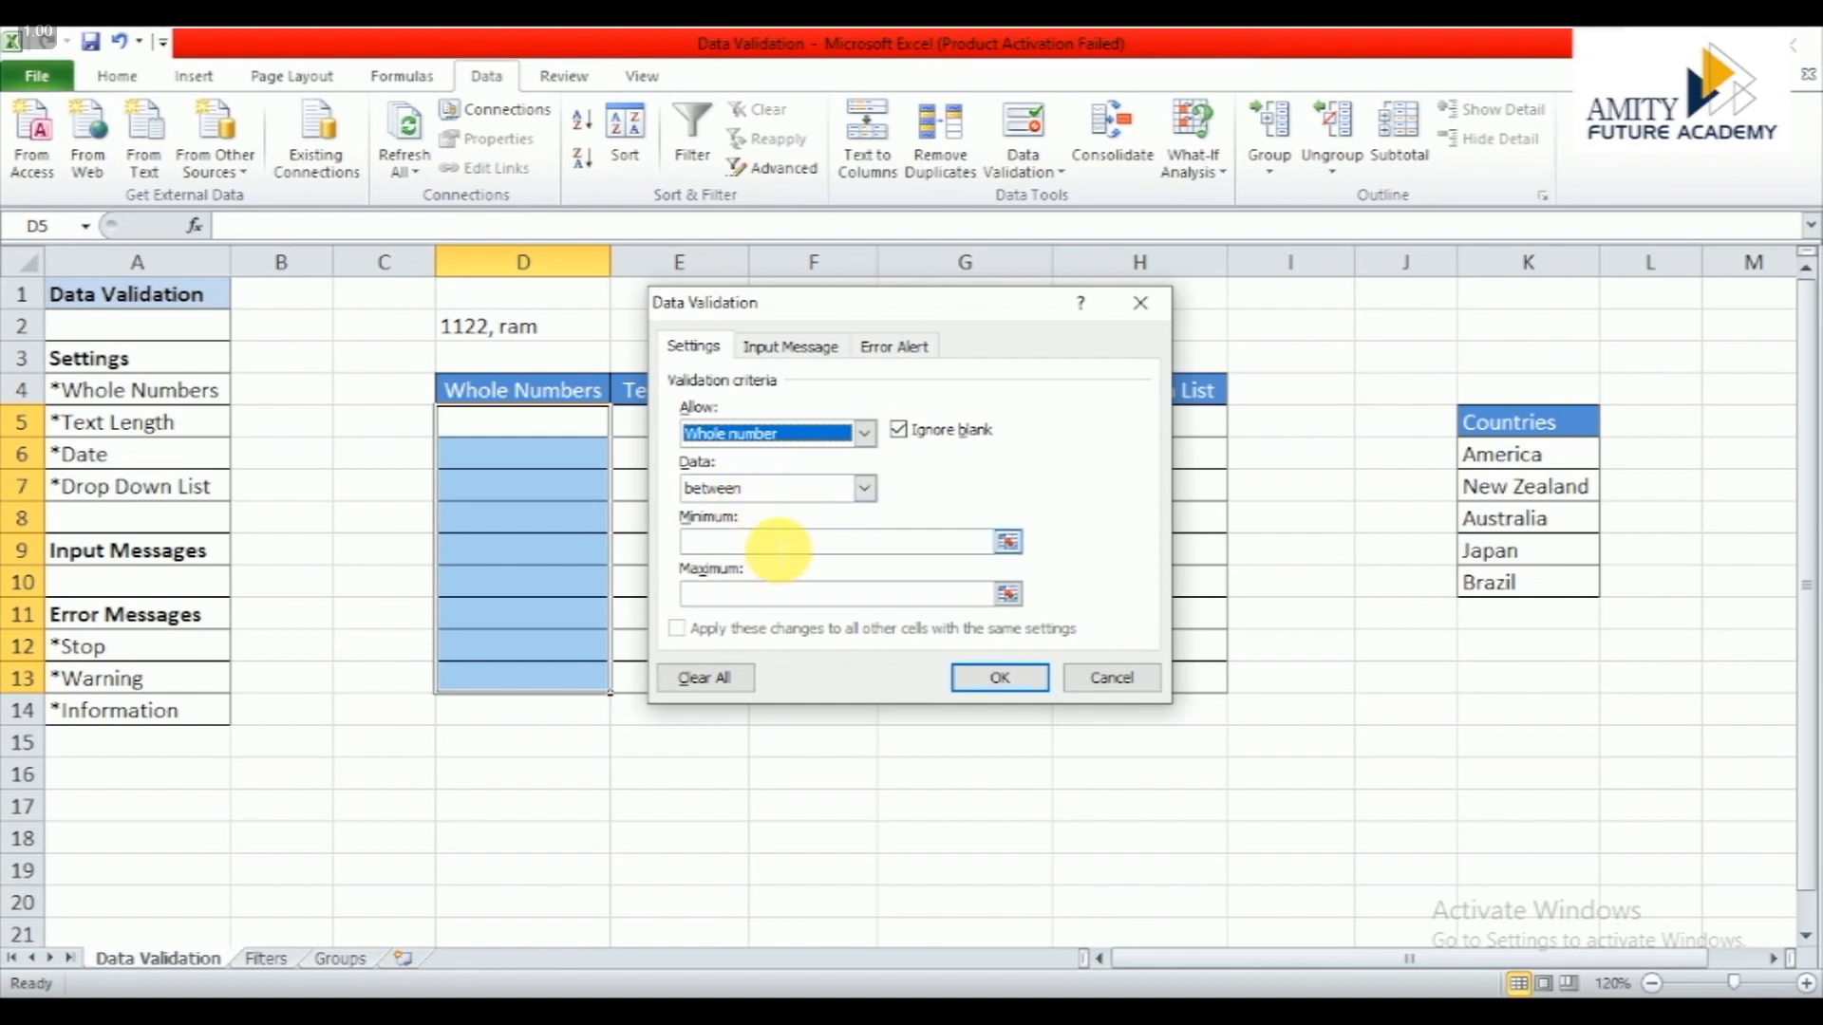
click(778, 546)
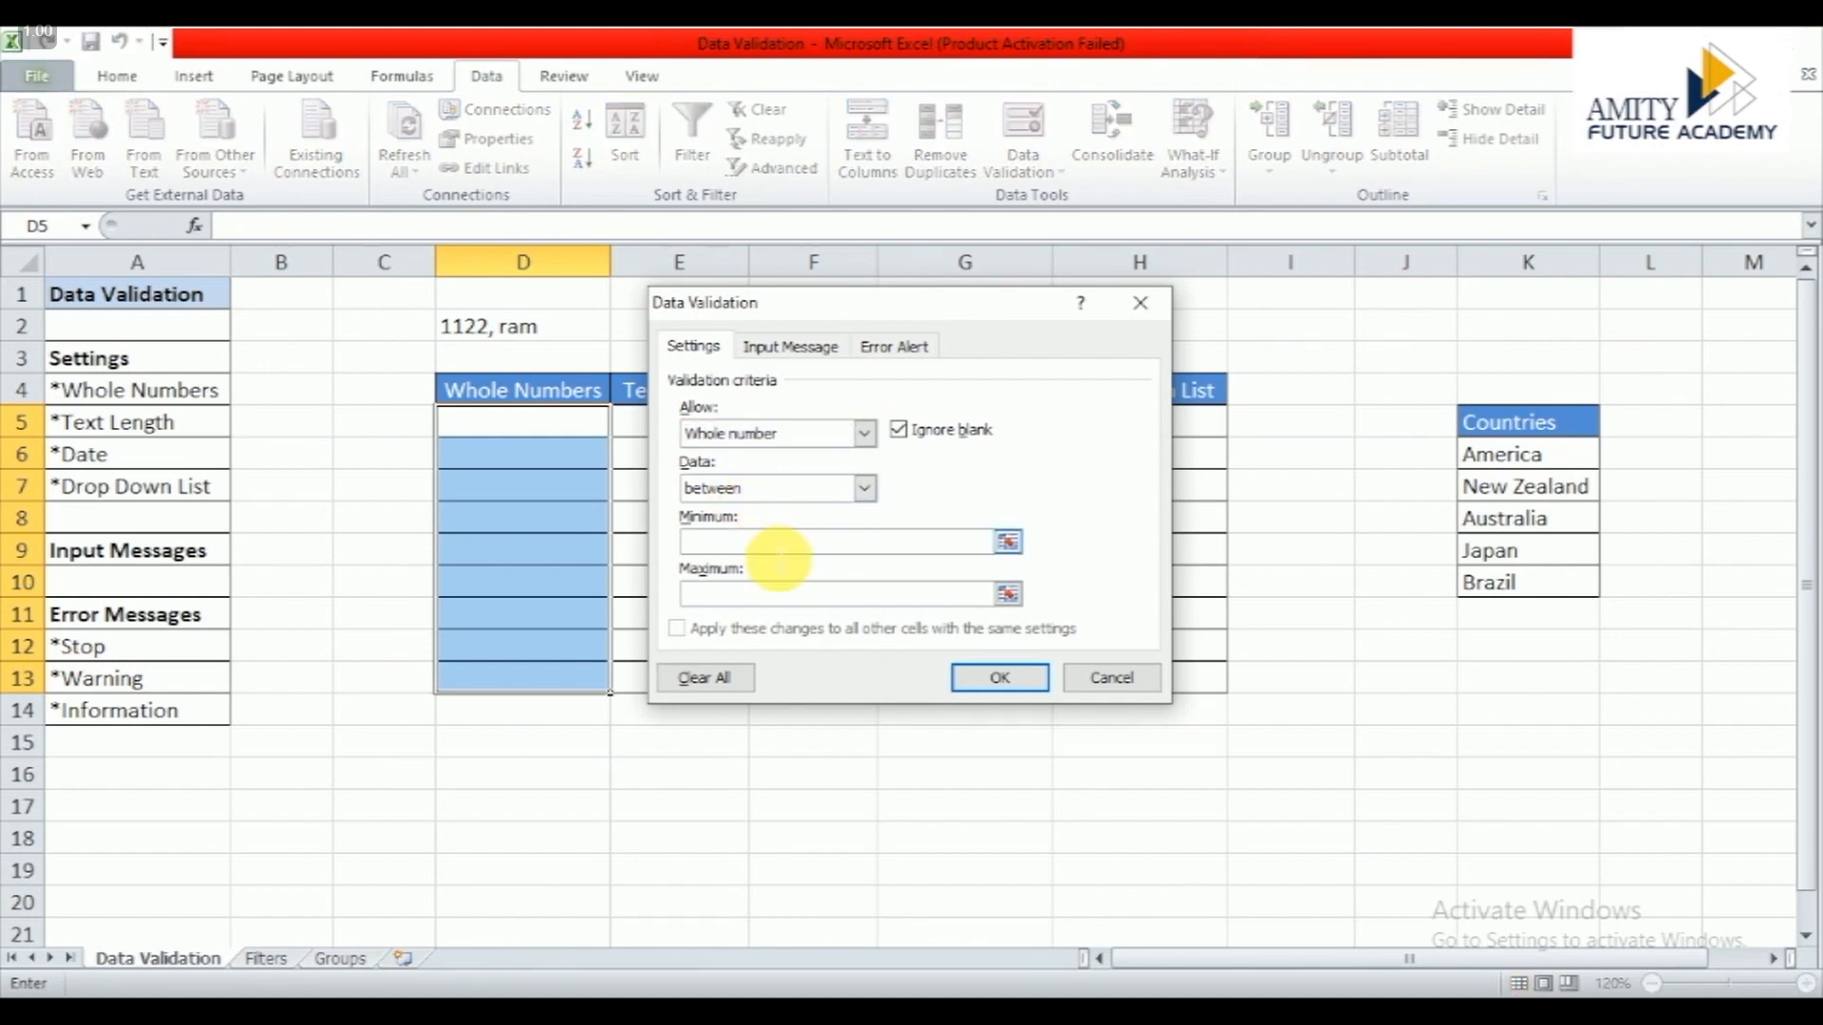
text(10)
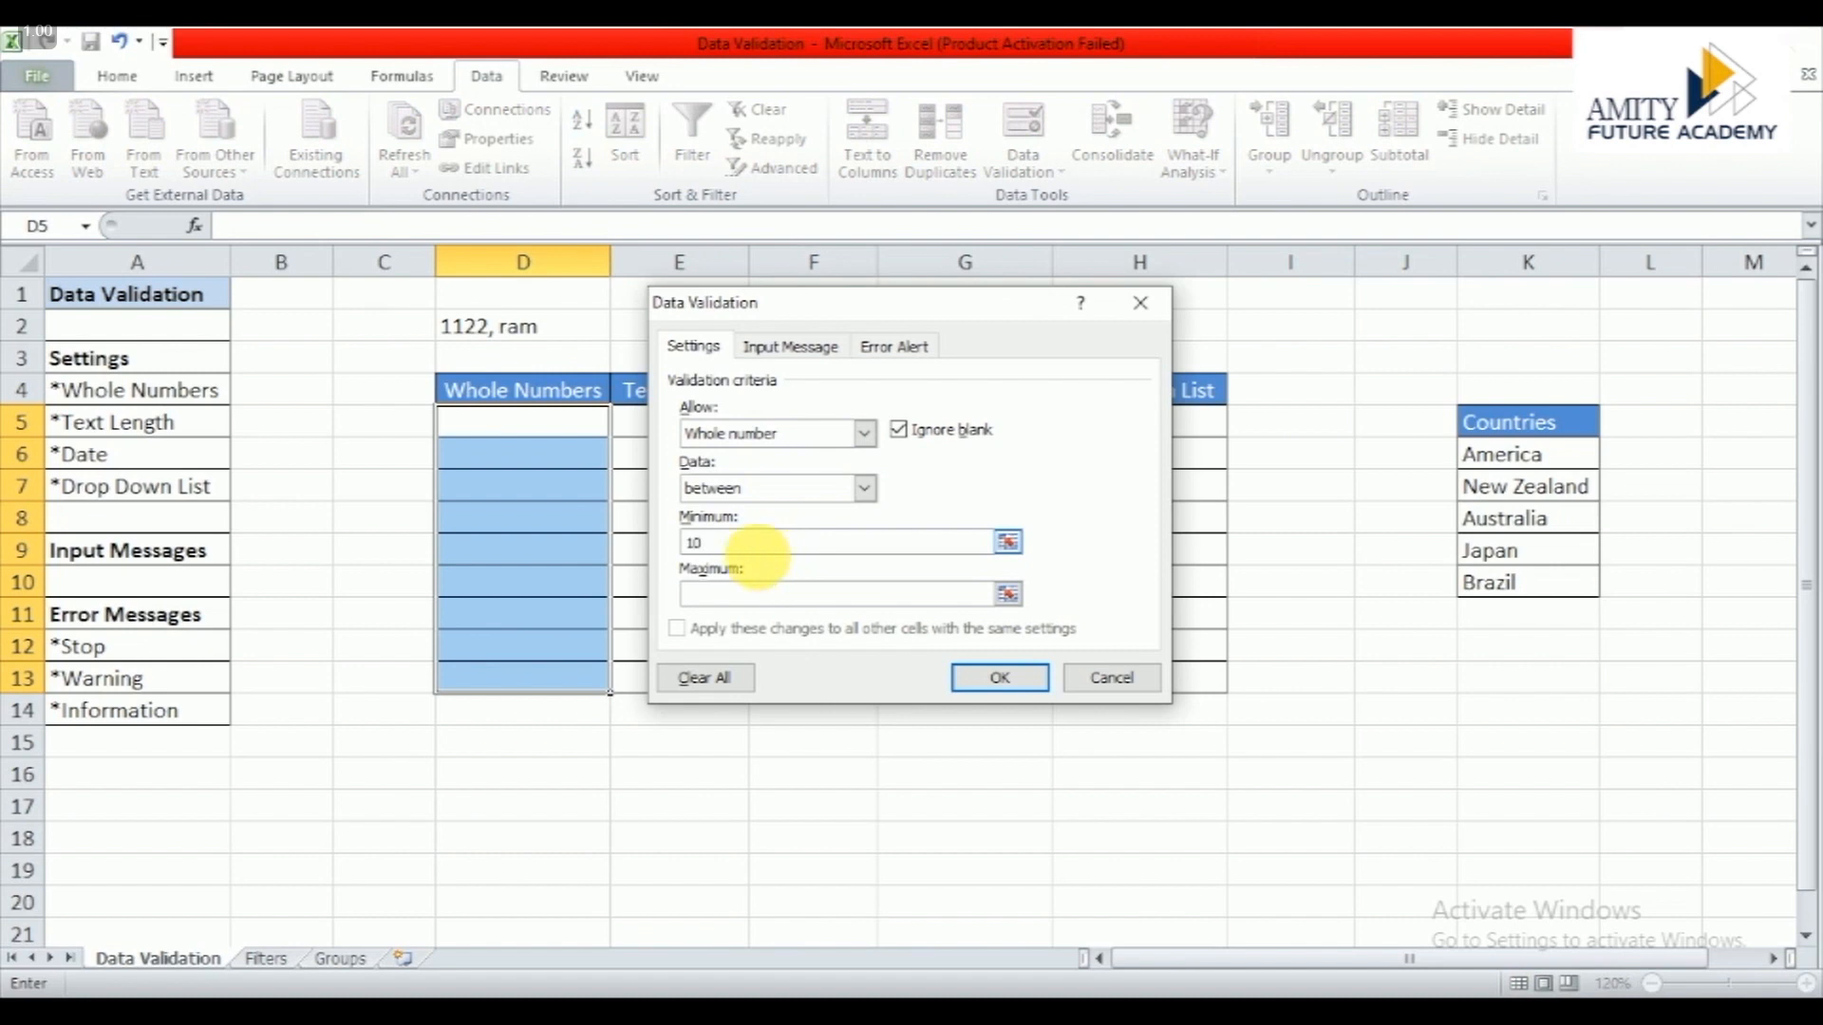
click(753, 594)
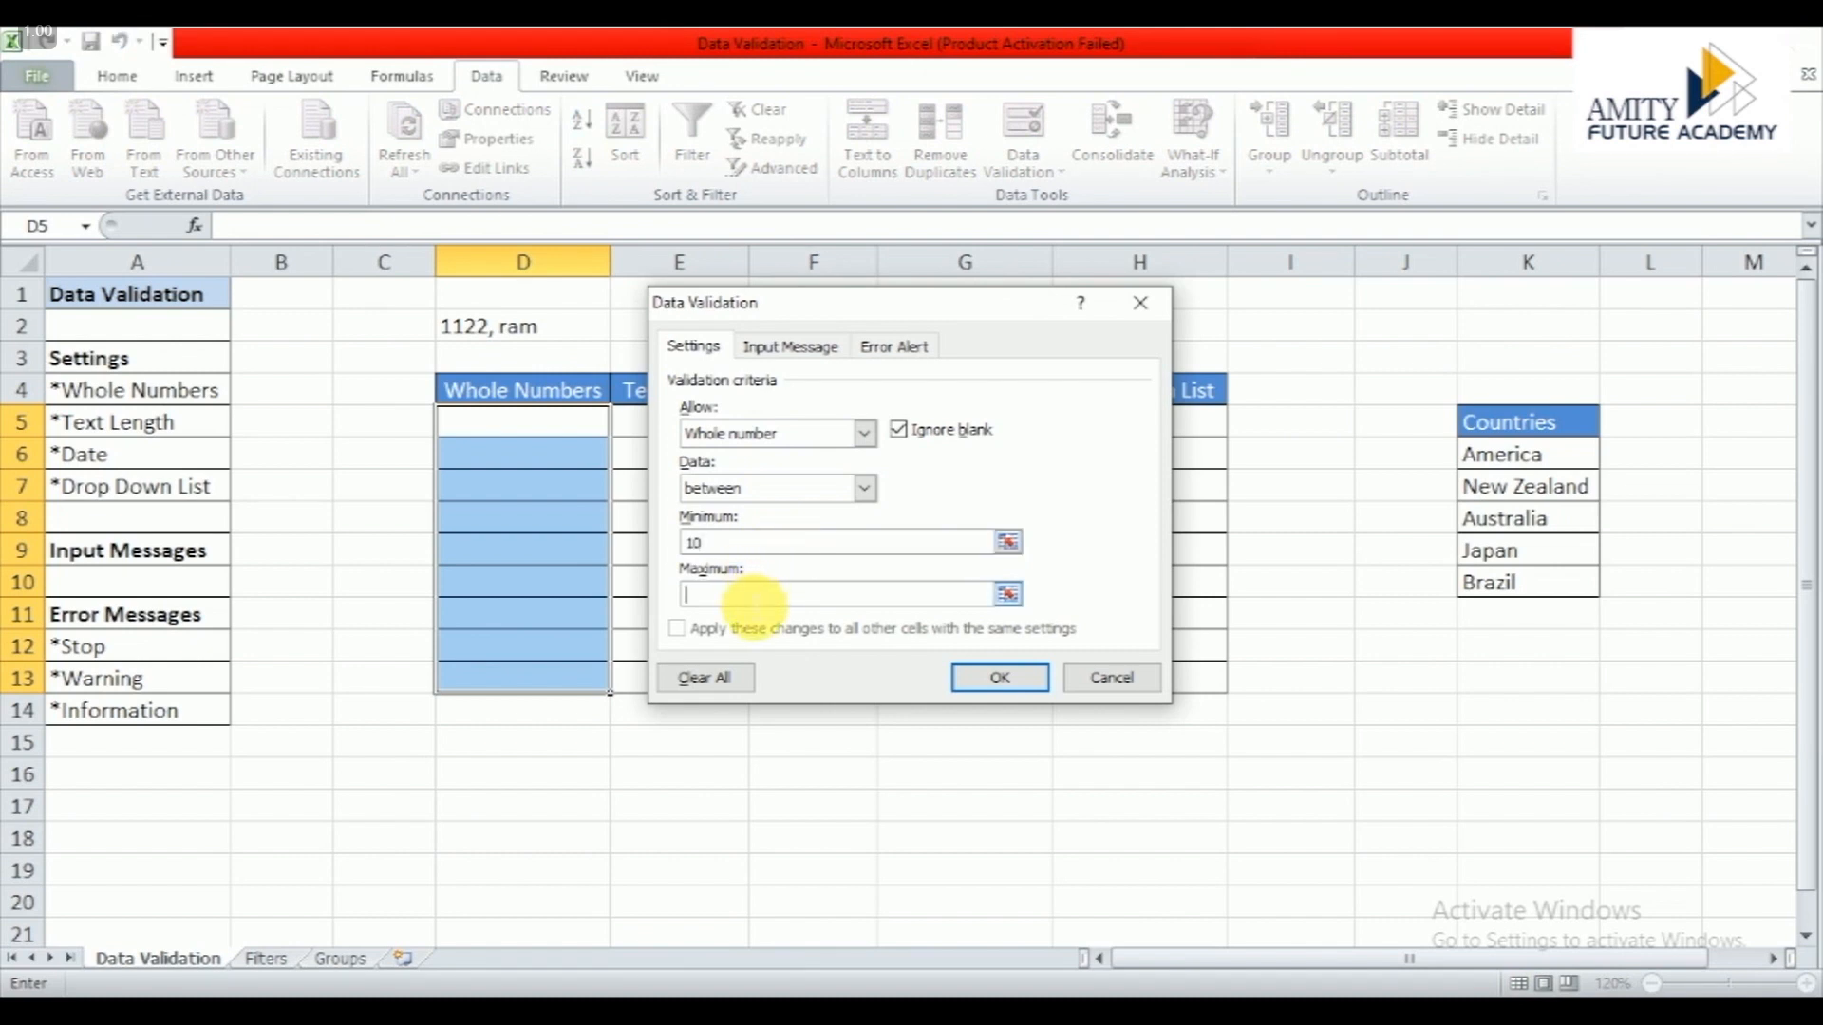
text(99)
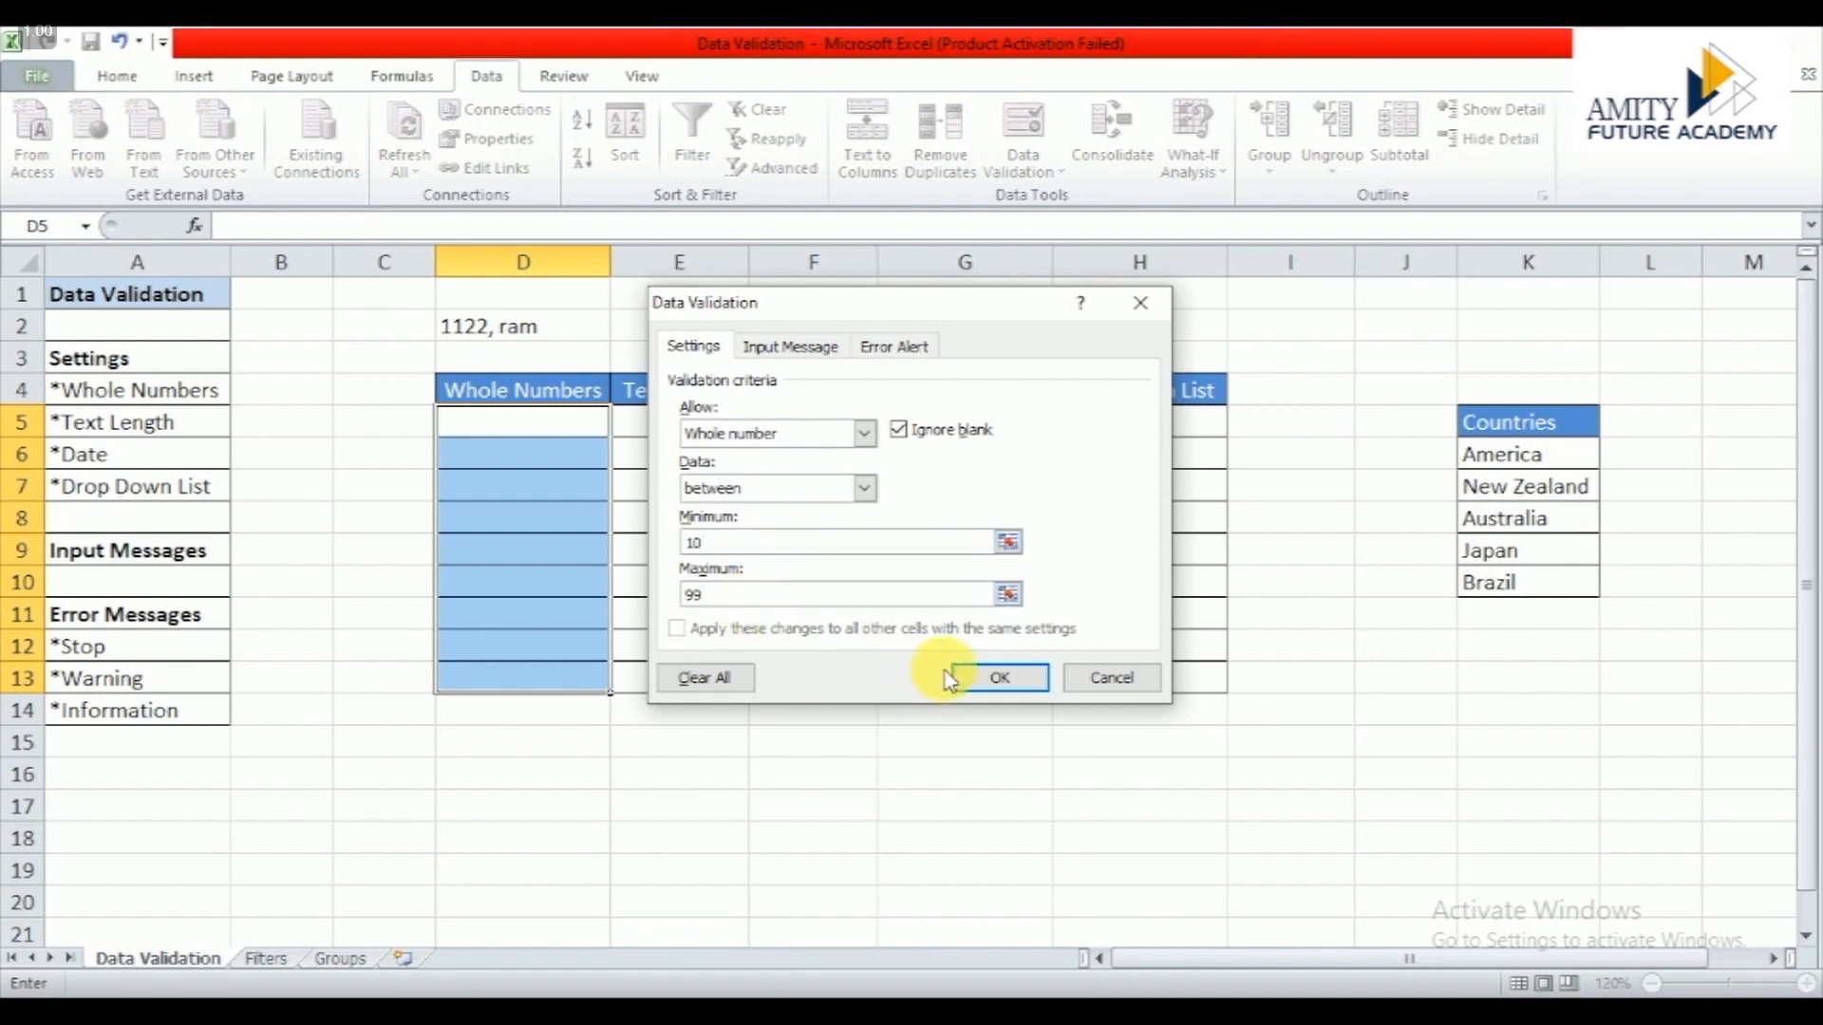
click(990, 680)
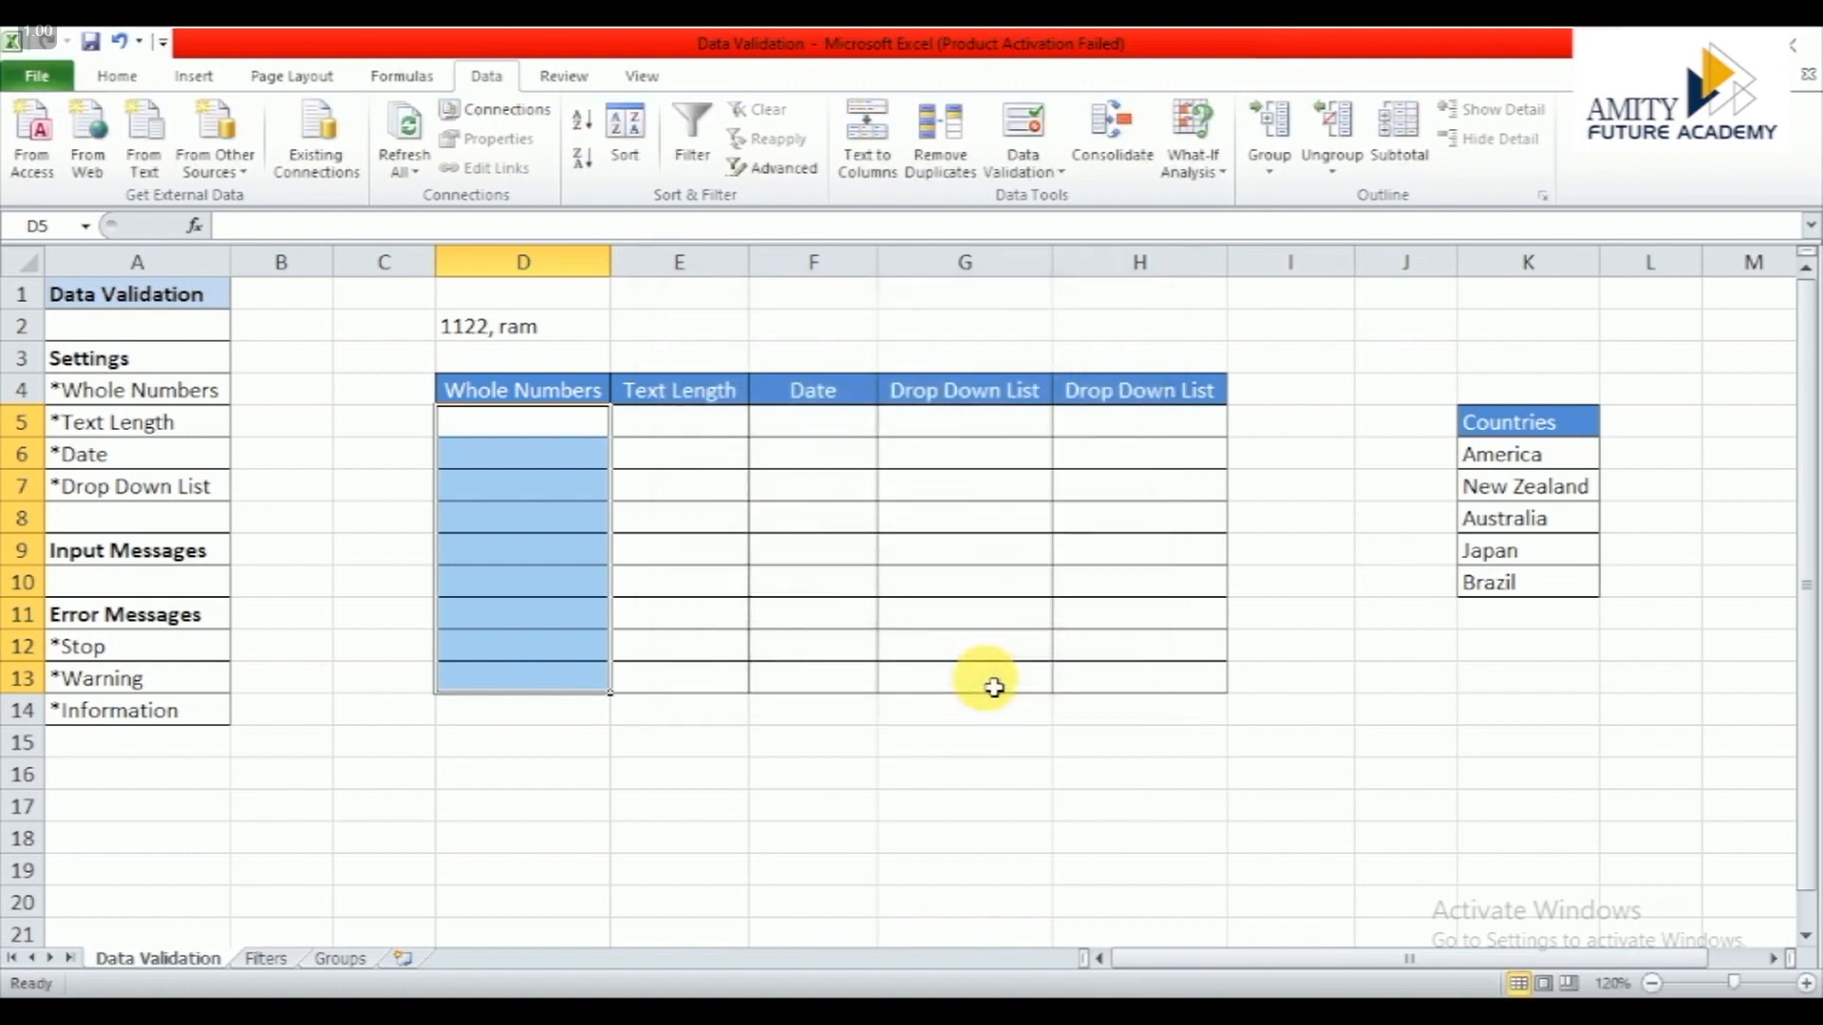
Step: Enter 12 in cell D5, the first entry of the Whole Numbers column
click(566, 430)
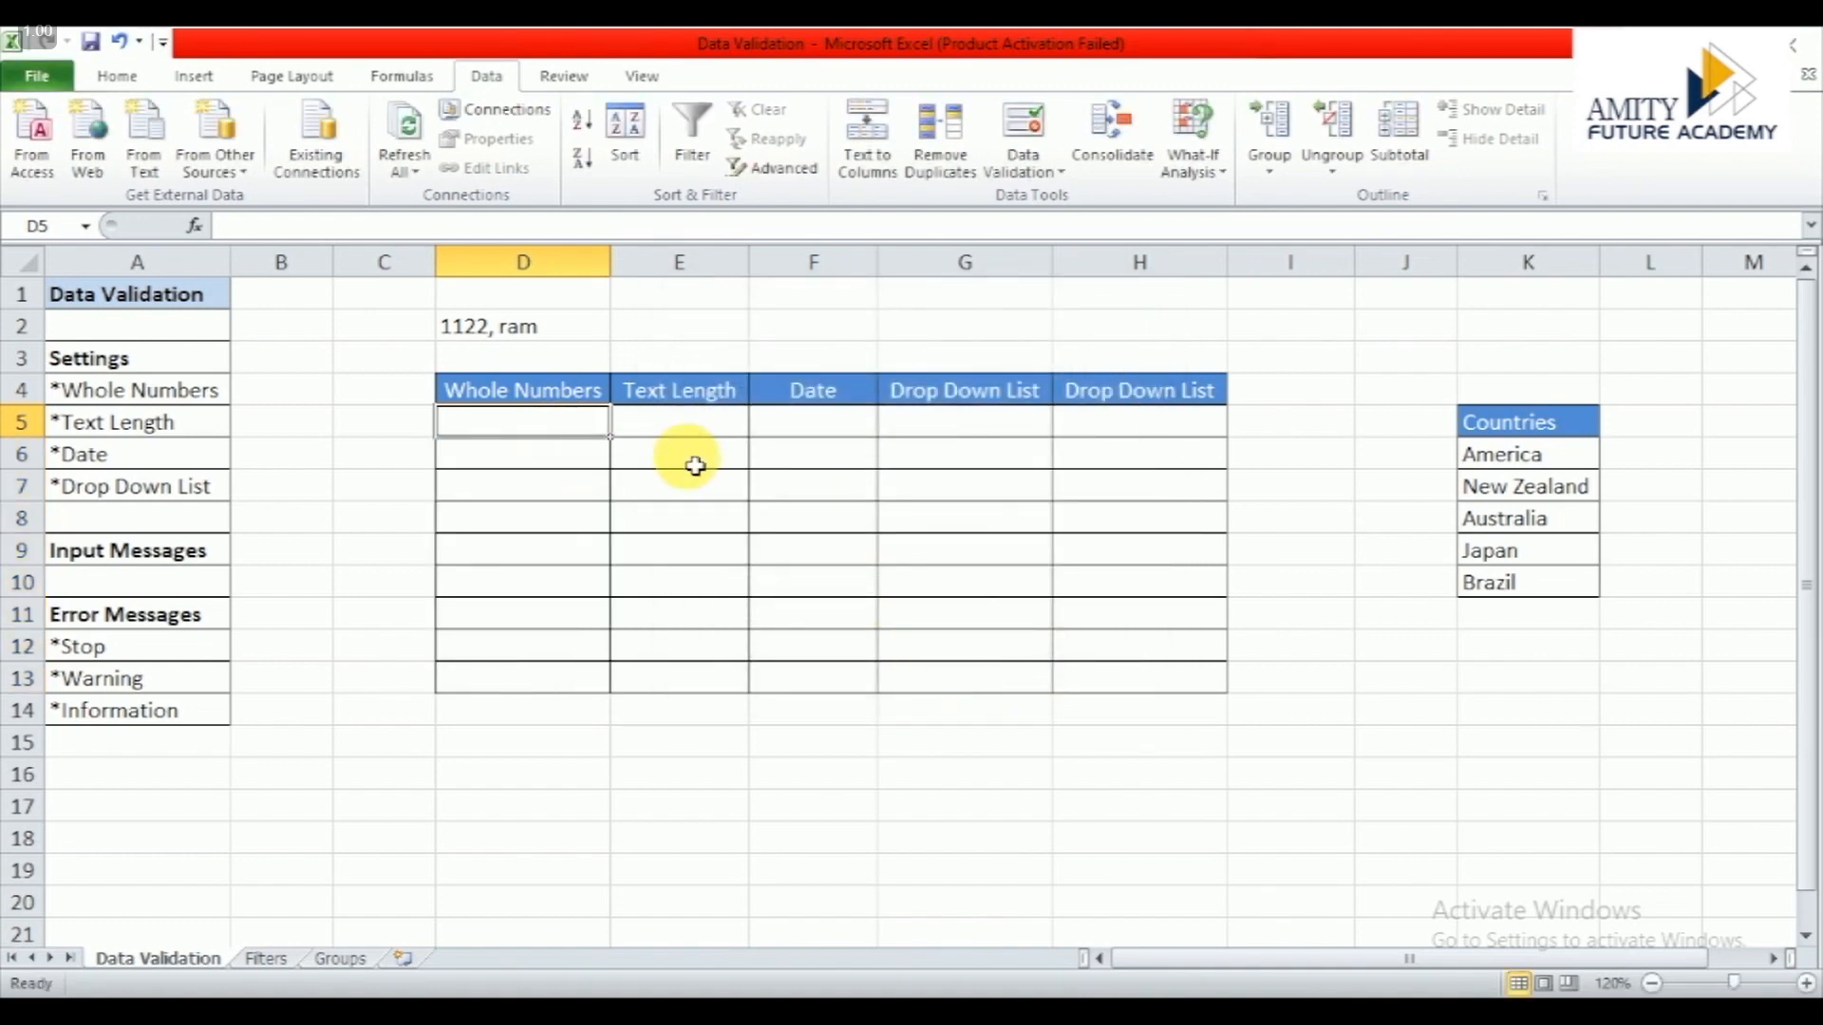
text(12)
key(Return)
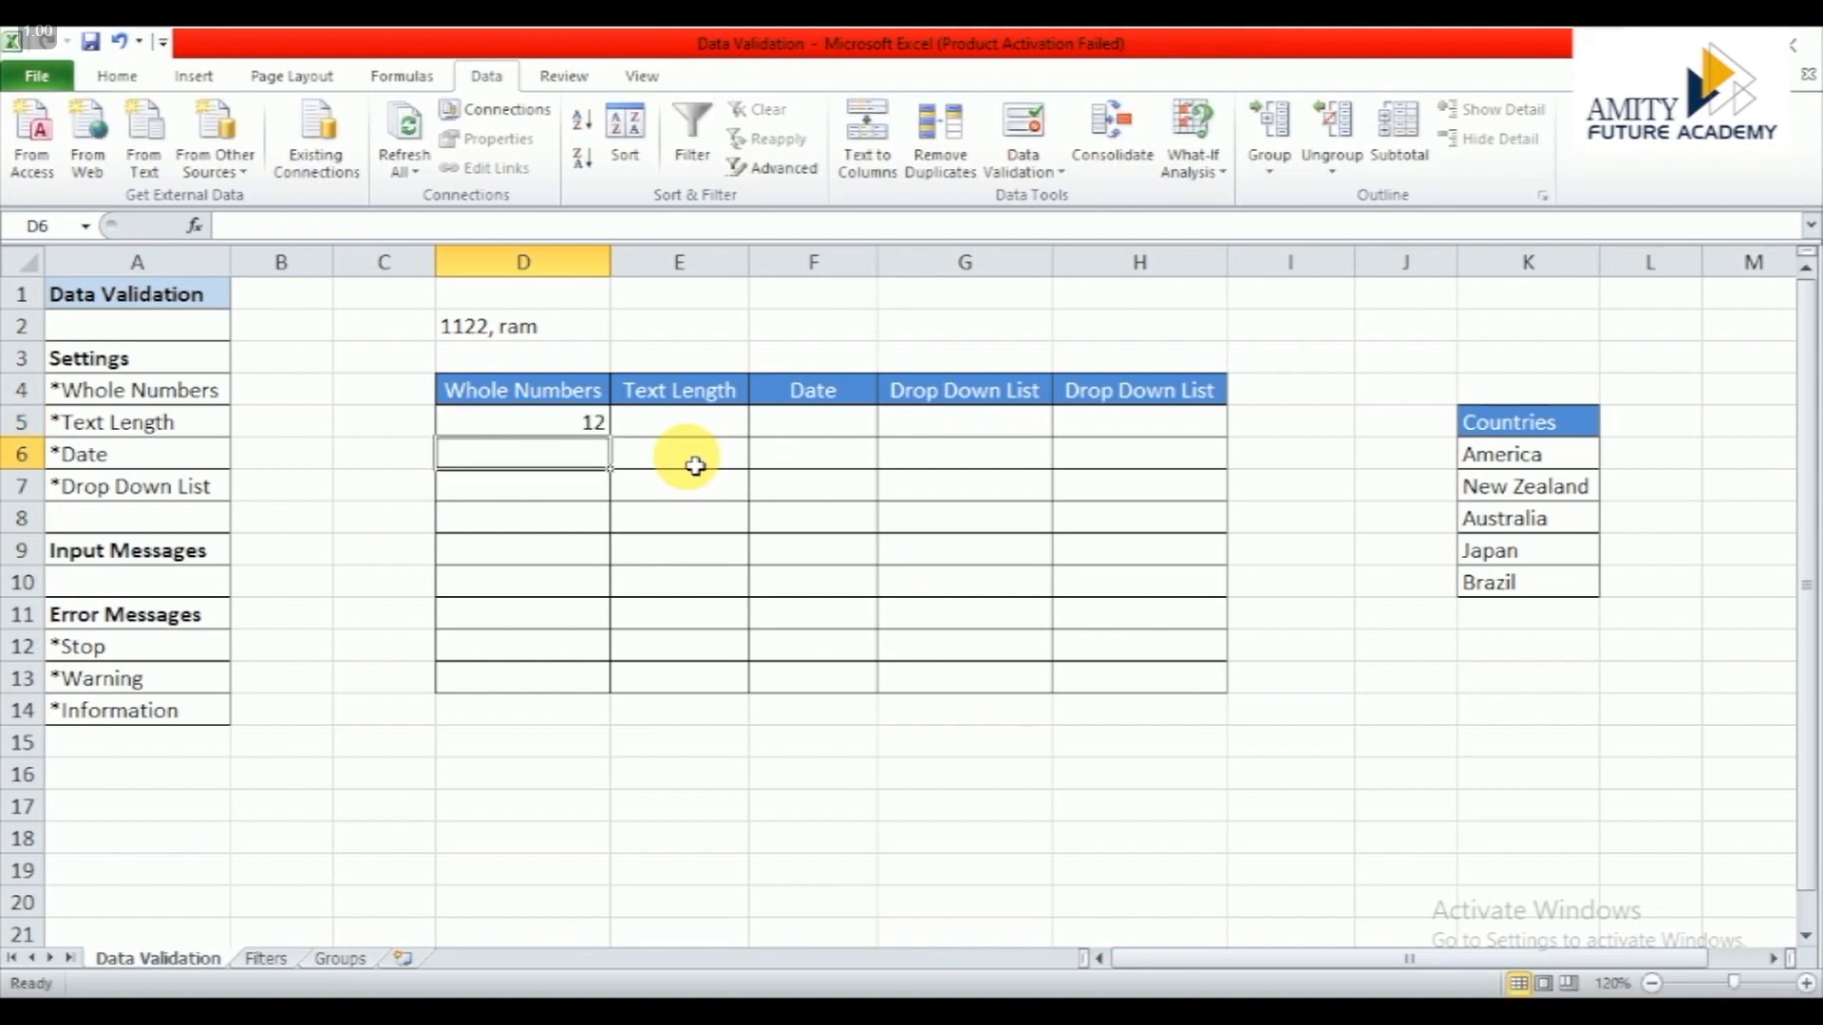
Step: Test the validation rule by trying to enter the out-of-range value 456 in cell D6
text(456)
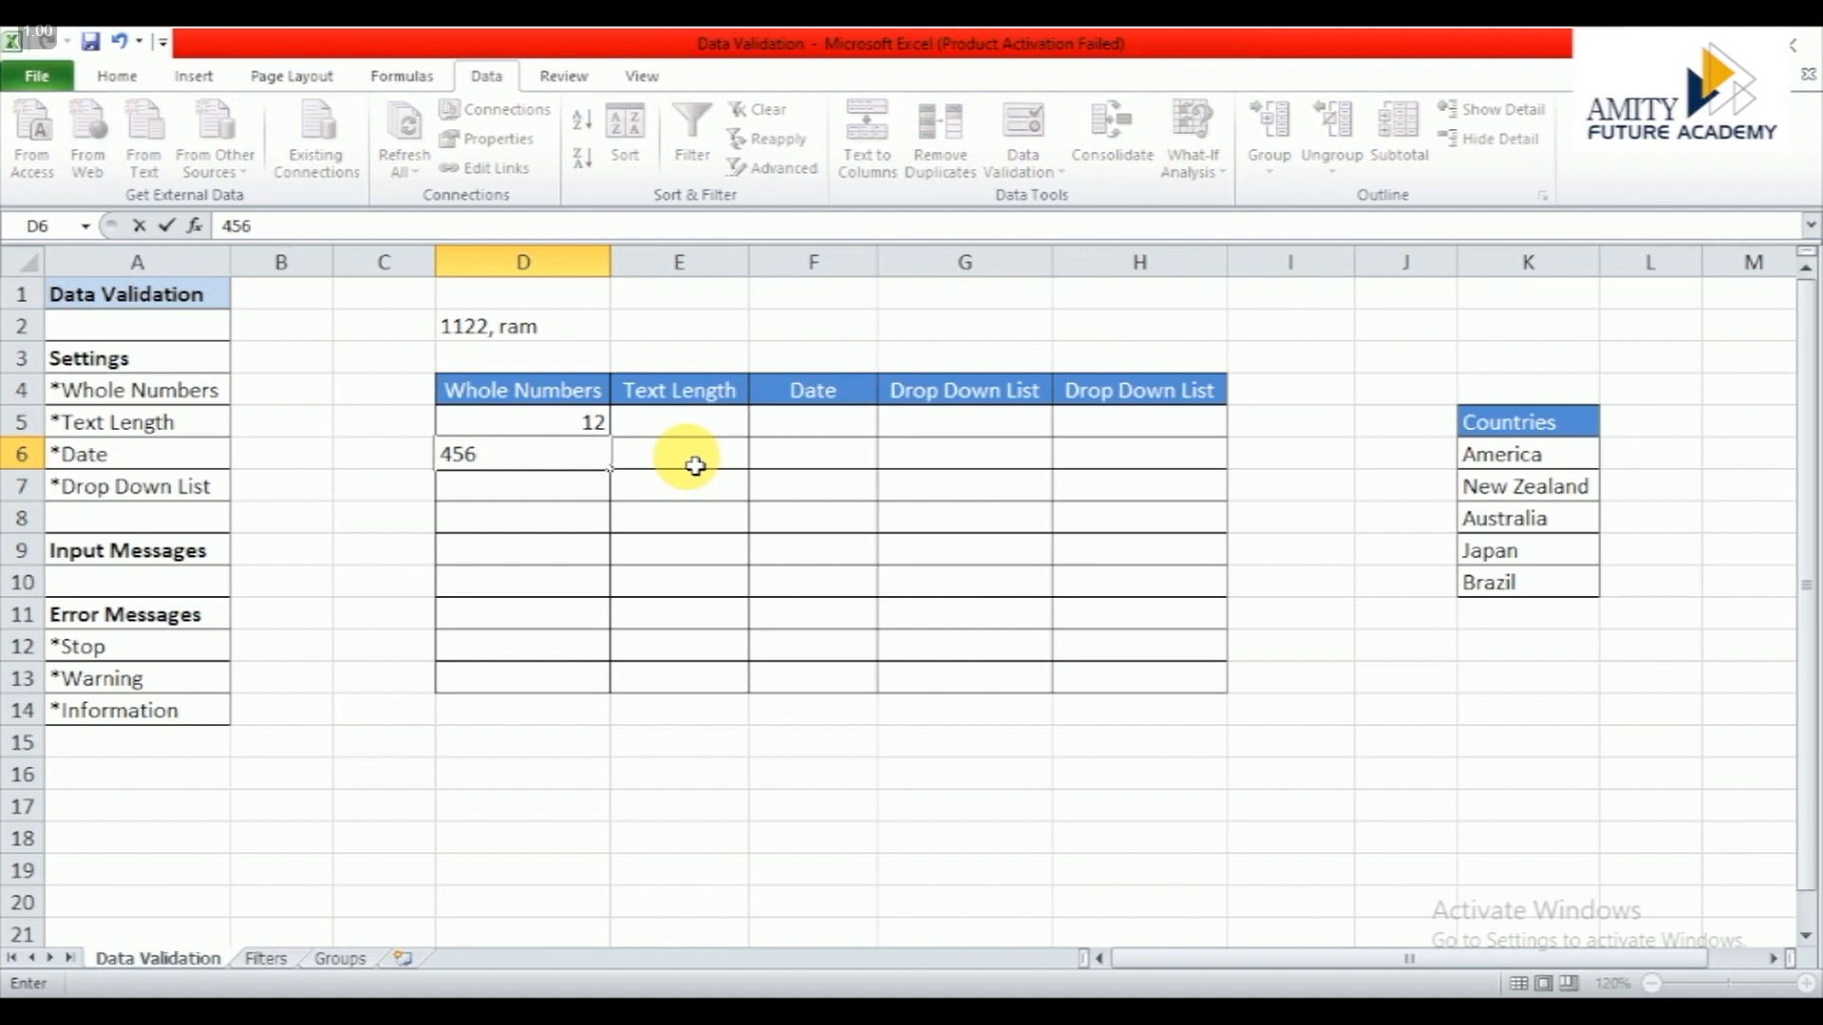
key(Return)
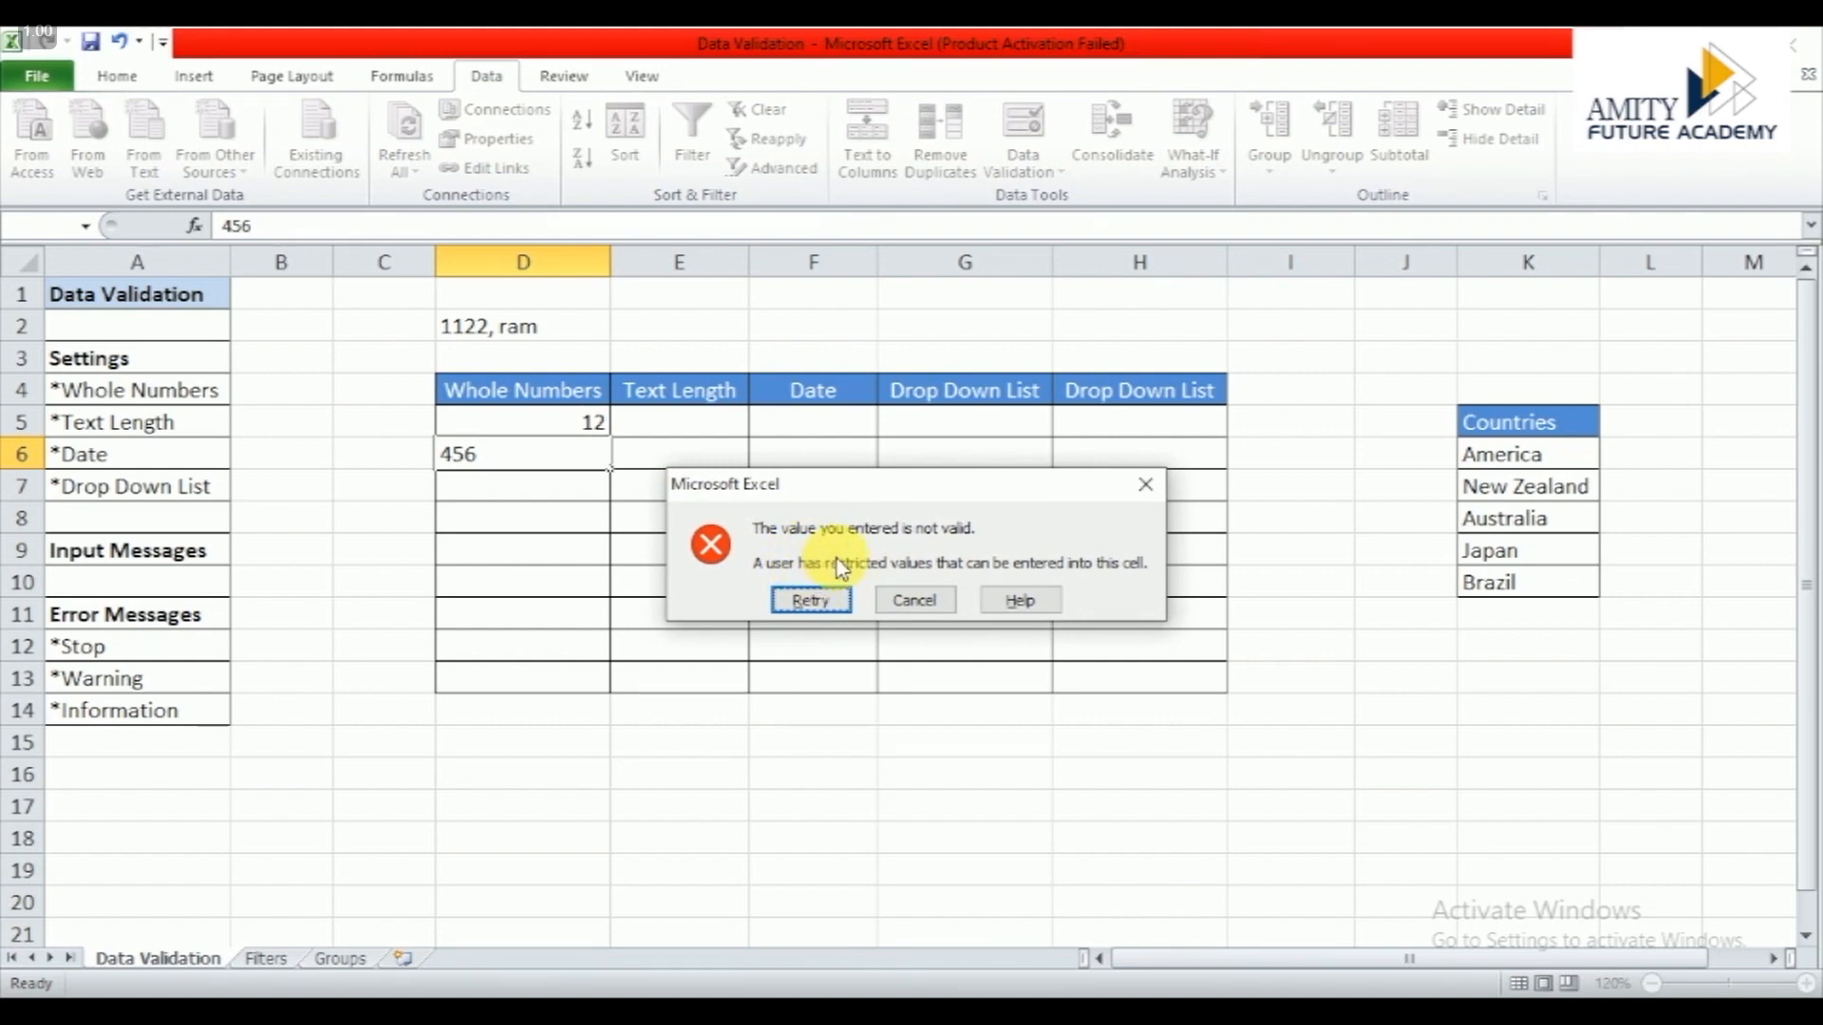
click(811, 600)
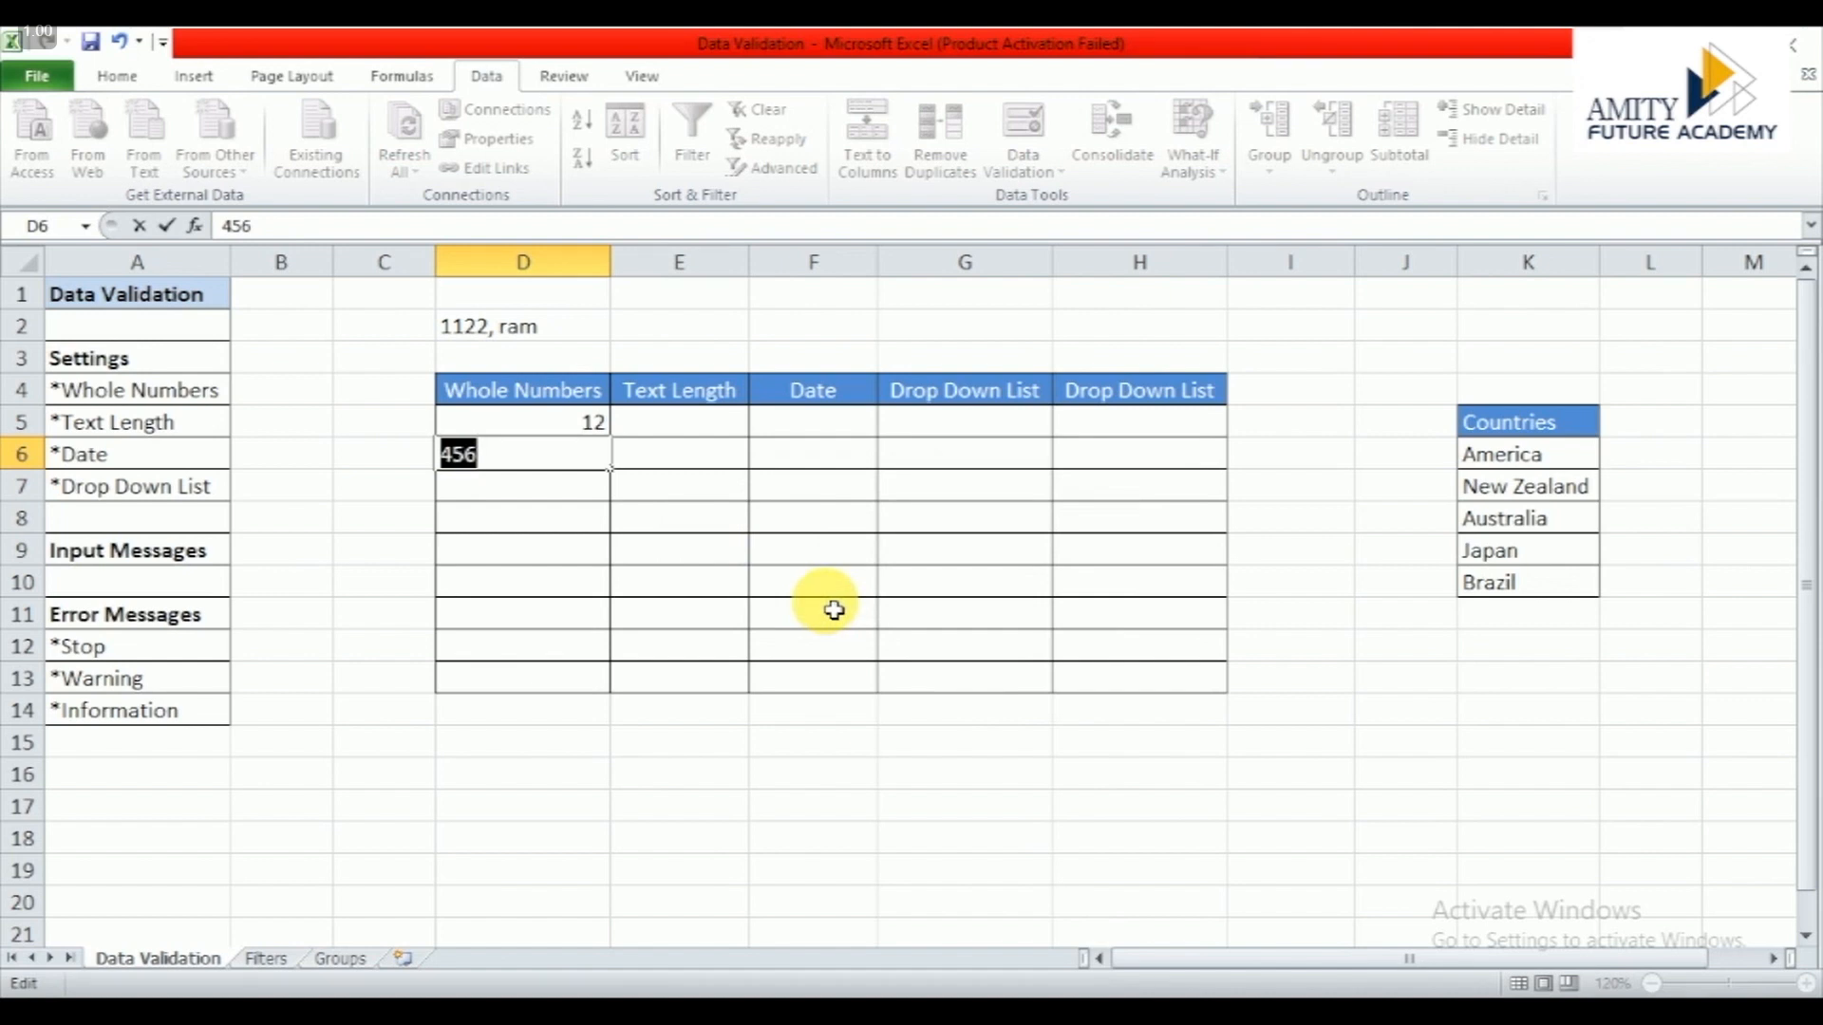
Step: Enter 45 in cell D6, 34 in D10 and 83 in D11, leaving D7:D9 blank
text(45)
key(Return)
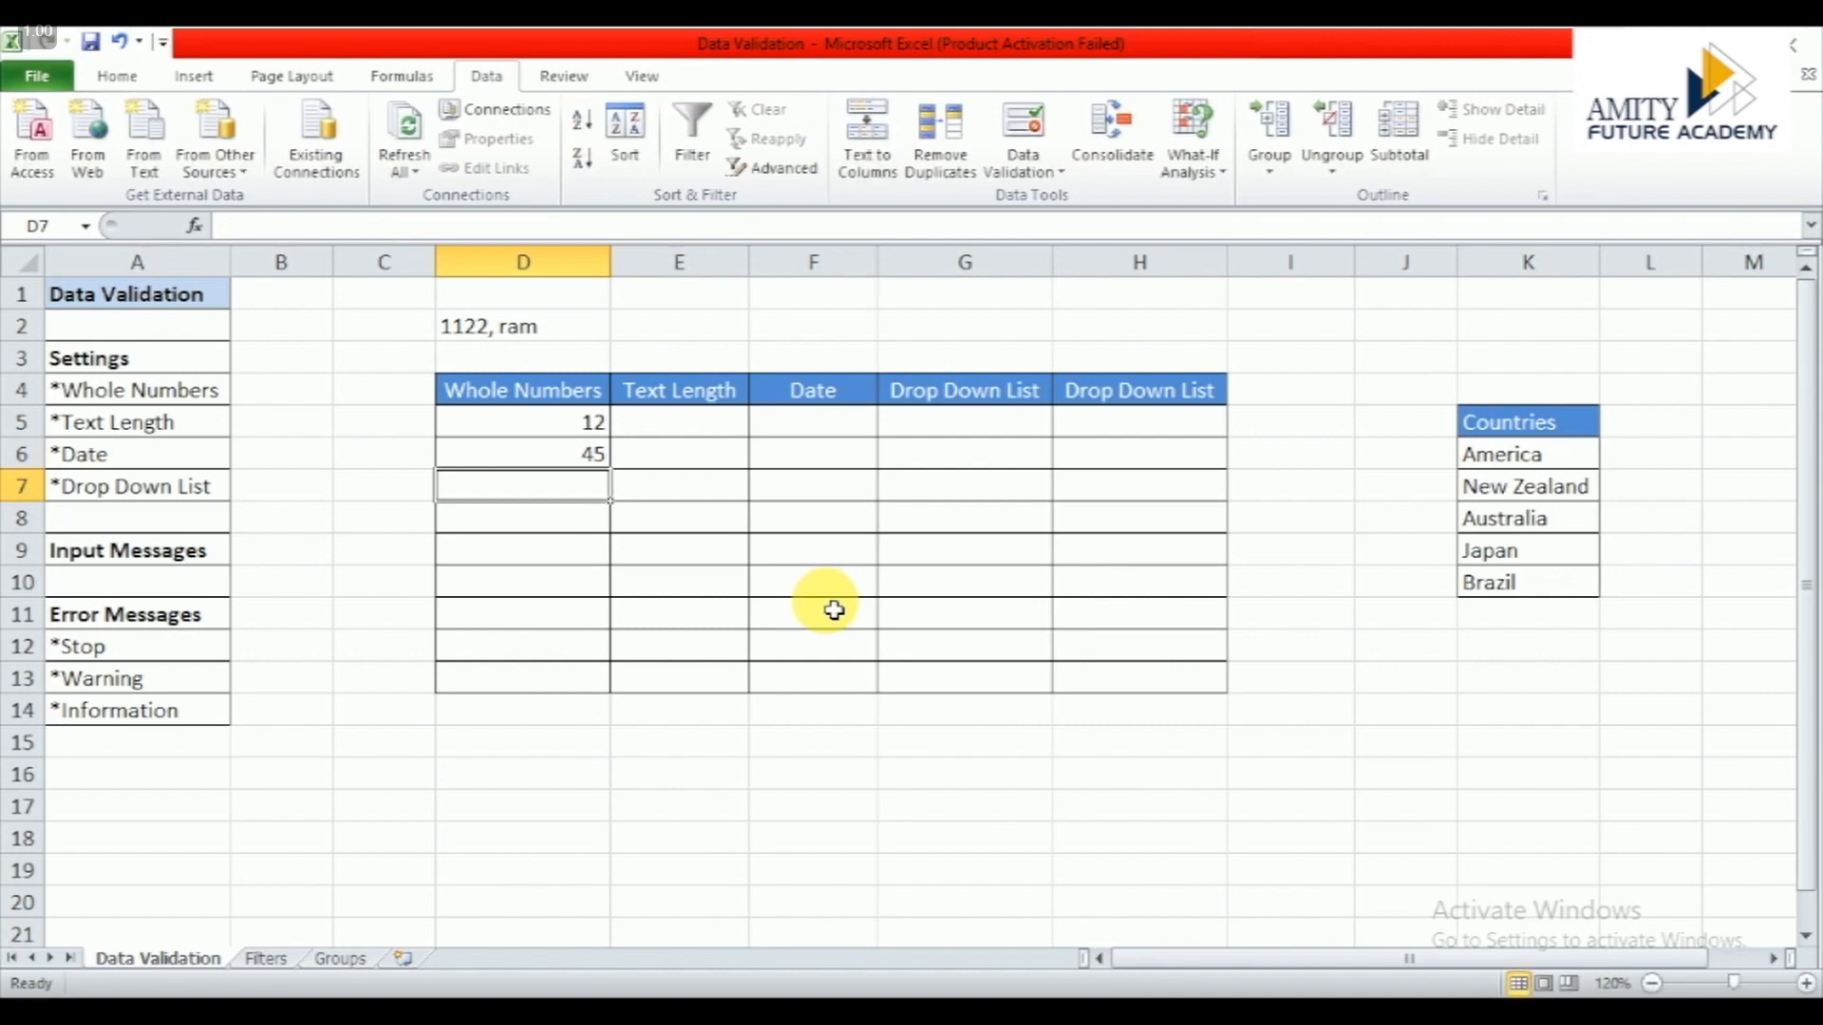
key(Return)
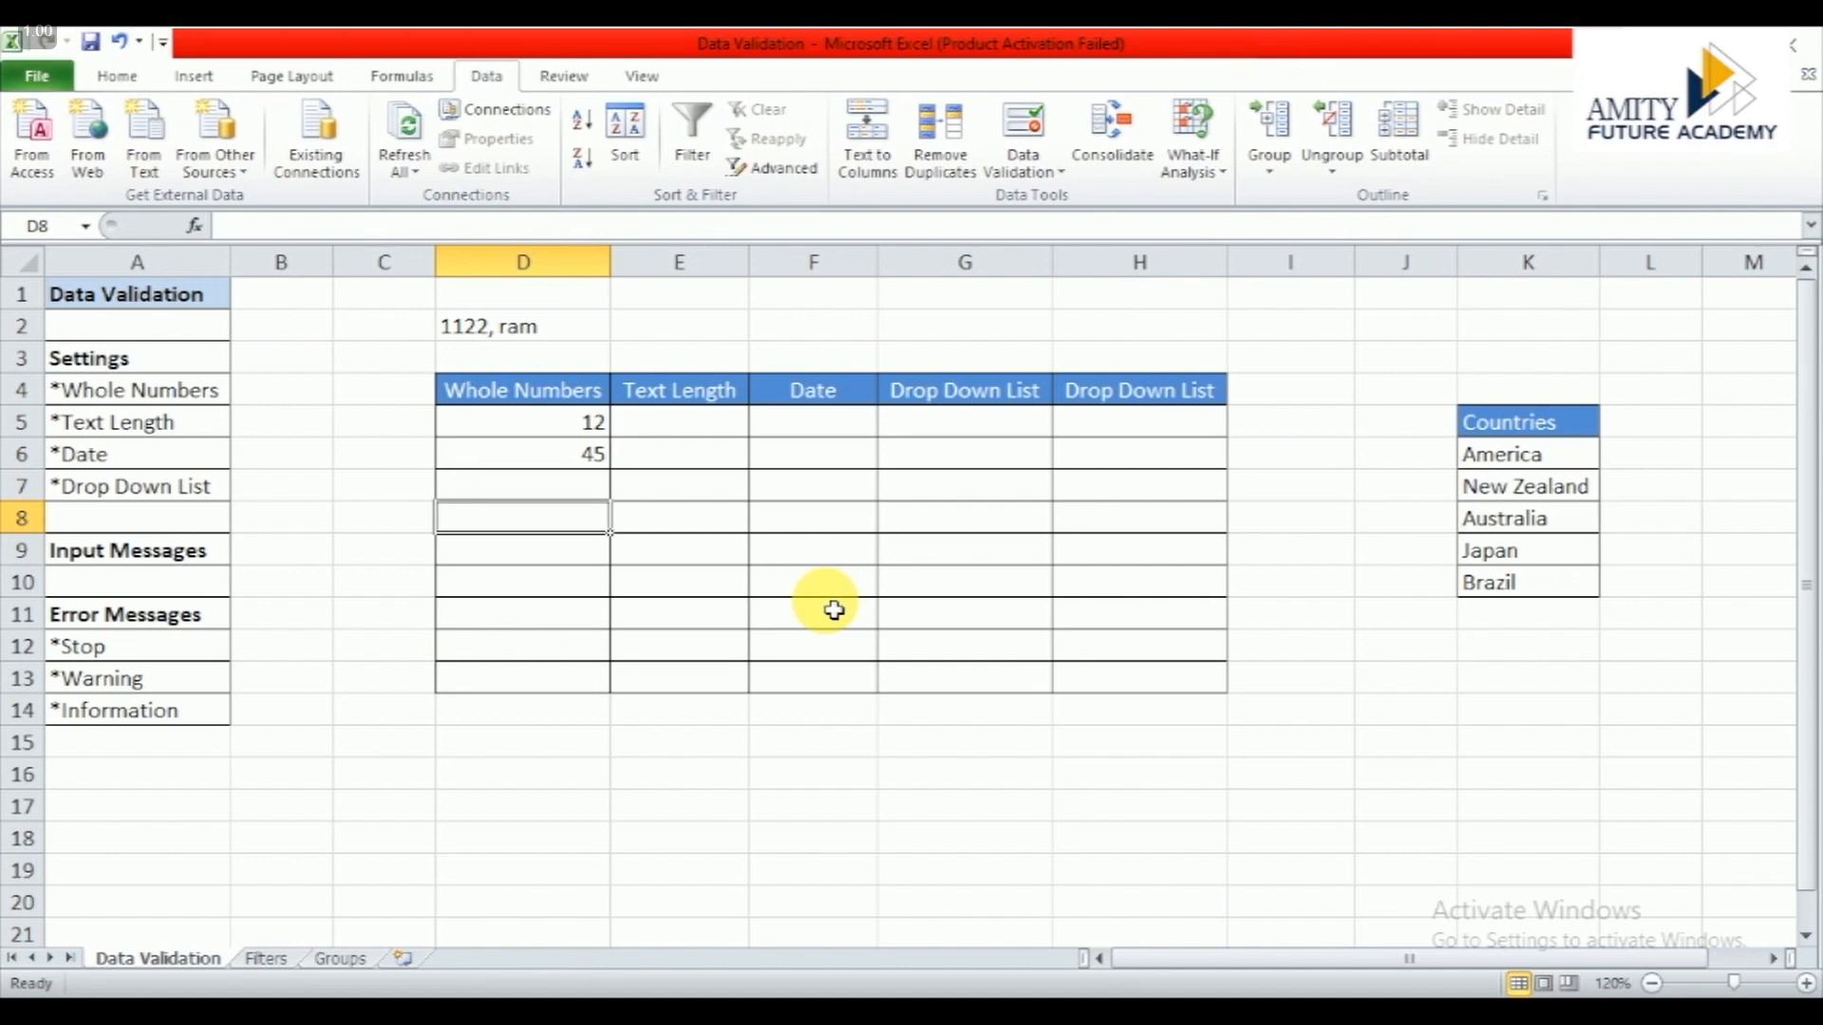
key(Return)
key(Return)
text(34)
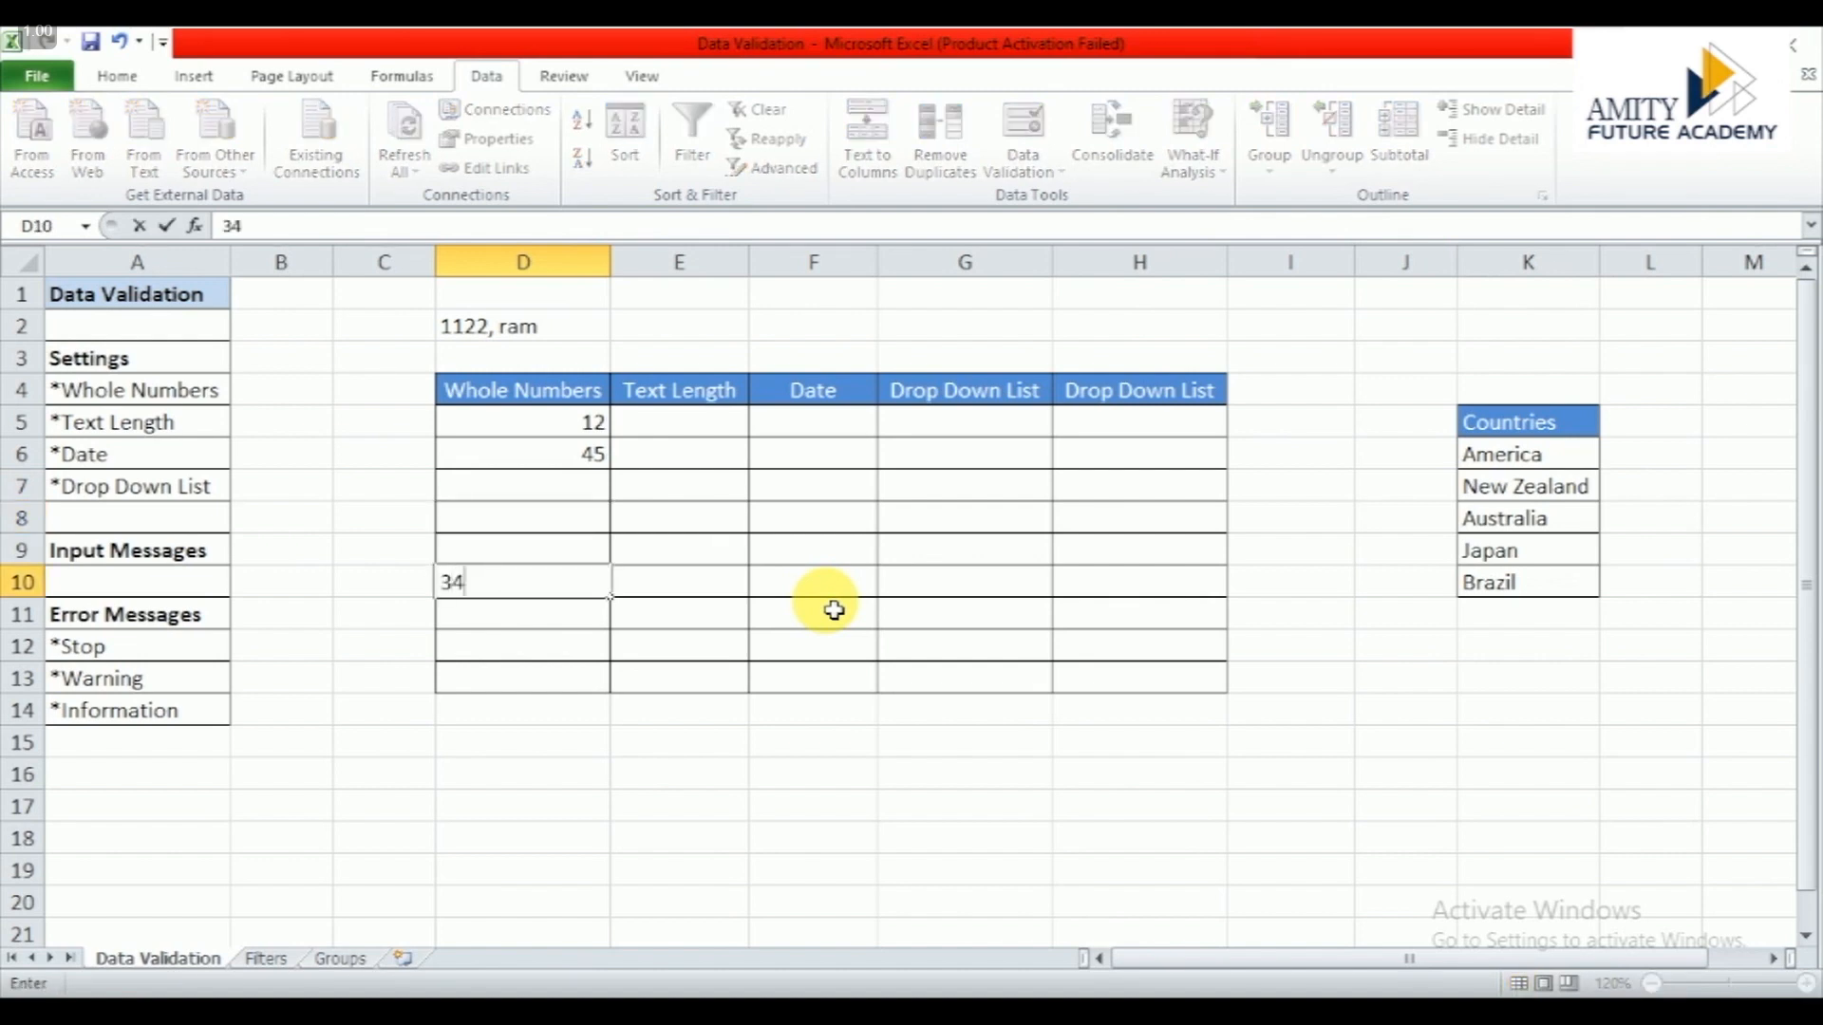
key(Return)
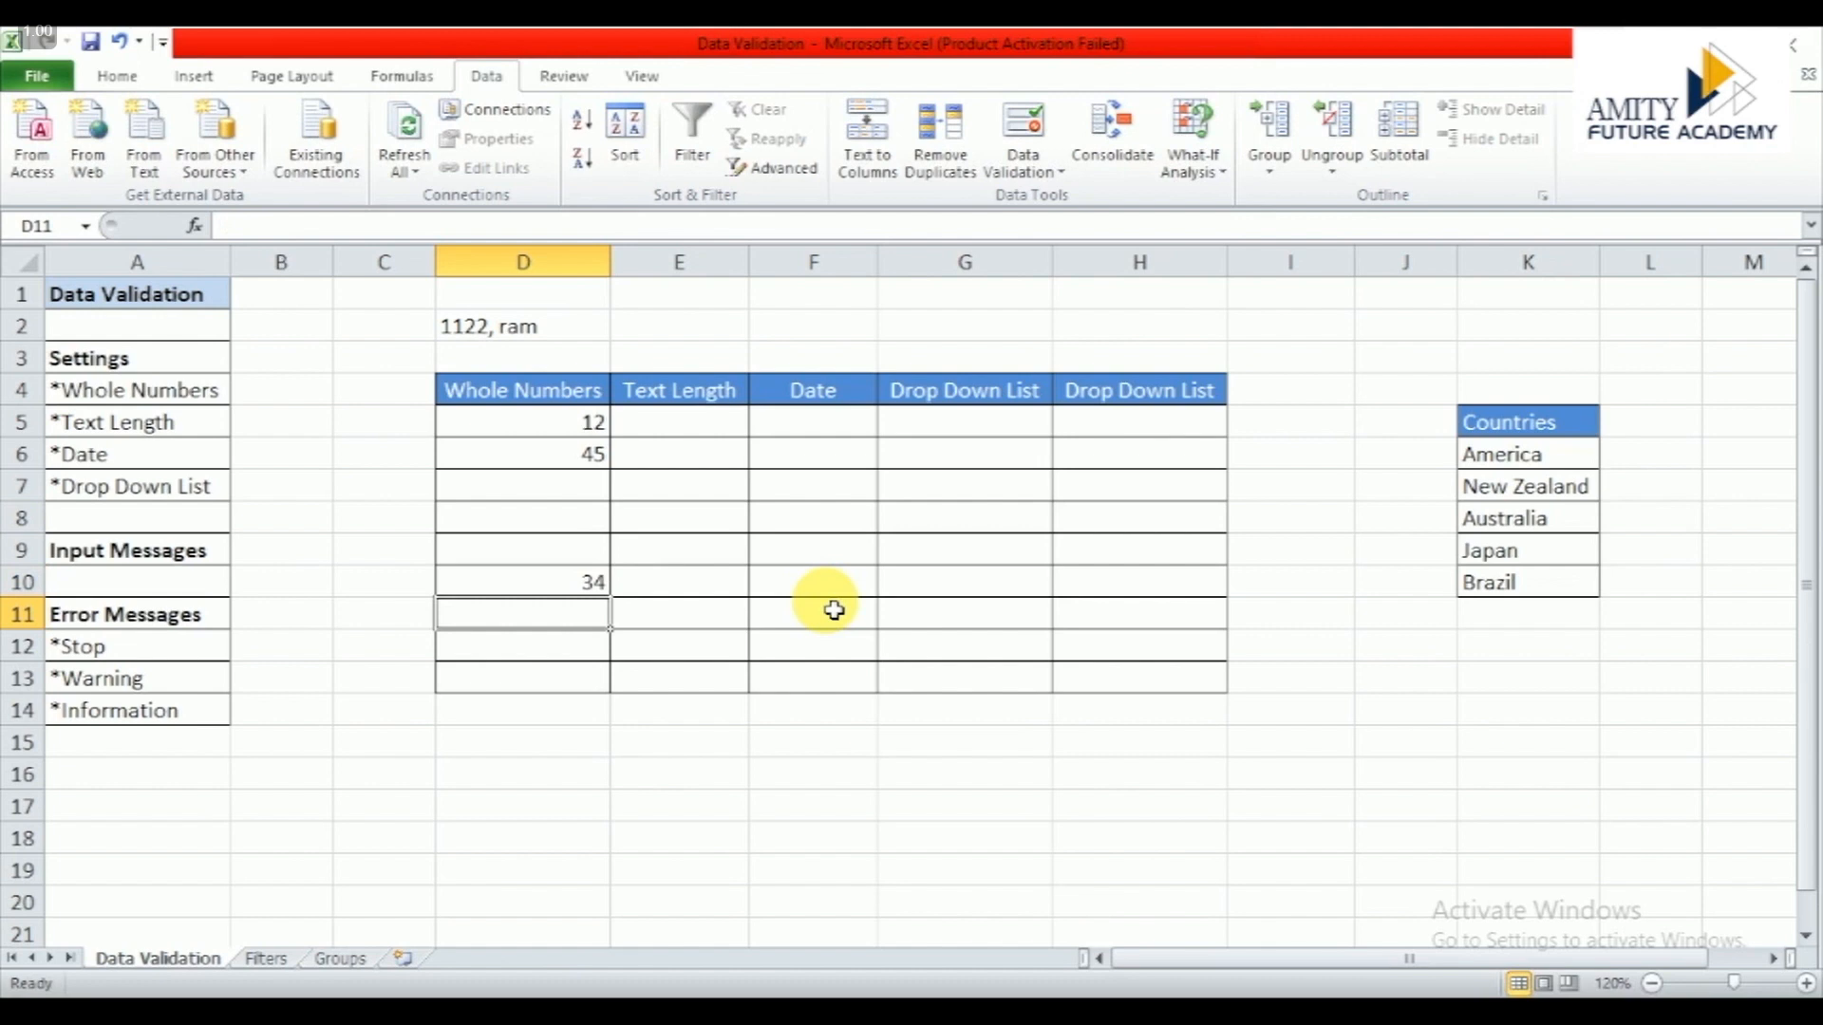
text(83)
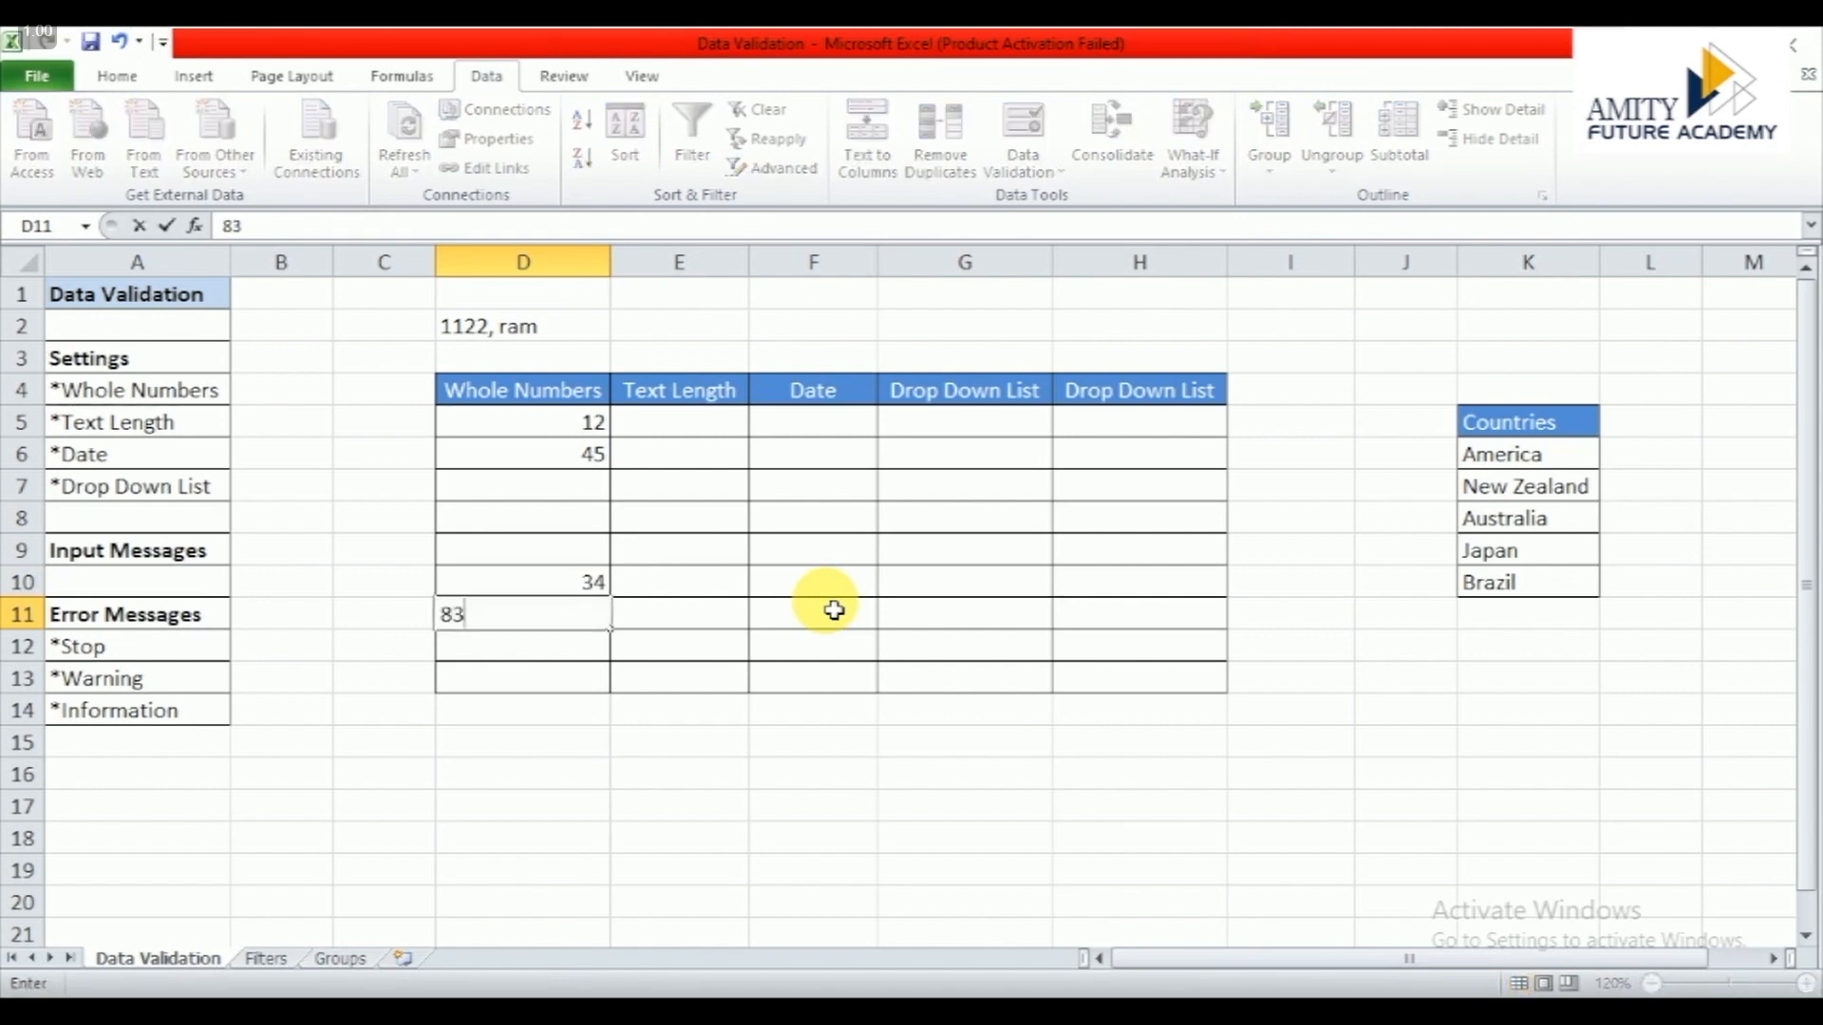
key(Return)
key(Up)
key(Up)
key(Up)
key(Up)
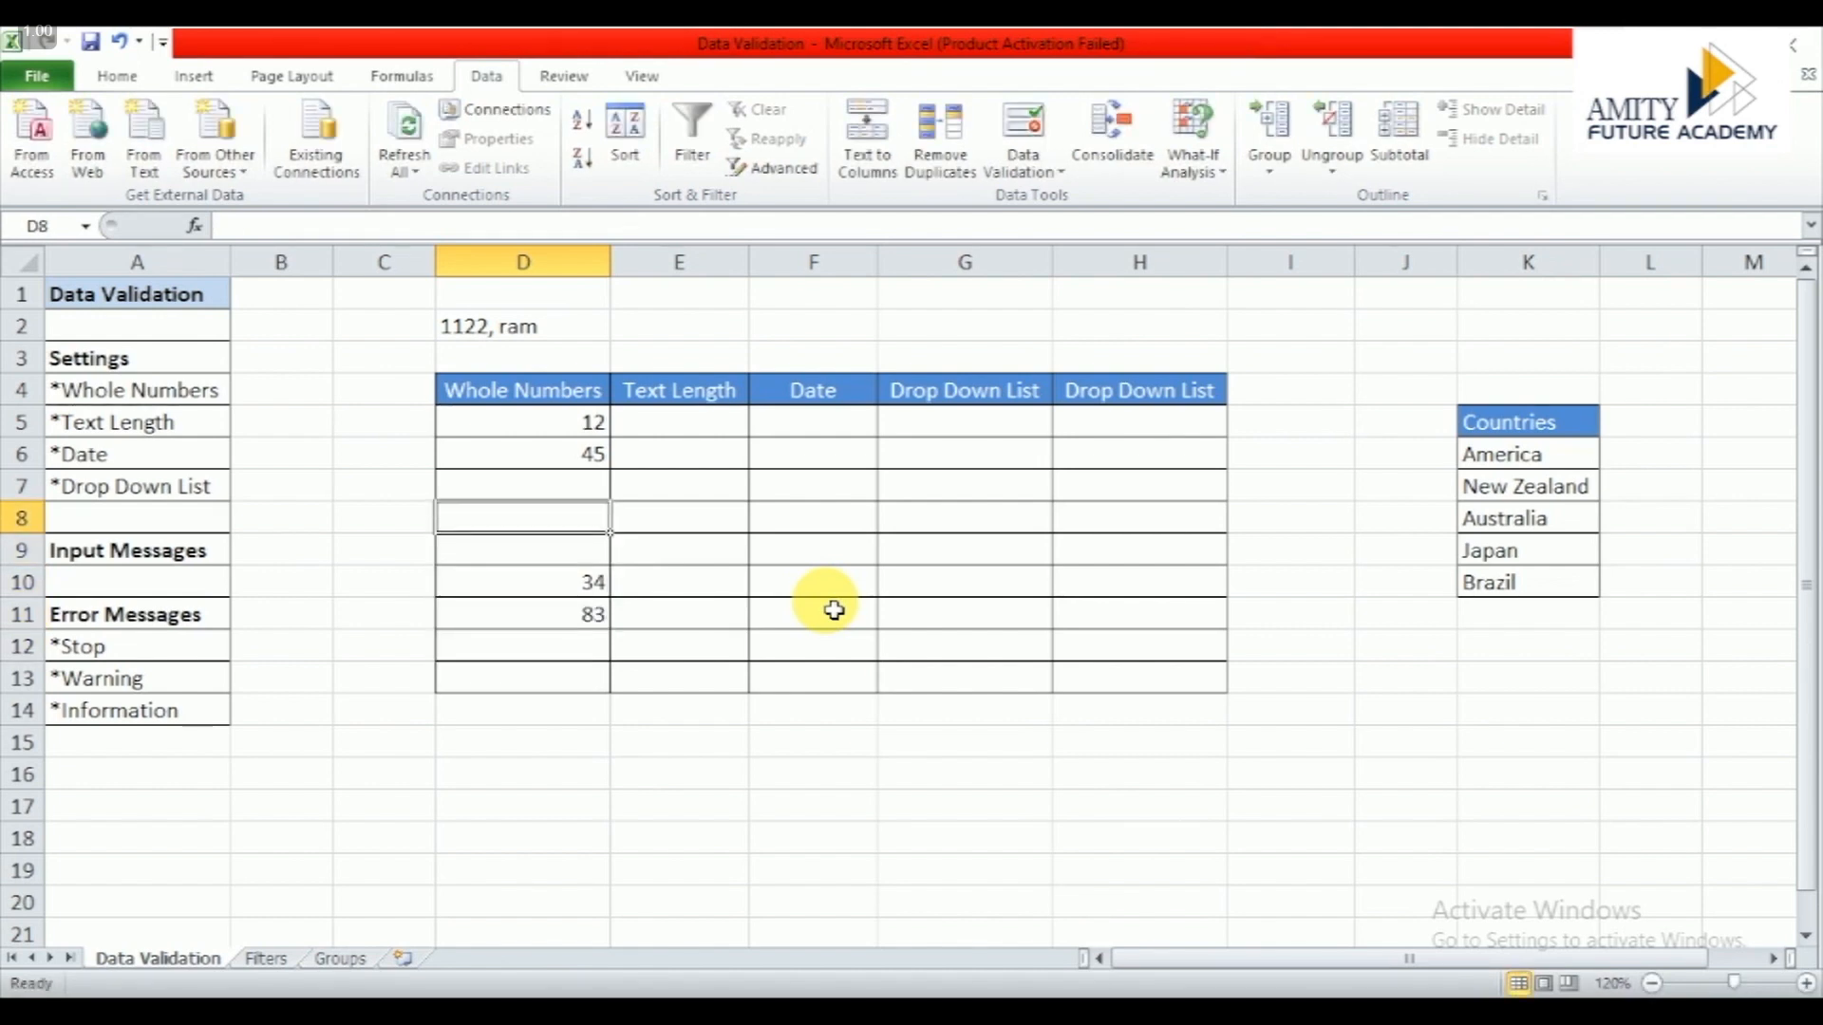
key(Up)
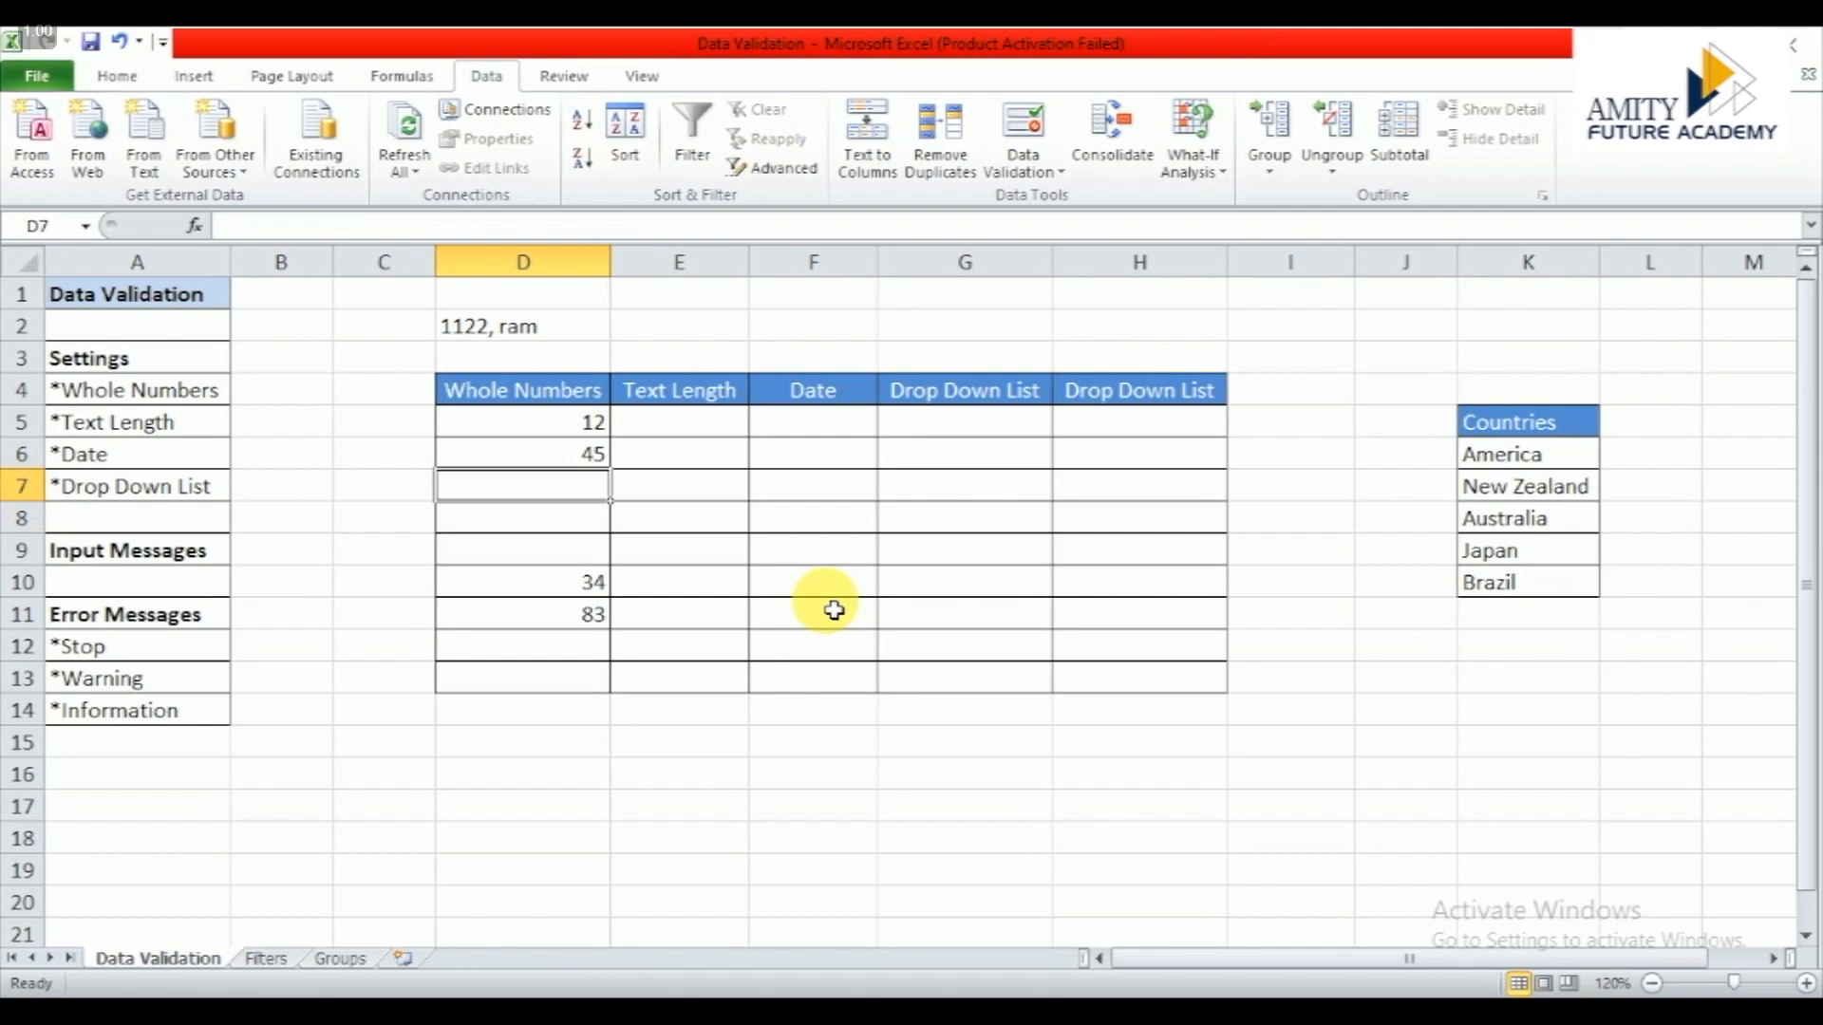
key(Up)
key(Up)
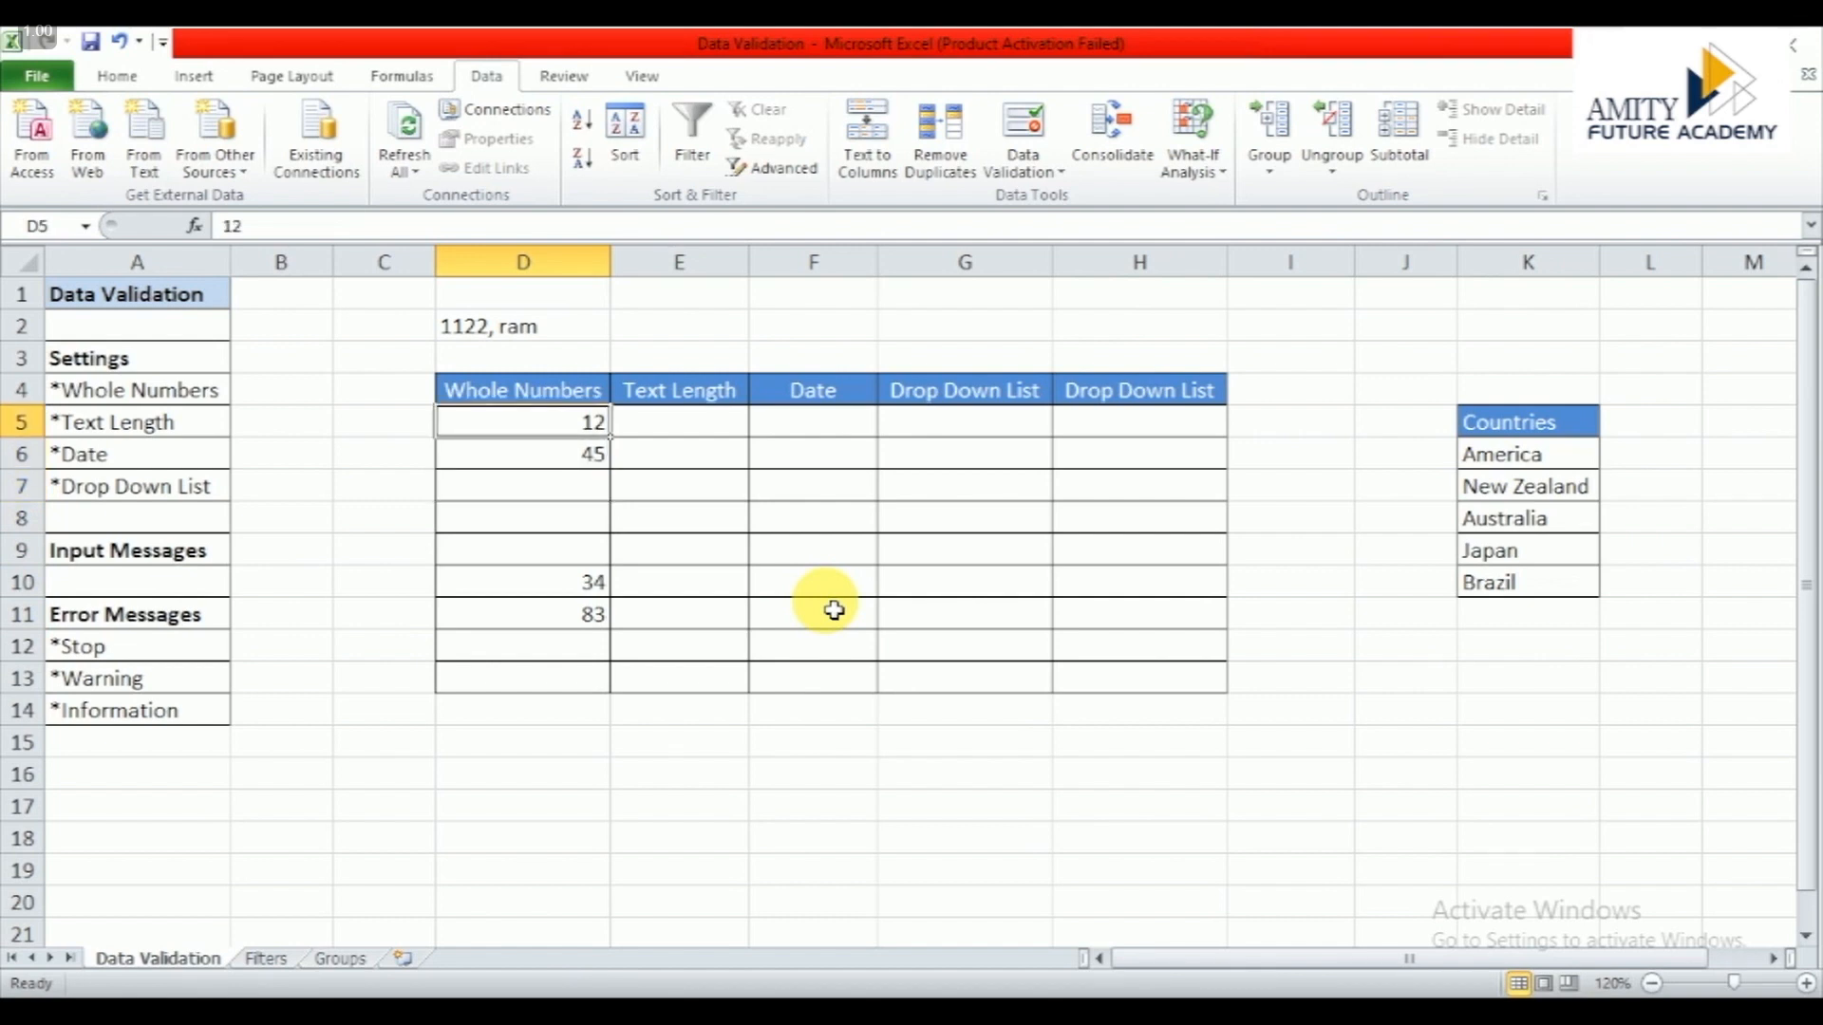
key(Down)
key(Down)
key(Down)
key(Down)
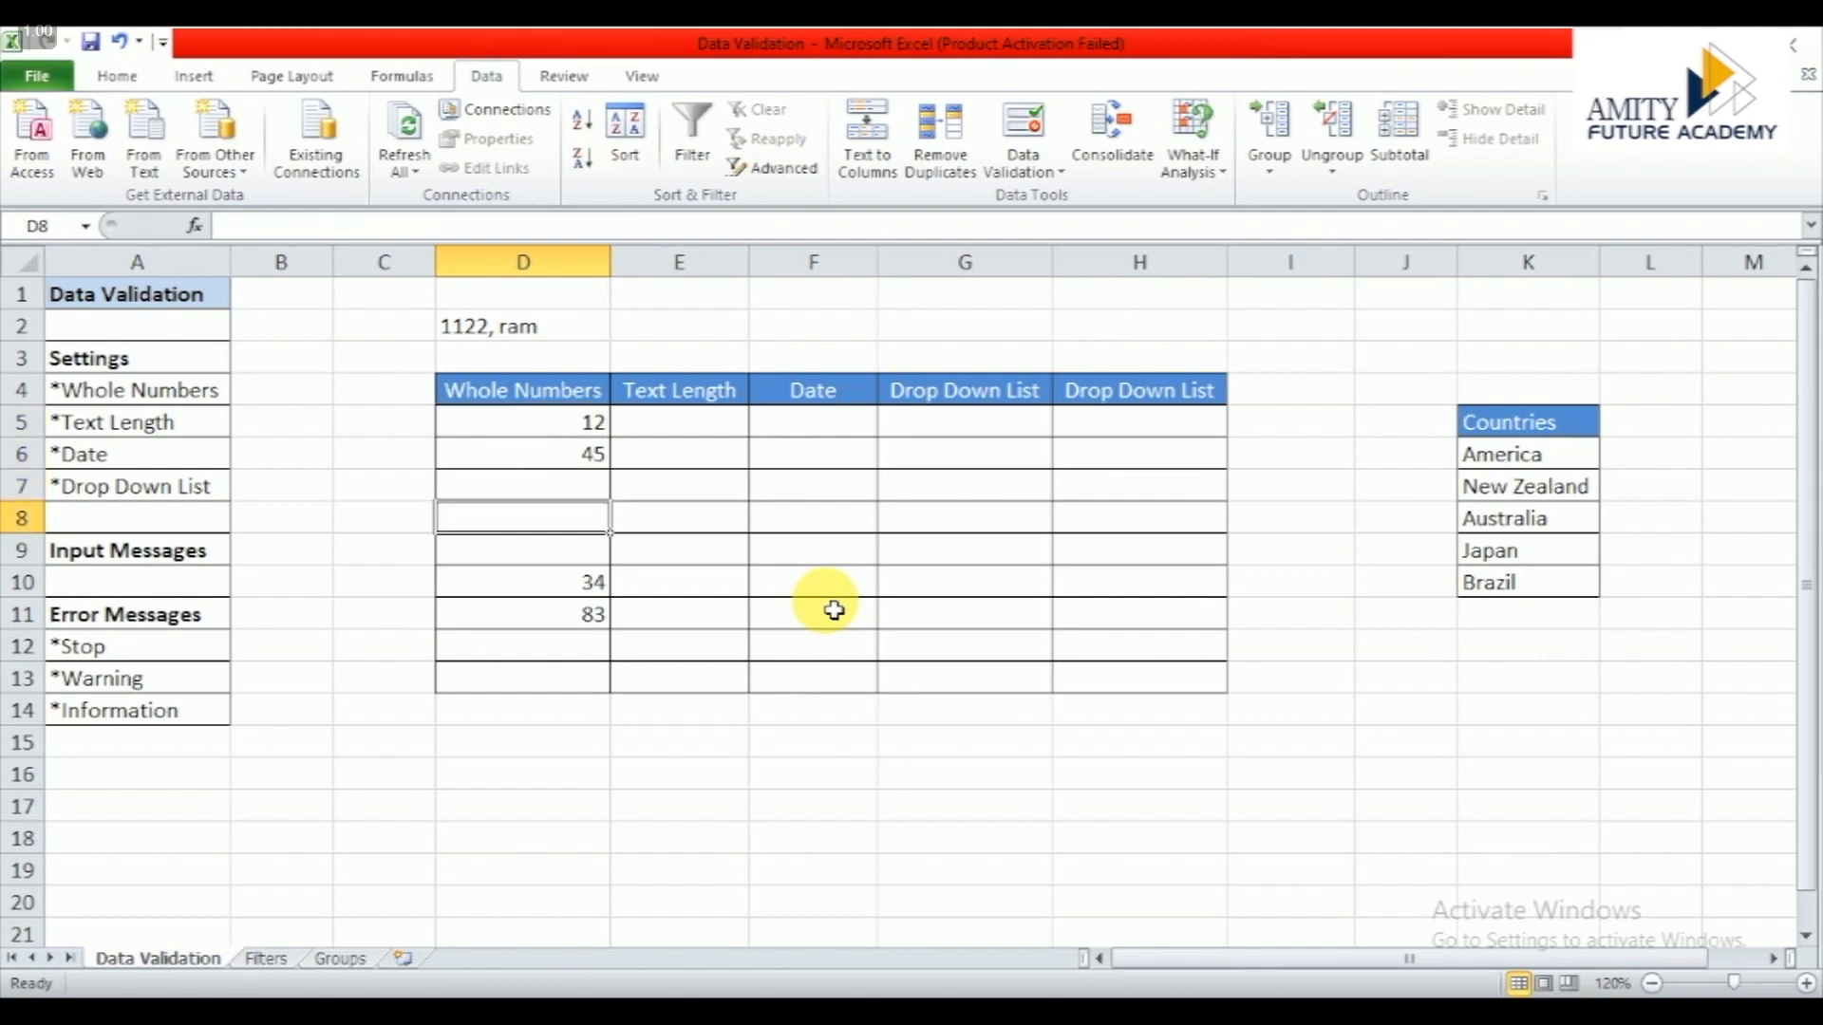
Step: Apply data validation to cells E5:E13 of the Text Length column, allowing only text lengths between 3 and 6
key(Up)
key(Up)
key(Up)
key(Up)
key(Right)
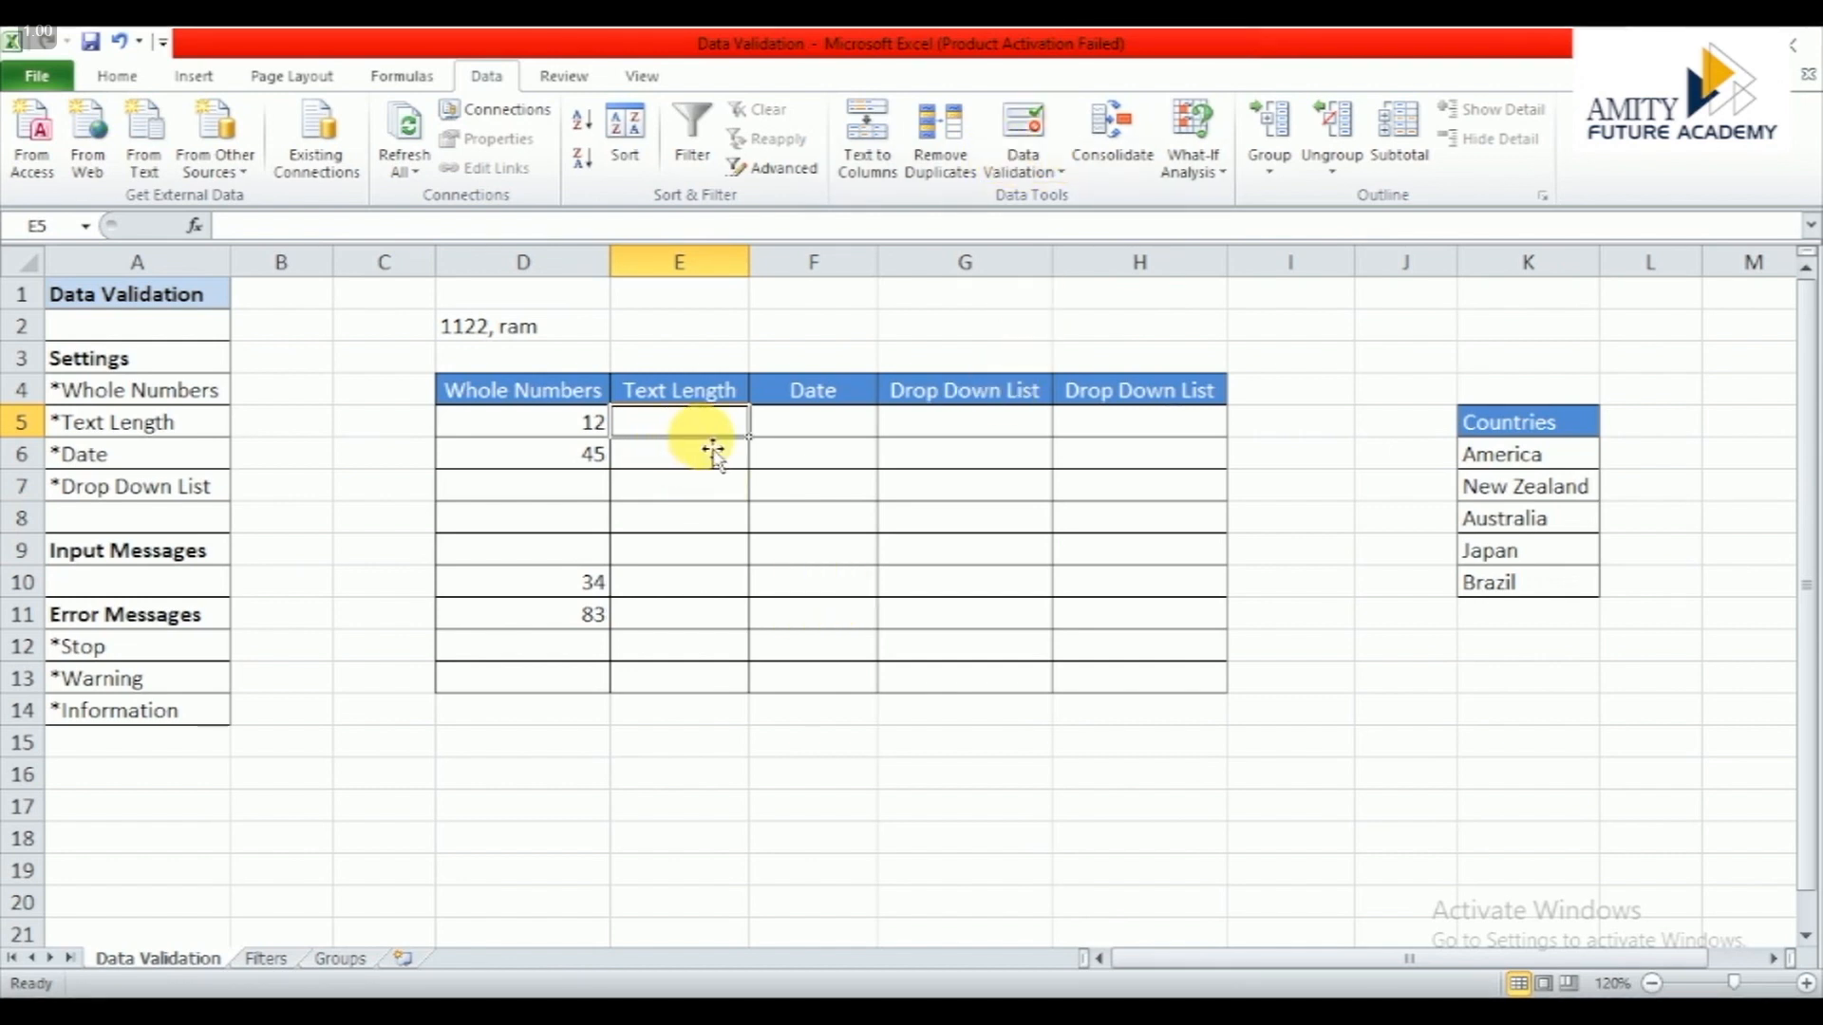
drag(712, 451, 702, 582)
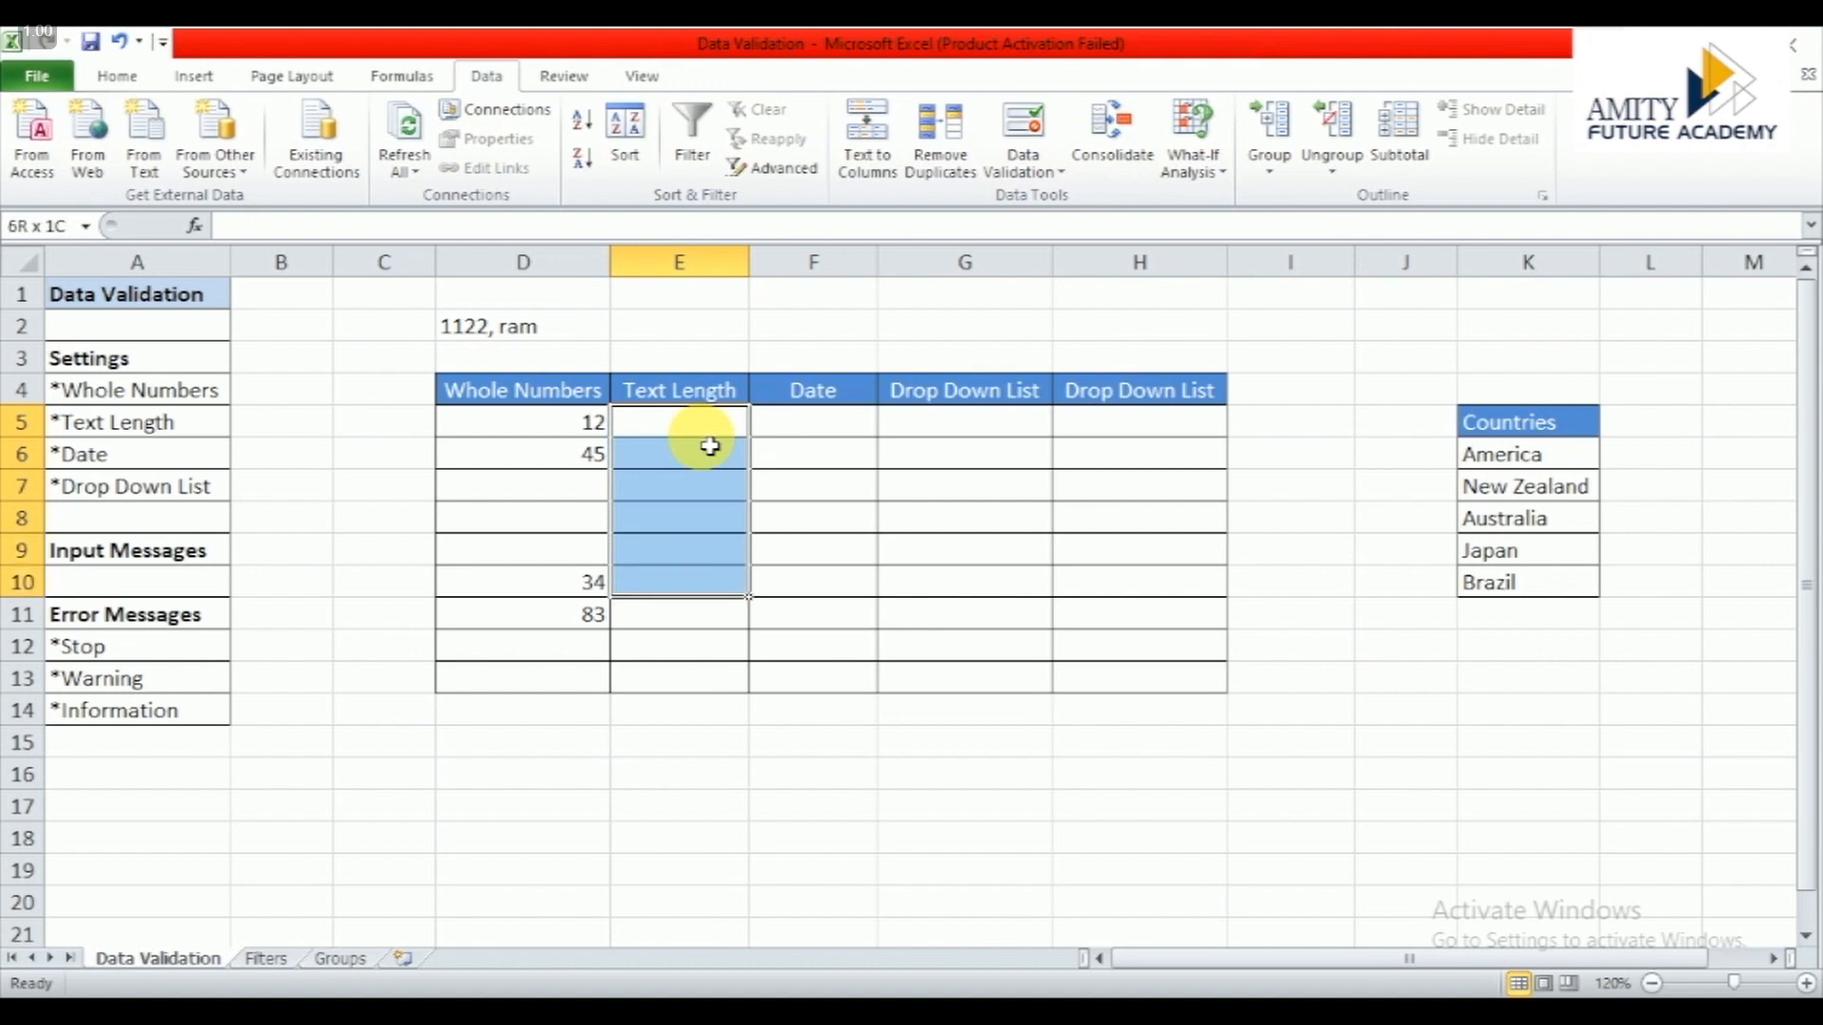
key(shift+Down)
key(shift+Down)
key(shift+Down)
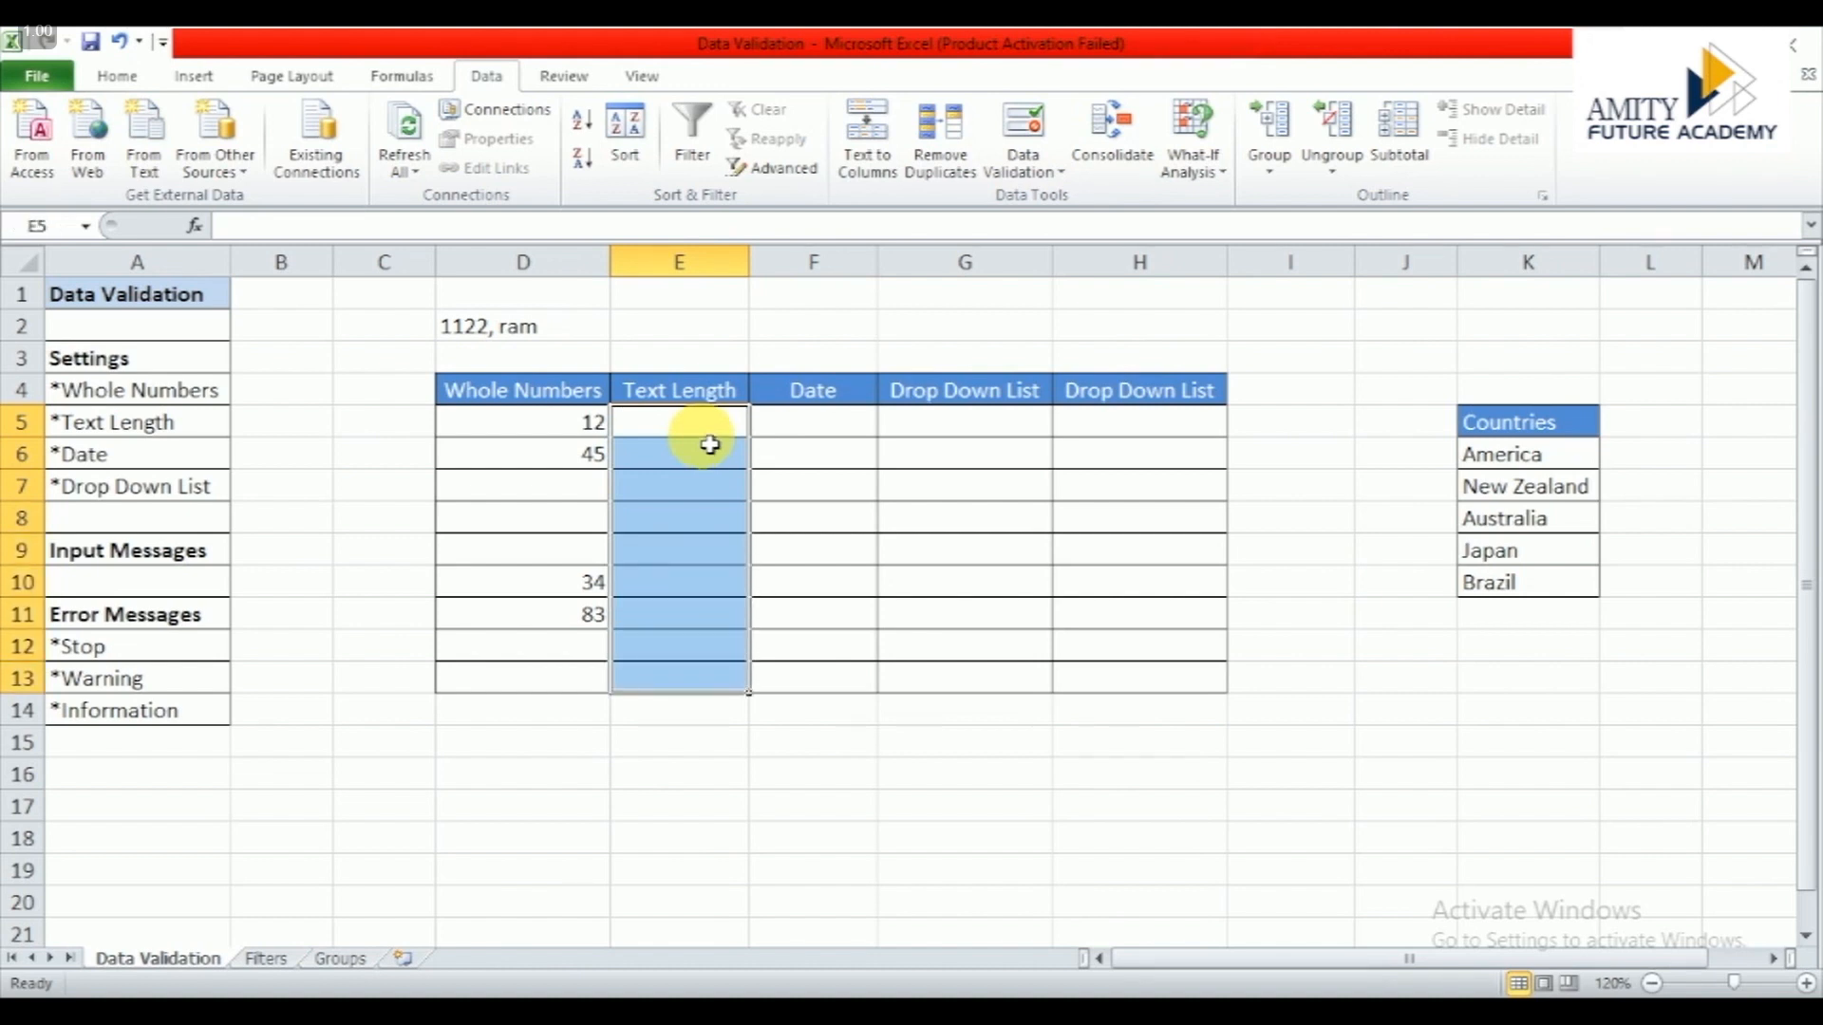
click(1022, 169)
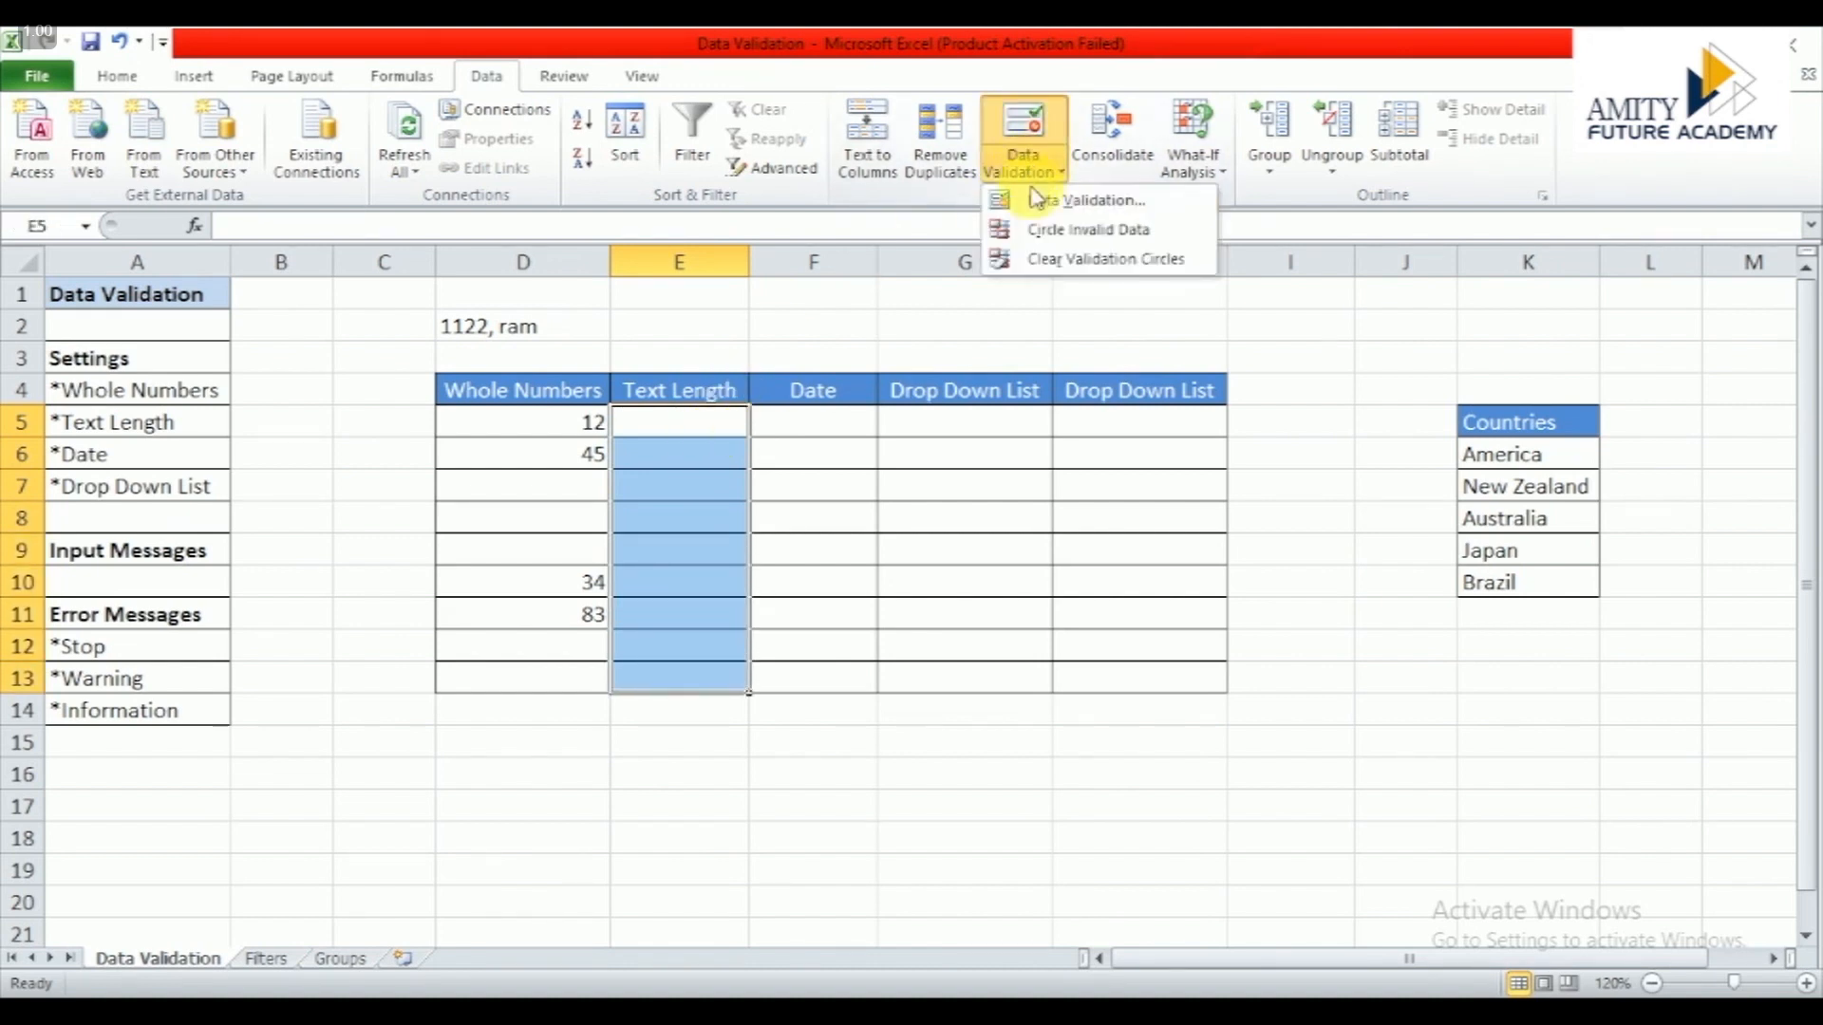
click(1044, 200)
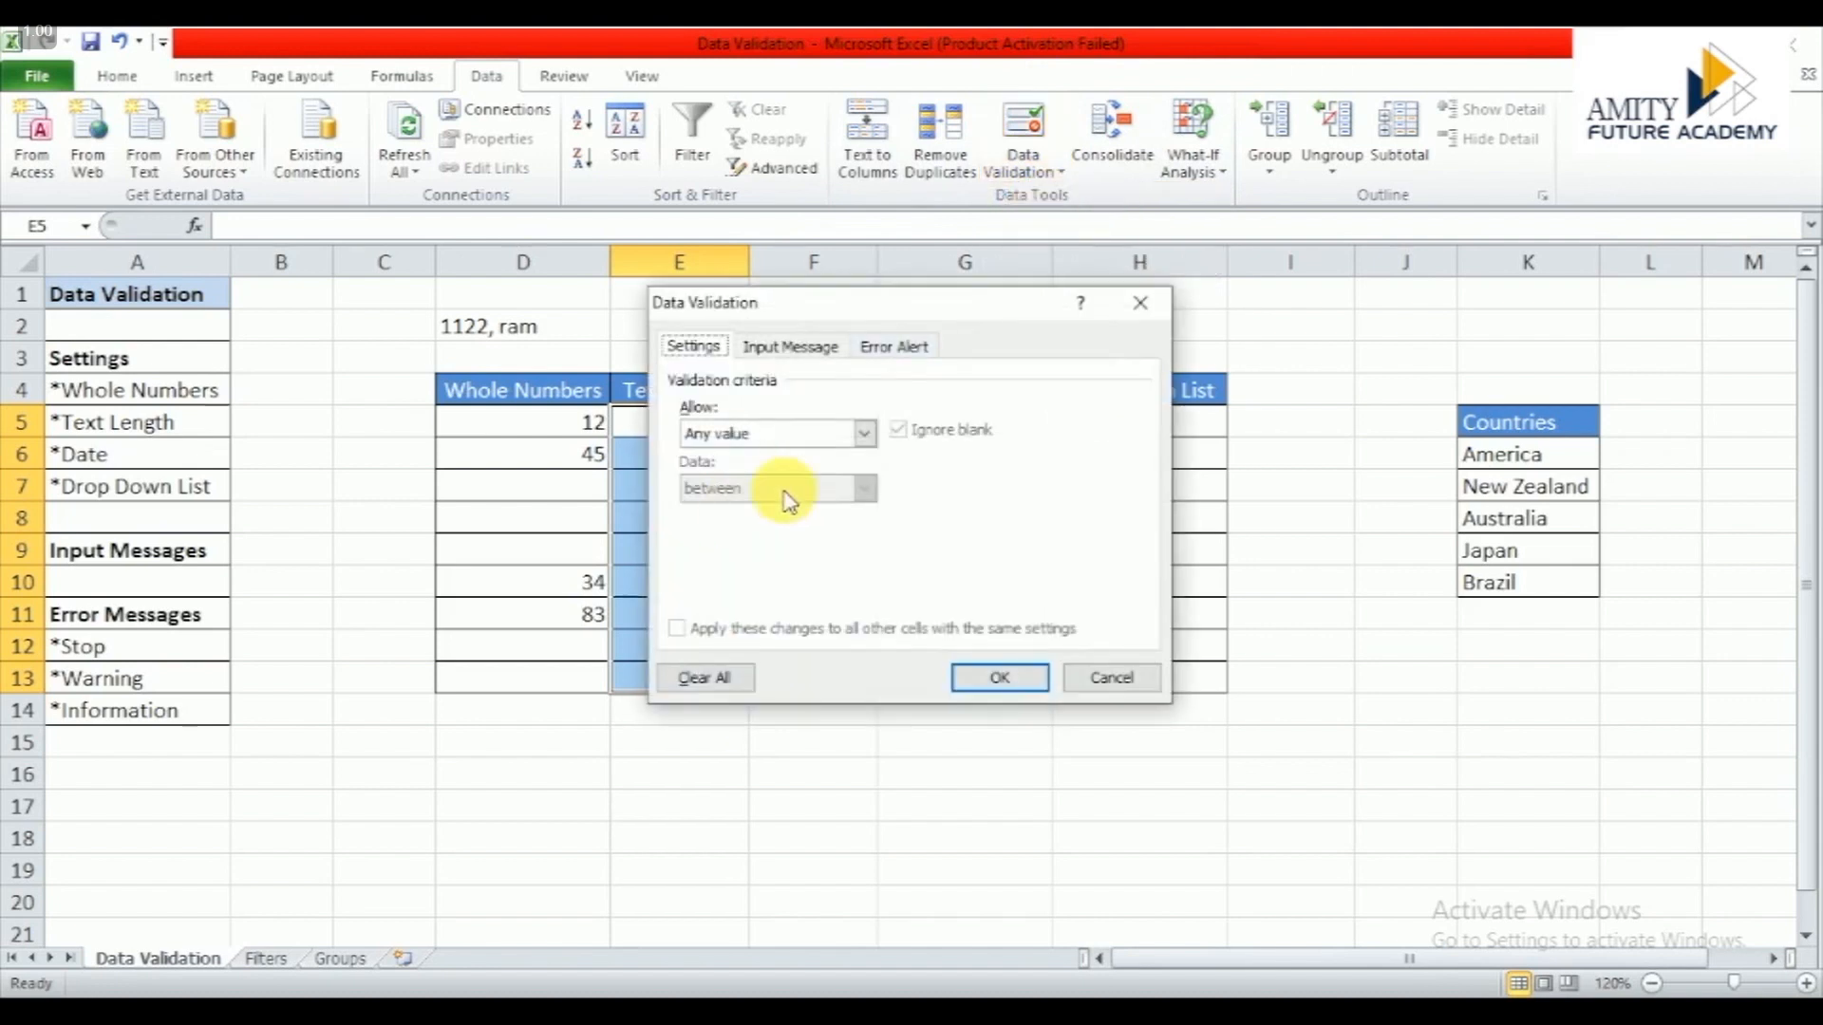
click(865, 434)
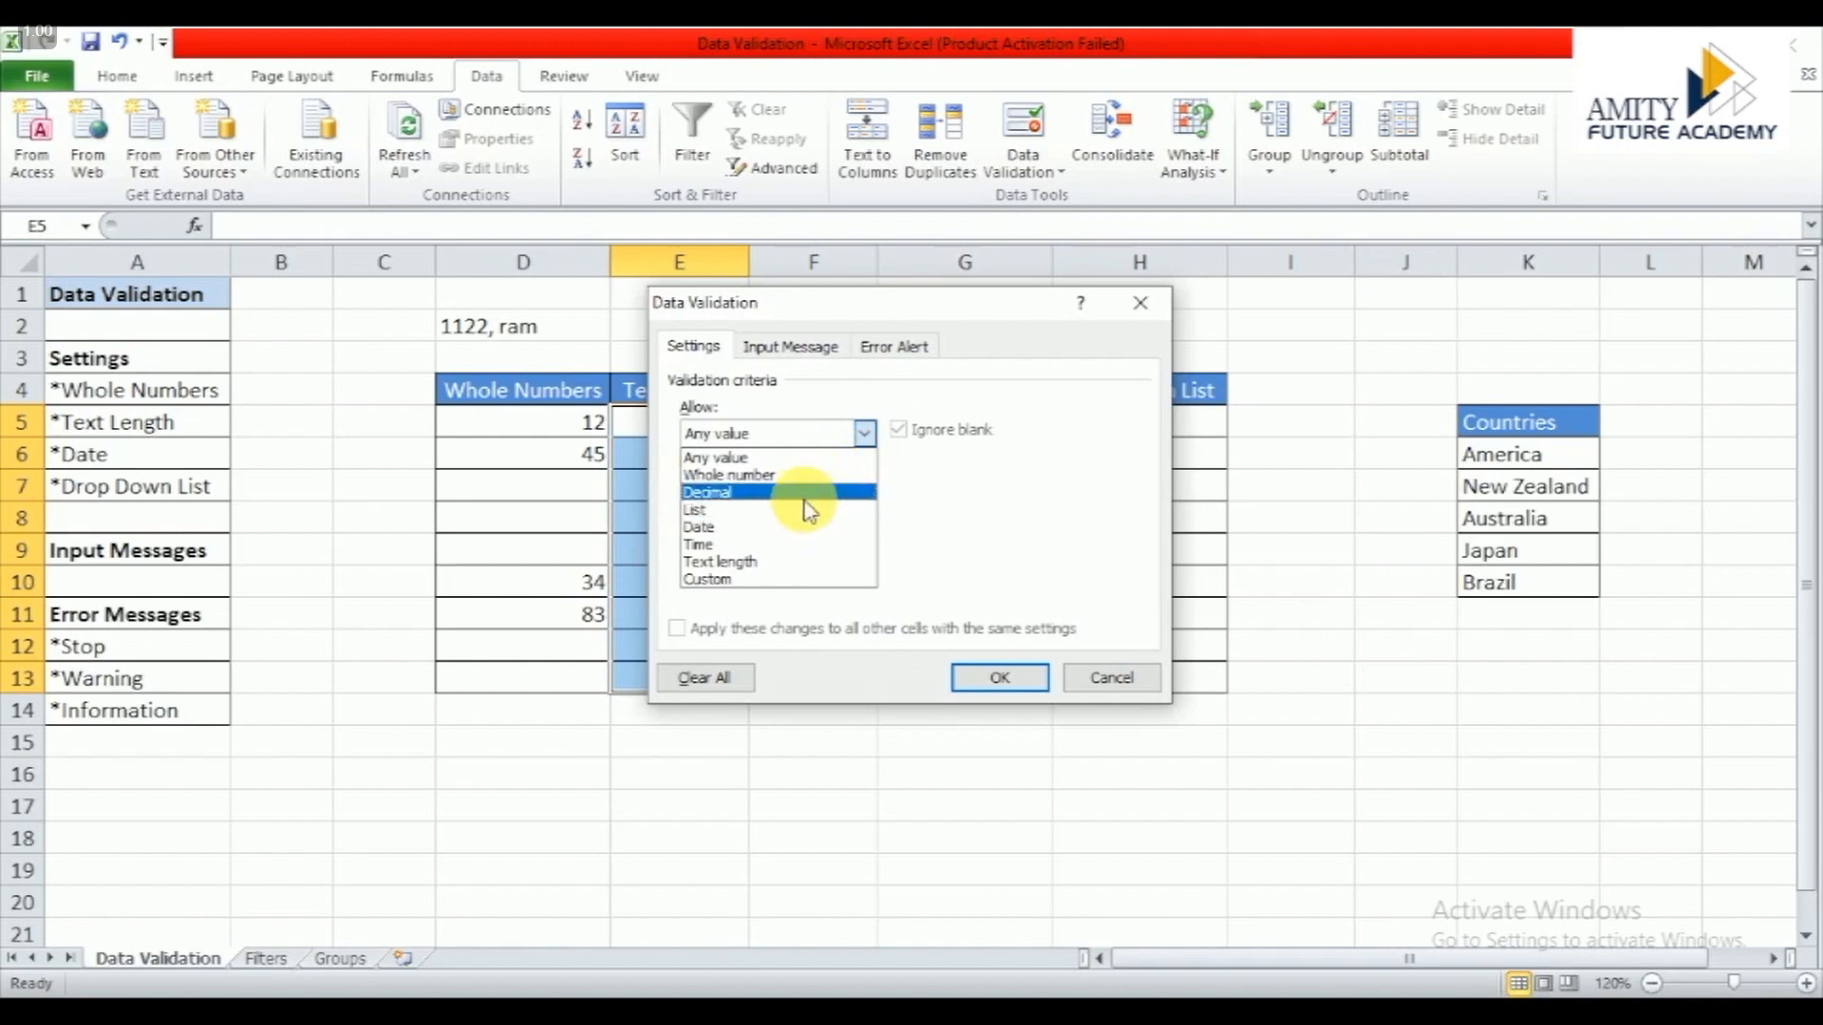
click(776, 566)
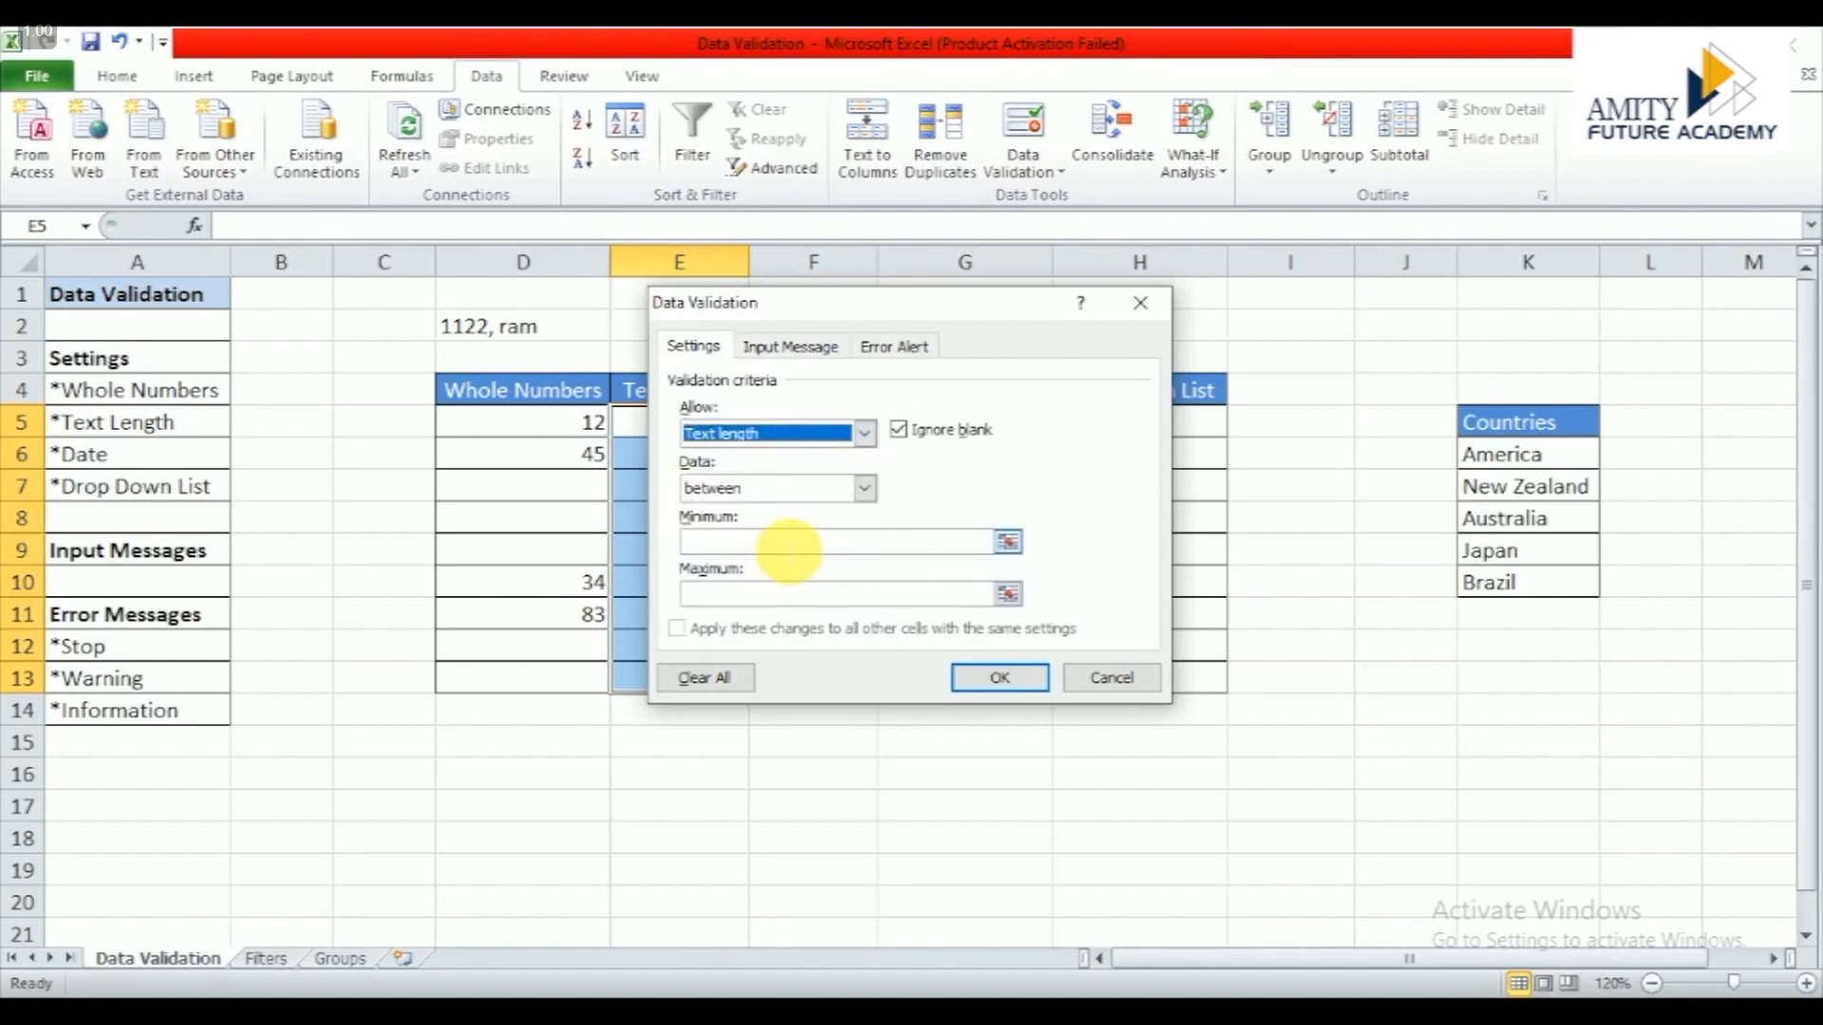
click(788, 544)
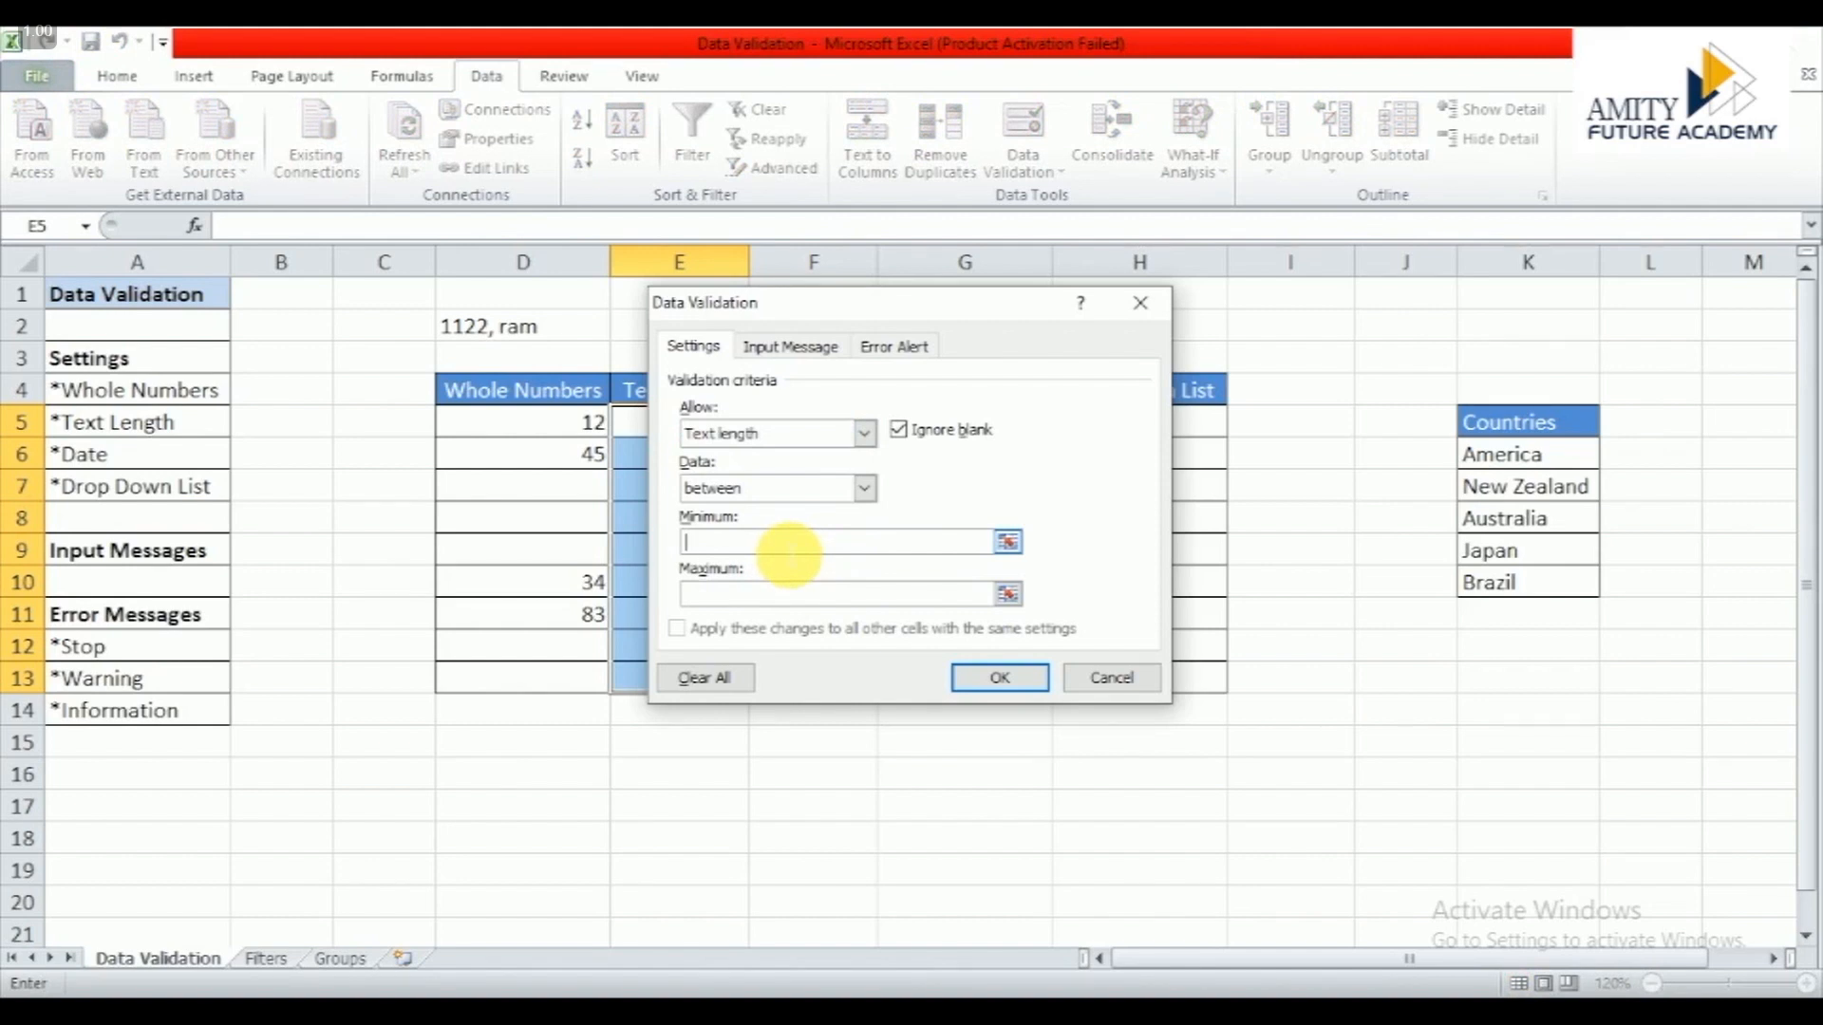
text(3)
click(788, 589)
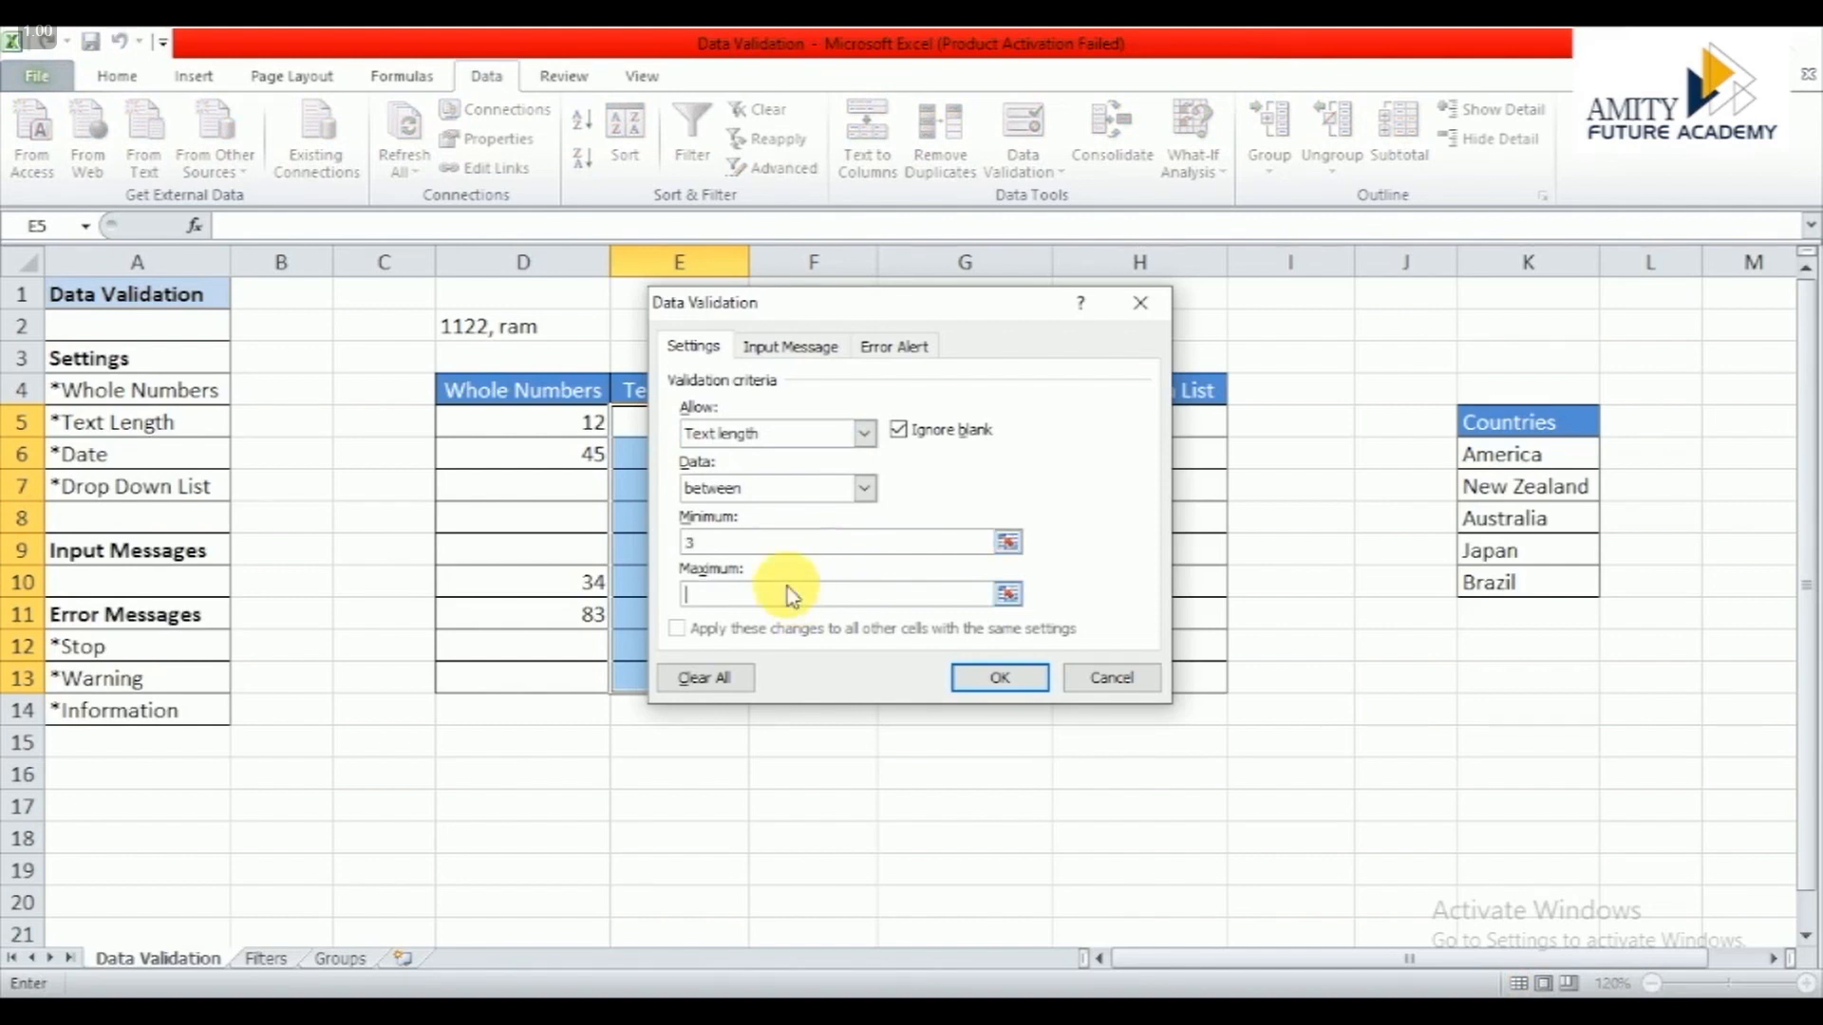
text(6)
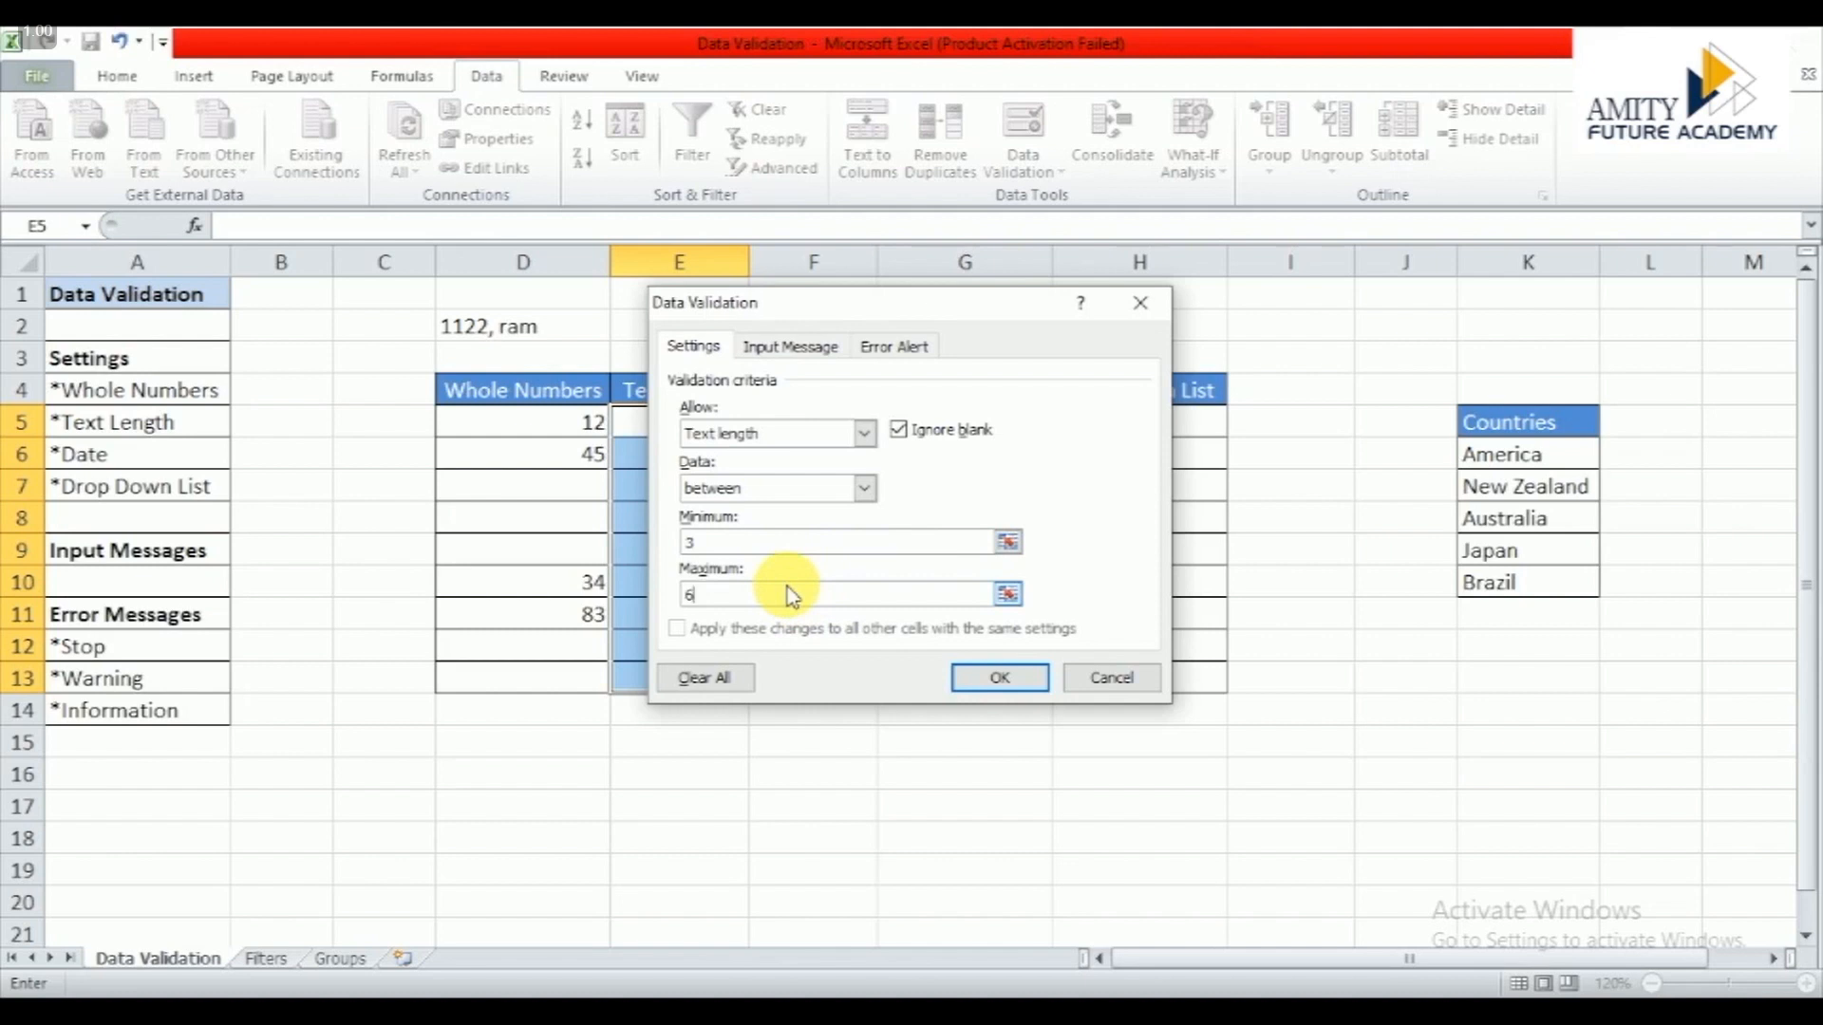
click(1001, 678)
Step: Enter "ram" in cell E5, the first entry of the Text Length column
click(719, 435)
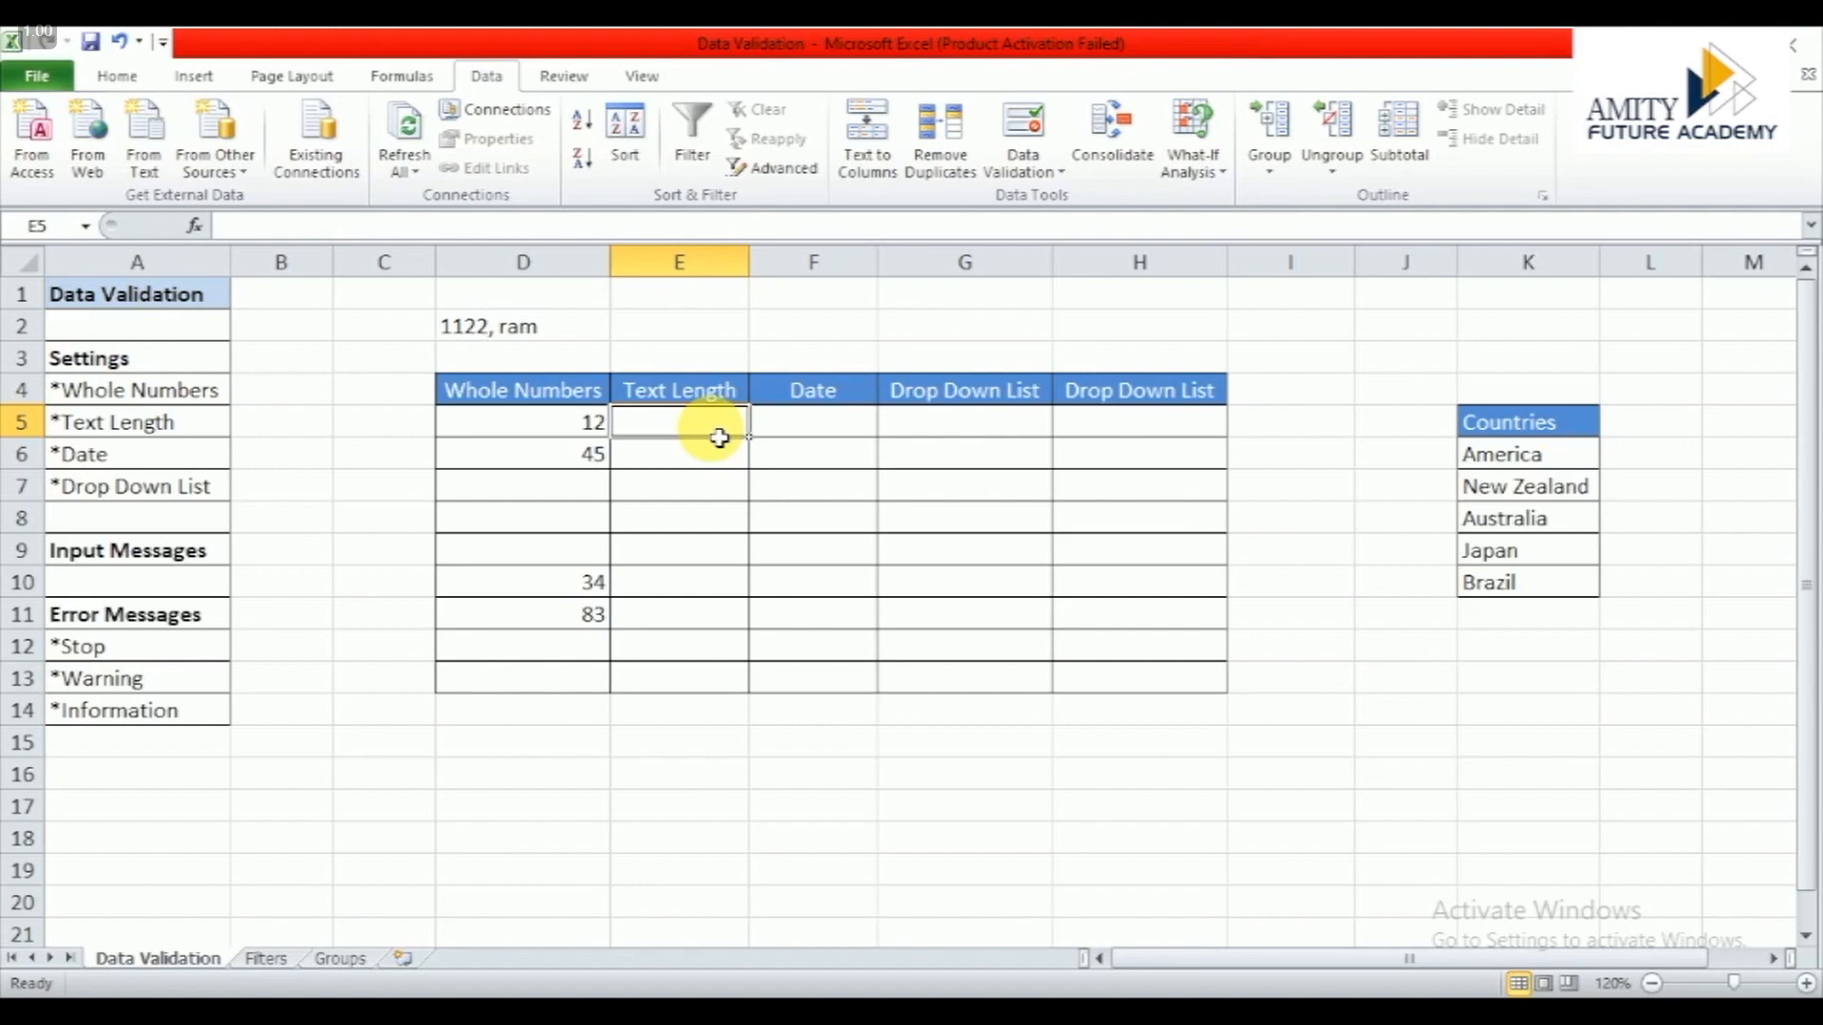
text(ram)
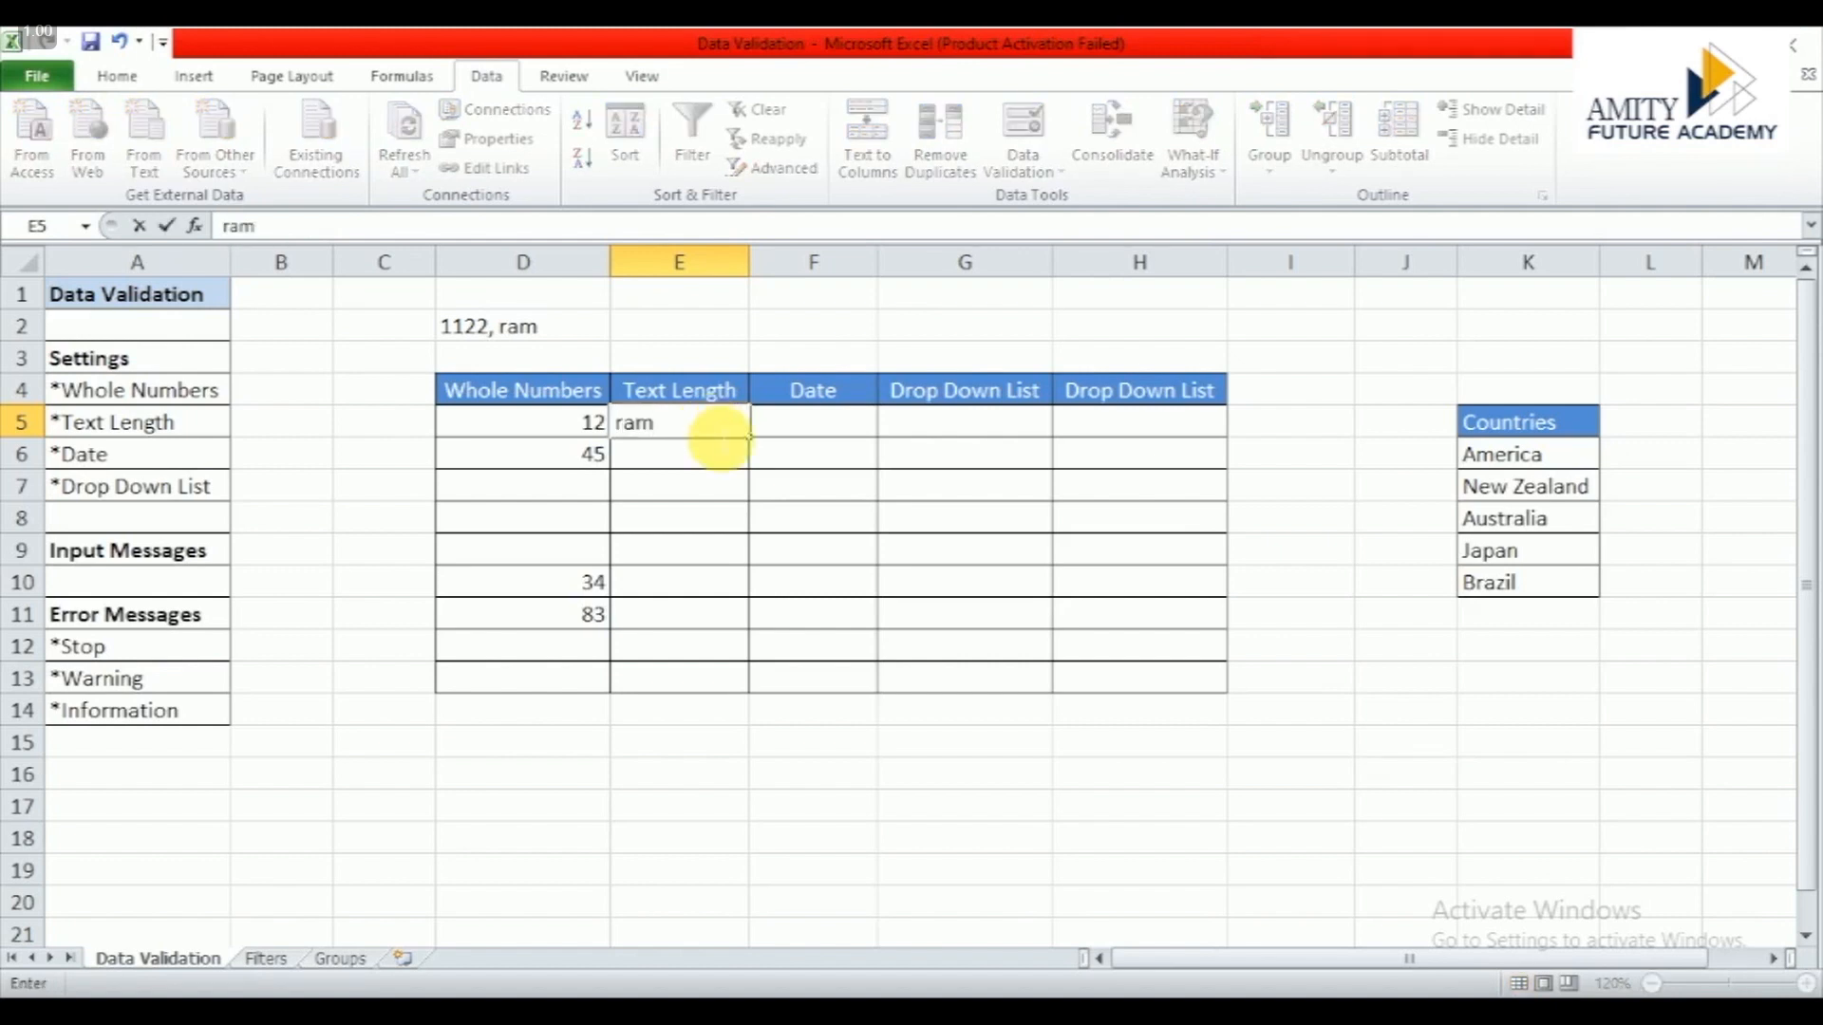
key(Return)
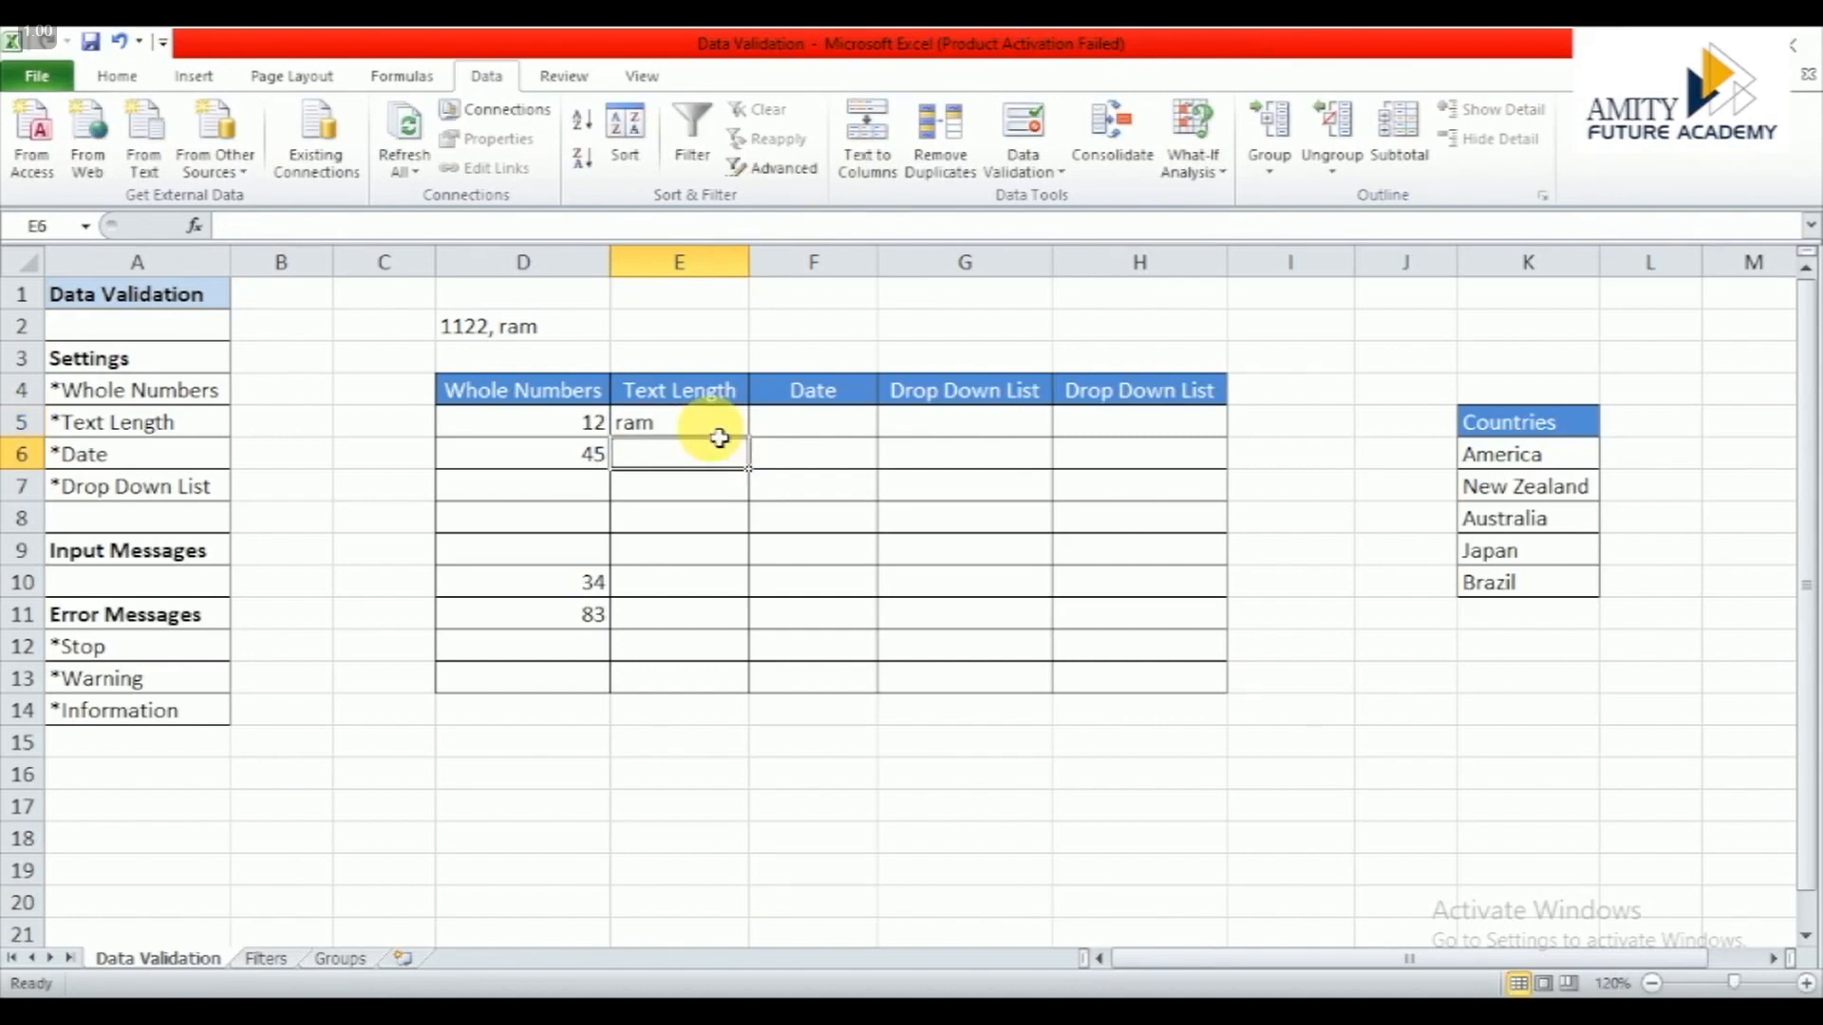
Step: Test the text length rule by trying to enter the too-short text "in" in cell E6
text(in)
key(Return)
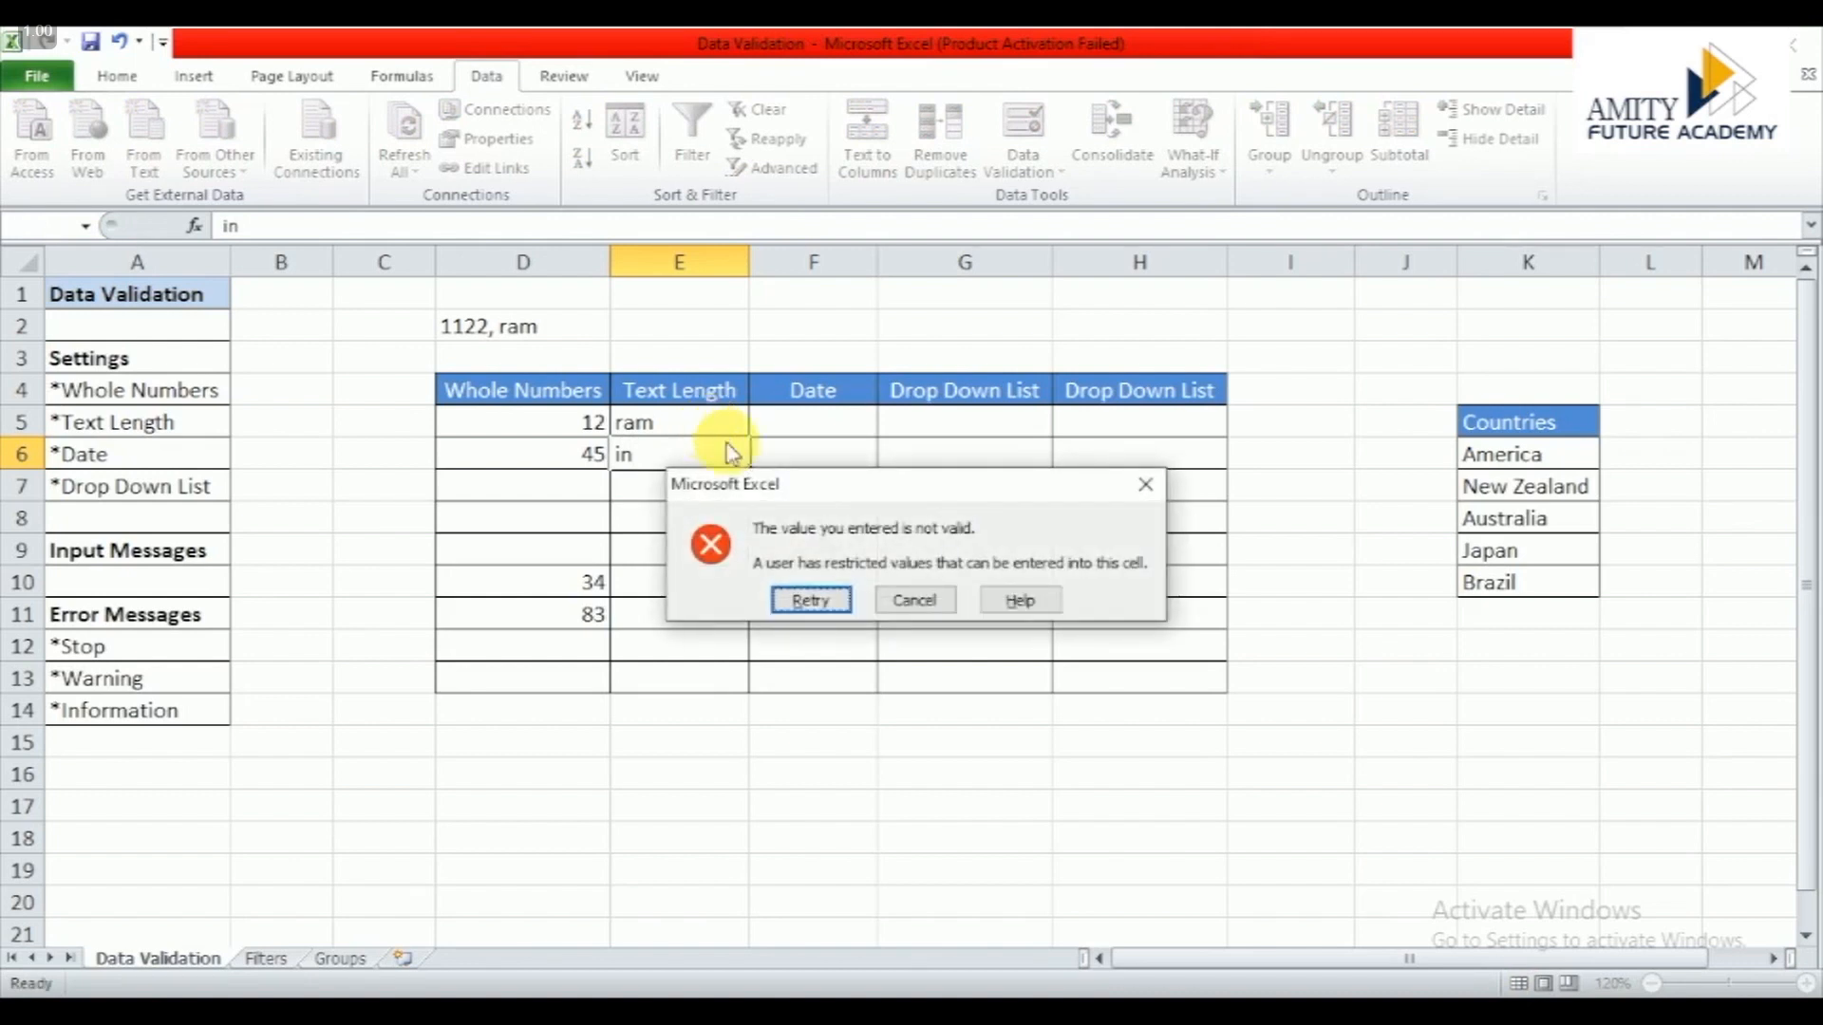
click(909, 606)
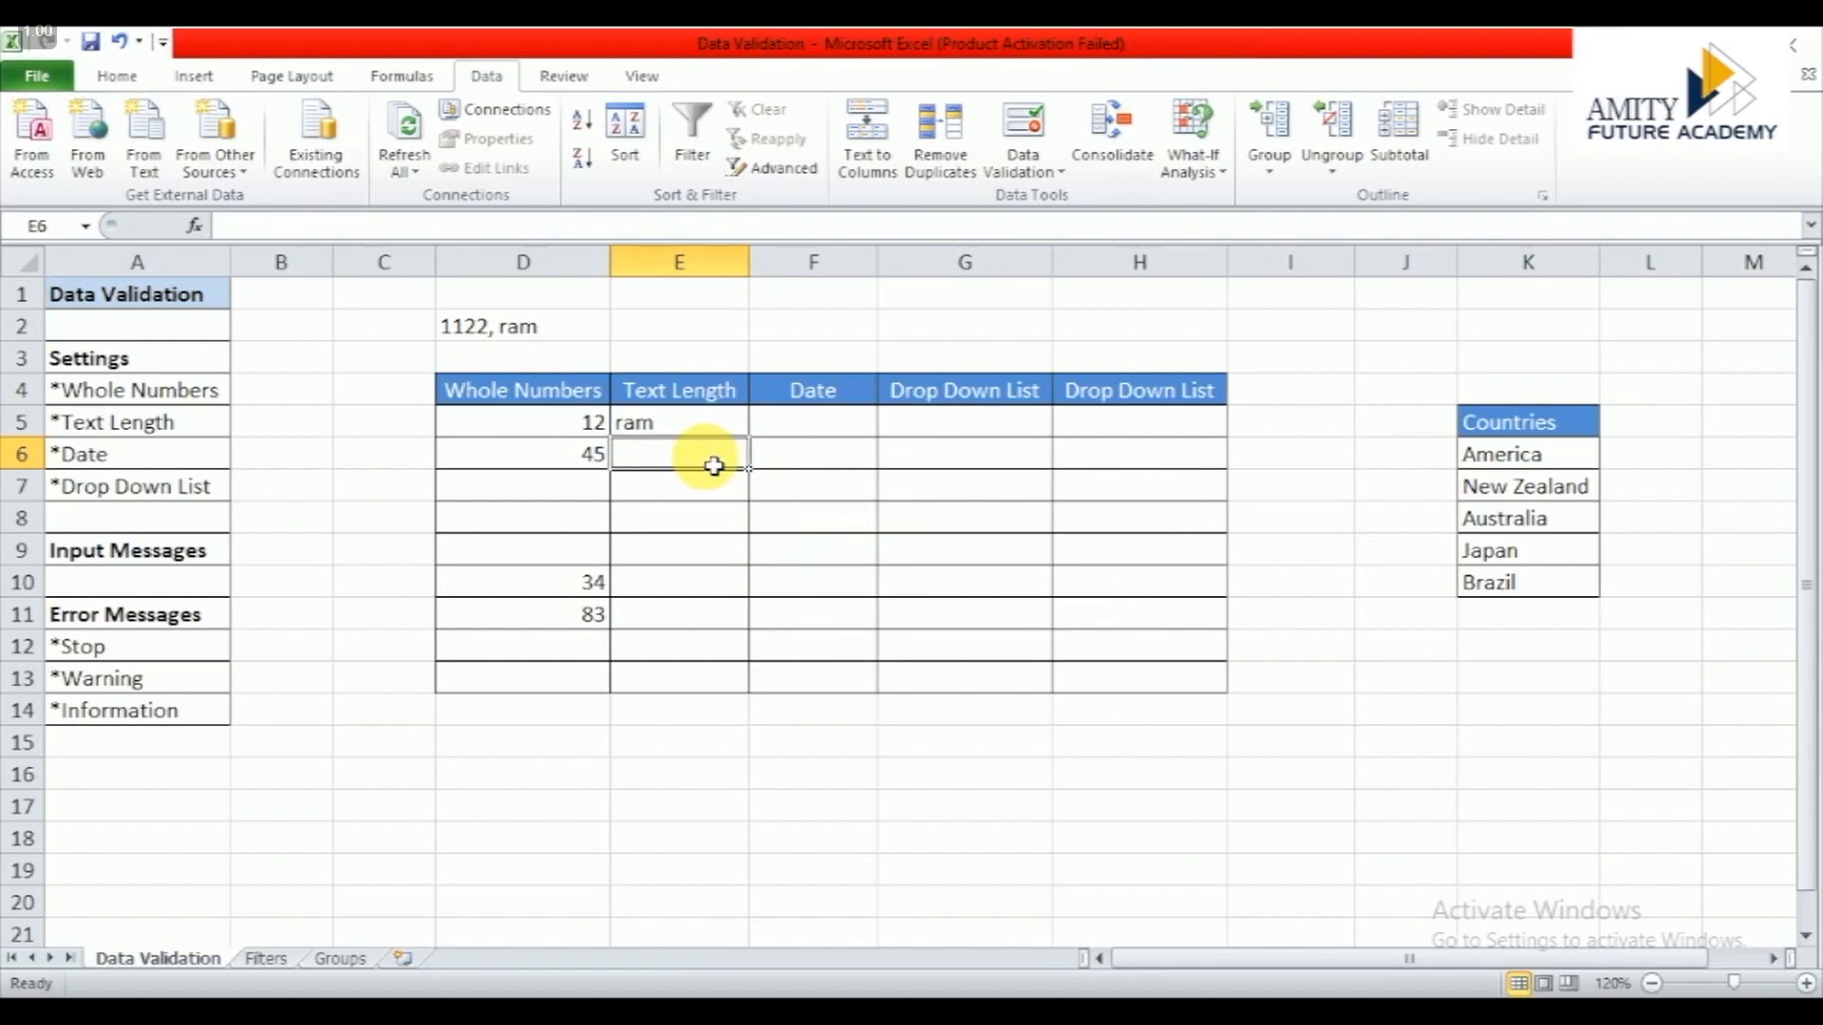
Step: Enter "some" in cell E10 and "lily" in cell E8 of the Text Length column
key(Down)
key(Down)
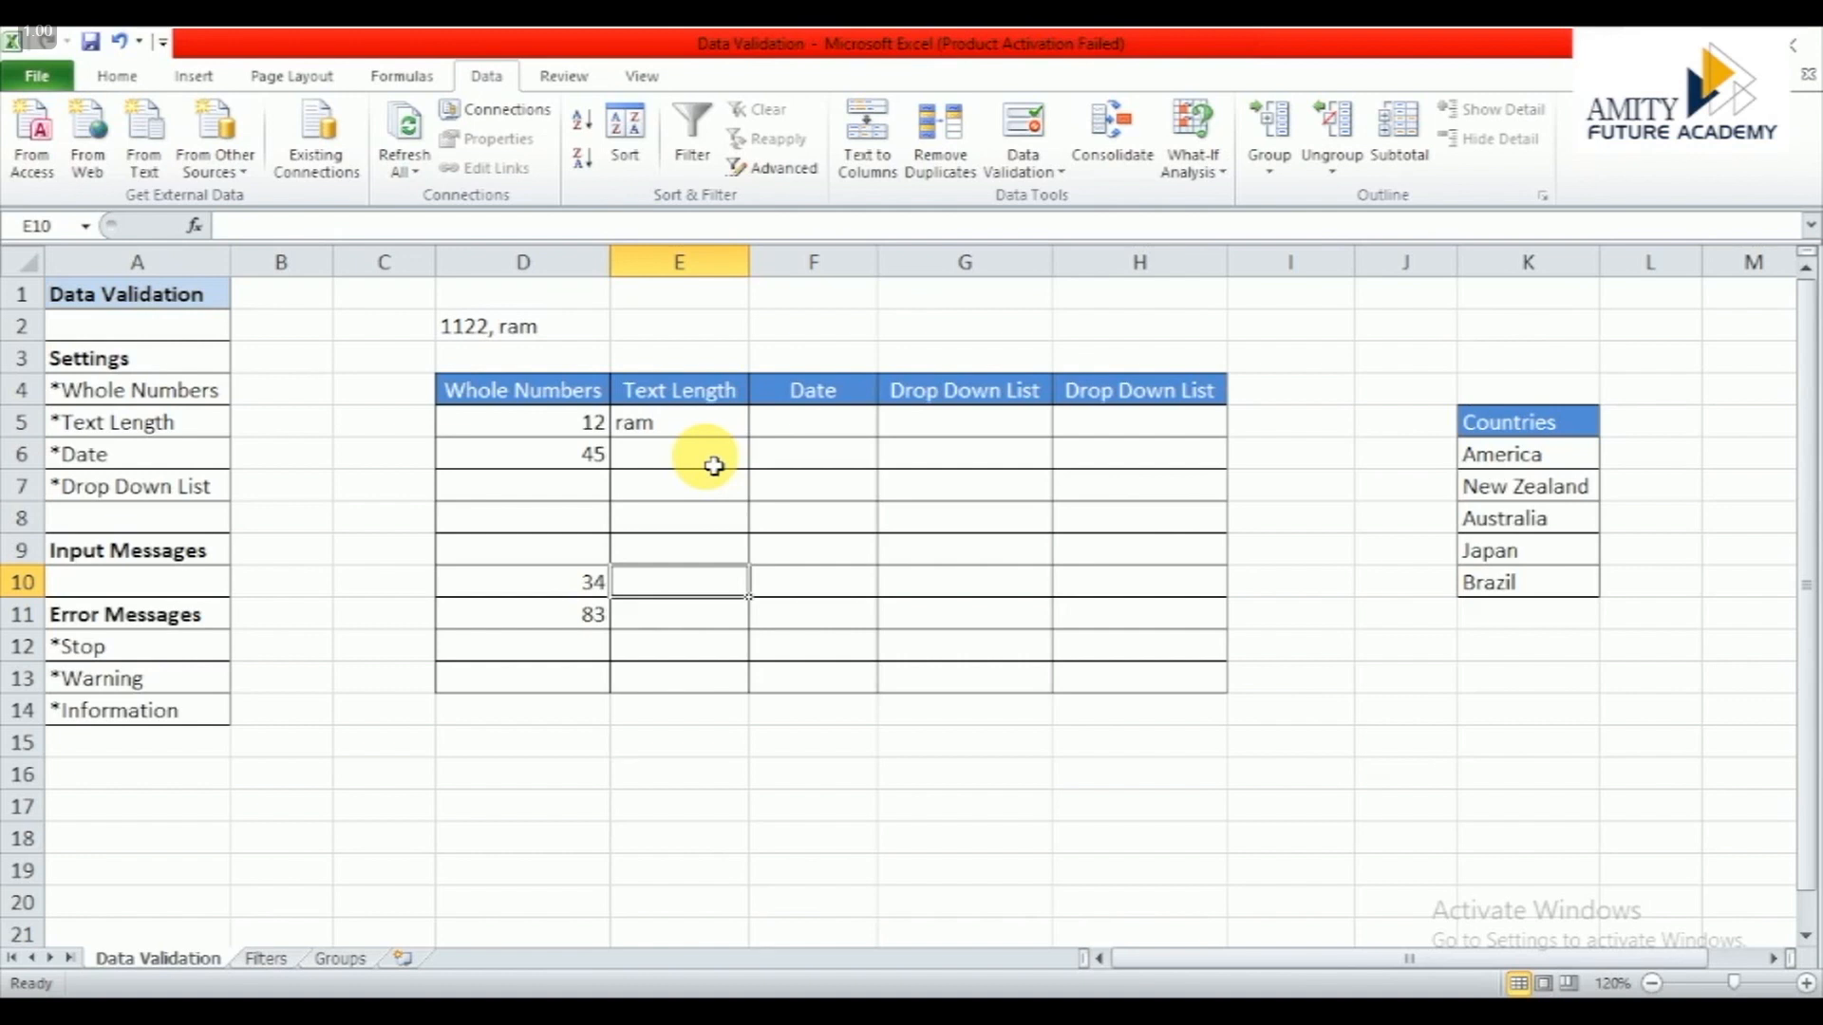
text(some)
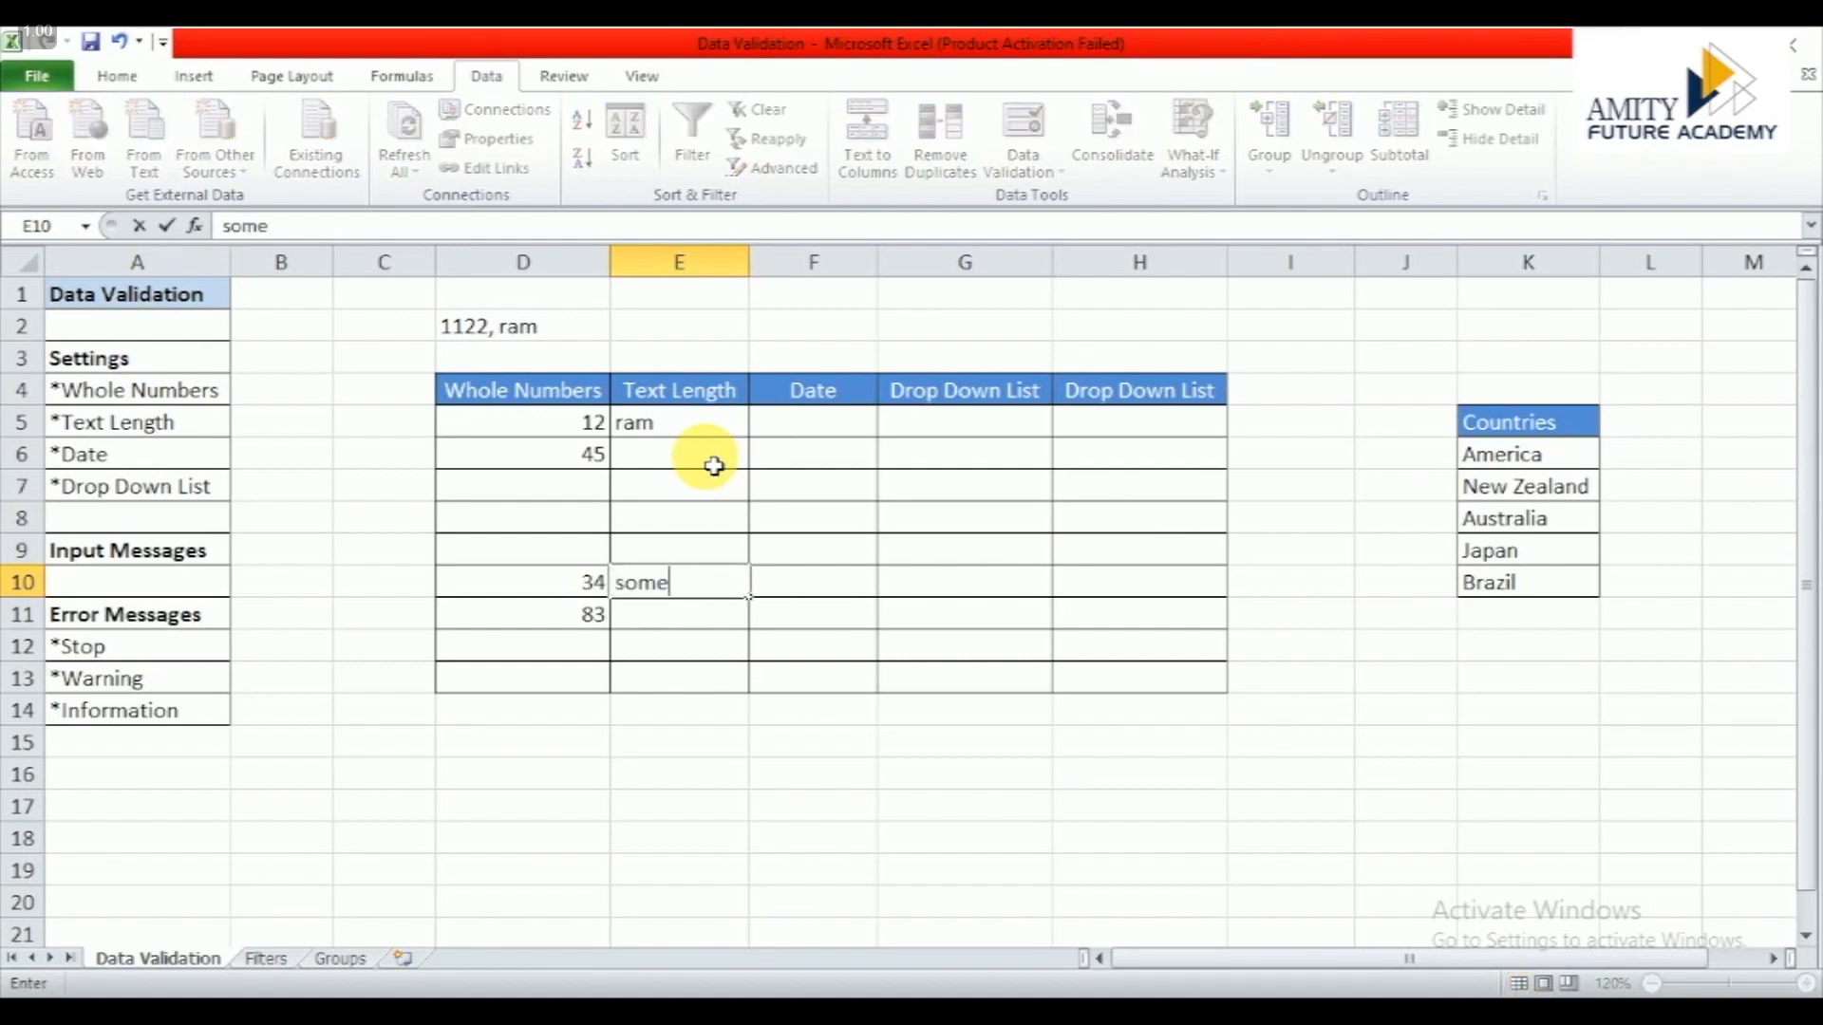
key(Up)
key(Up)
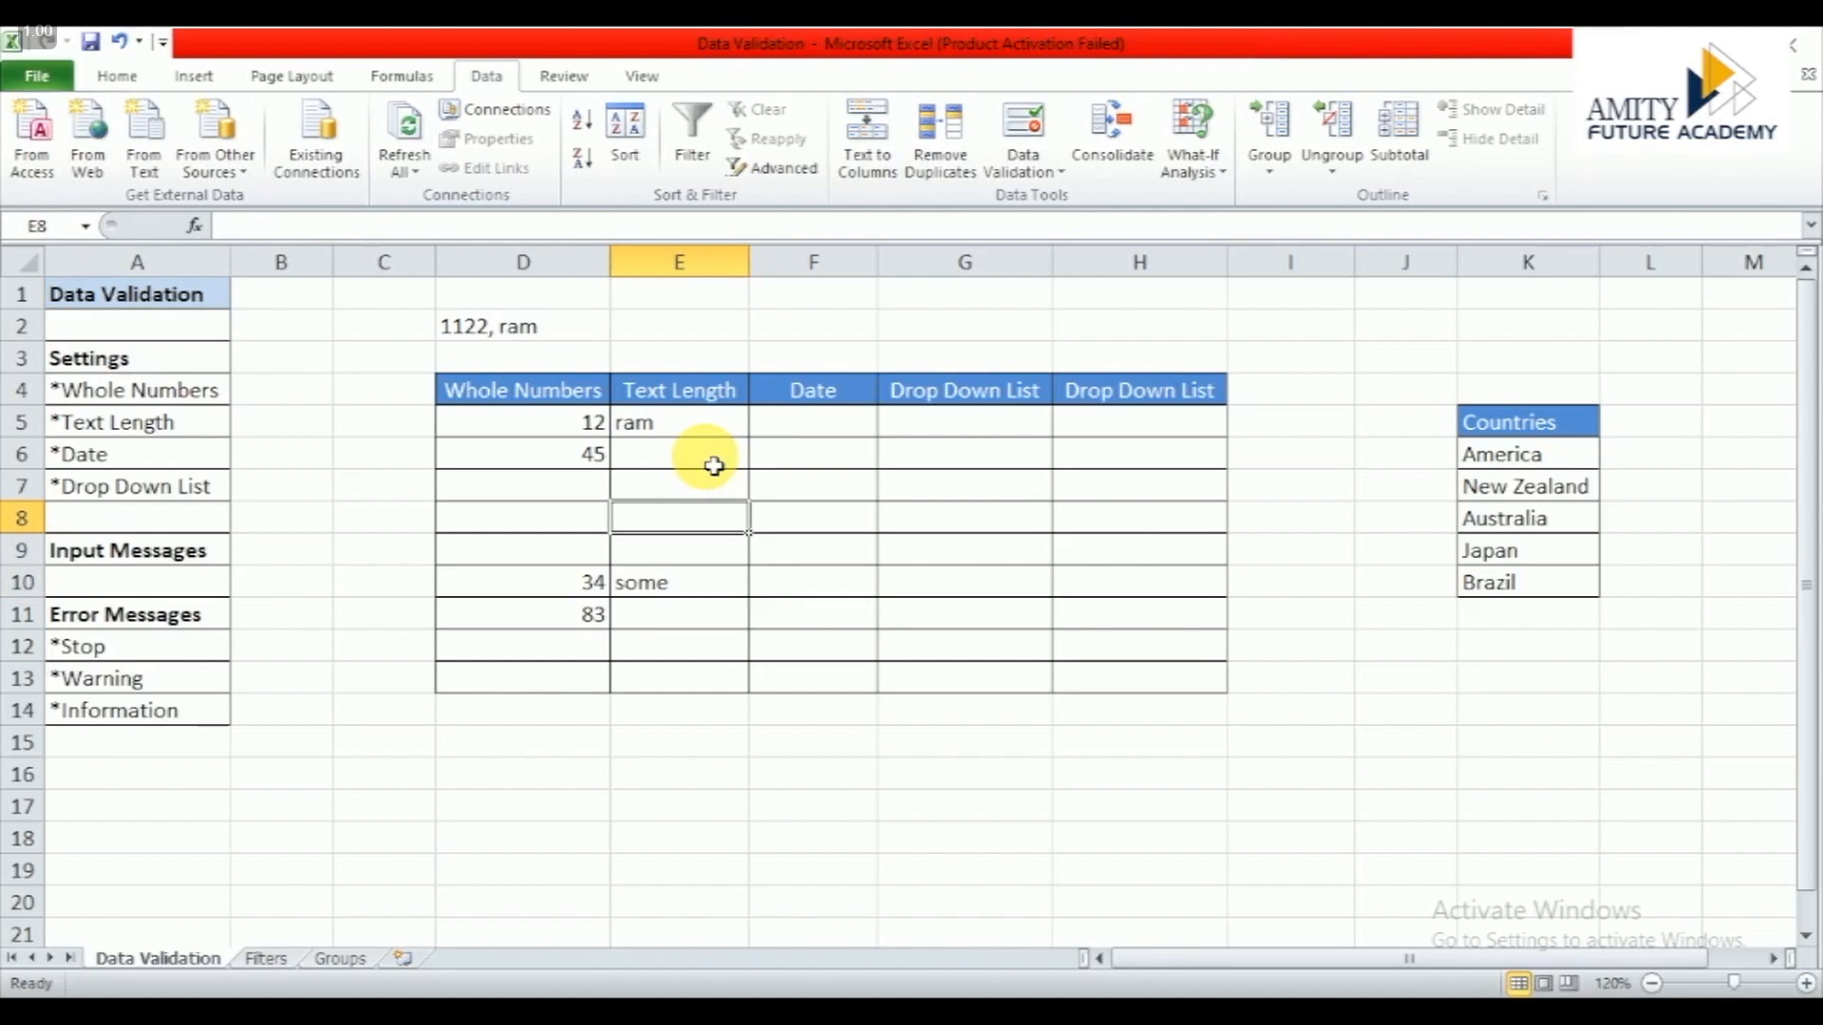
text(lily)
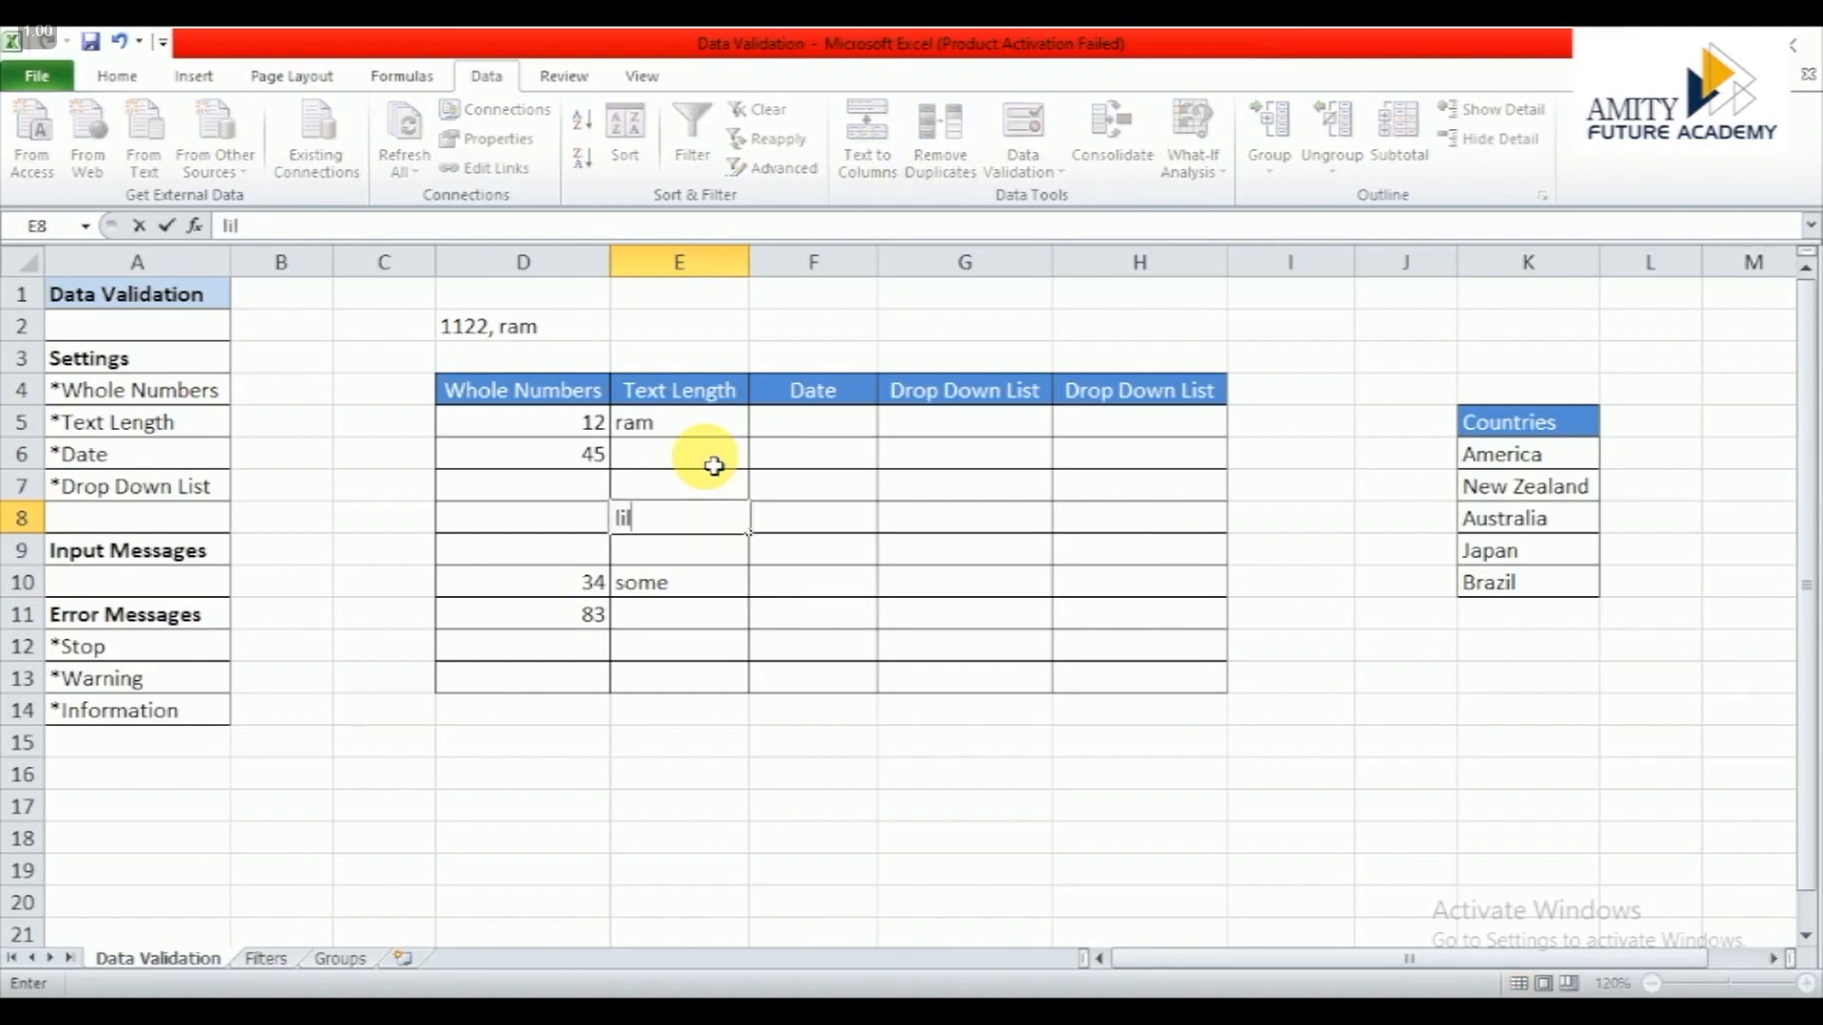
key(Down)
key(Down)
key(Down)
key(Down)
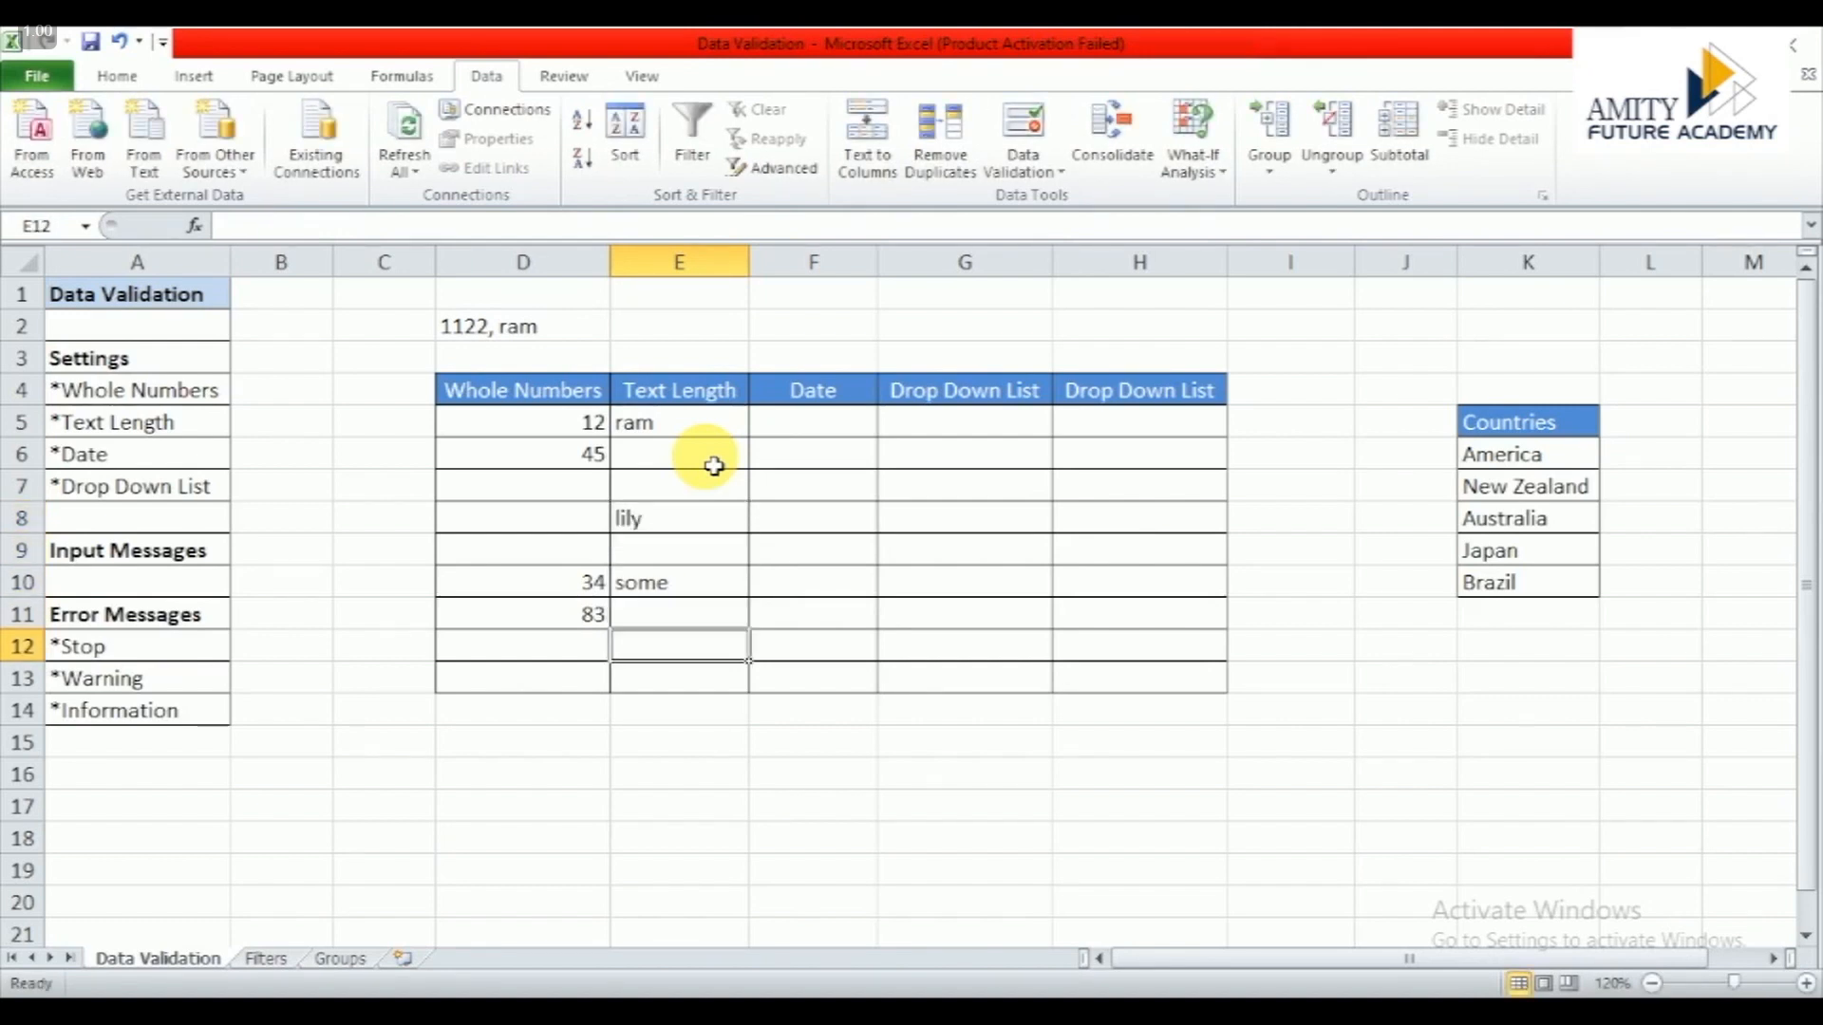
Step: Apply data validation to cells F5:F13 of the Date column, allowing only dates between 4-march-2020 and 4-may-2020
key(Up)
key(Up)
key(Up)
key(Up)
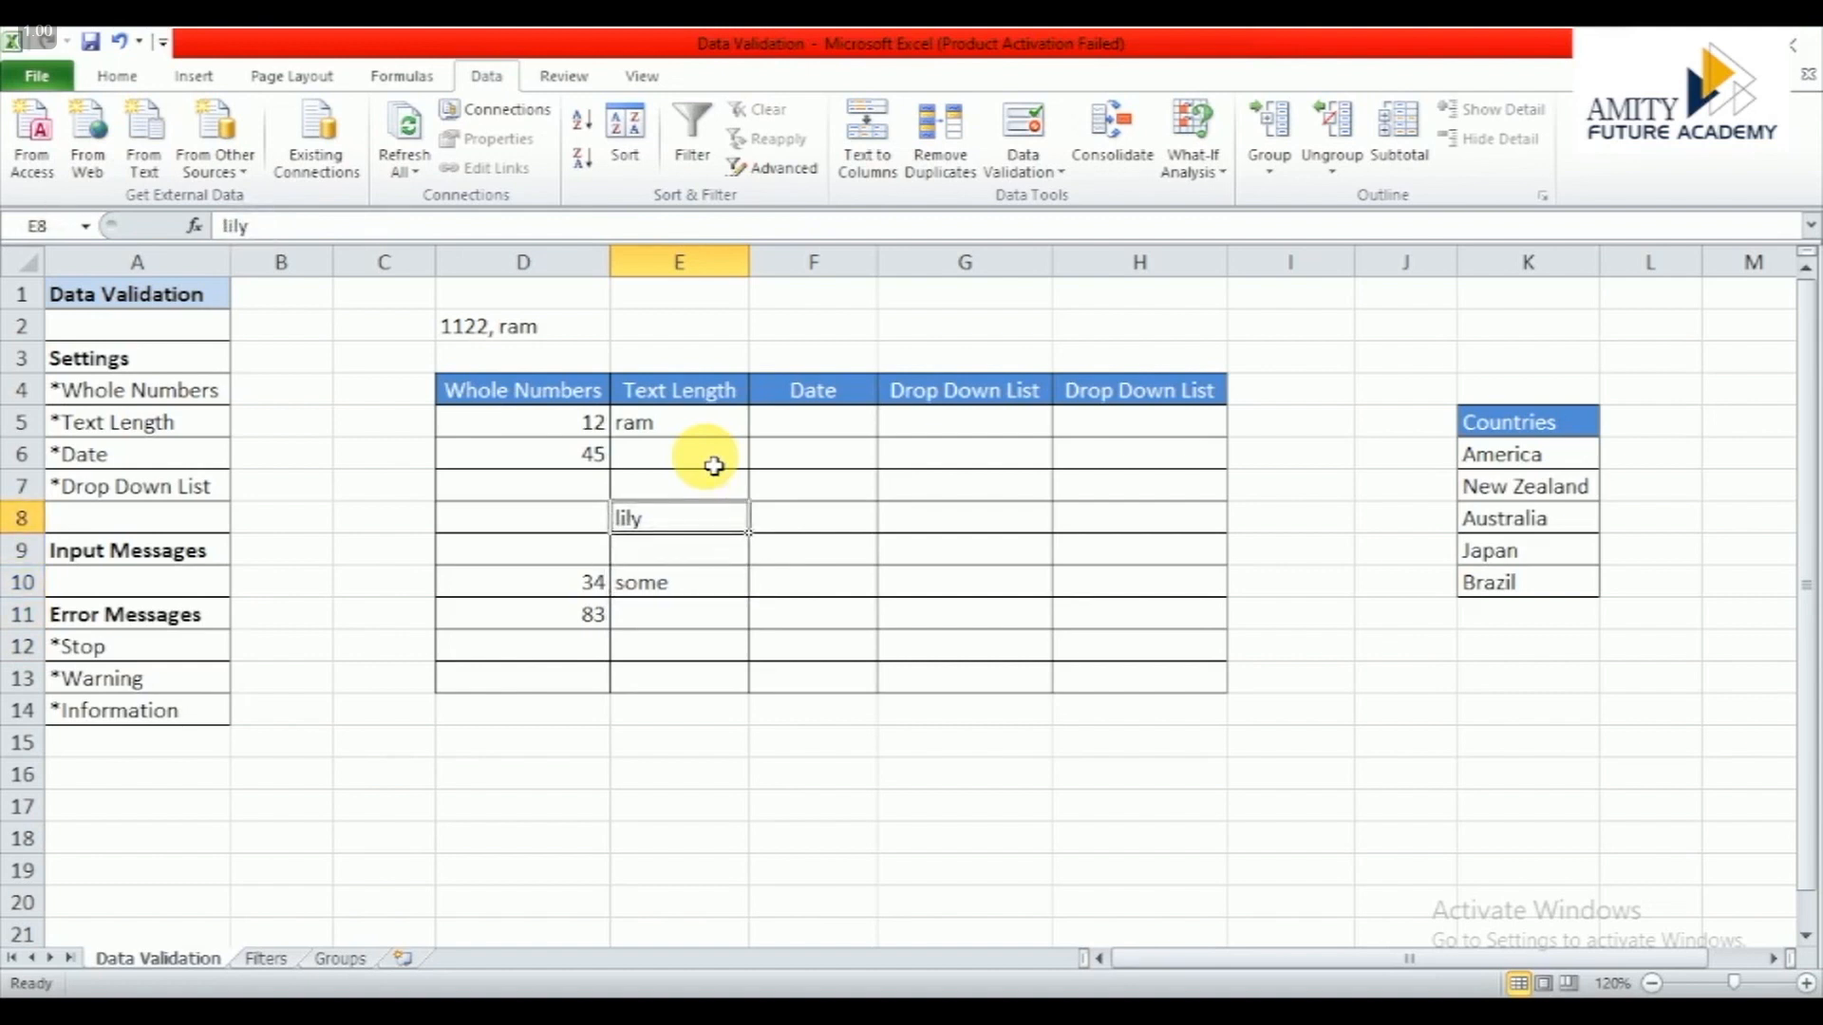
key(Up)
key(Up)
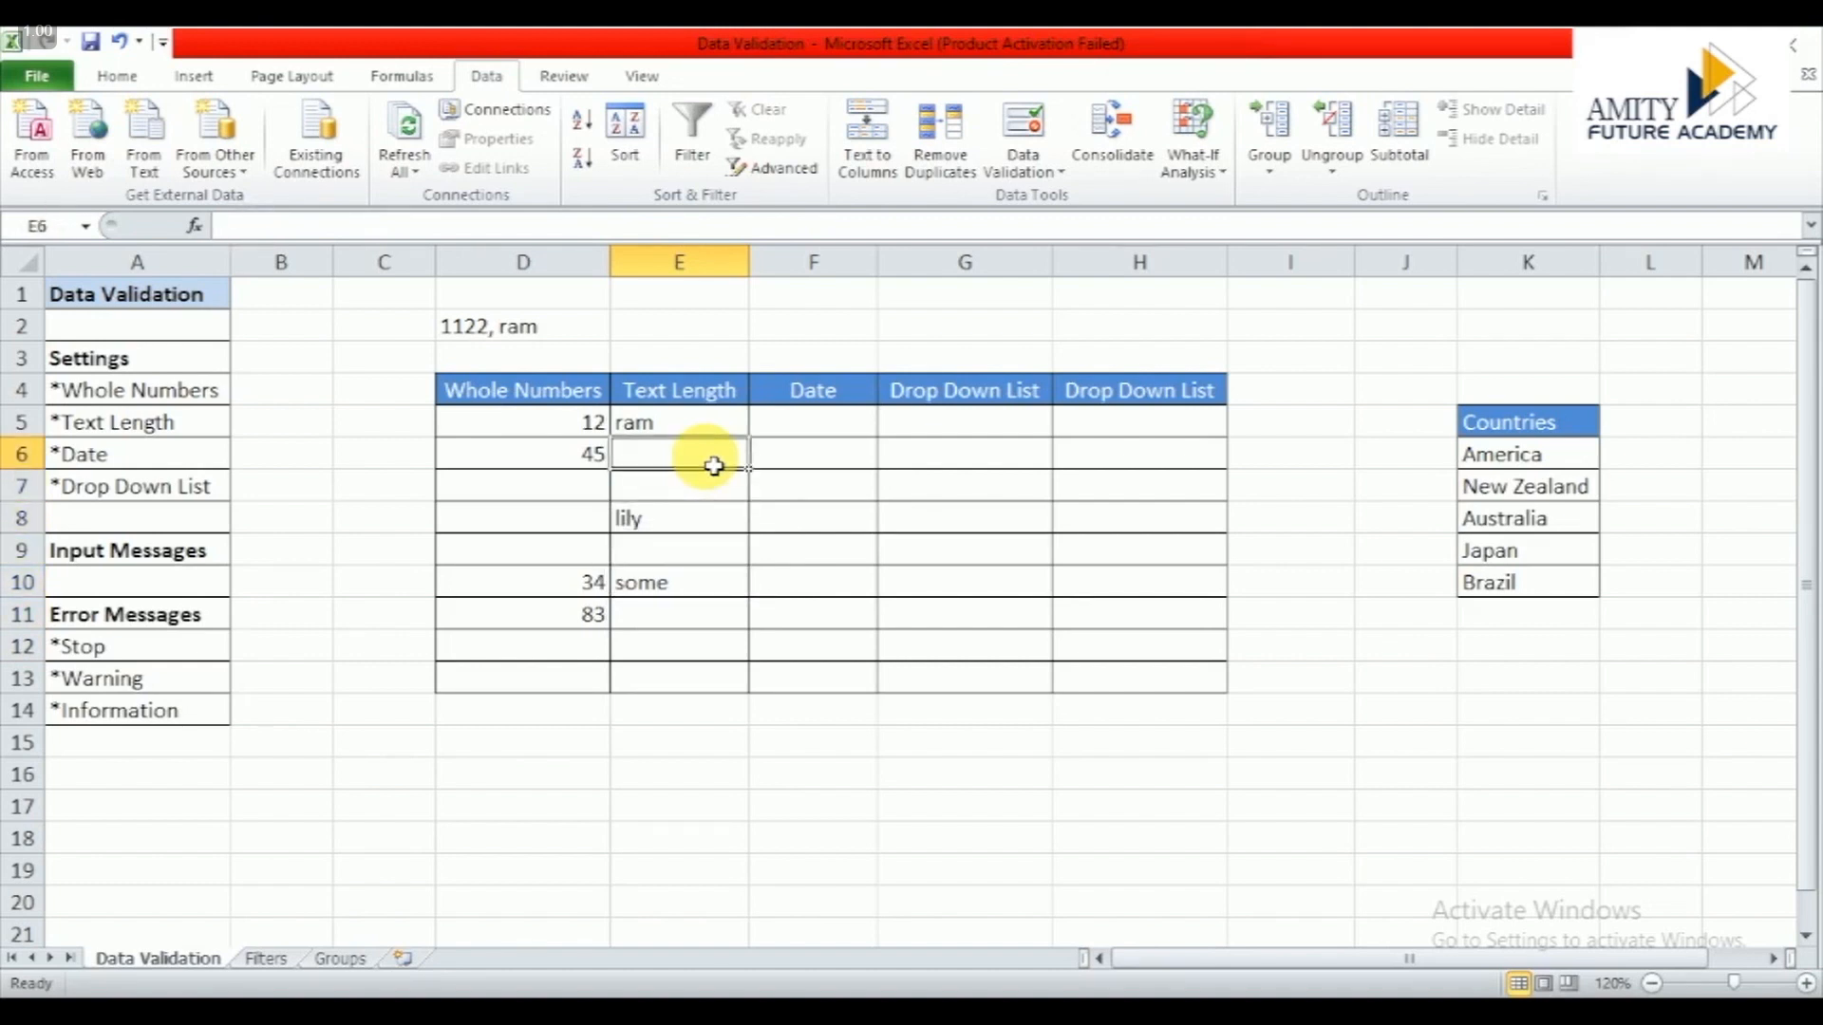
key(Right)
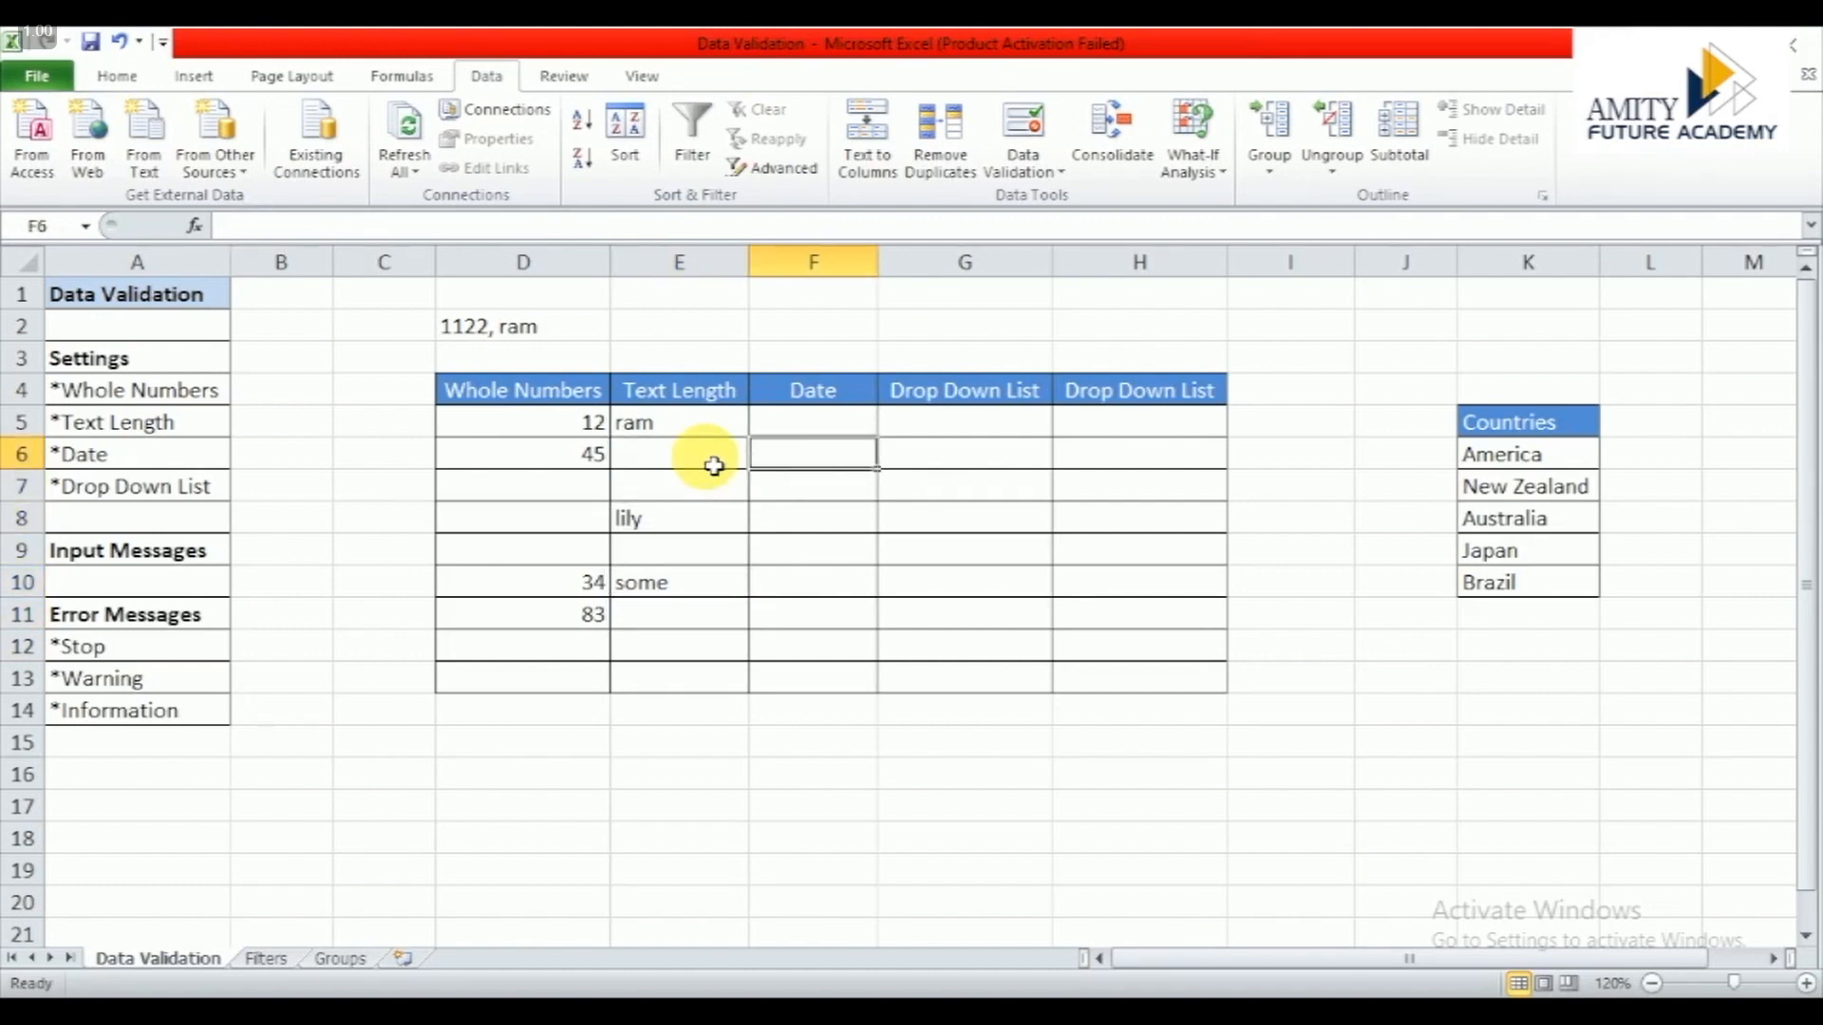
key(Up)
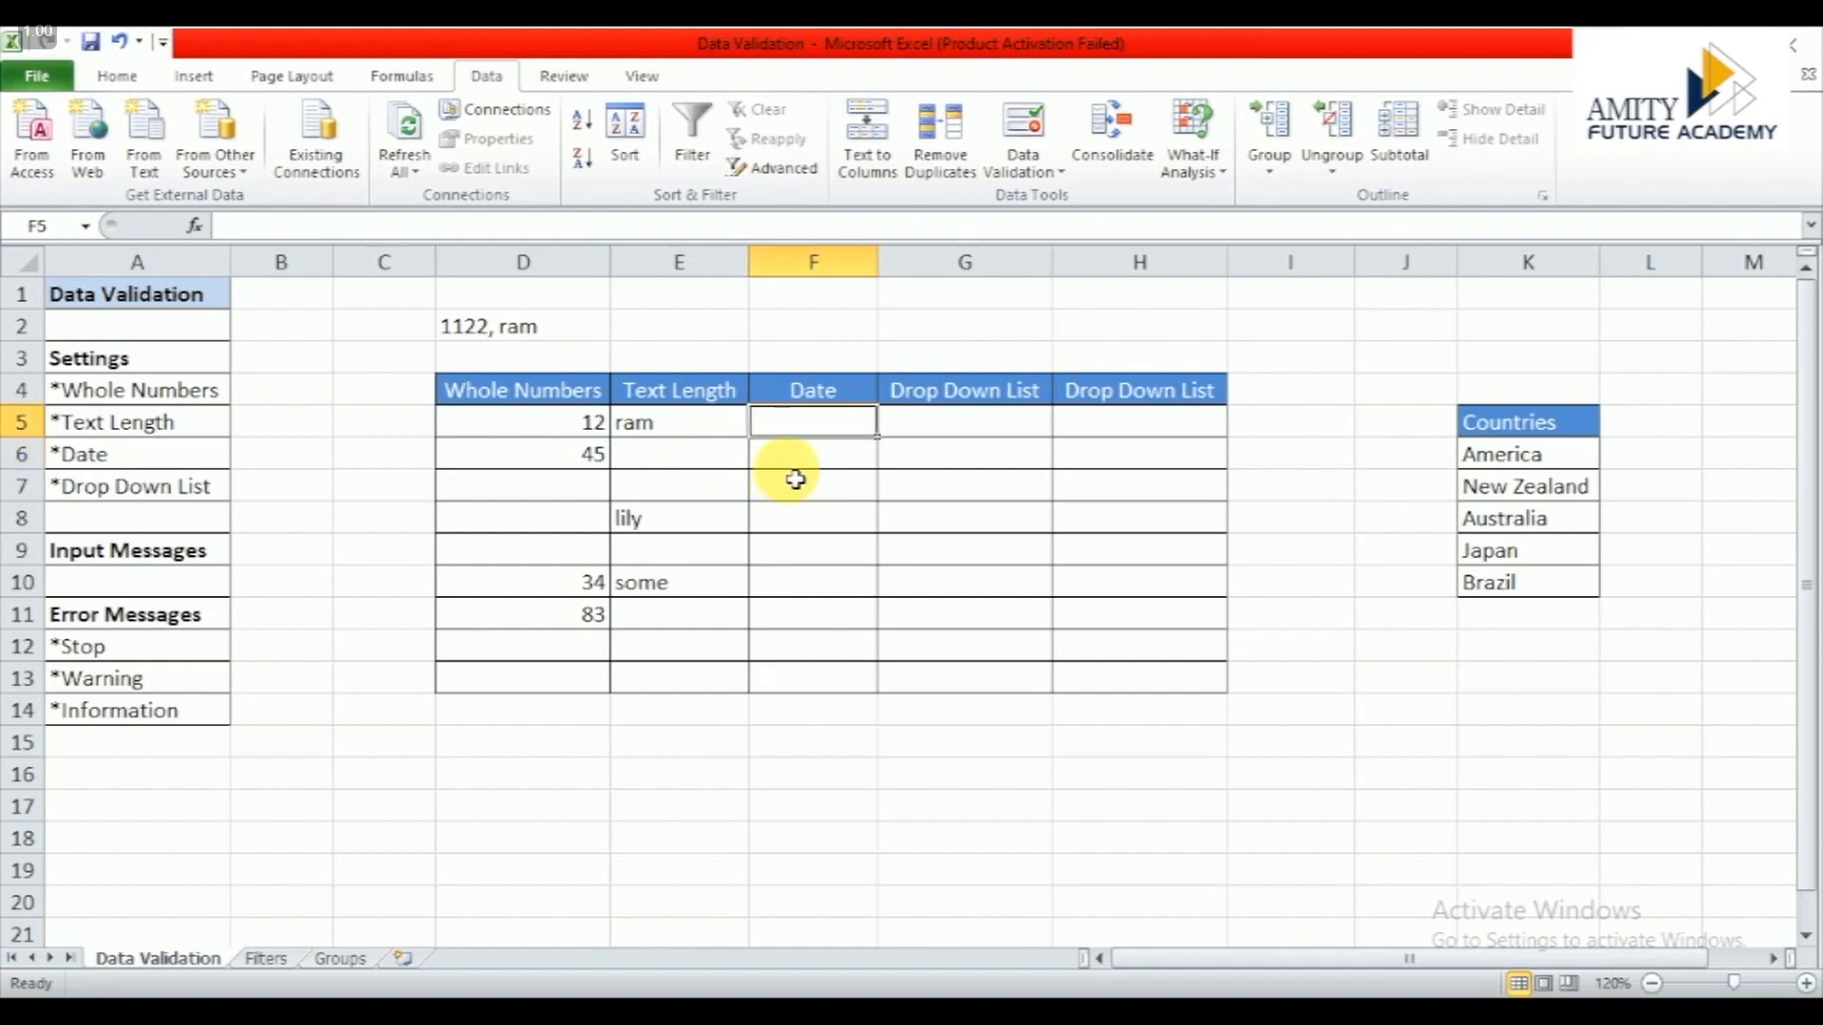
key(shift+Down)
key(shift+Down)
key(shift+Down)
key(shift+Down)
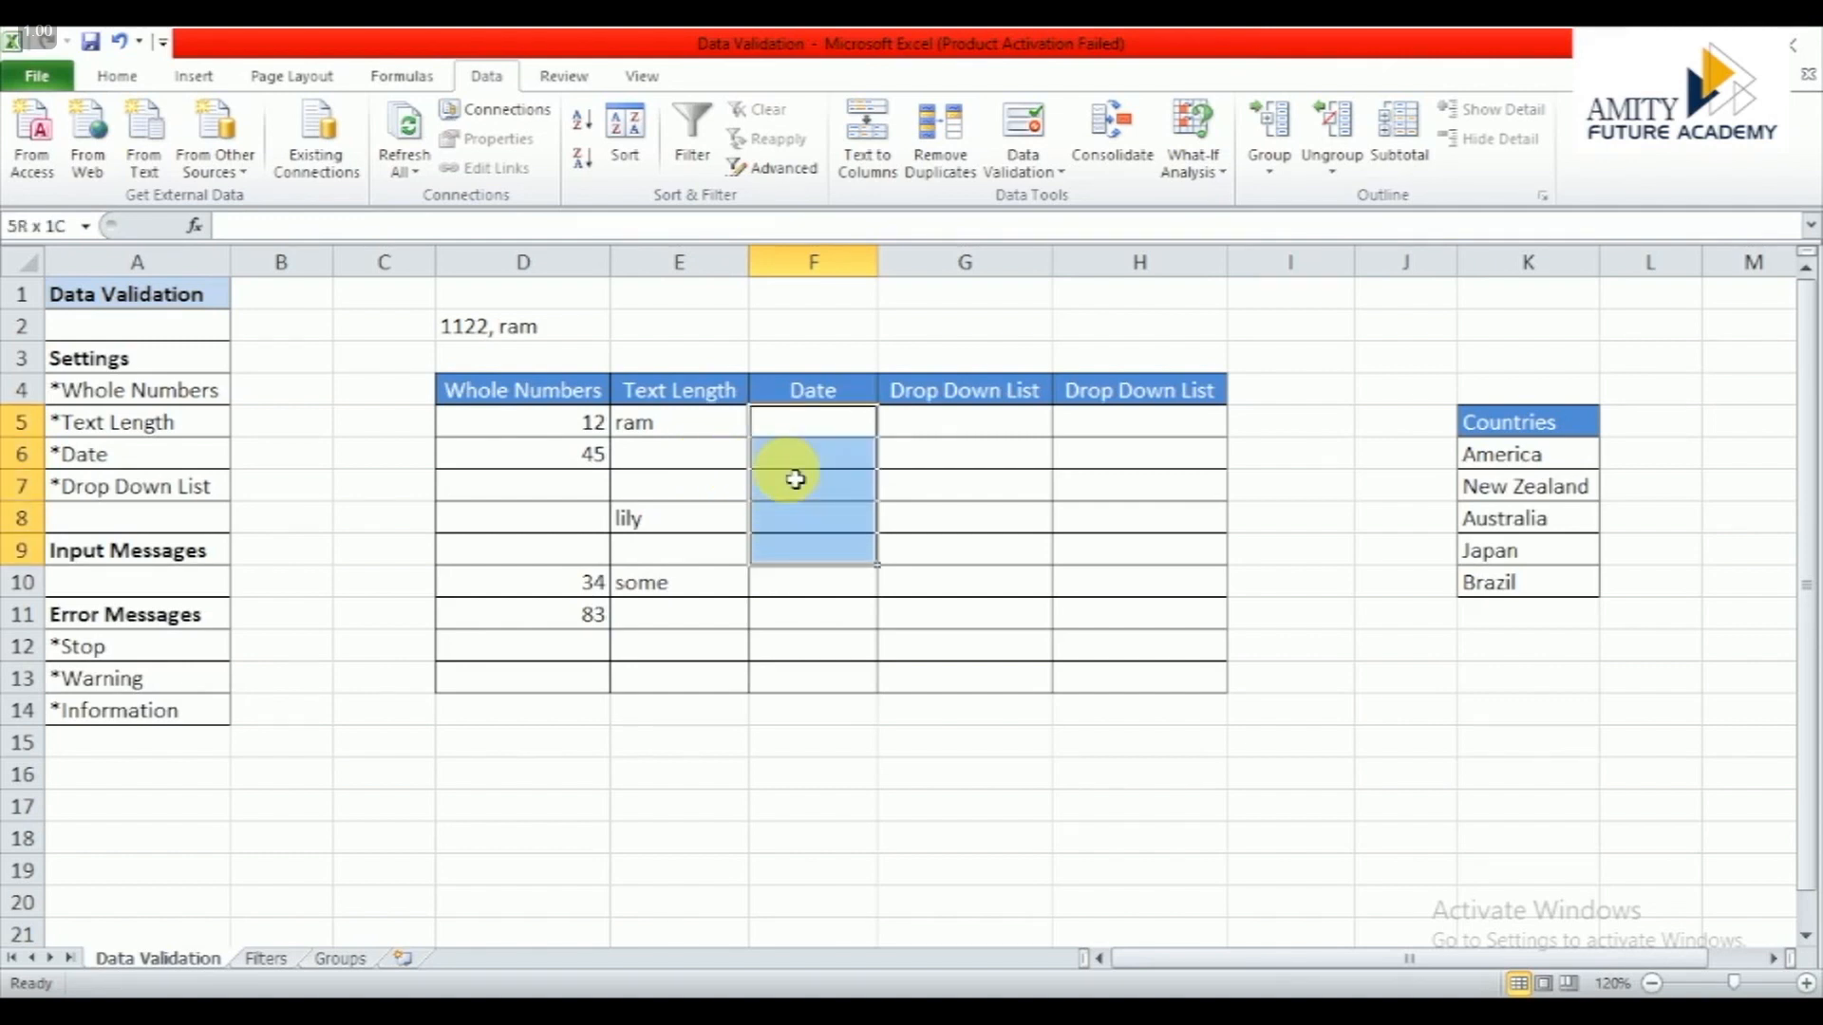
key(shift+Down)
key(shift+Down)
key(shift+Down)
key(shift+Down)
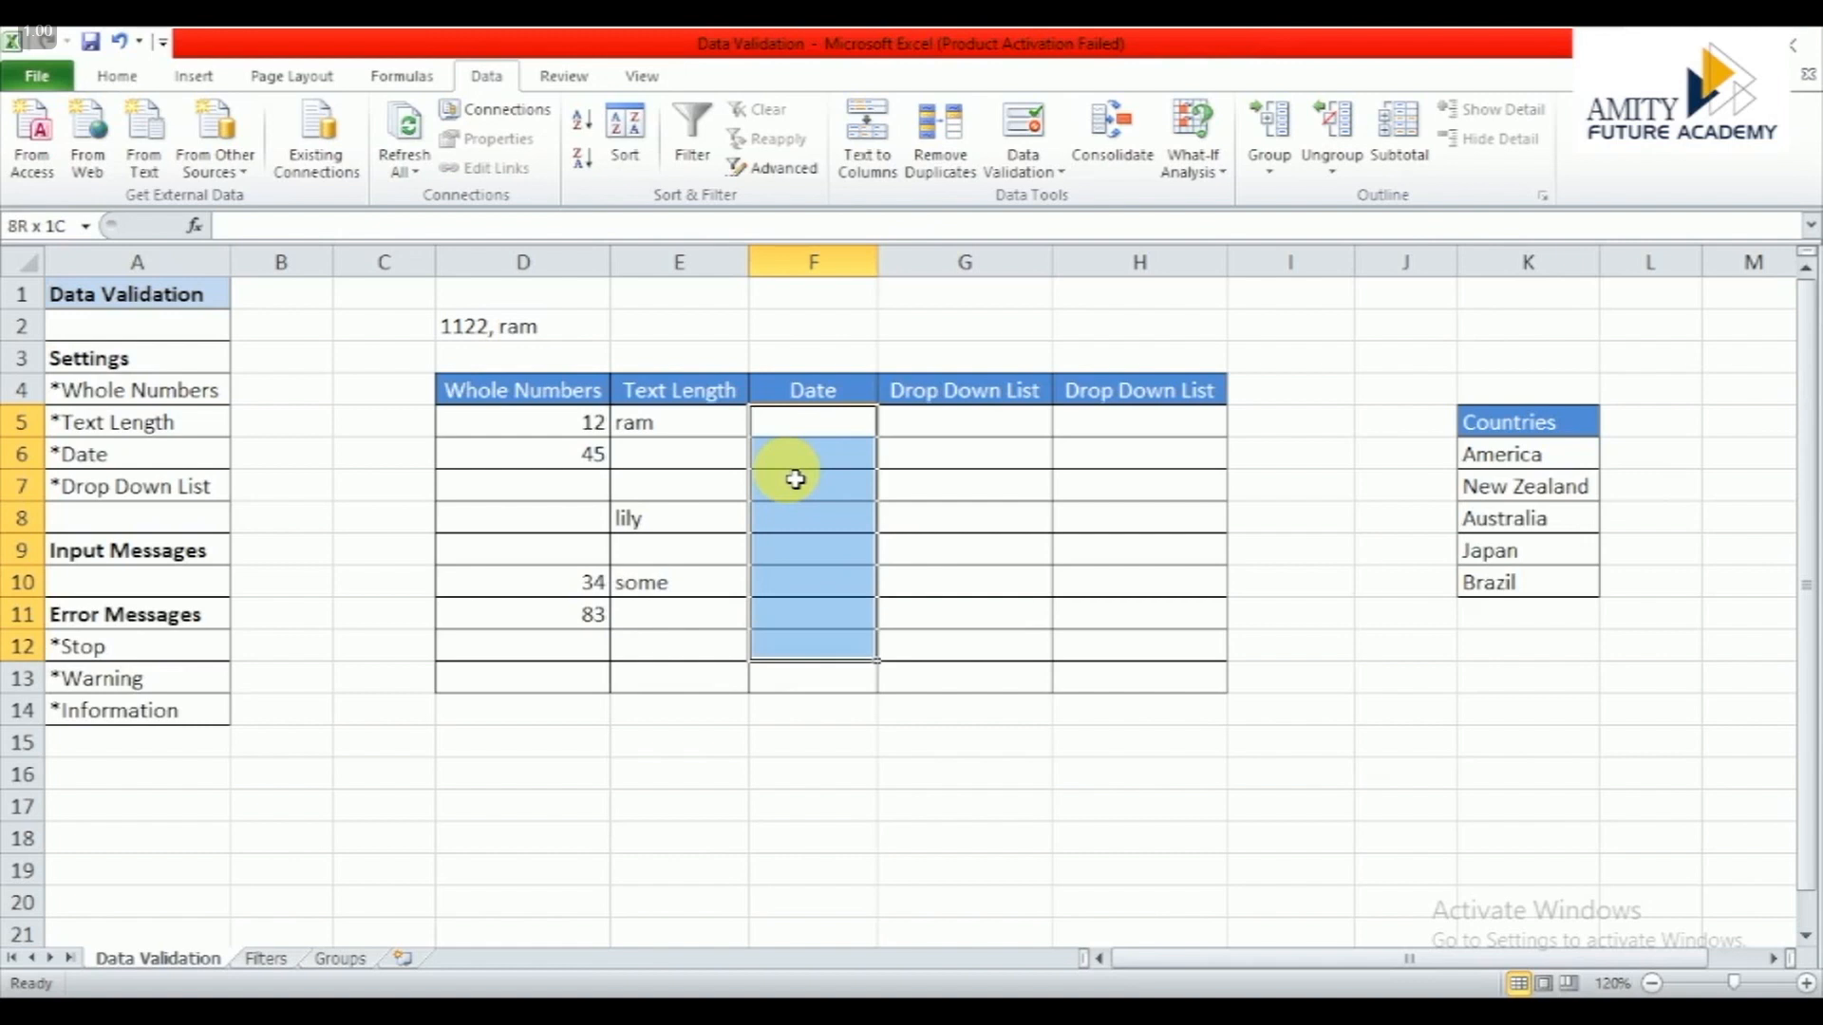
click(1021, 163)
click(1051, 201)
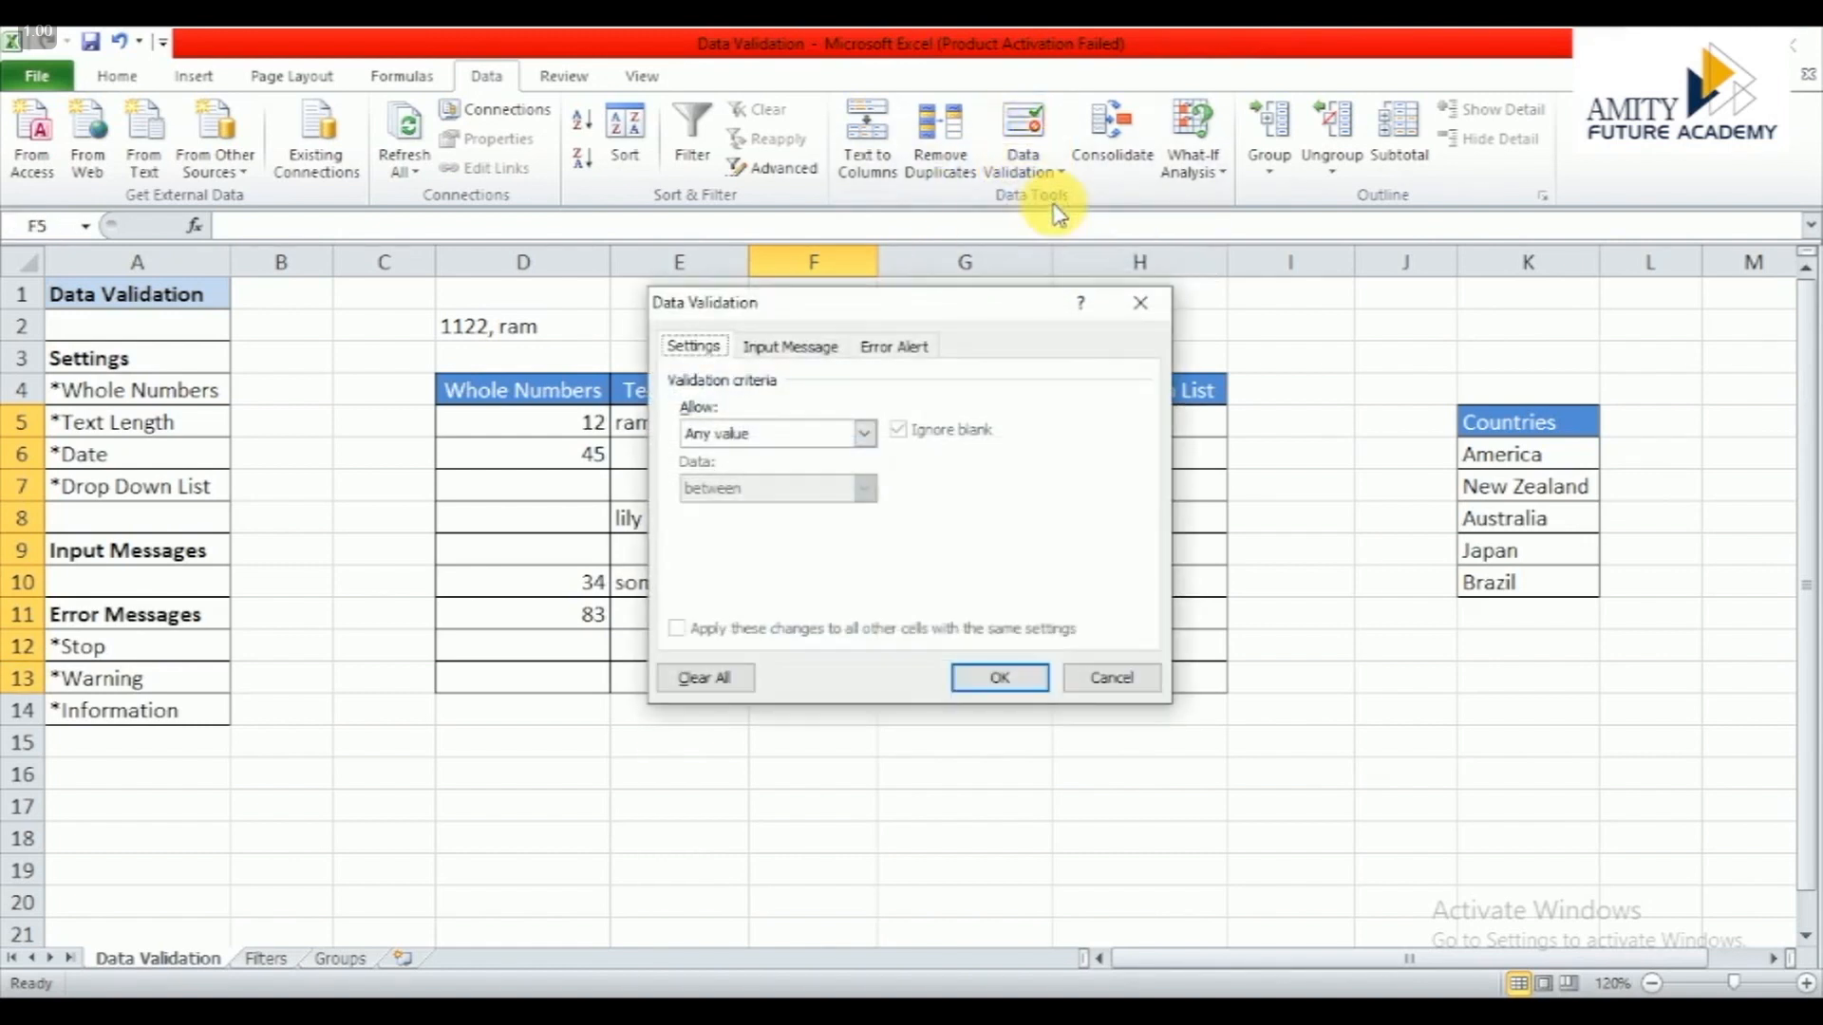
click(865, 436)
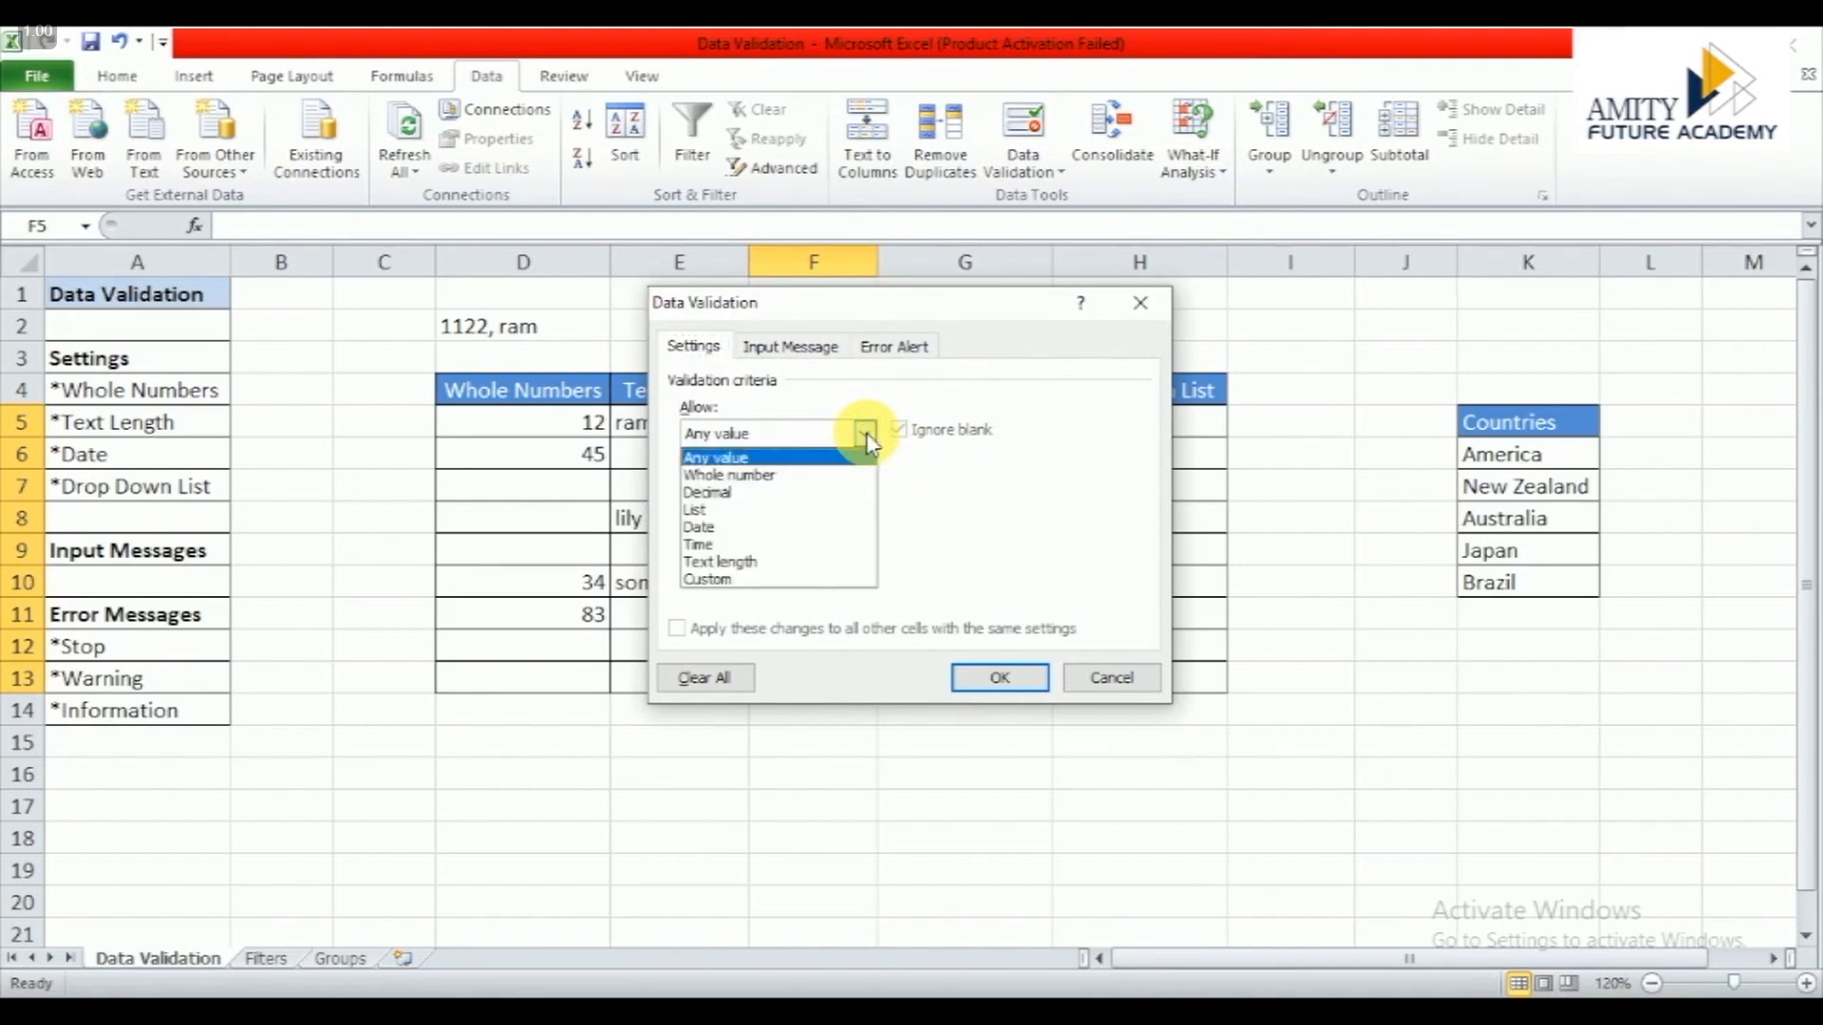
click(830, 527)
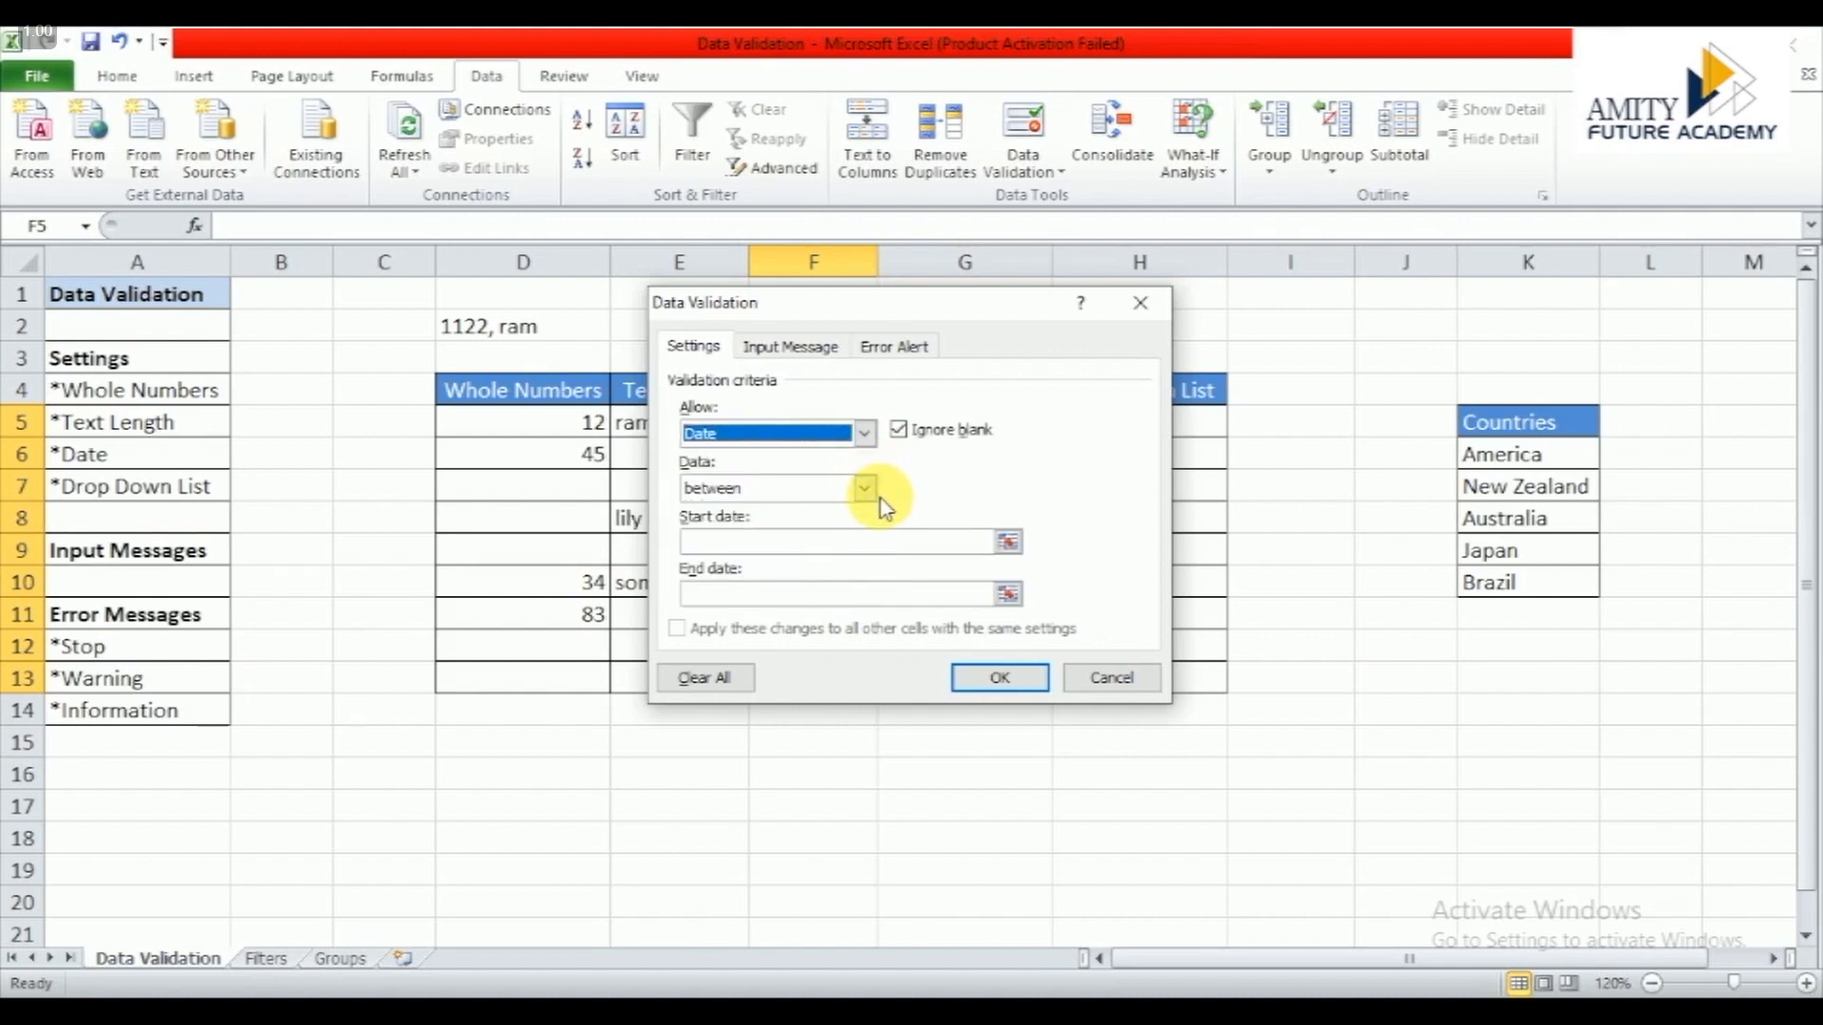
click(1008, 543)
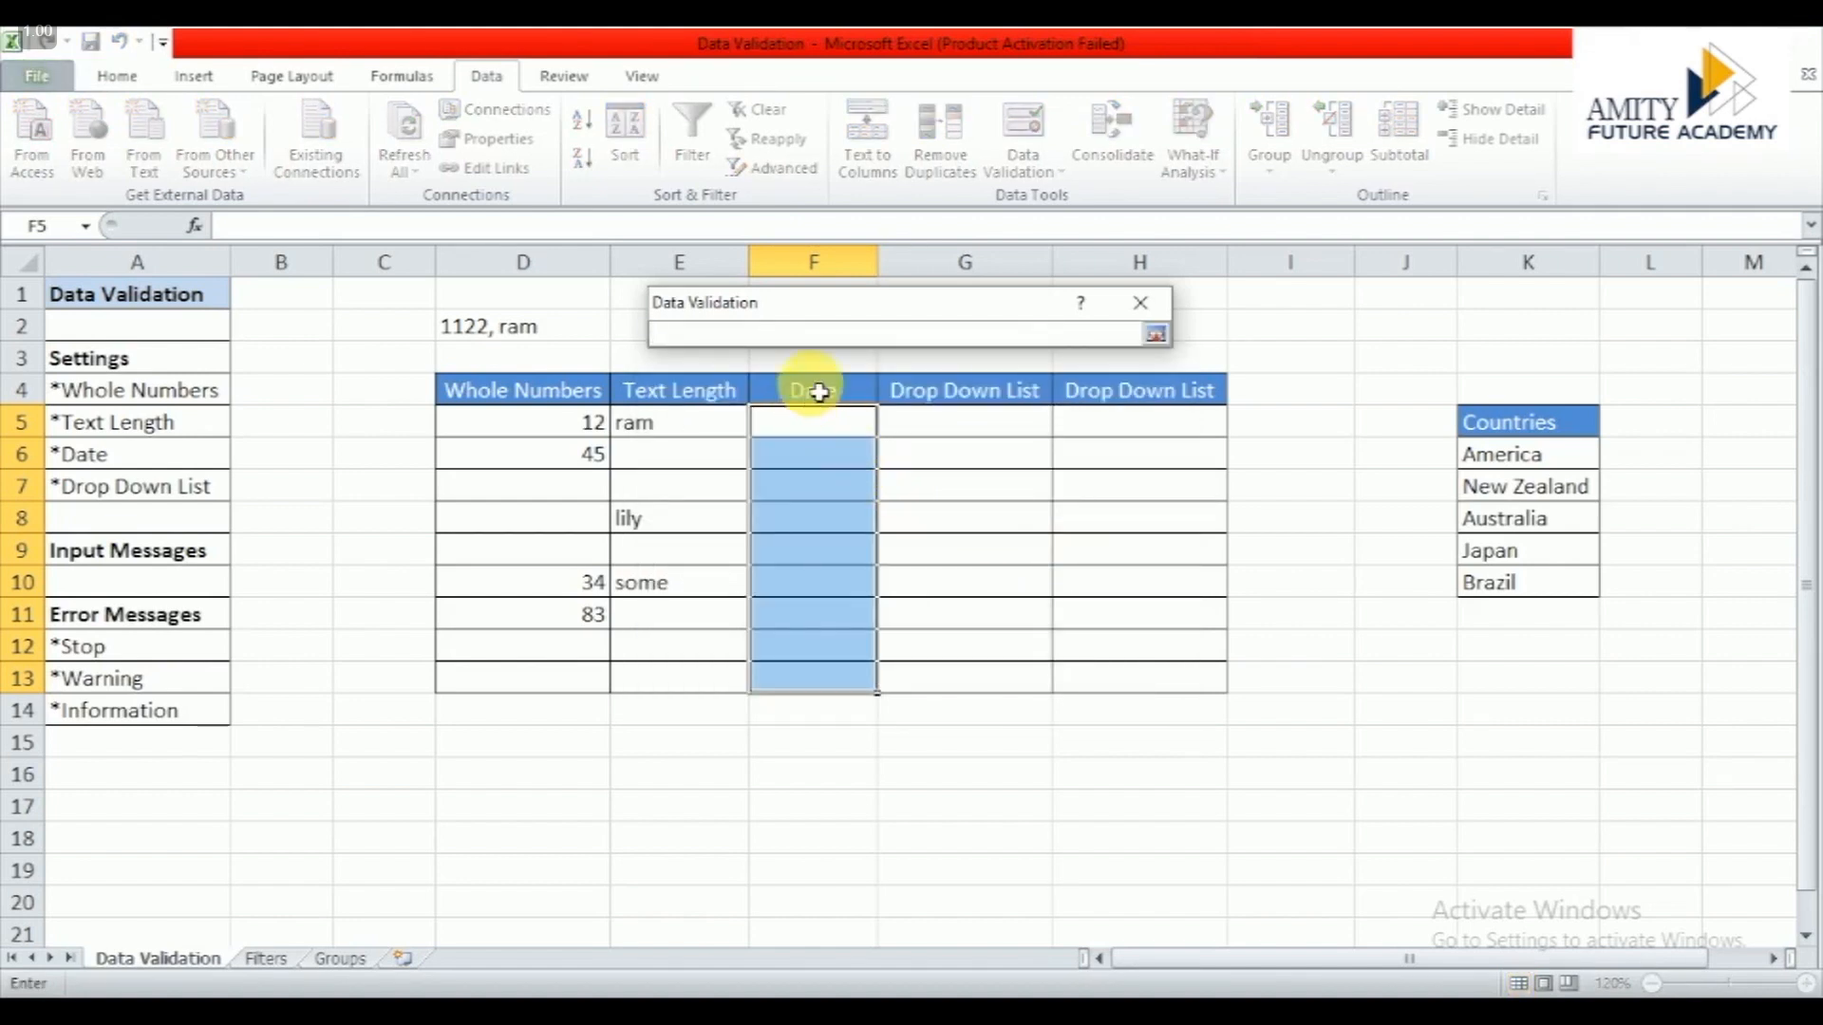
click(1154, 334)
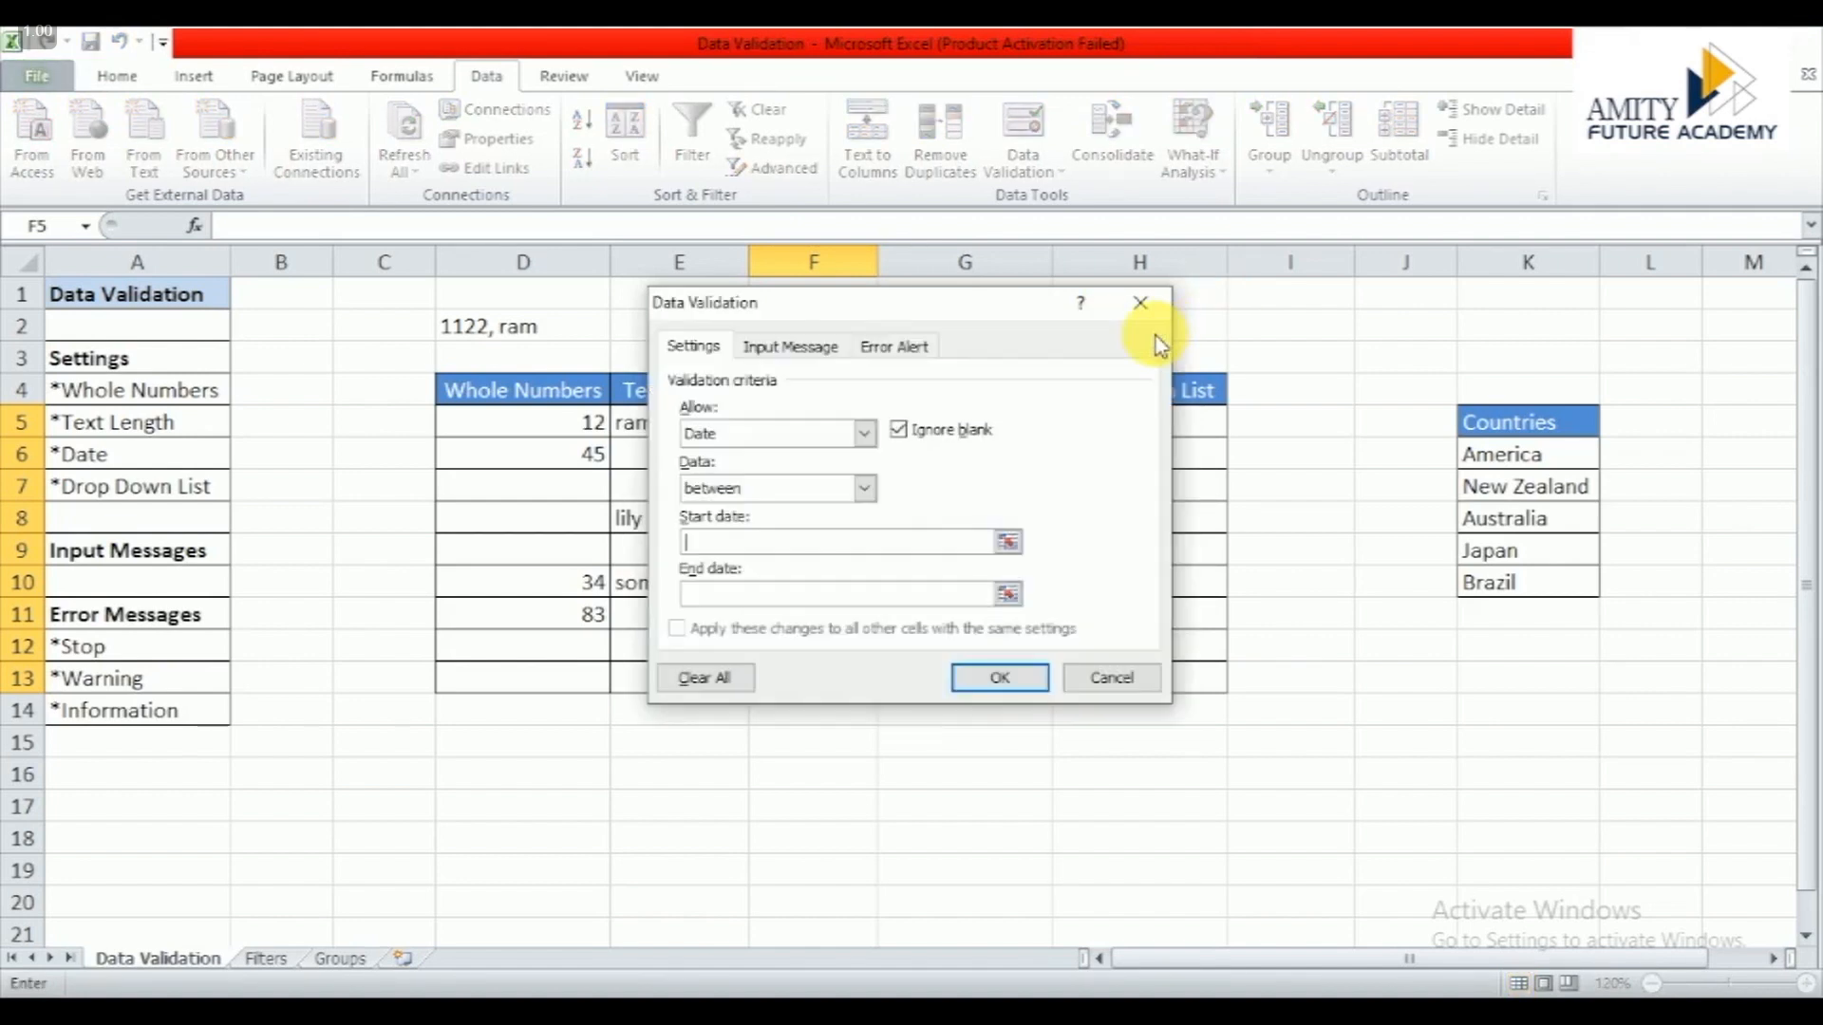
text(4-march-)
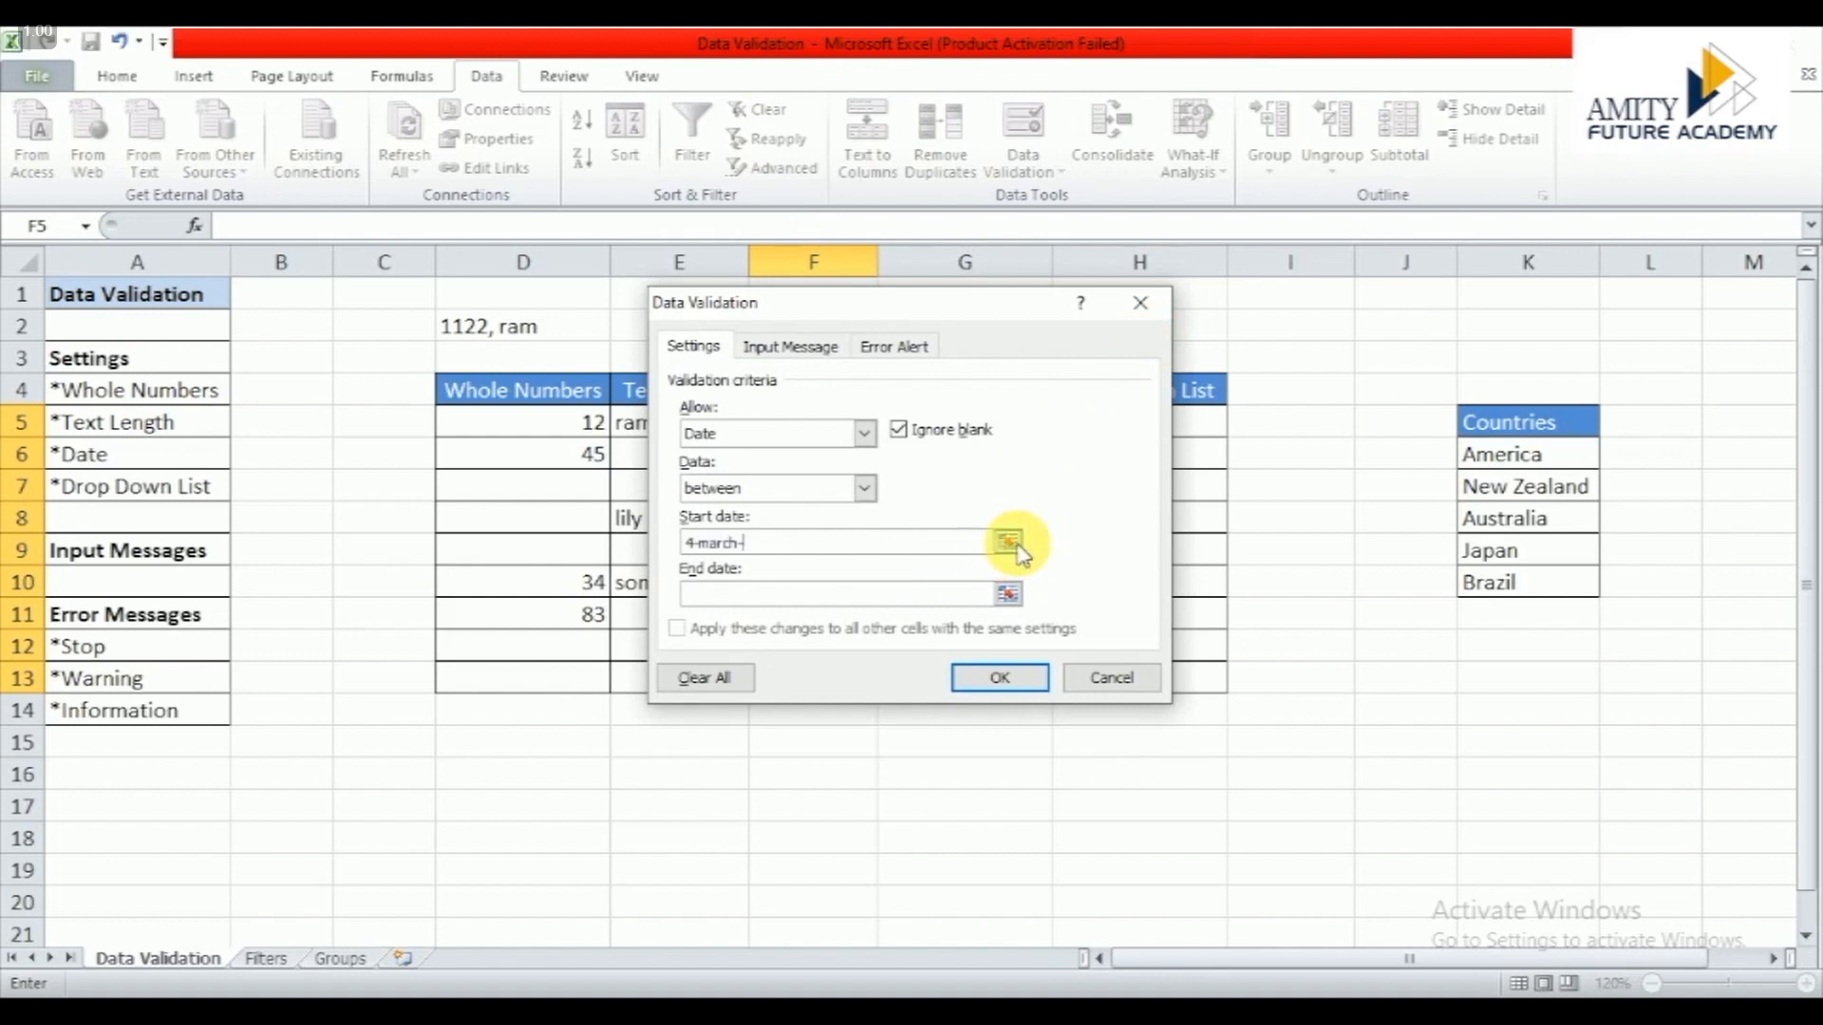
text(2020)
click(928, 604)
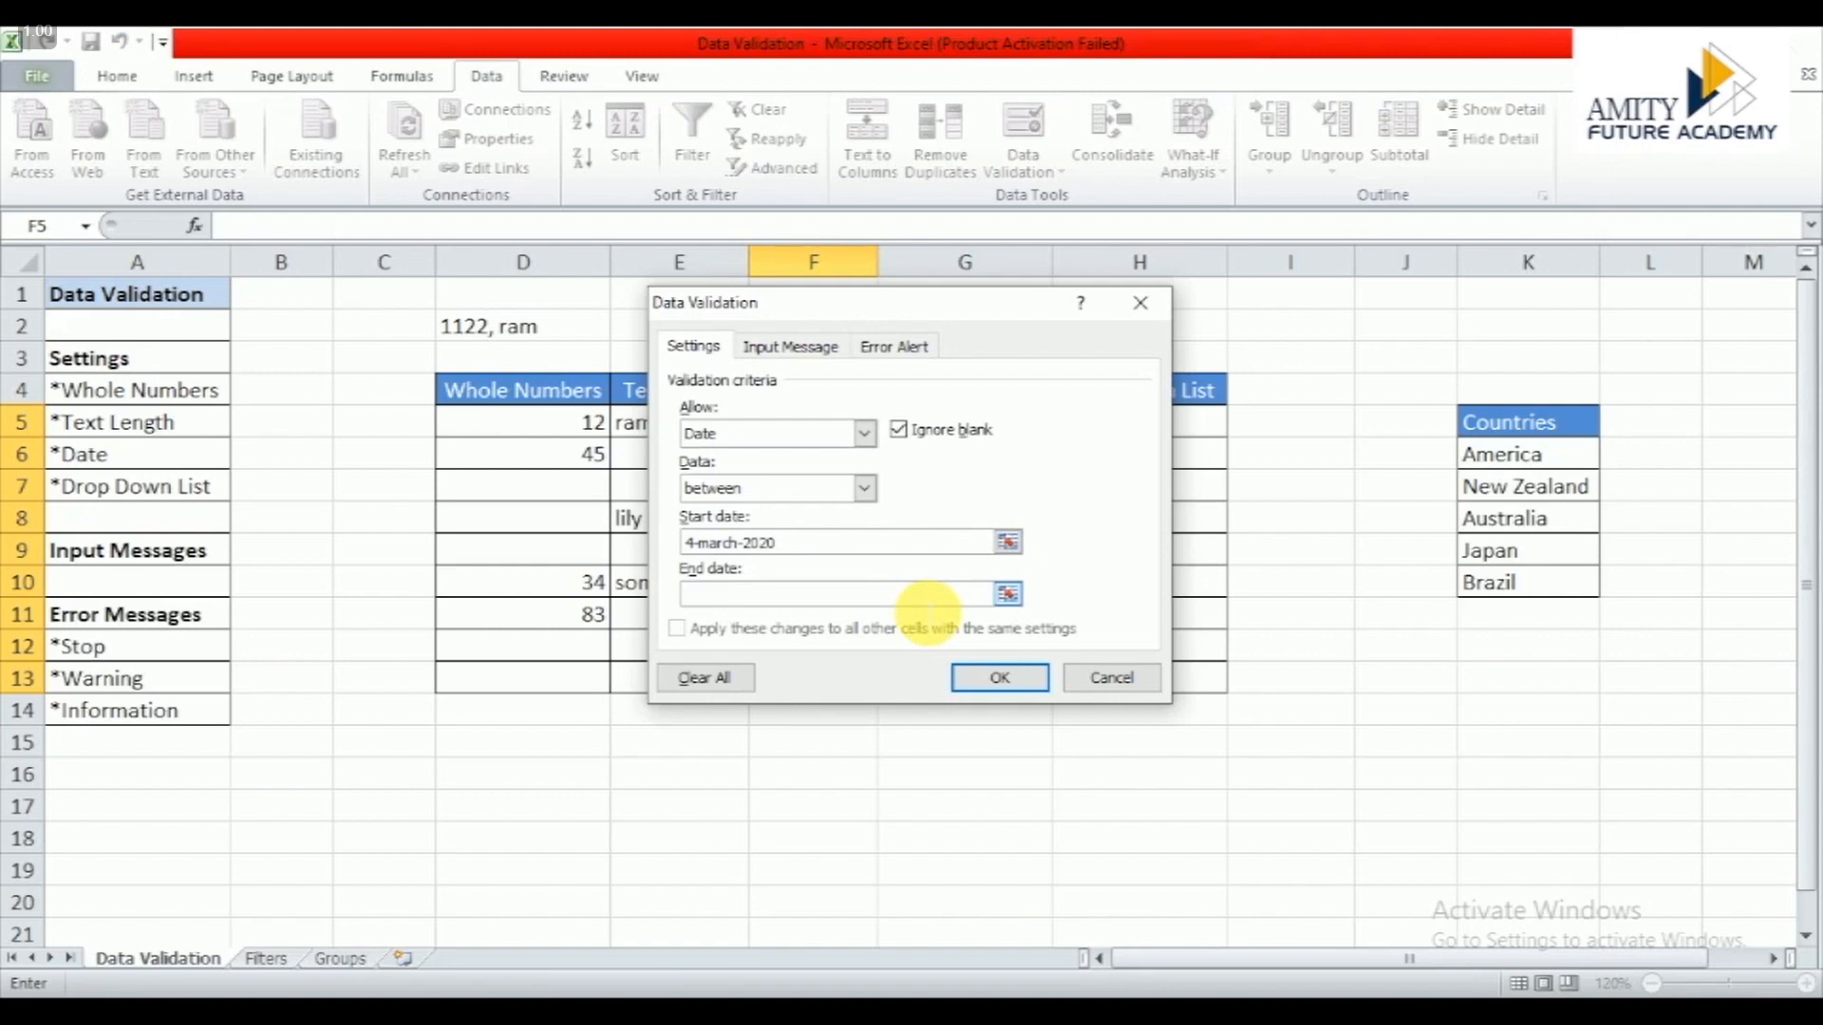
text(4-may-2020)
click(999, 678)
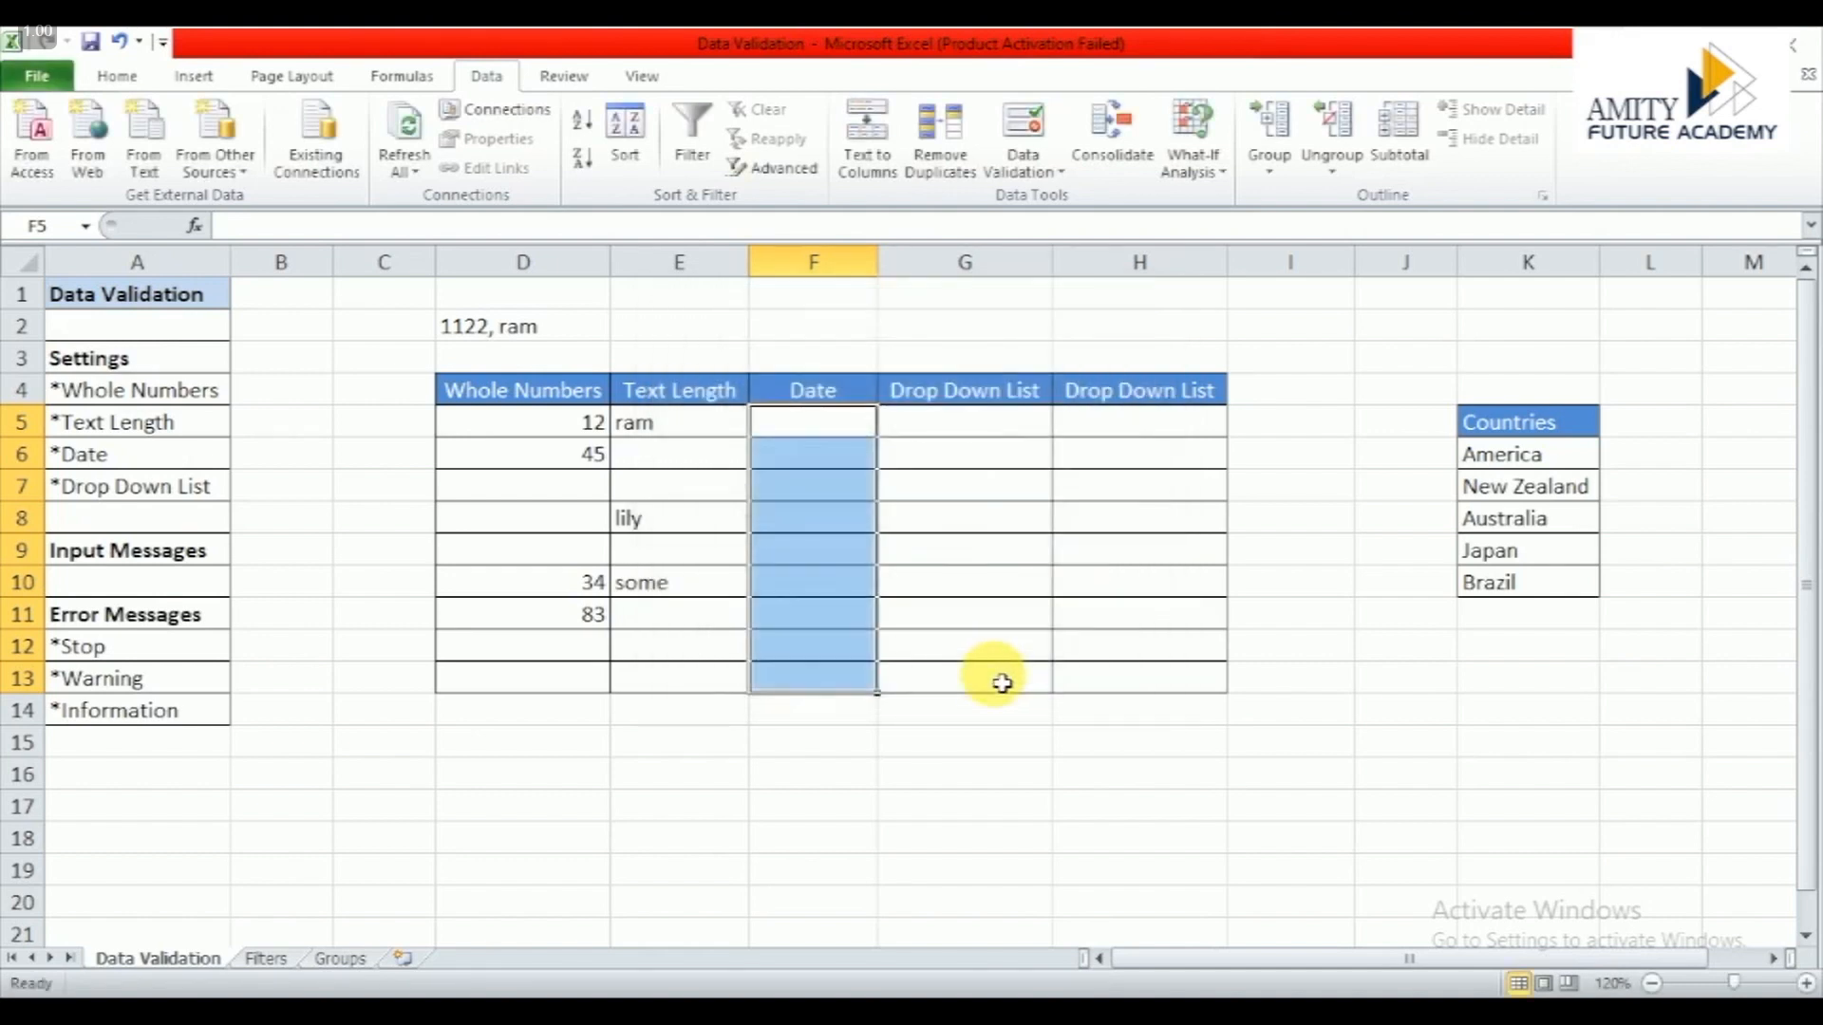
Step: Test the date rule by trying to enter the out-of-range date 3-march-2020 in cell F5
click(843, 425)
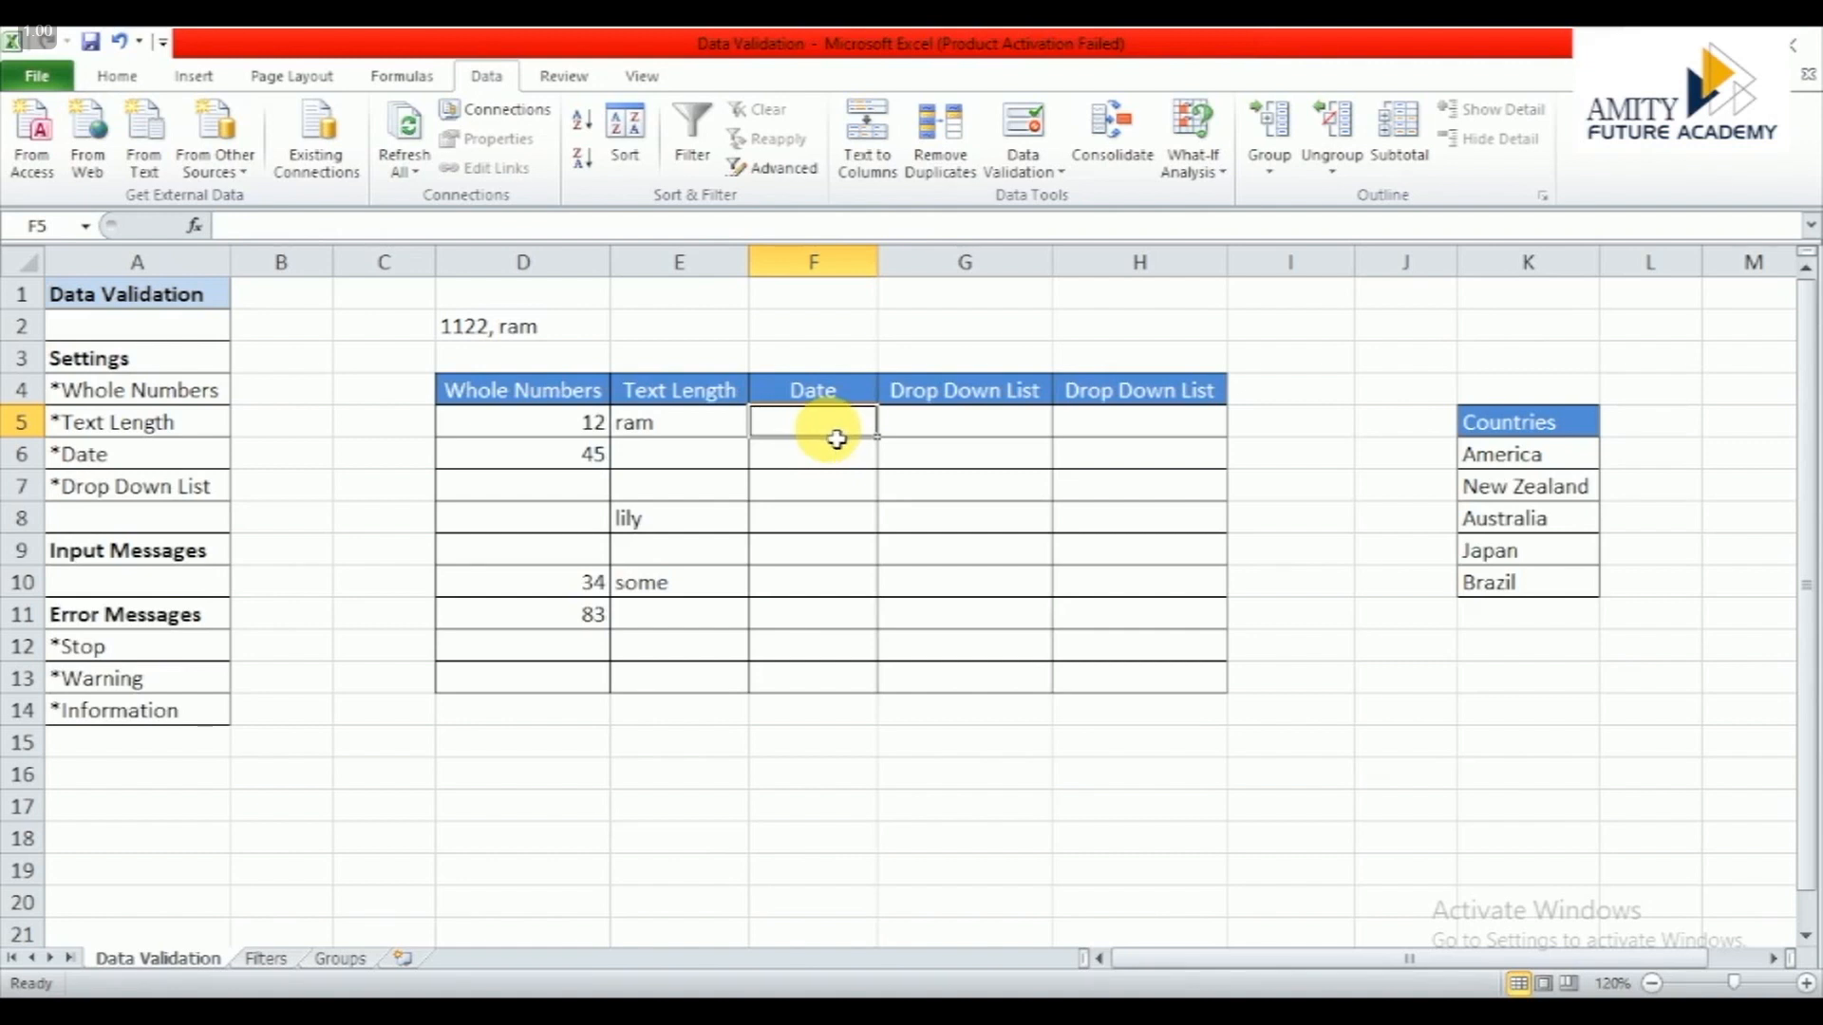
text(3-)
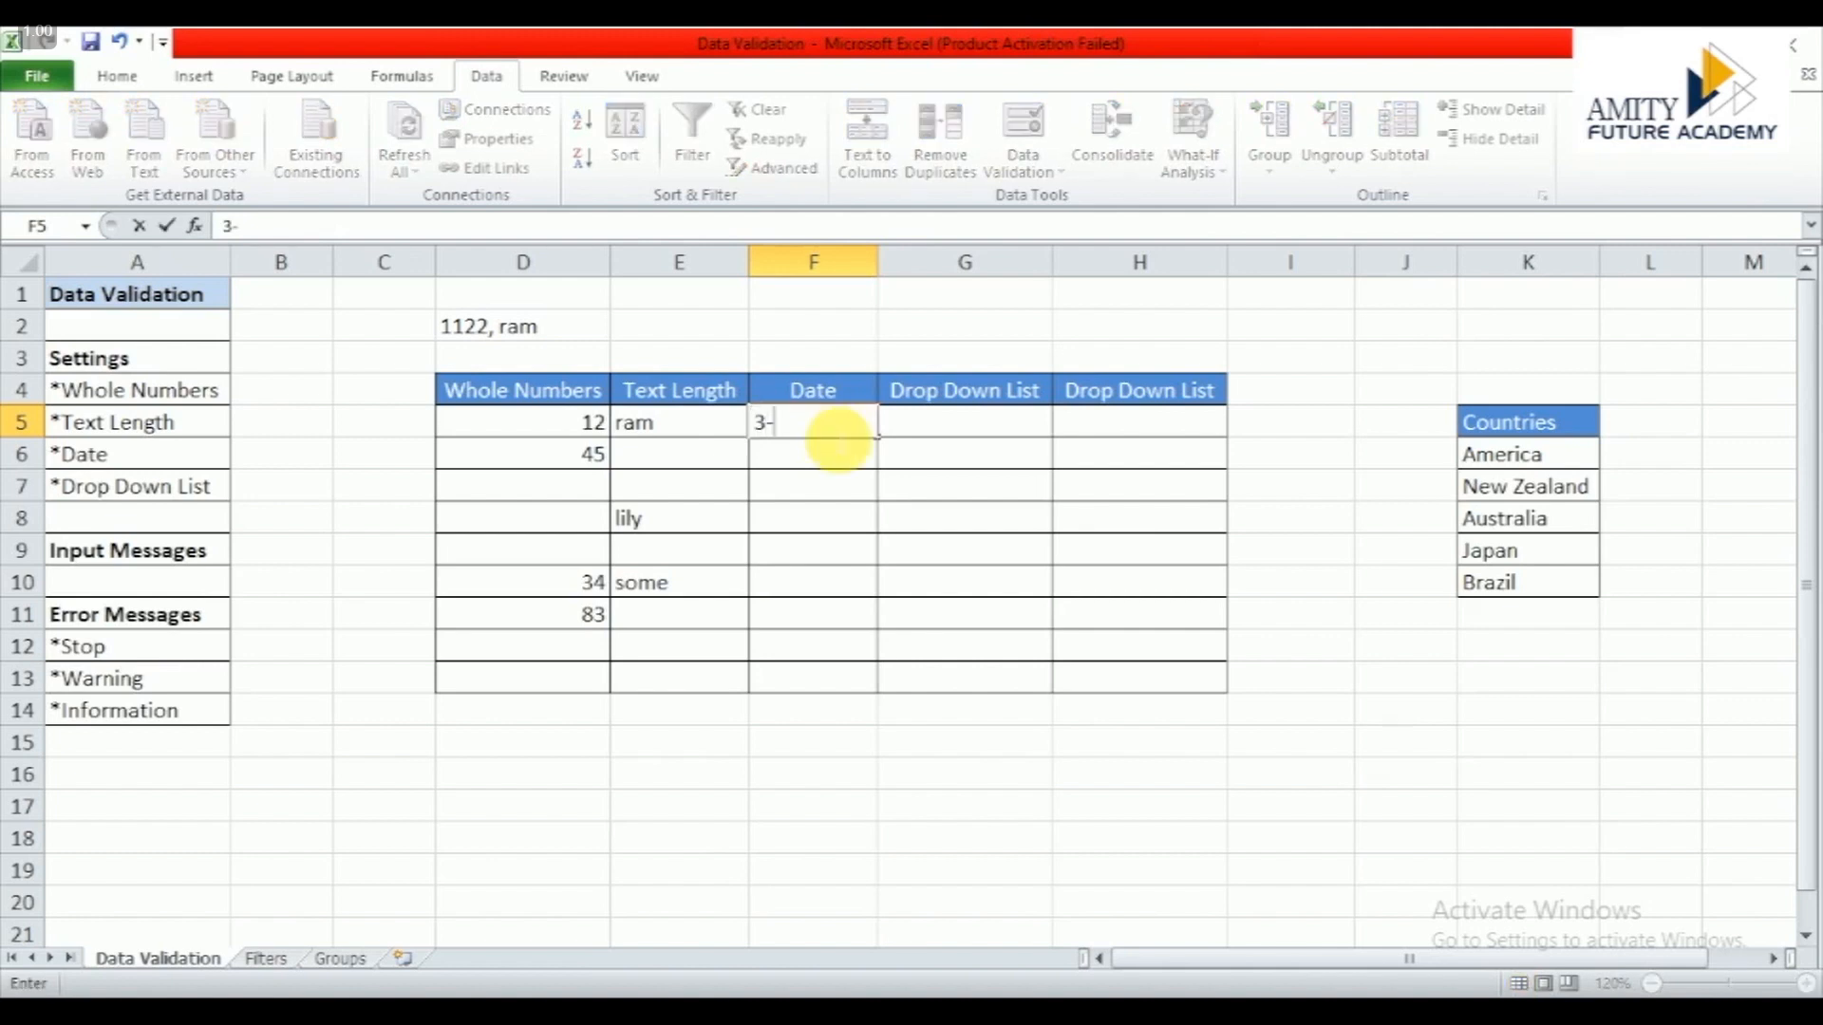
text(march-2020)
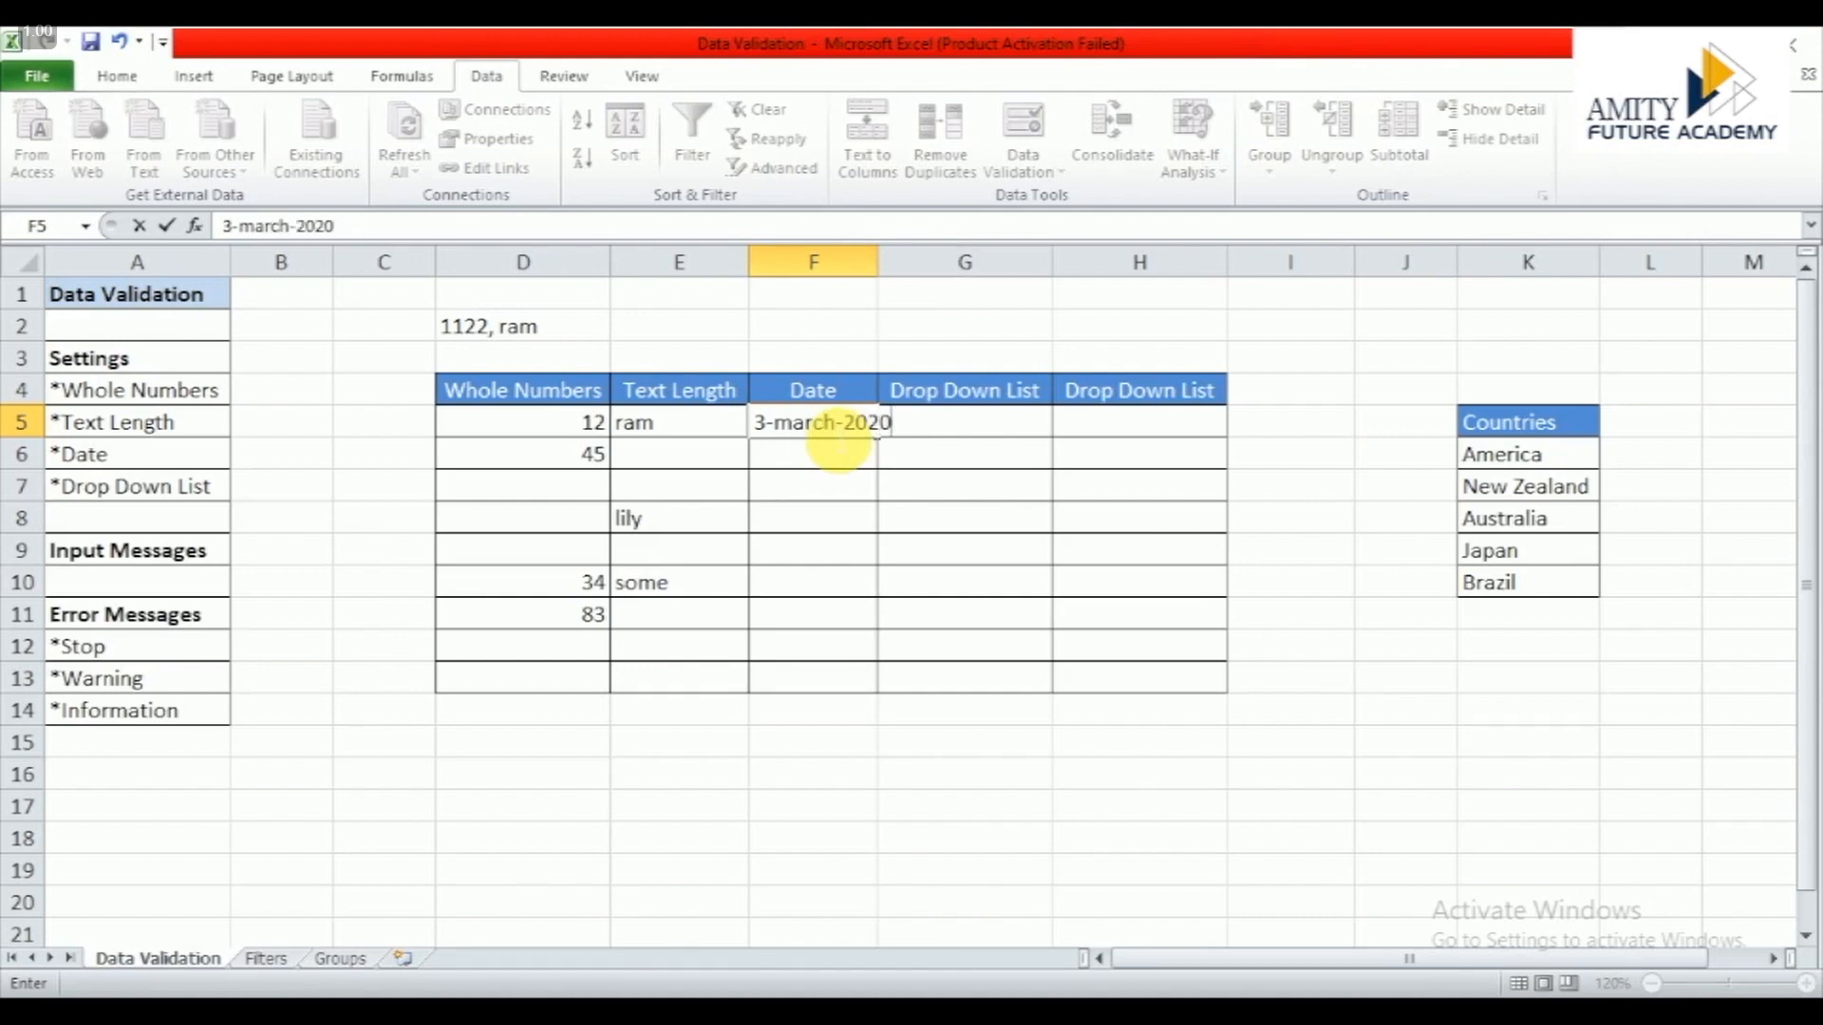
key(Return)
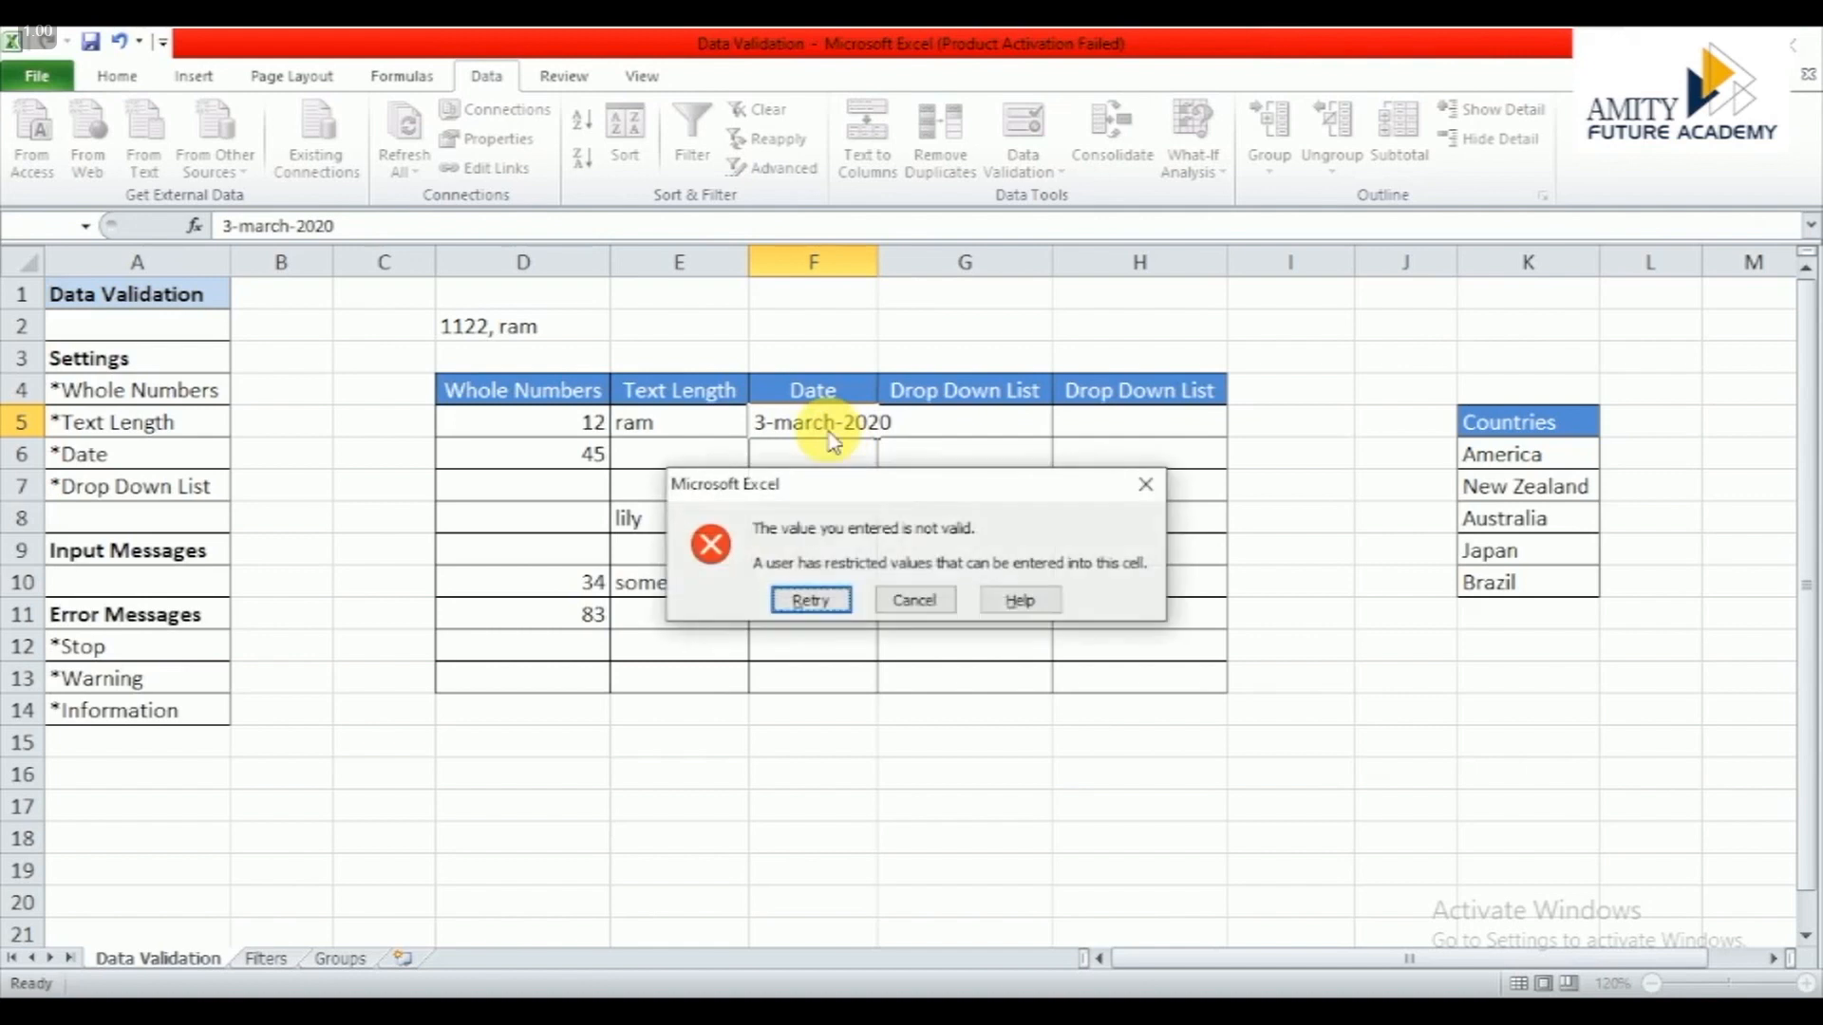
click(912, 601)
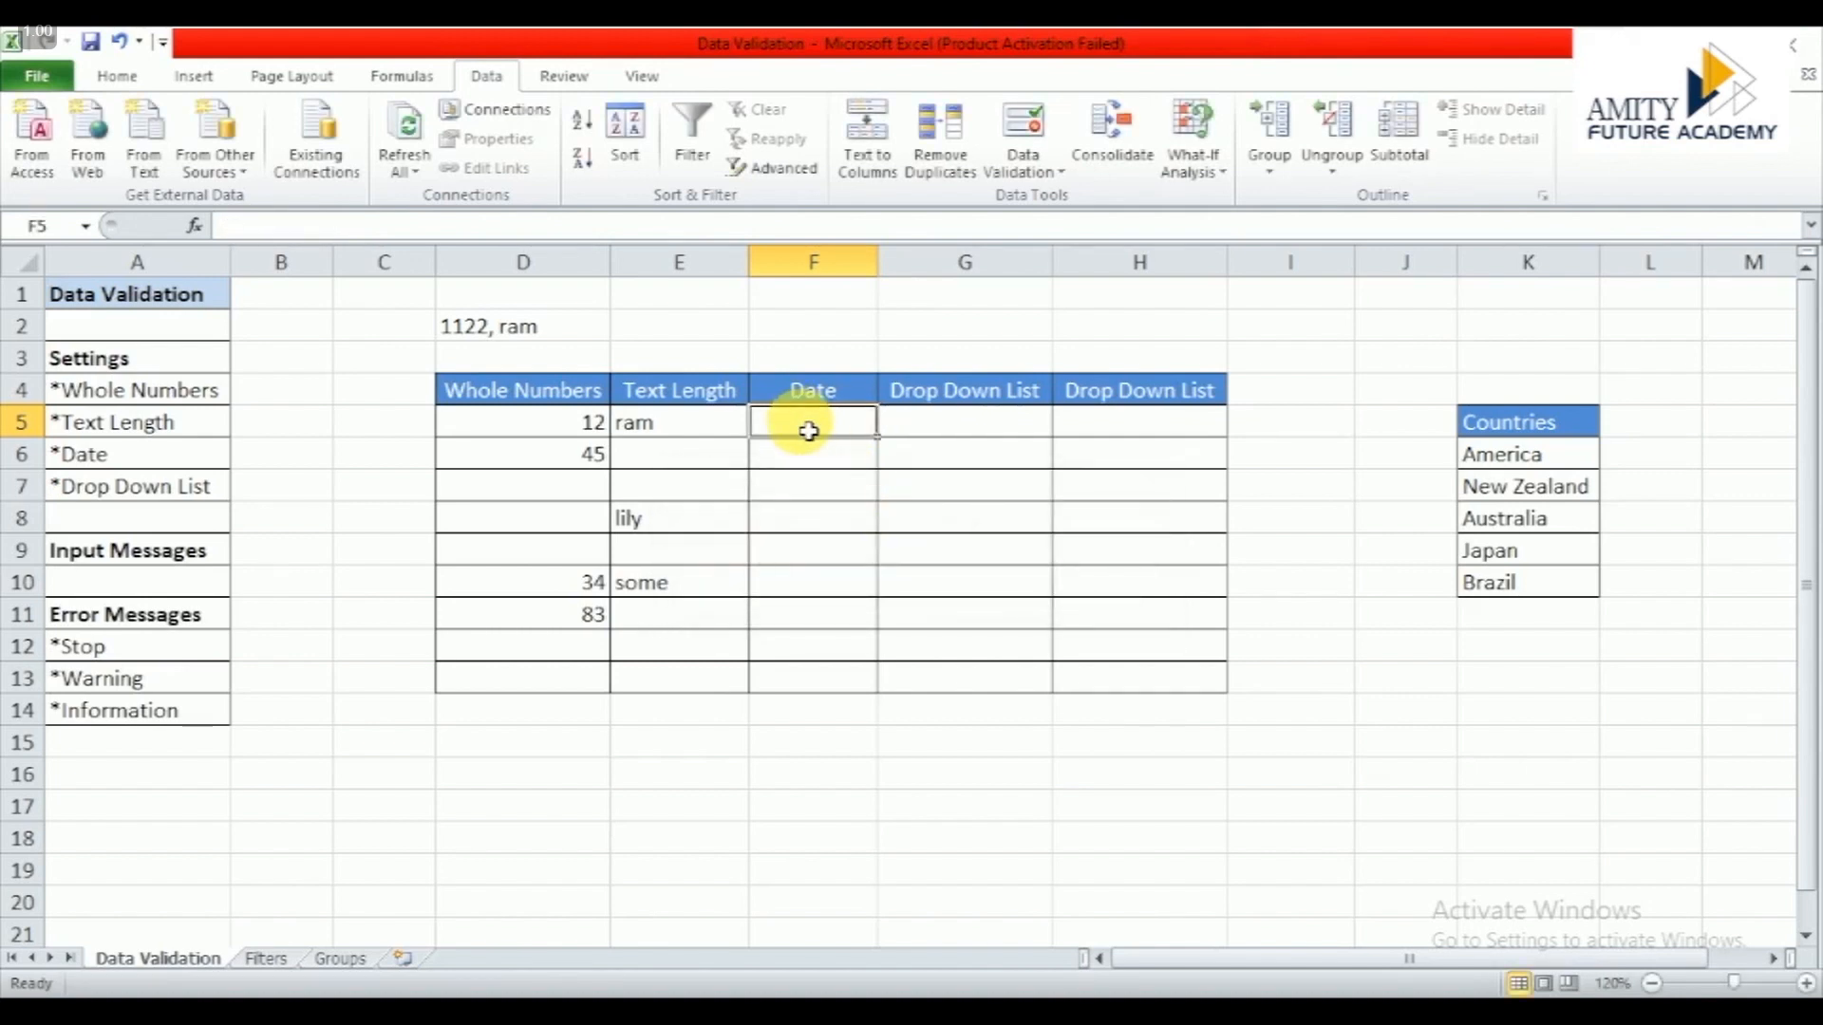
Step: Enter the date 5-march-2020 in cell F5 of the Date column
text(5)
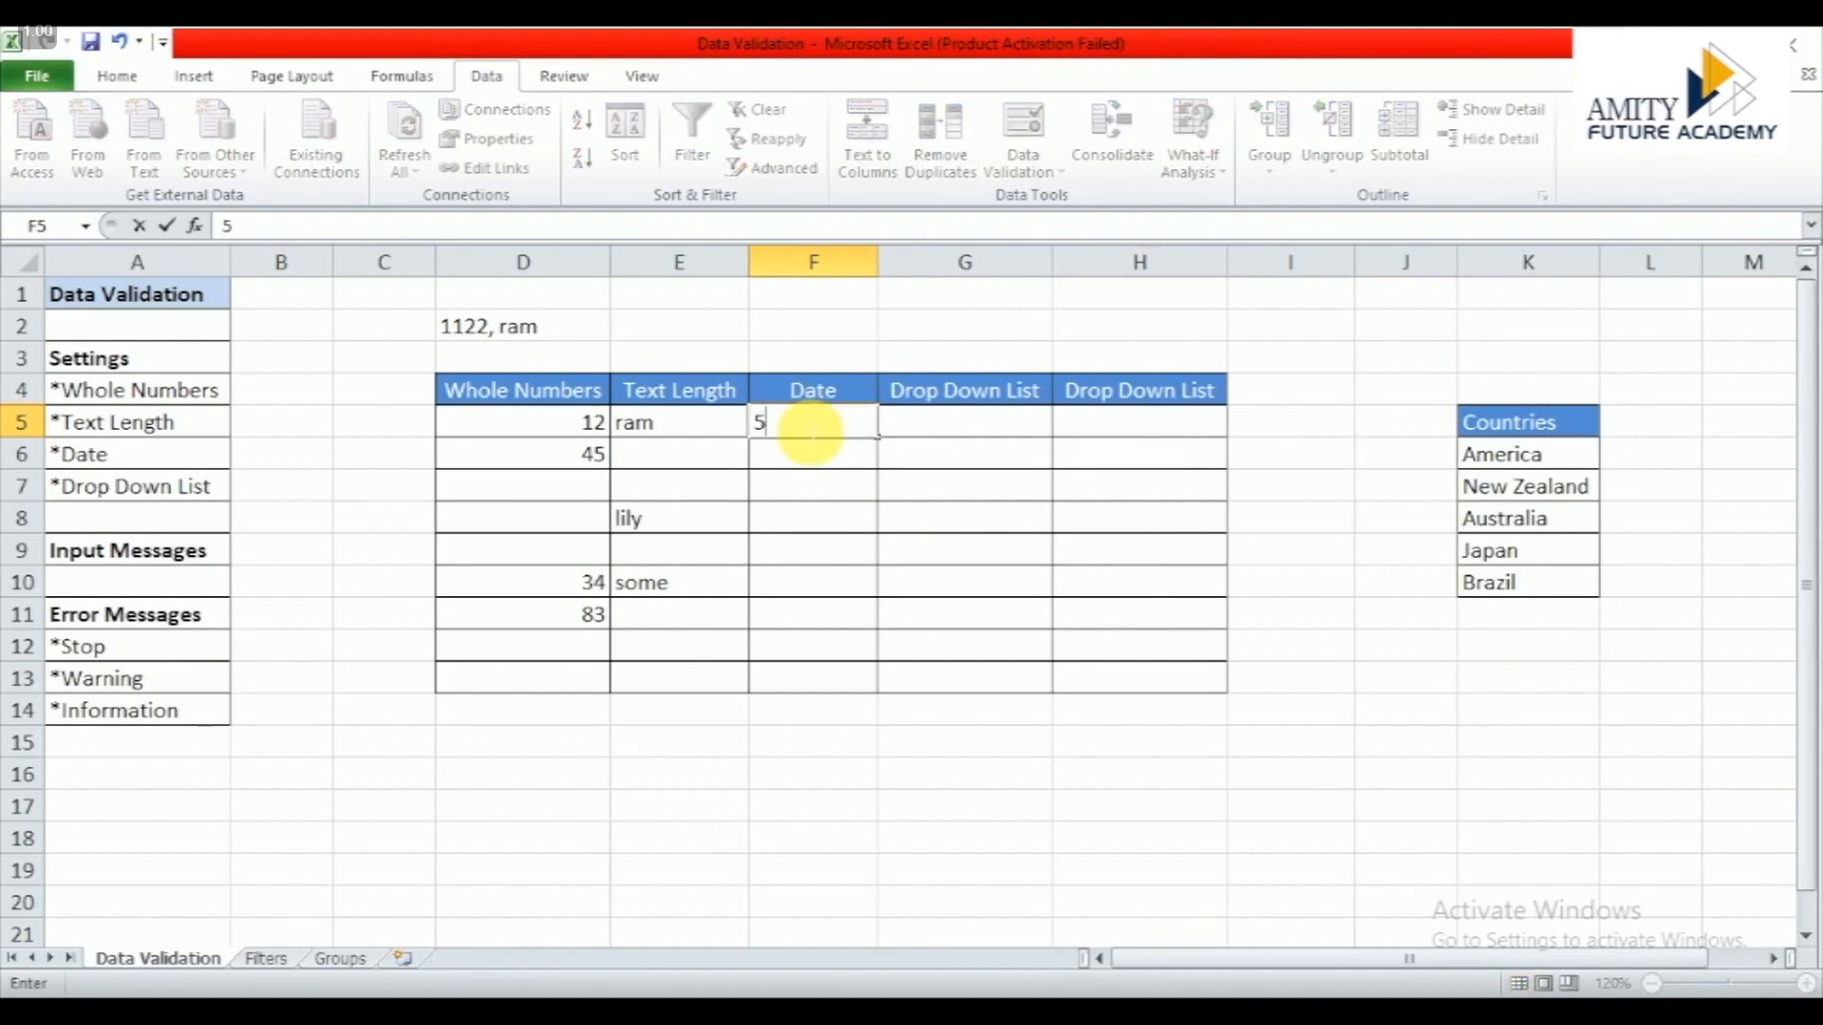
text(-march-29)
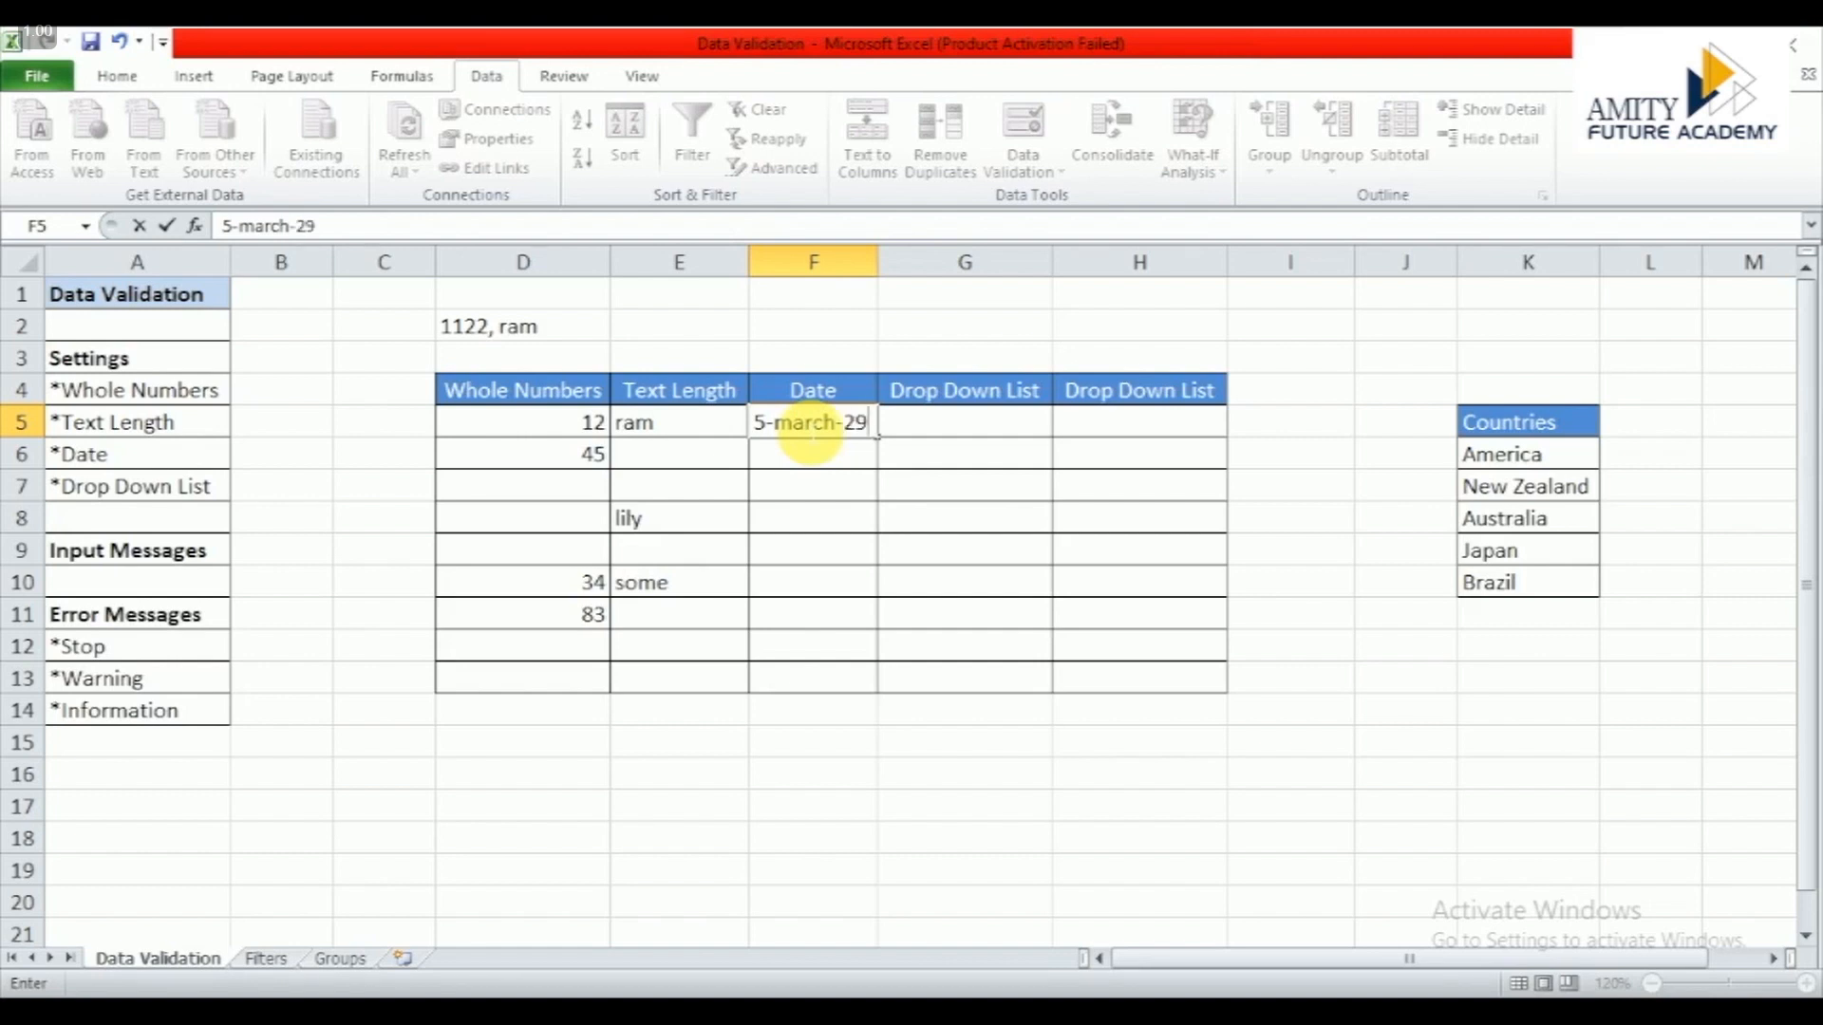
key(BackSpace)
text(020)
key(Return)
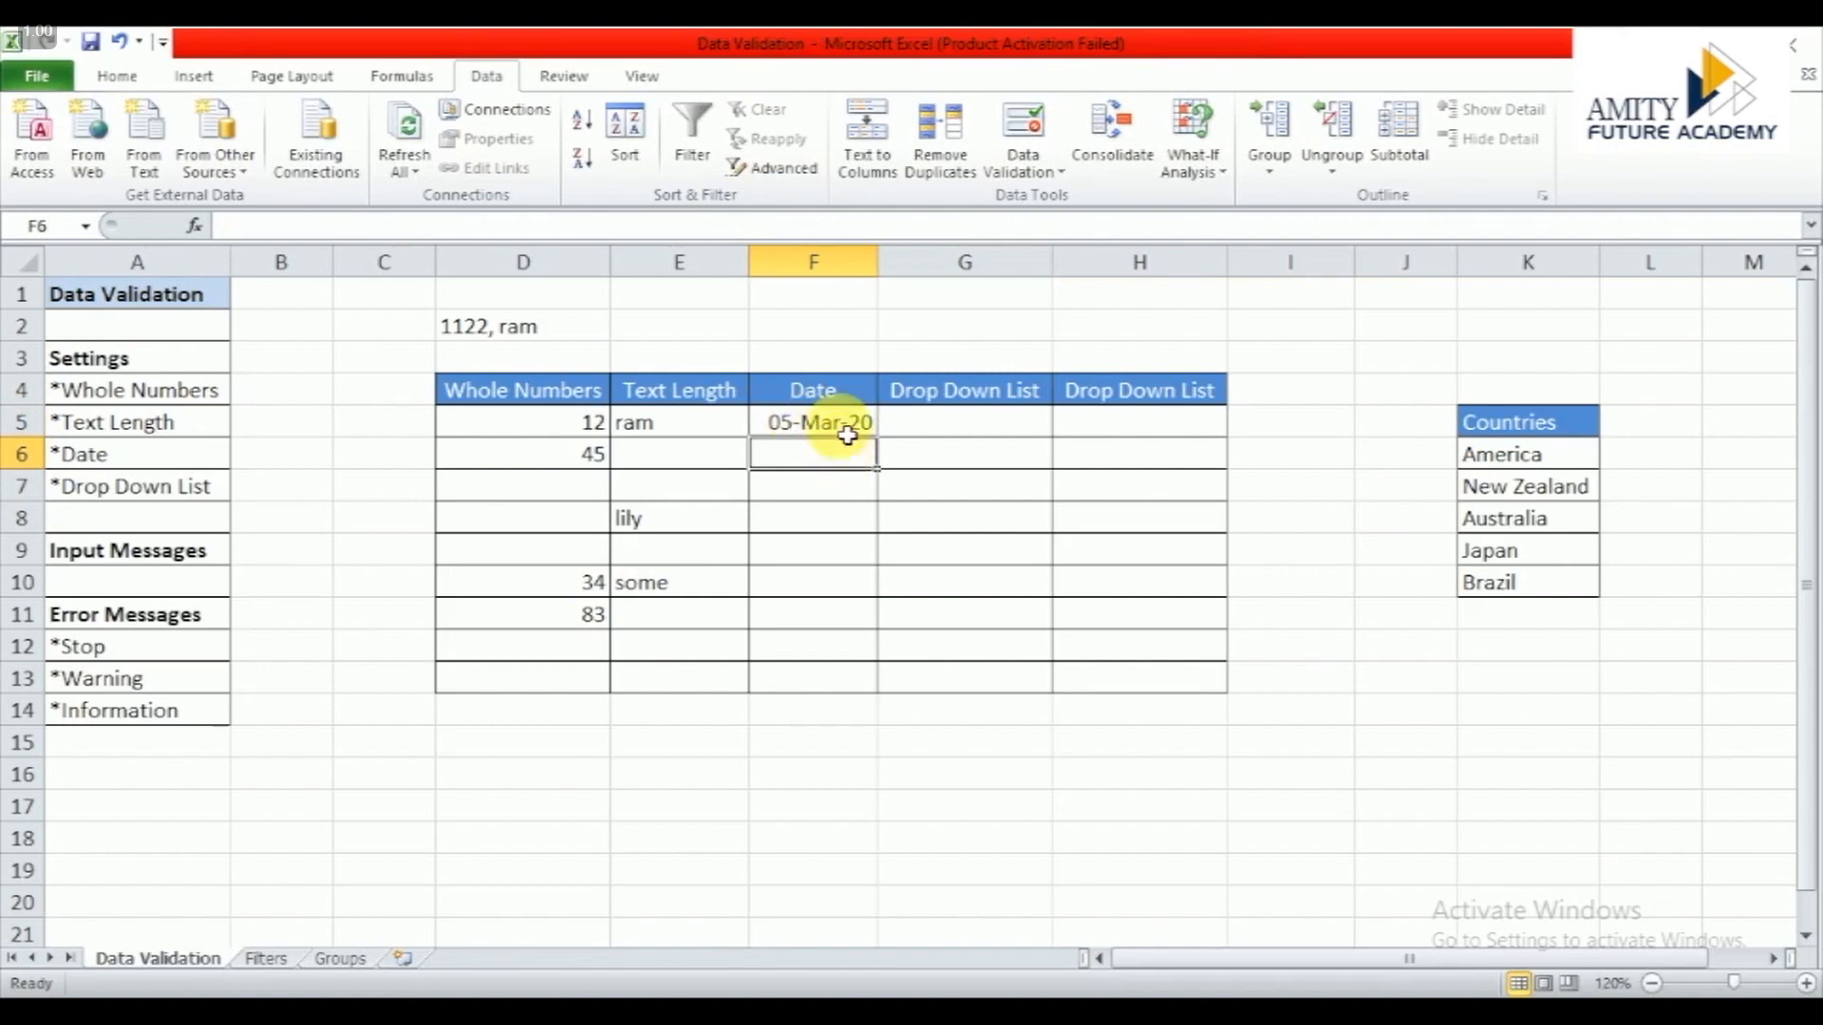
Step: Enter the dates 21-mar-2020 in cell F8 and 3-may-2020 in cell F11 of the Date column
click(846, 519)
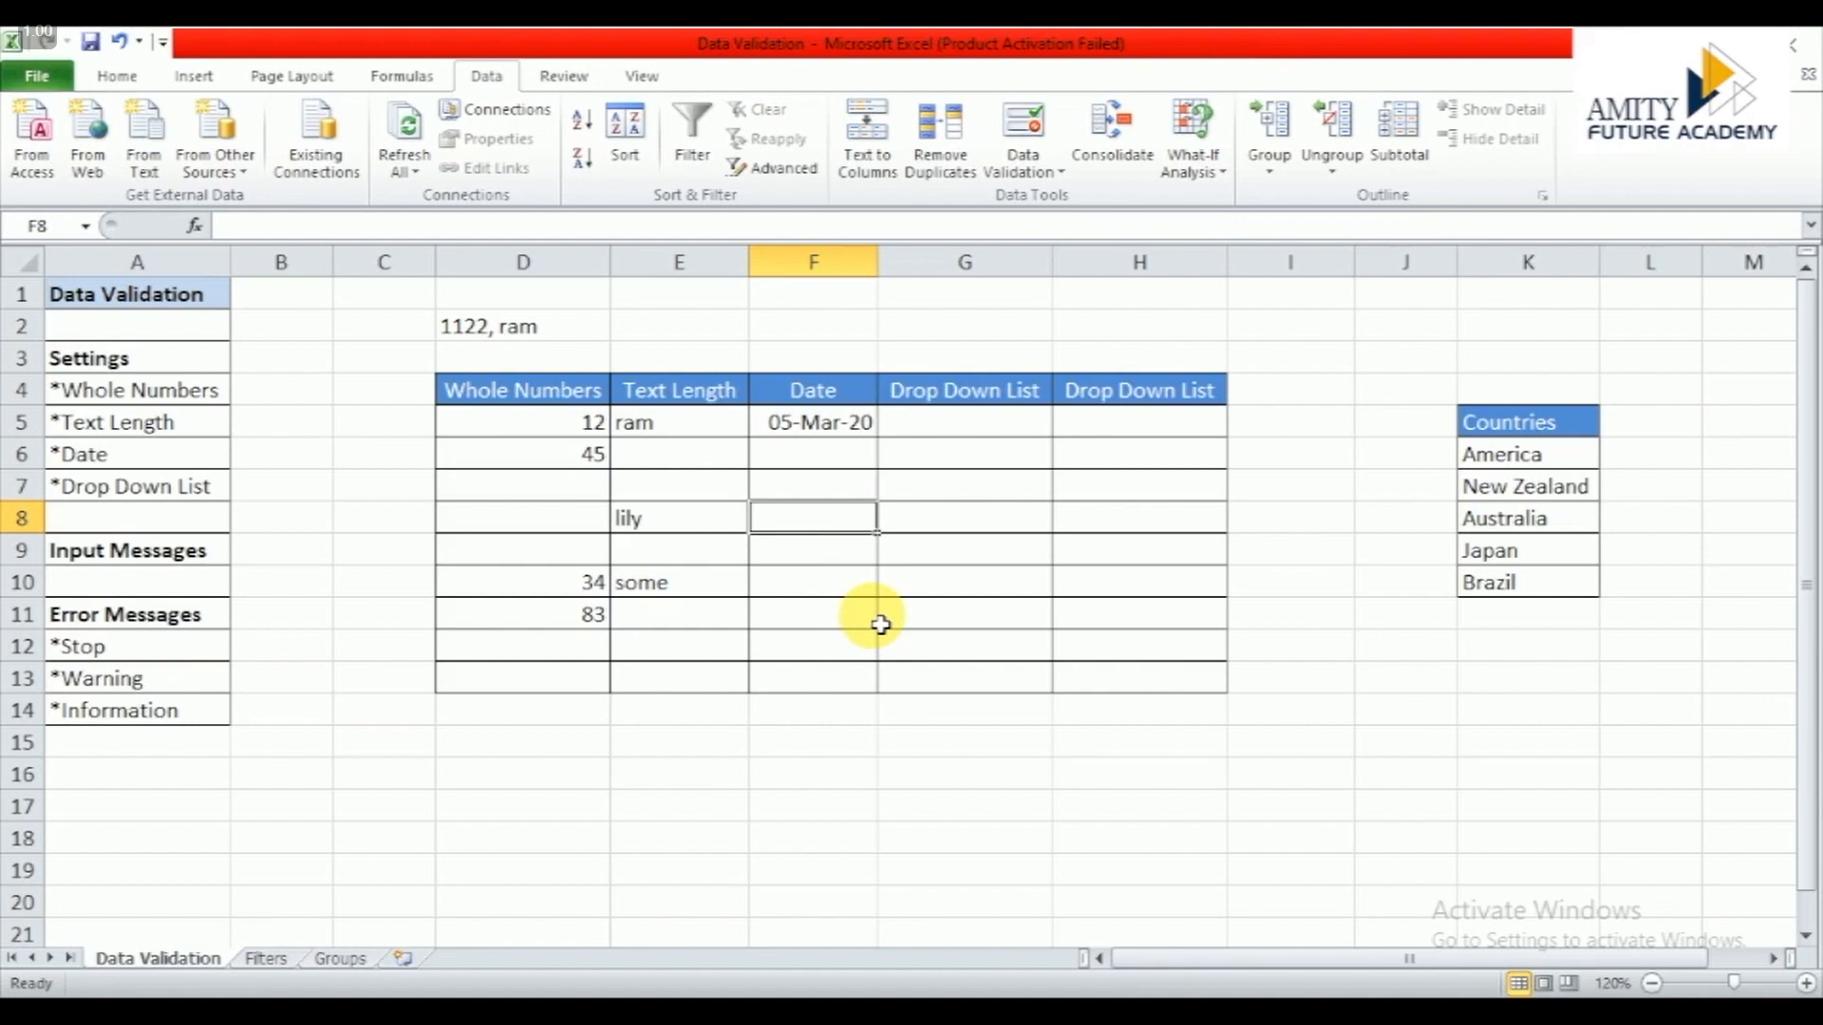
text(21-)
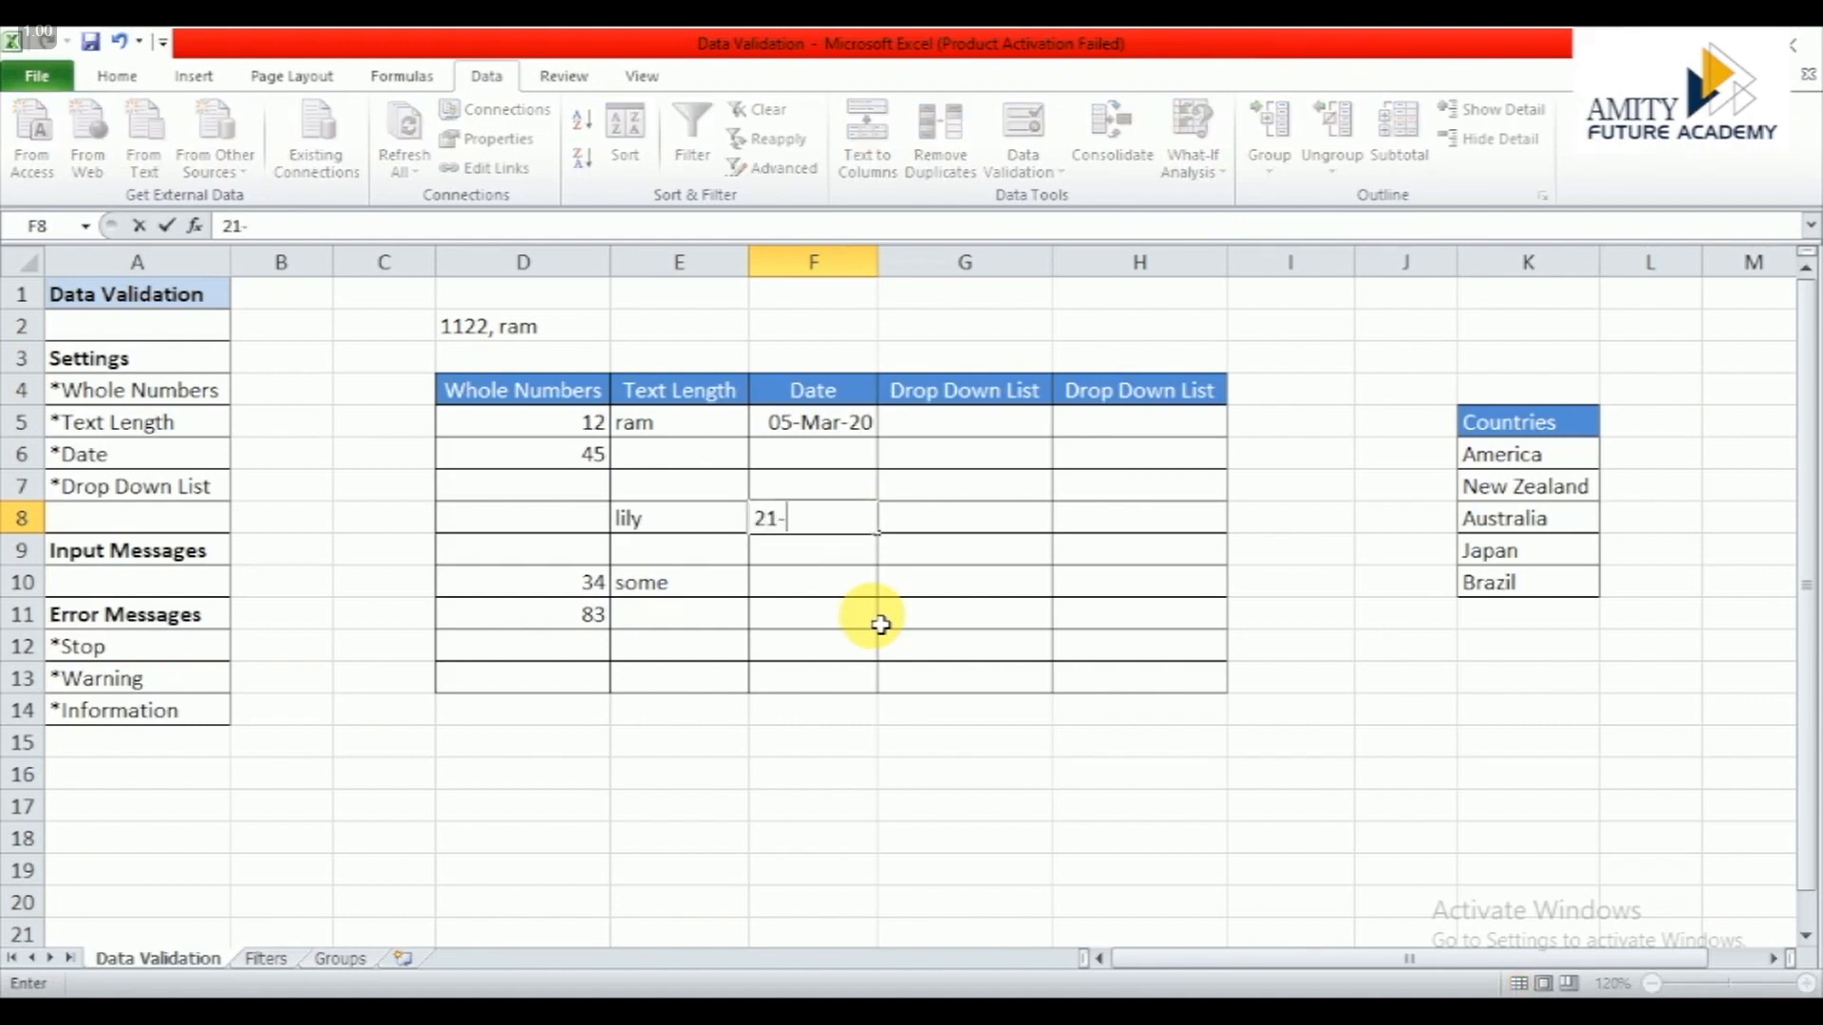
text(mar-2020)
key(Return)
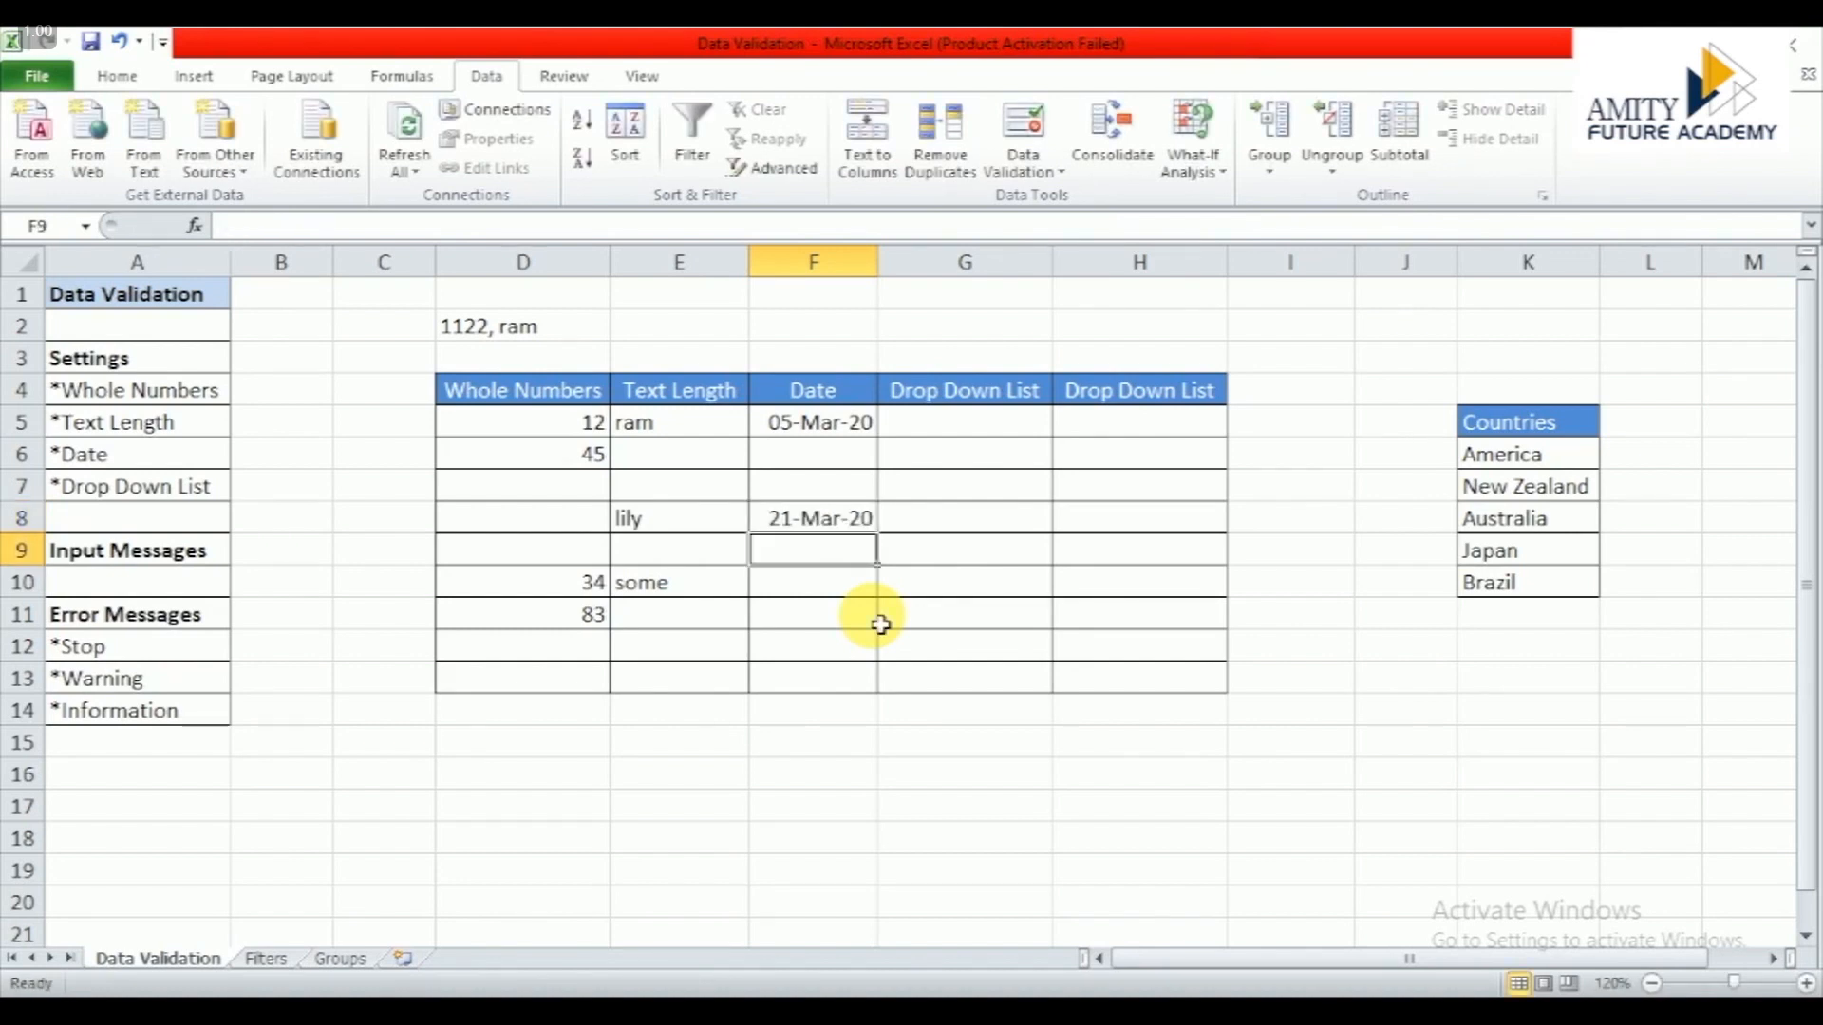
click(877, 623)
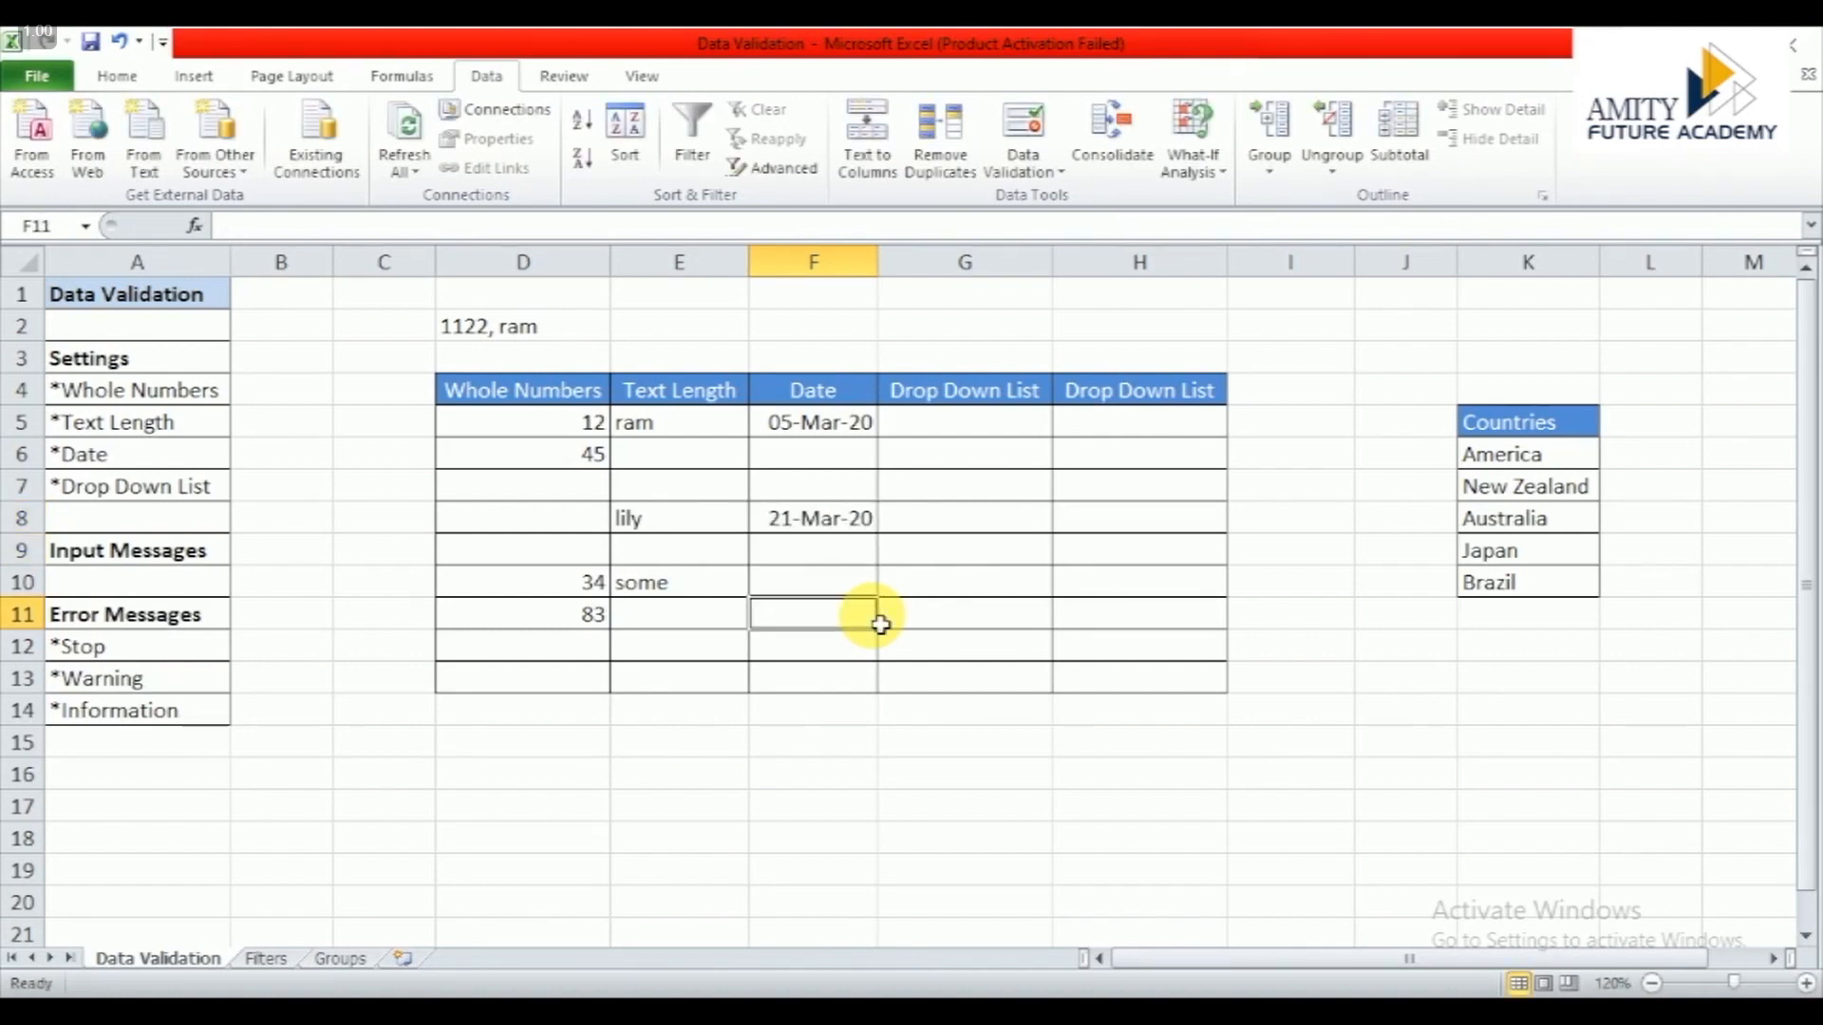
text(3-)
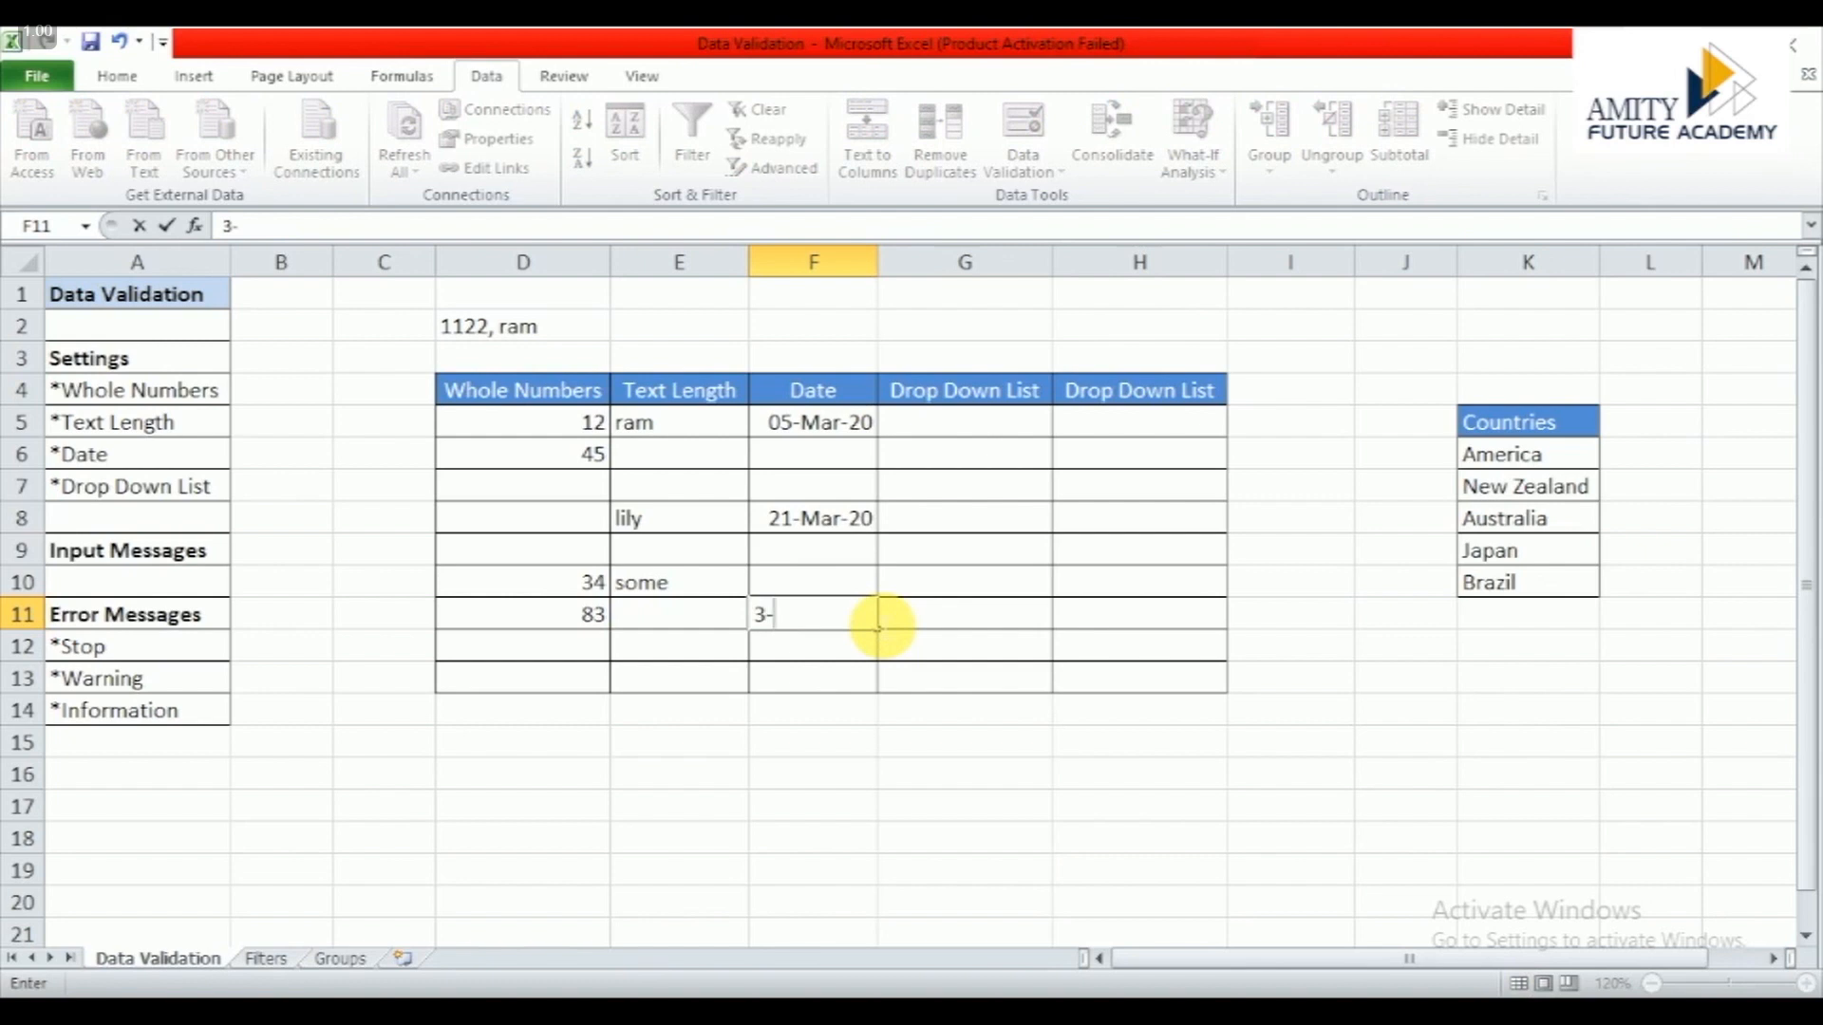
text(may-2020)
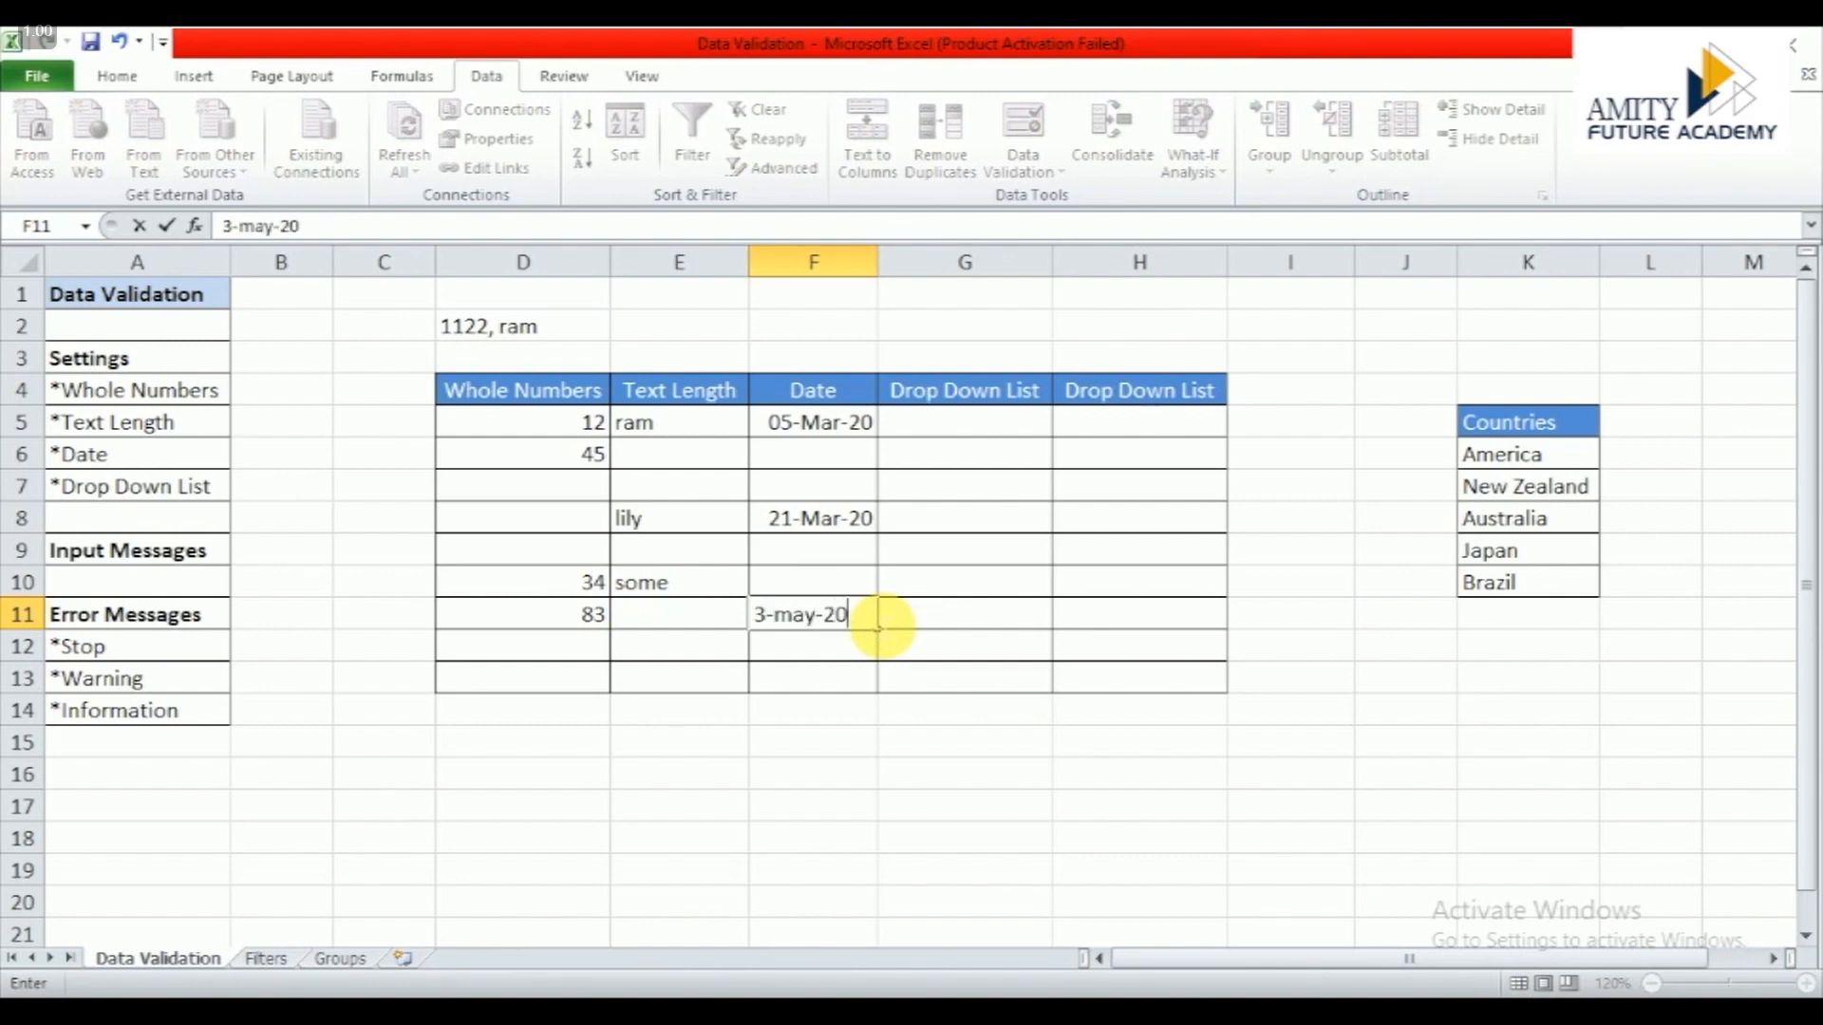
key(Return)
Step: Apply list data validation to cells G5:G13 with the source entries India, Costa Rica, Germany, Indonesia
key(Up)
key(Up)
key(Up)
key(Up)
key(Up)
key(Up)
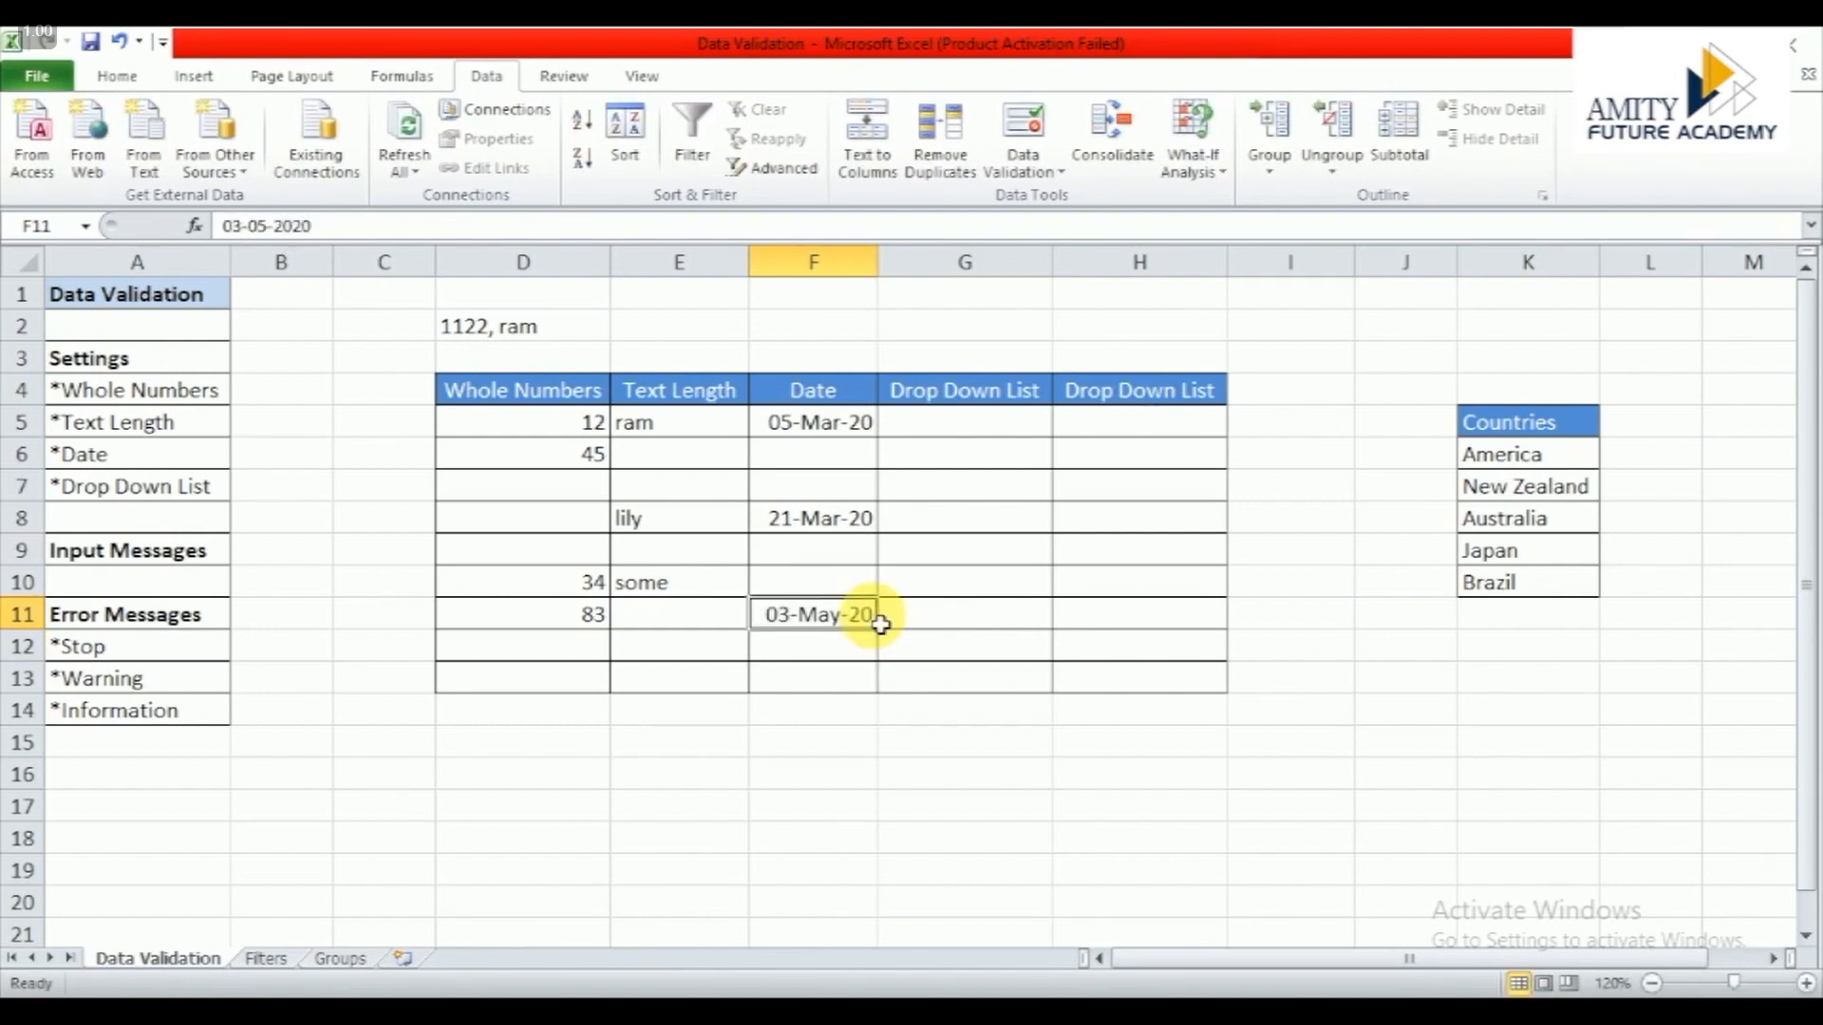
key(Up)
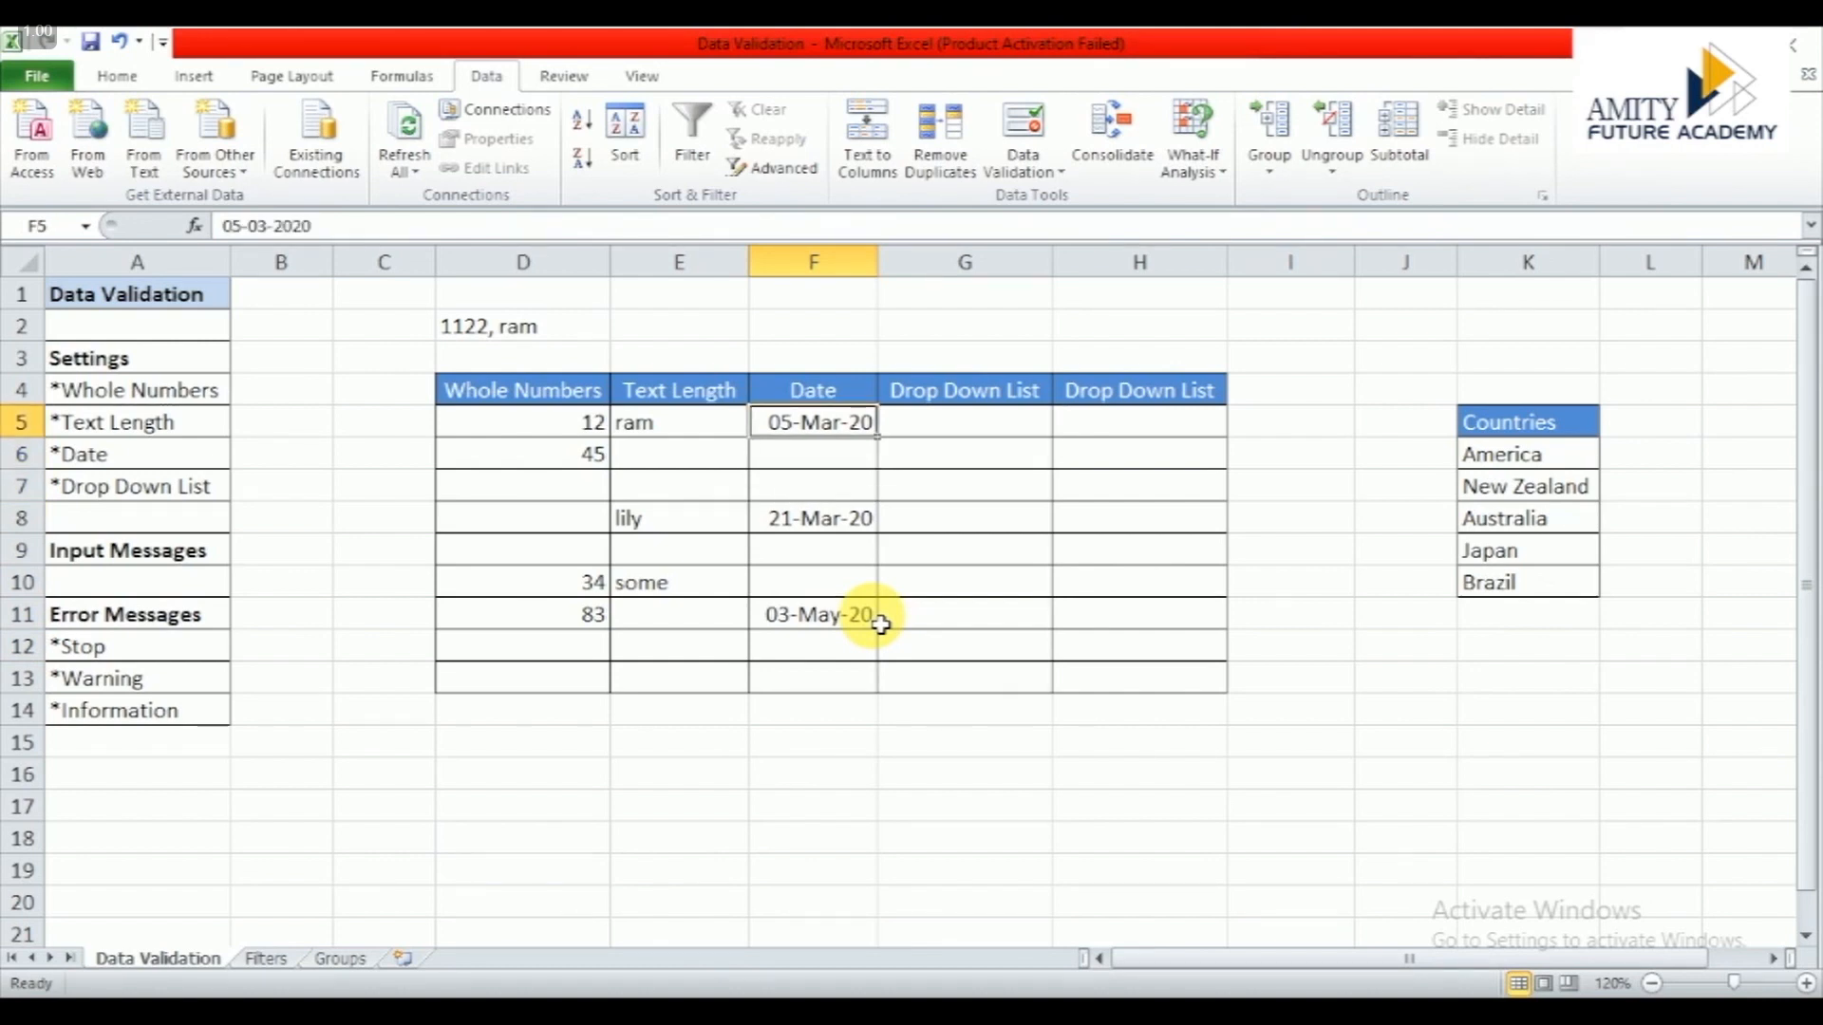
key(Right)
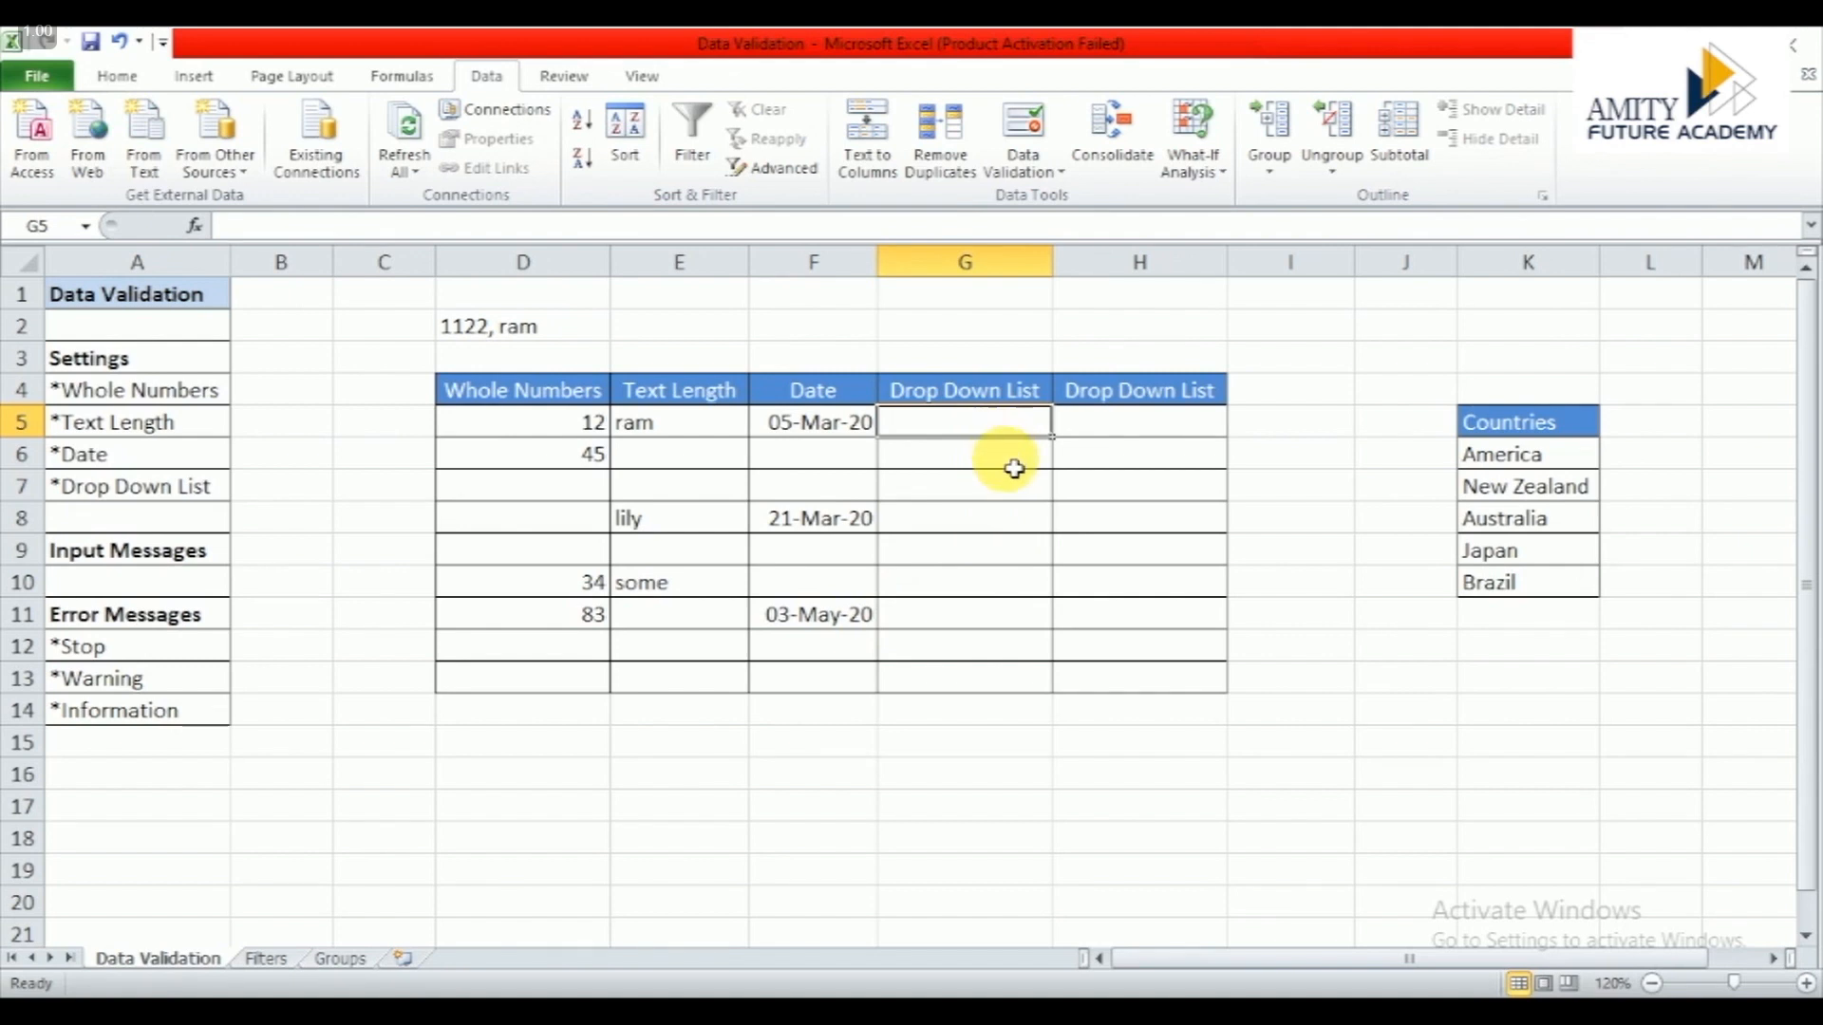
key(shift+Down)
key(shift+Down)
key(shift+Down)
key(shift+Down)
key(shift+Down)
key(shift+Down)
key(shift+Down)
key(shift+Down)
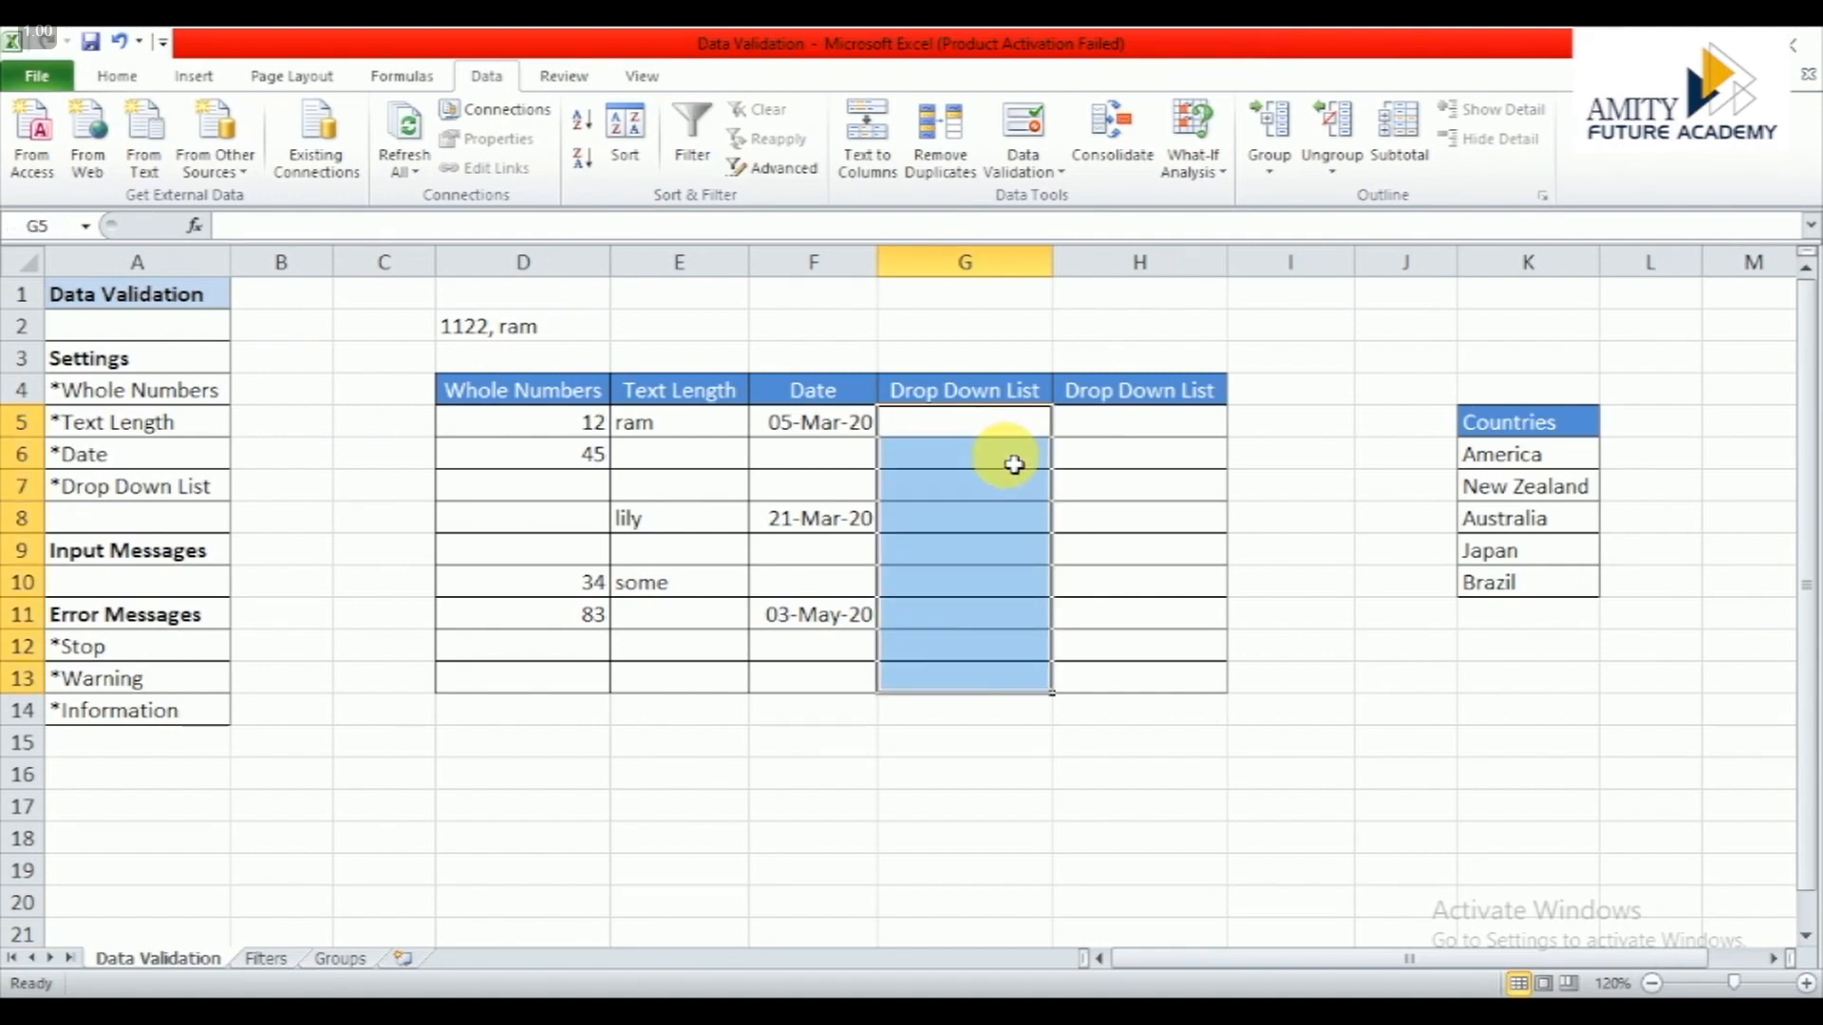
click(1023, 173)
click(1047, 201)
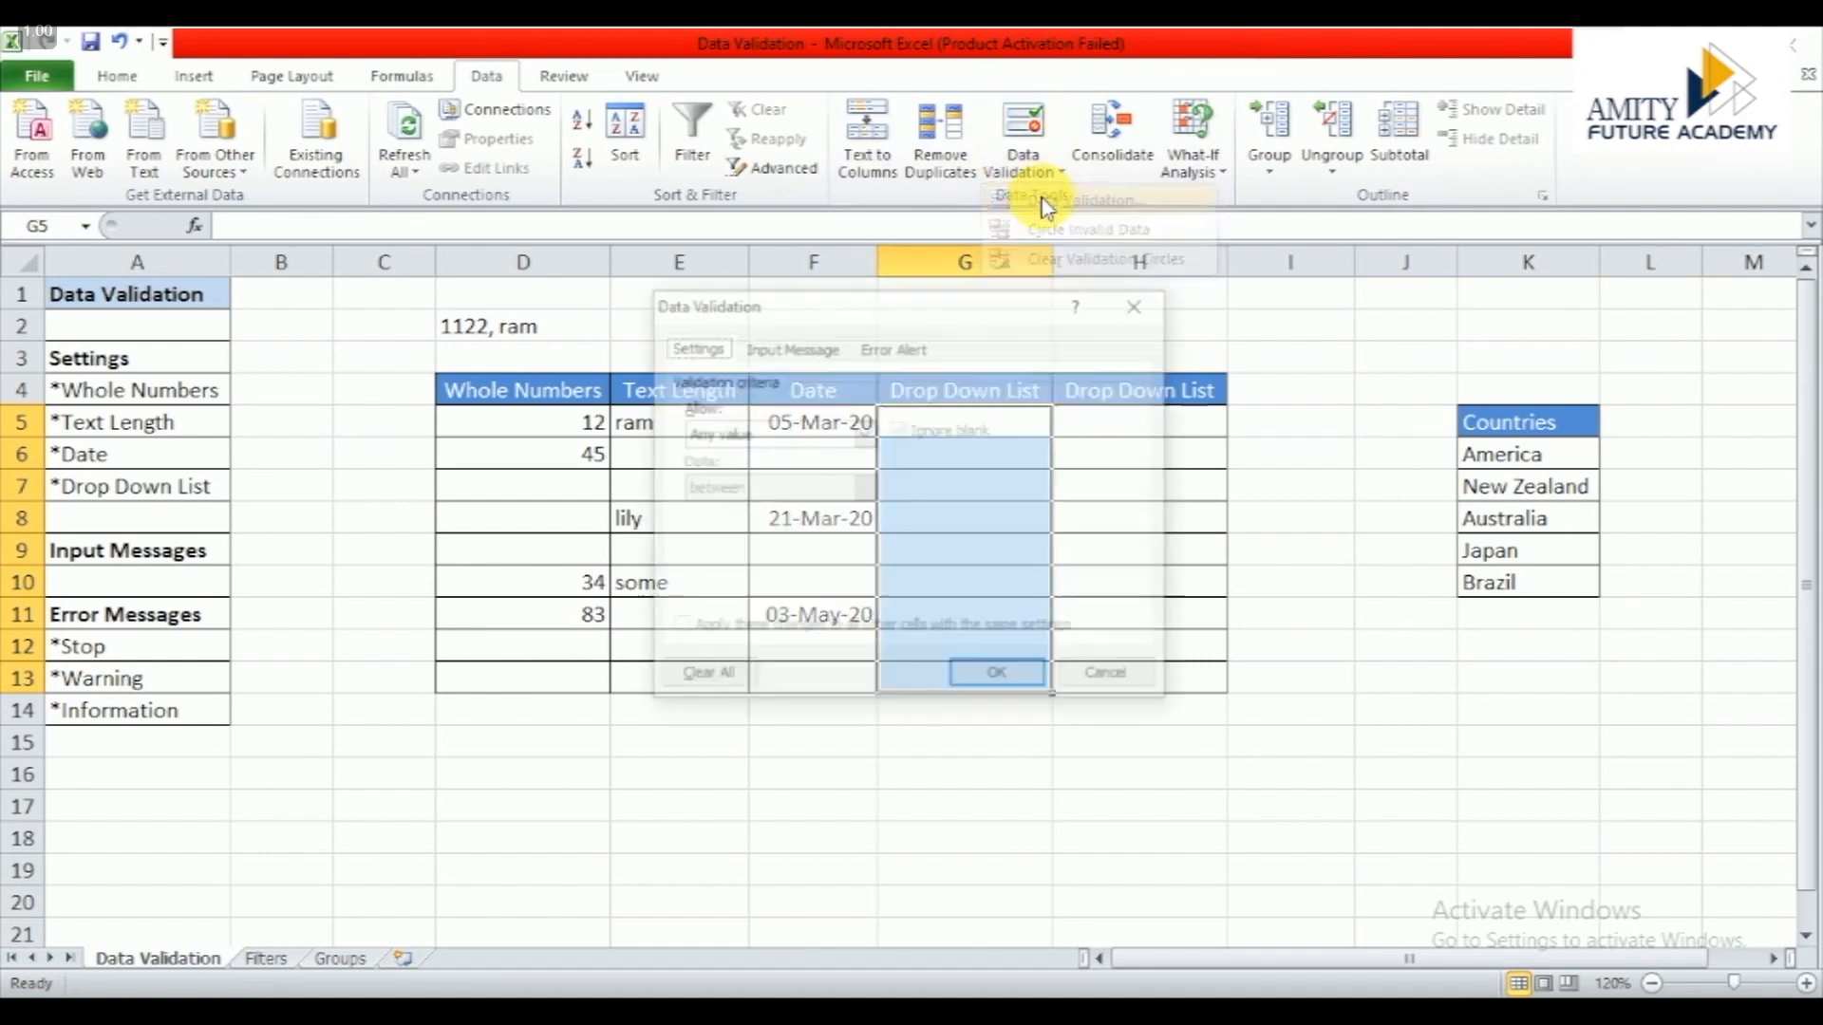
click(869, 435)
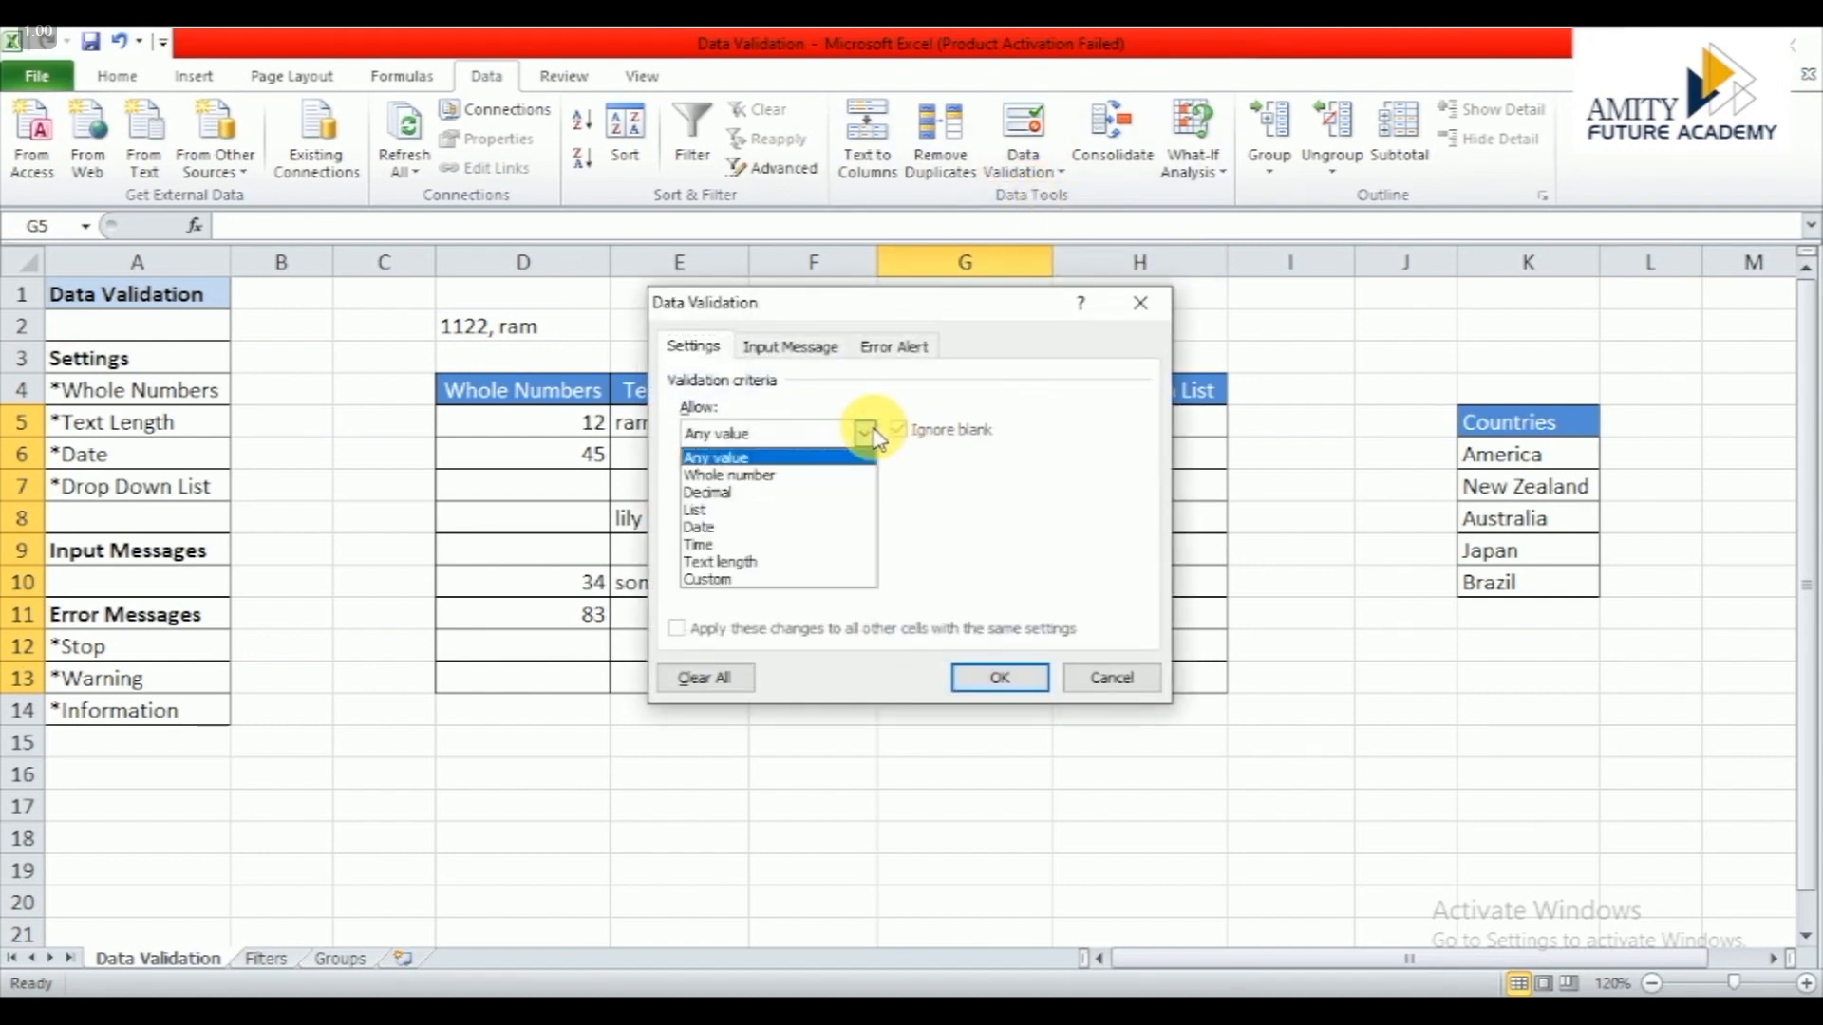
click(815, 513)
click(854, 548)
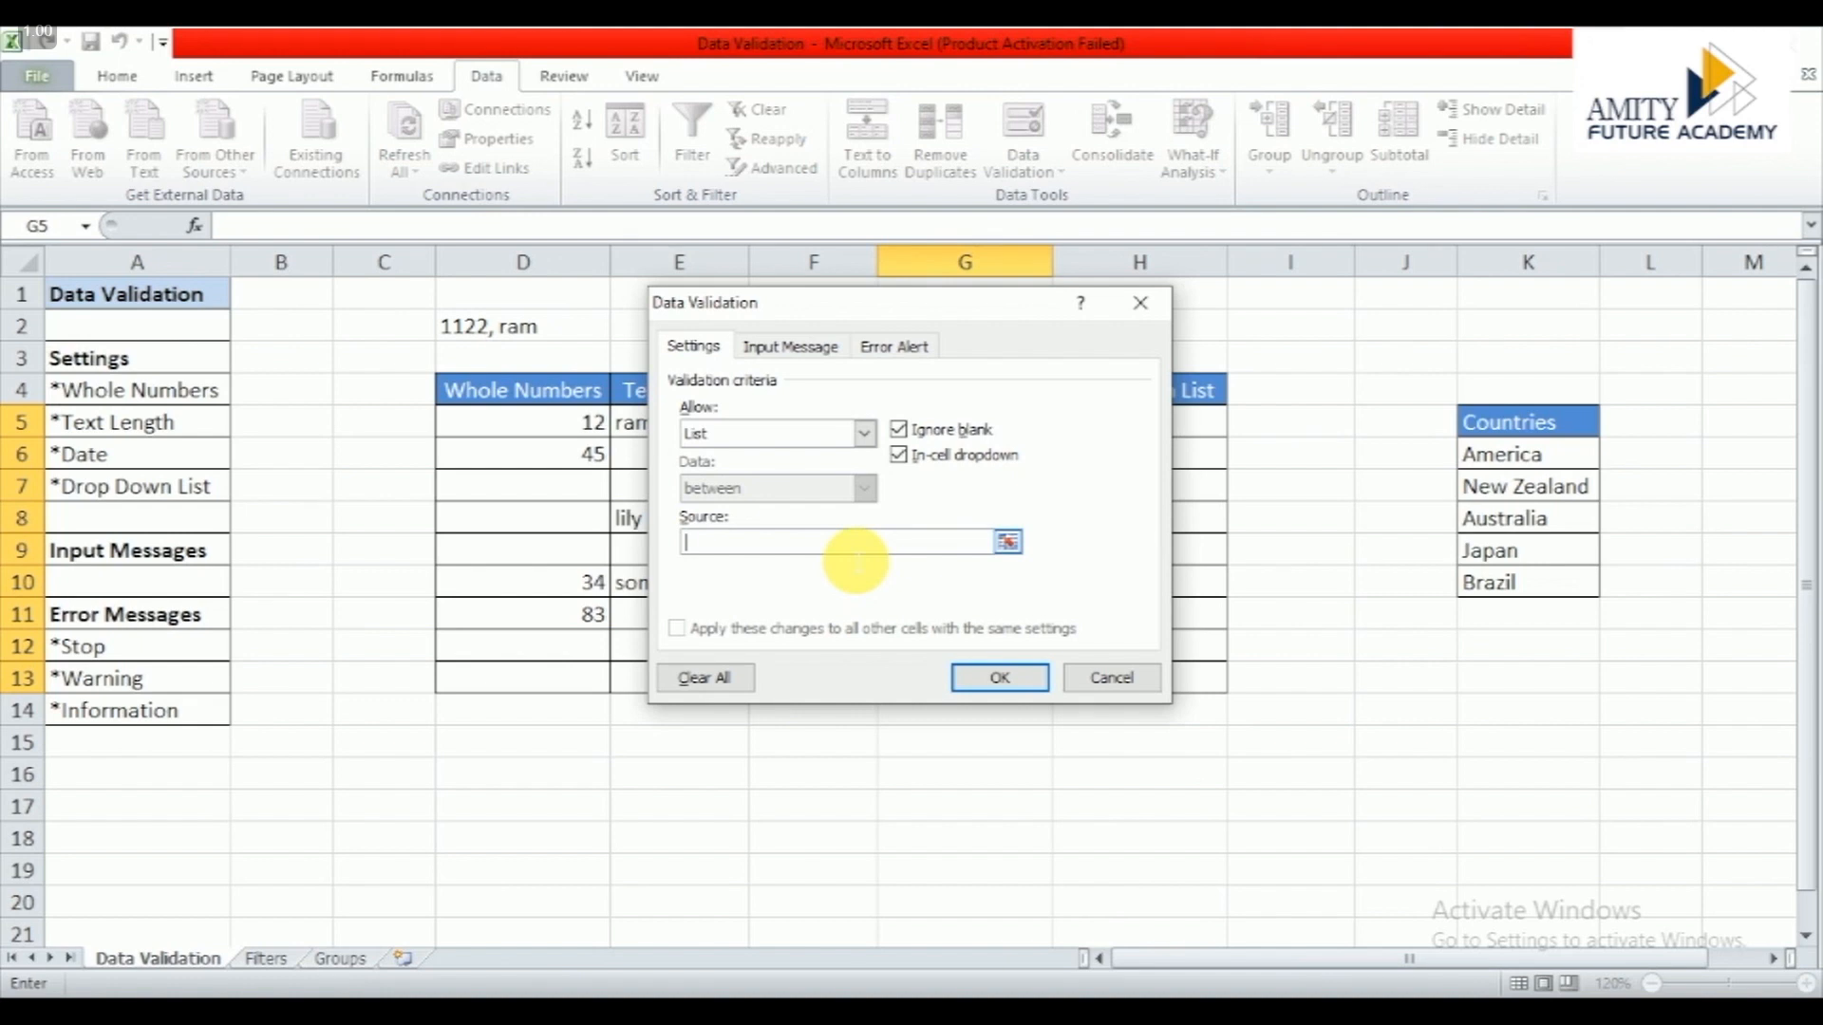
text(India, Costa Rica, Germany)
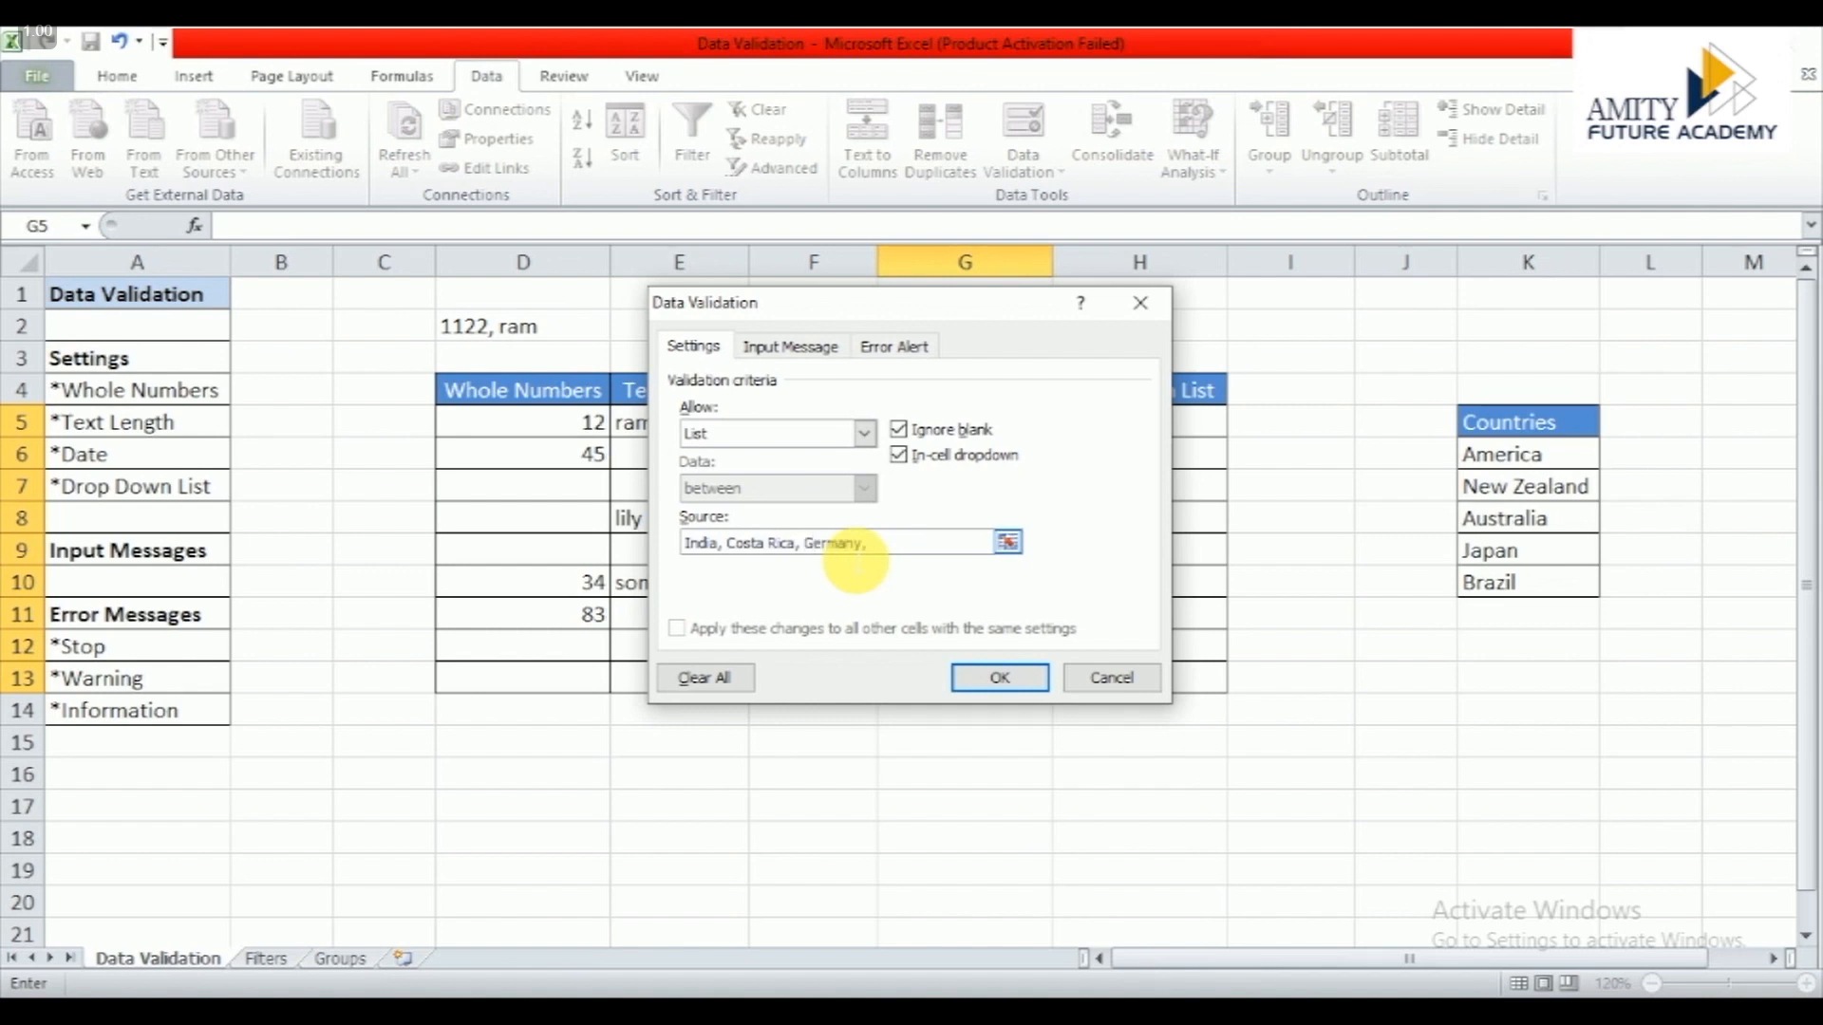
text(, Indonesia)
click(1004, 678)
Step: Choose India in cell G5 and Germany in cell G9 from their in-cell drop-down lists
click(974, 511)
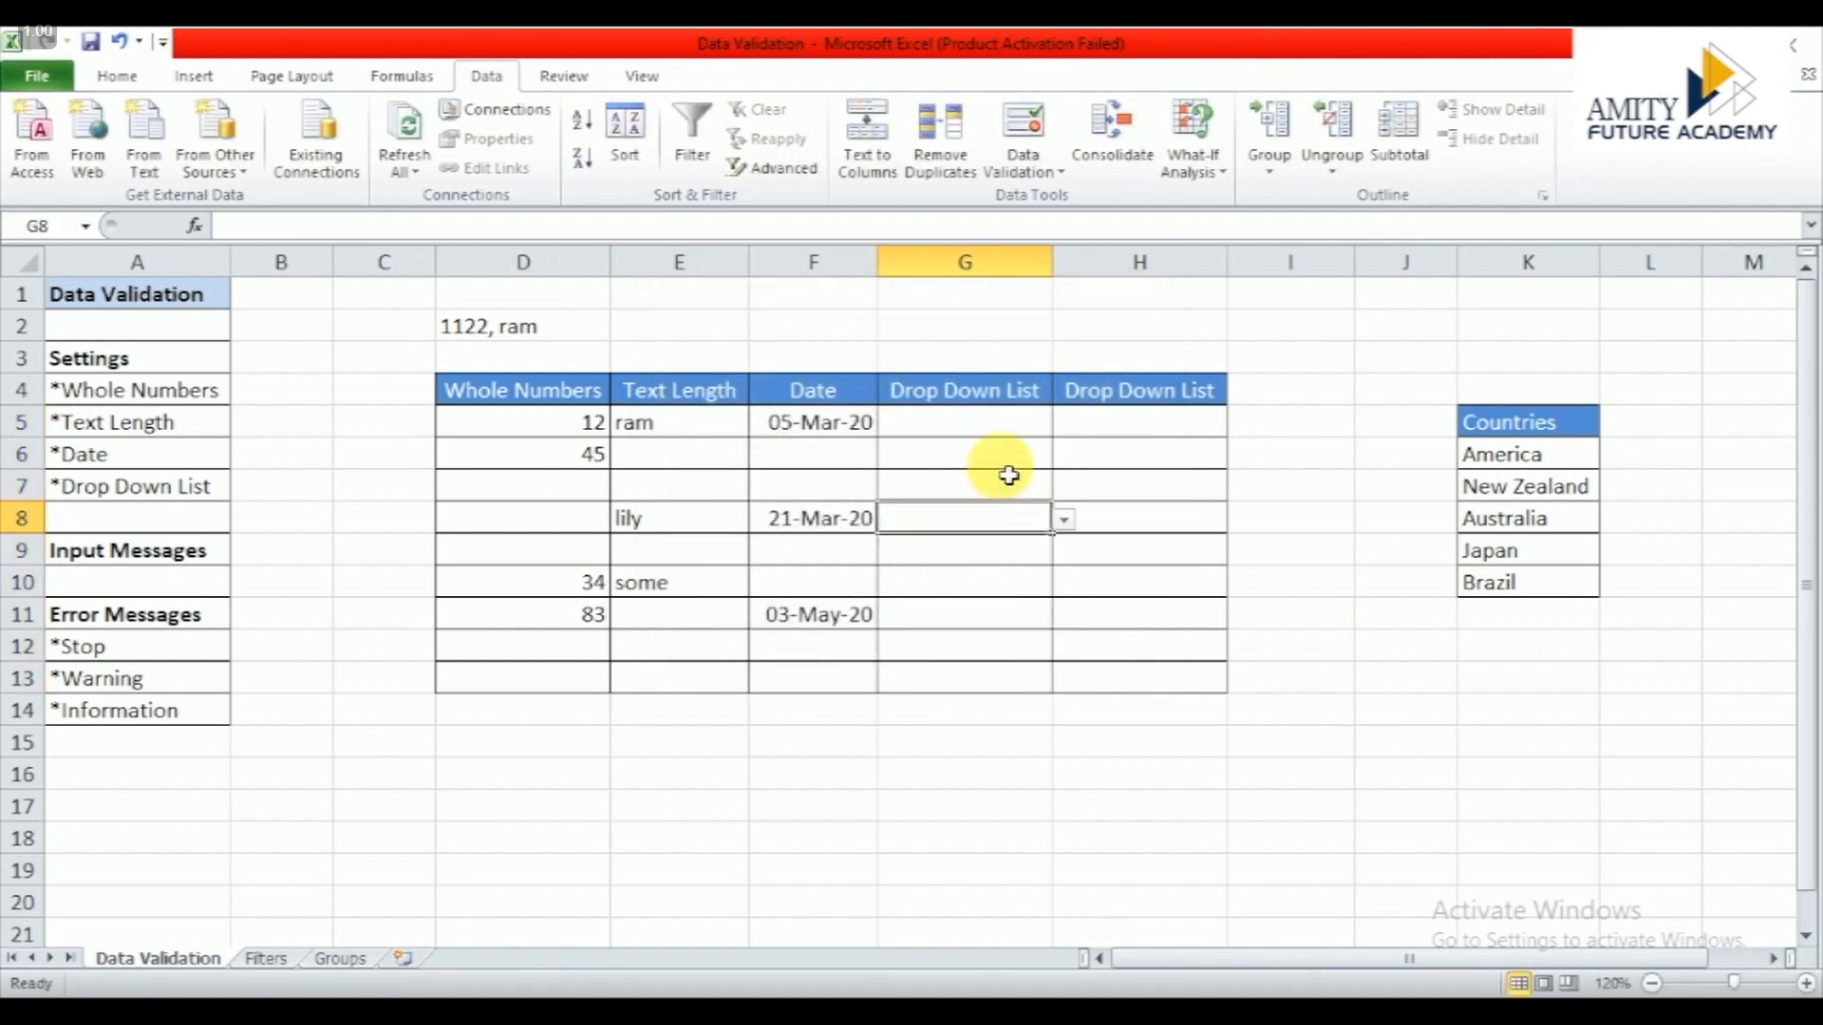
click(1026, 435)
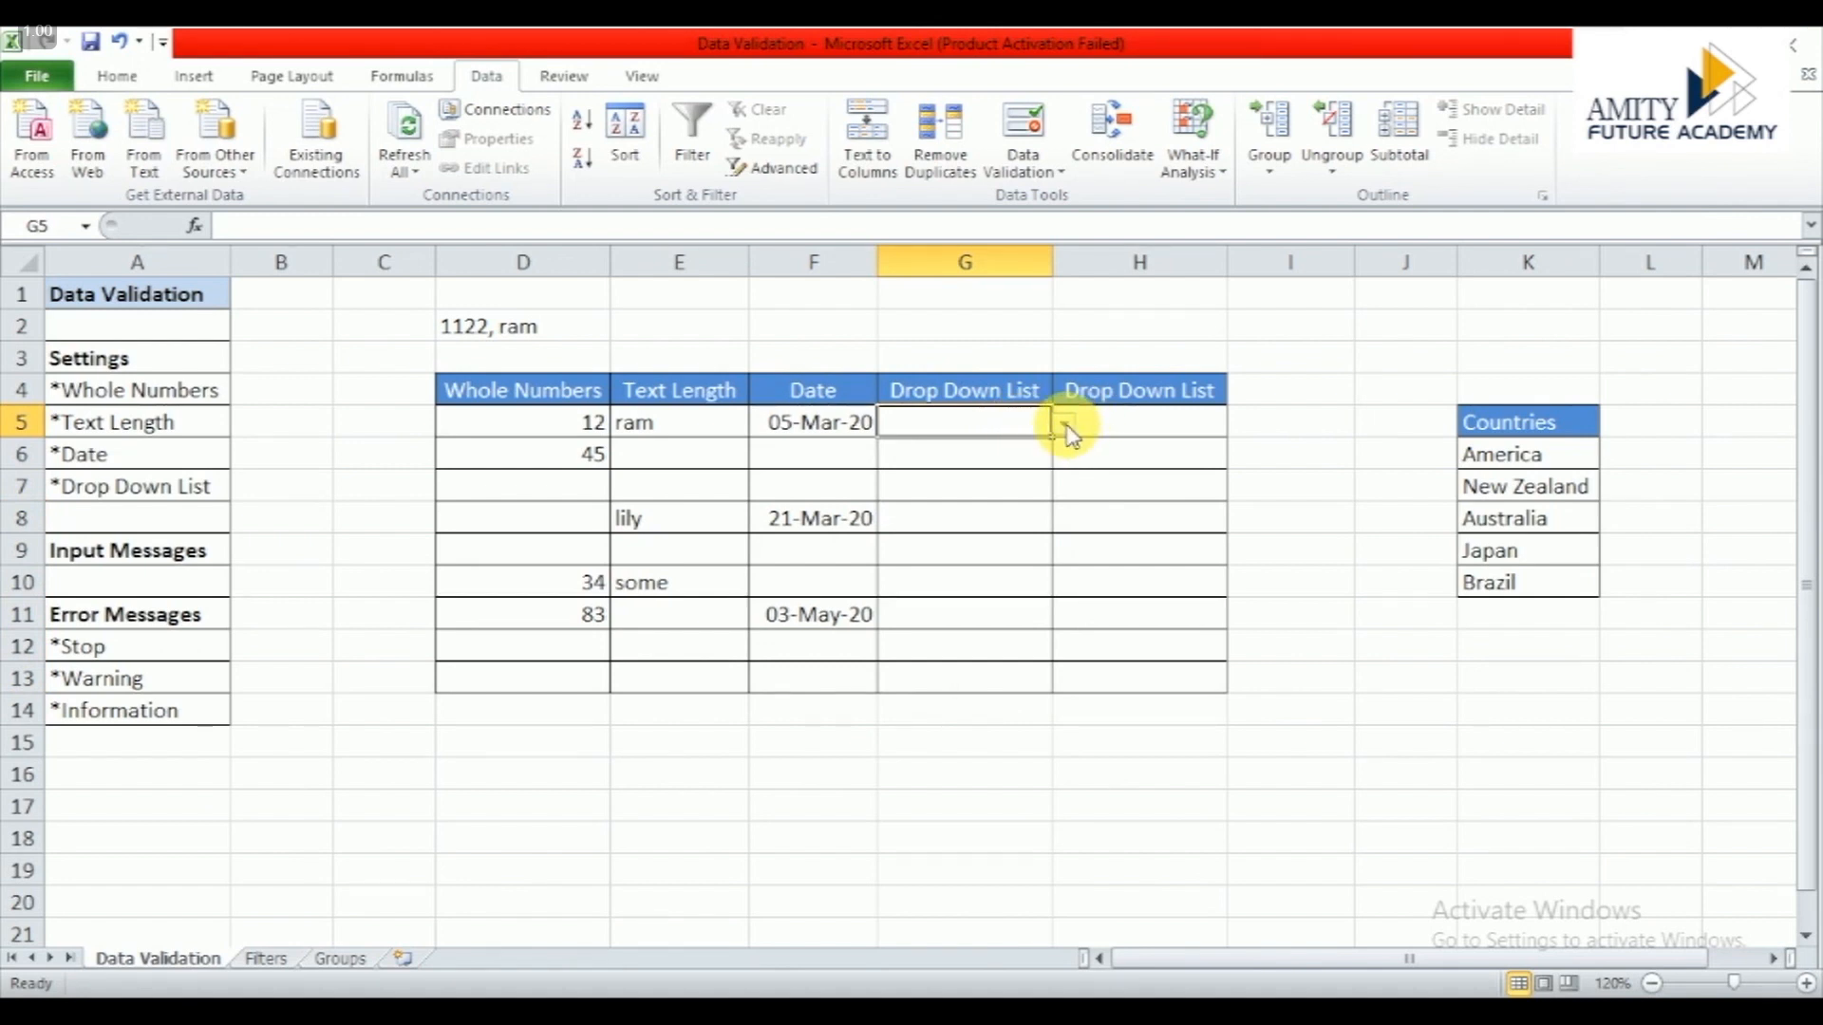
click(1063, 427)
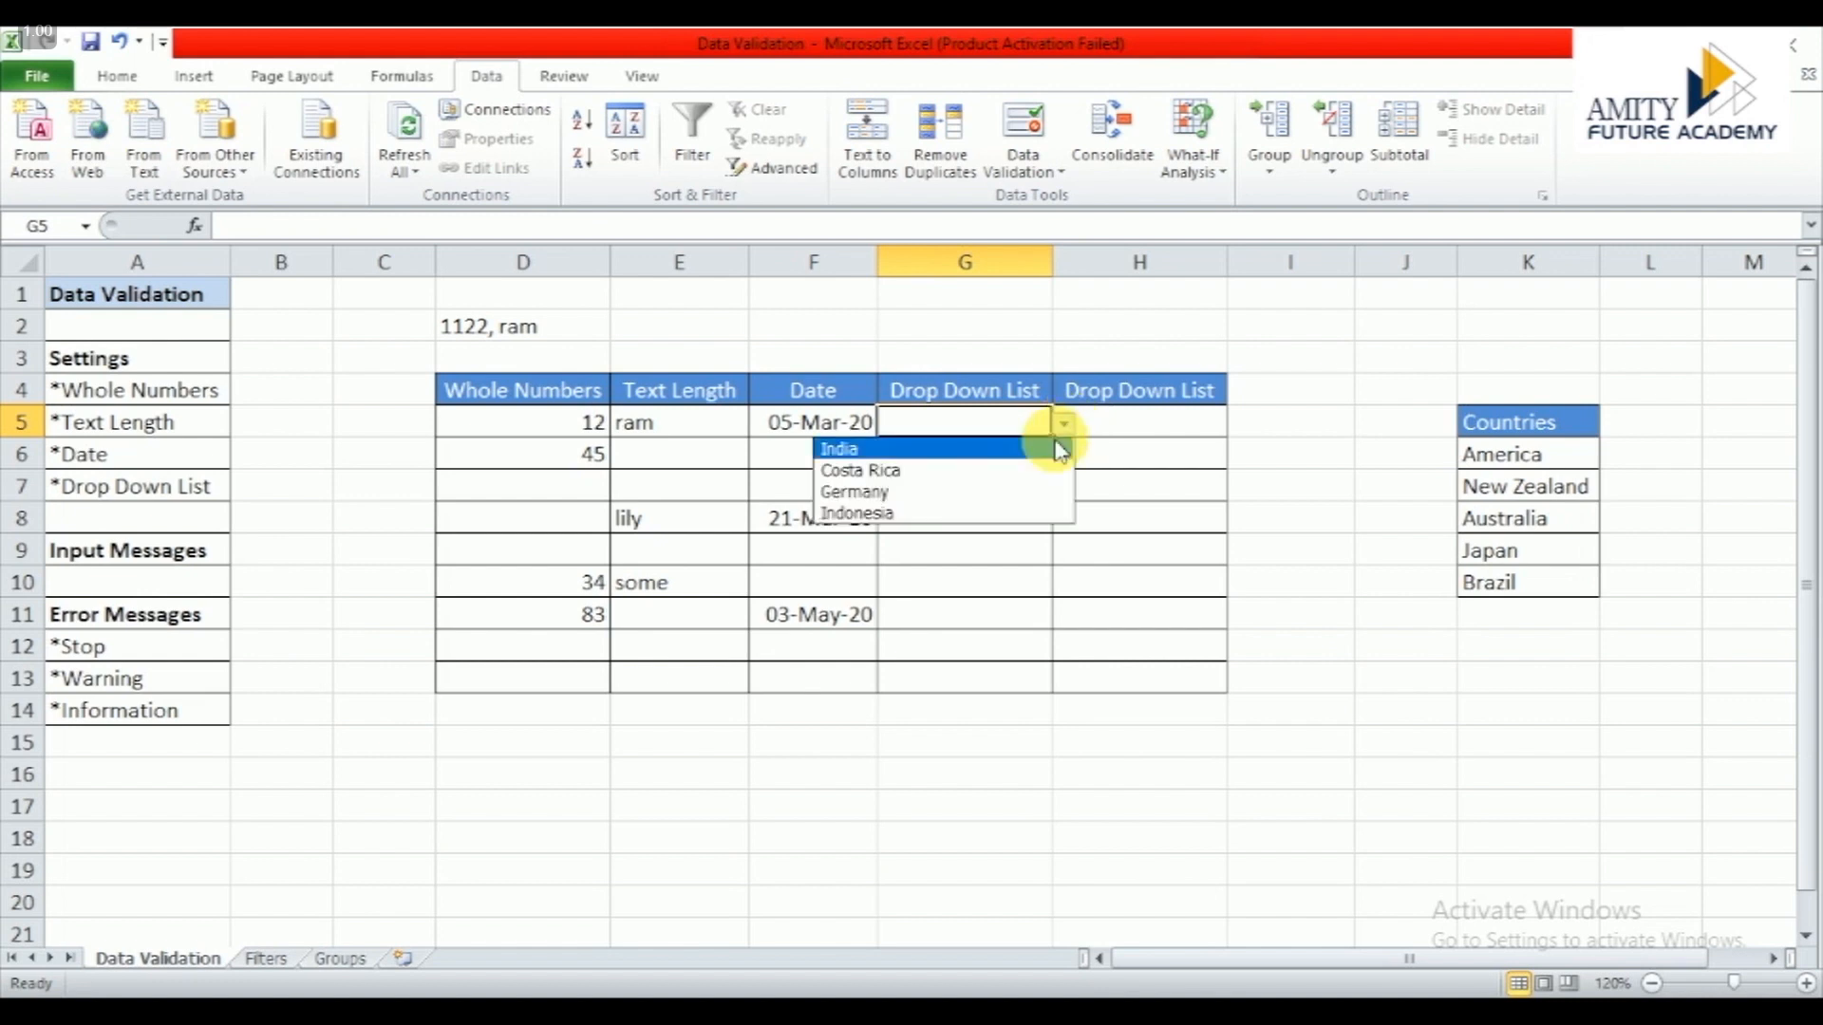
click(981, 463)
click(989, 555)
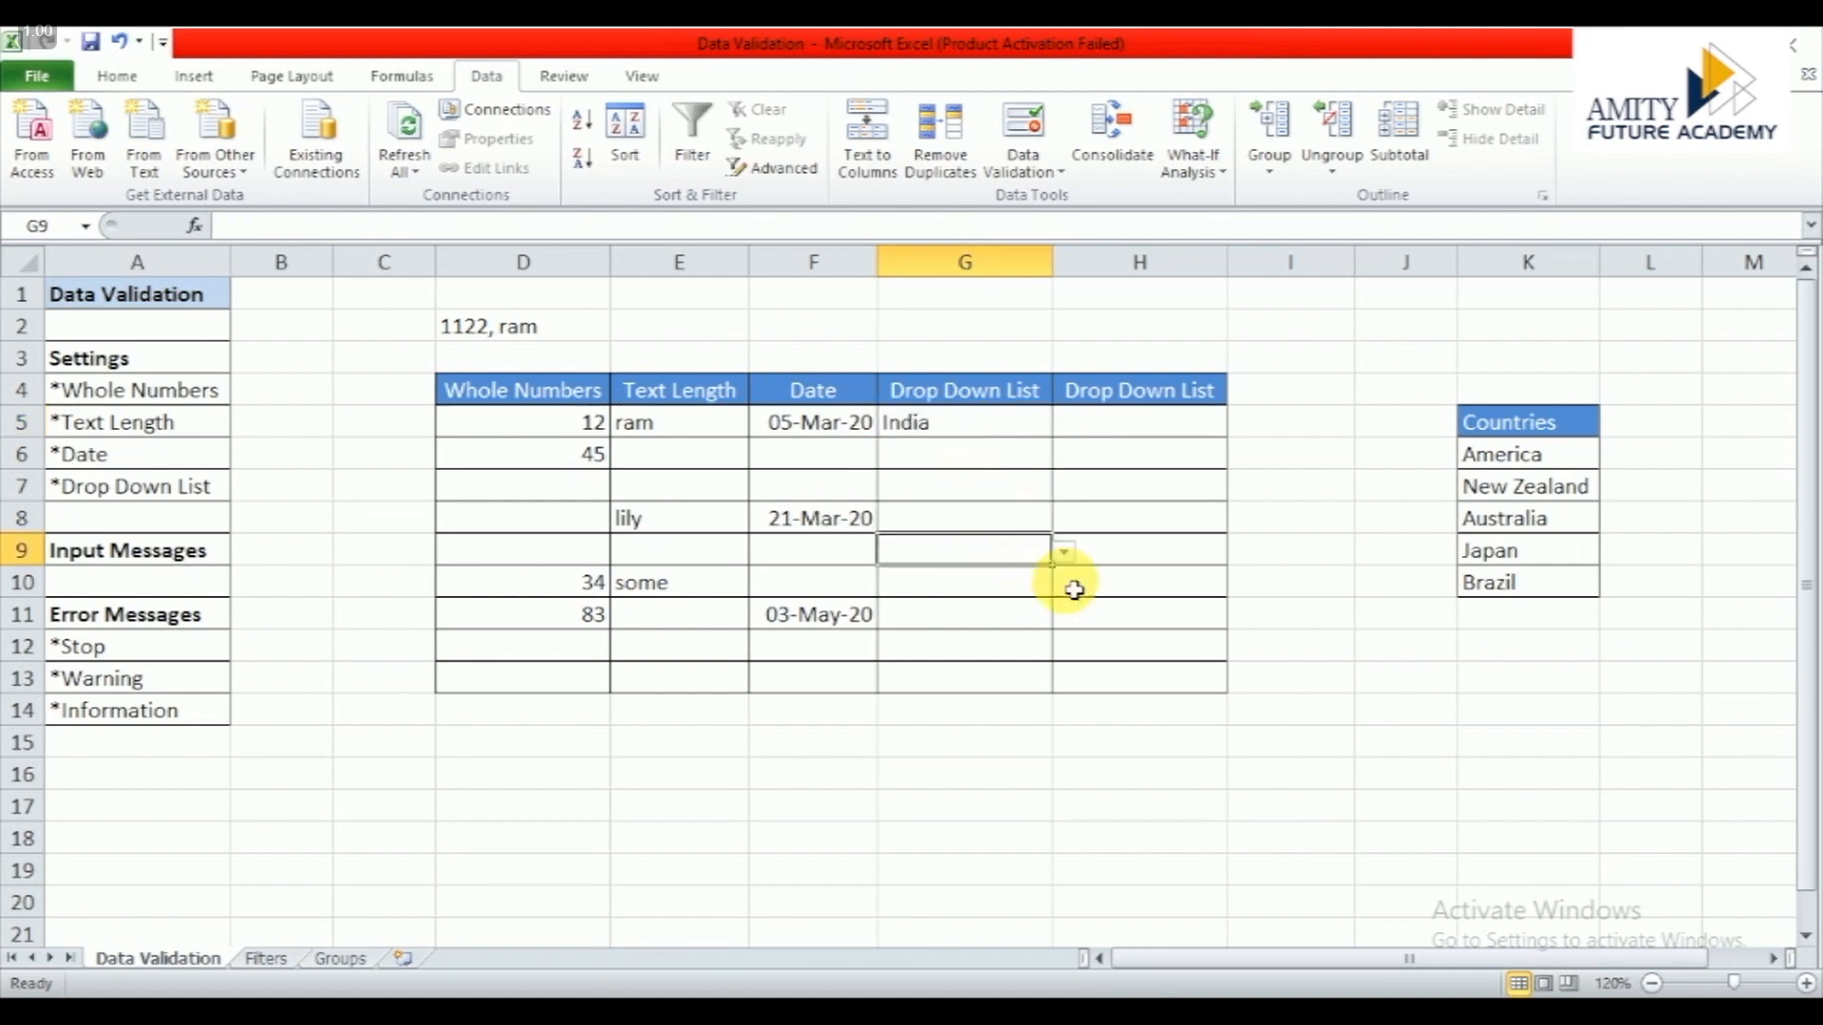
click(1064, 555)
click(996, 622)
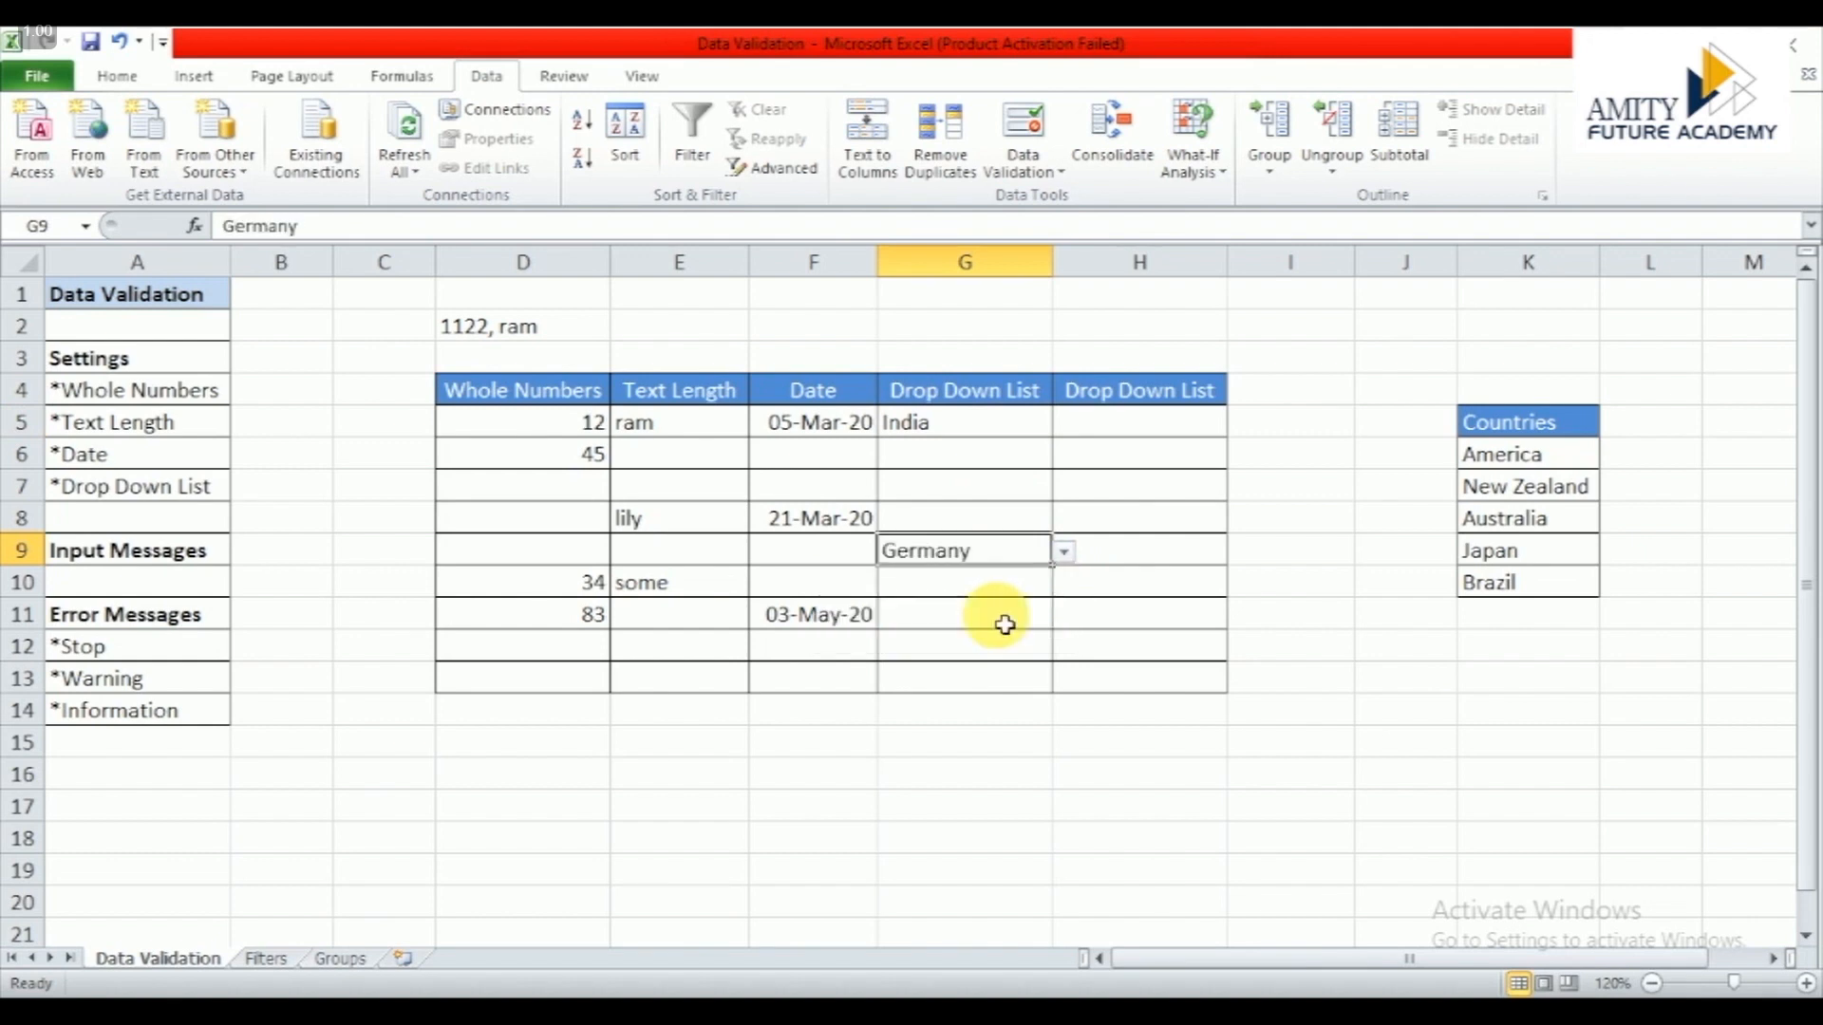
Step: Choose Costa Rica in cell G12 from its in-cell drop-down list
click(1013, 651)
click(1065, 648)
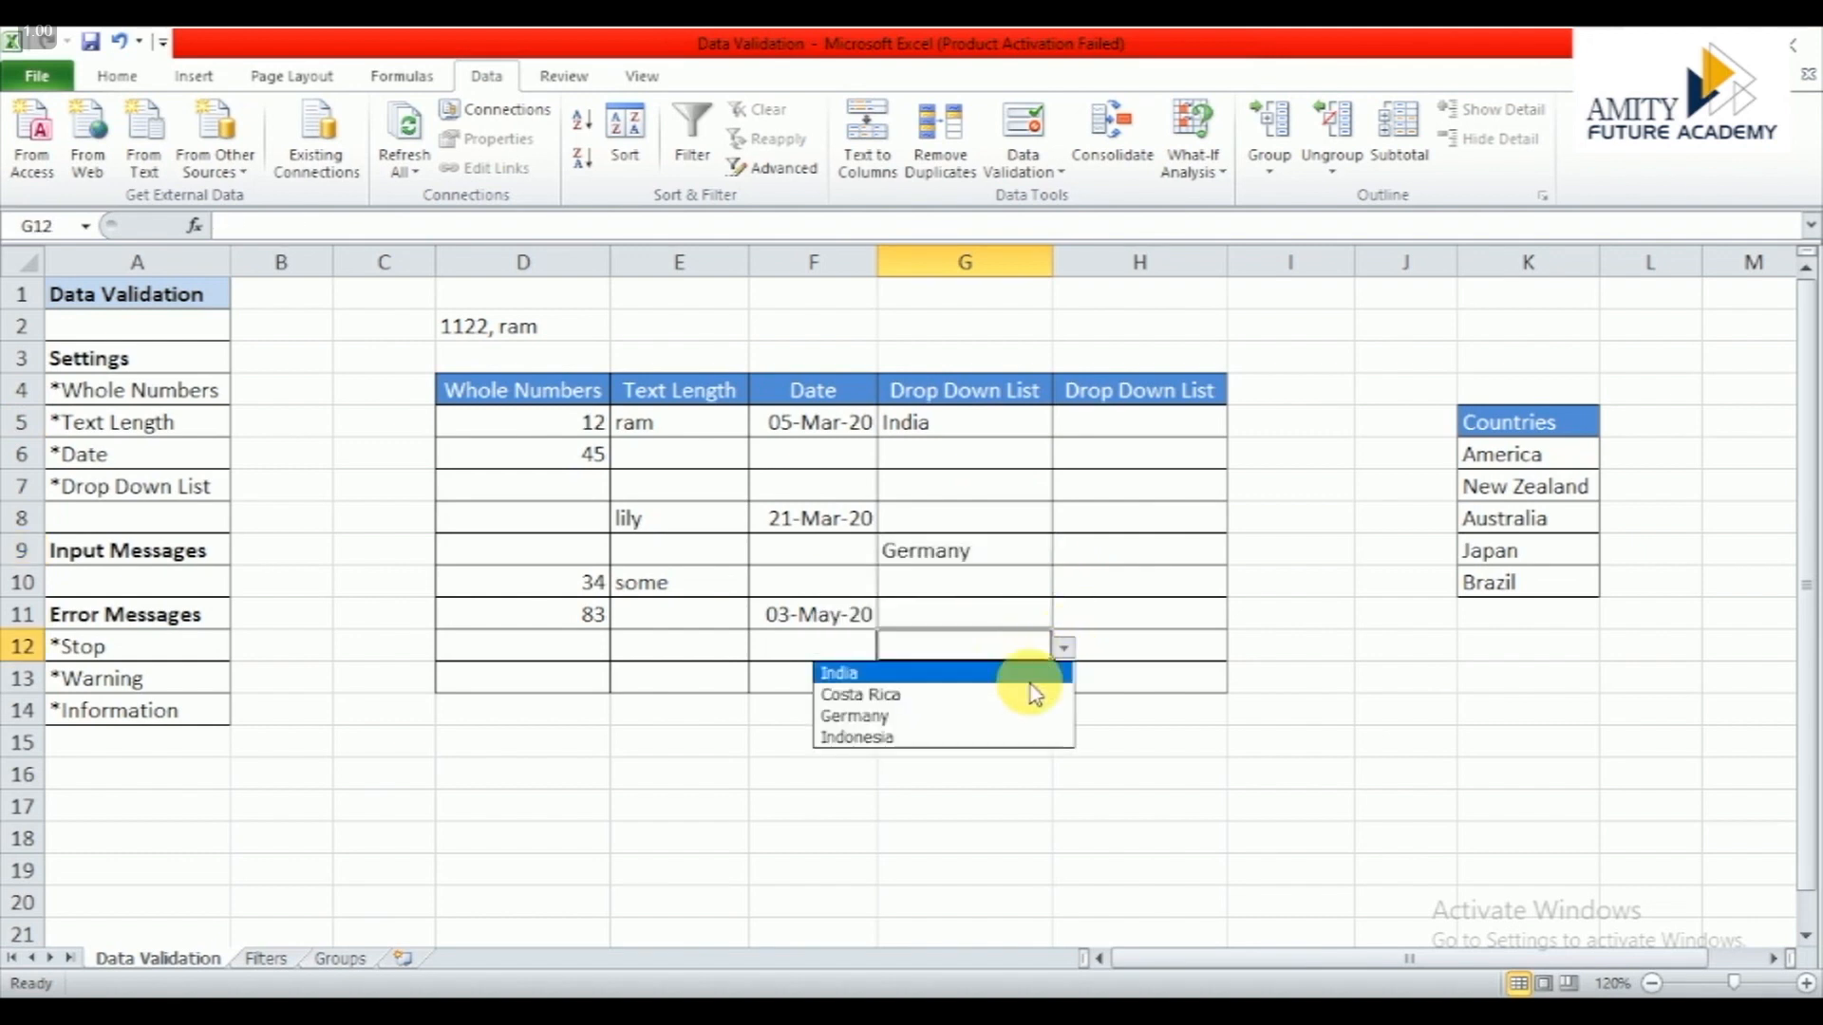
click(1025, 696)
click(985, 612)
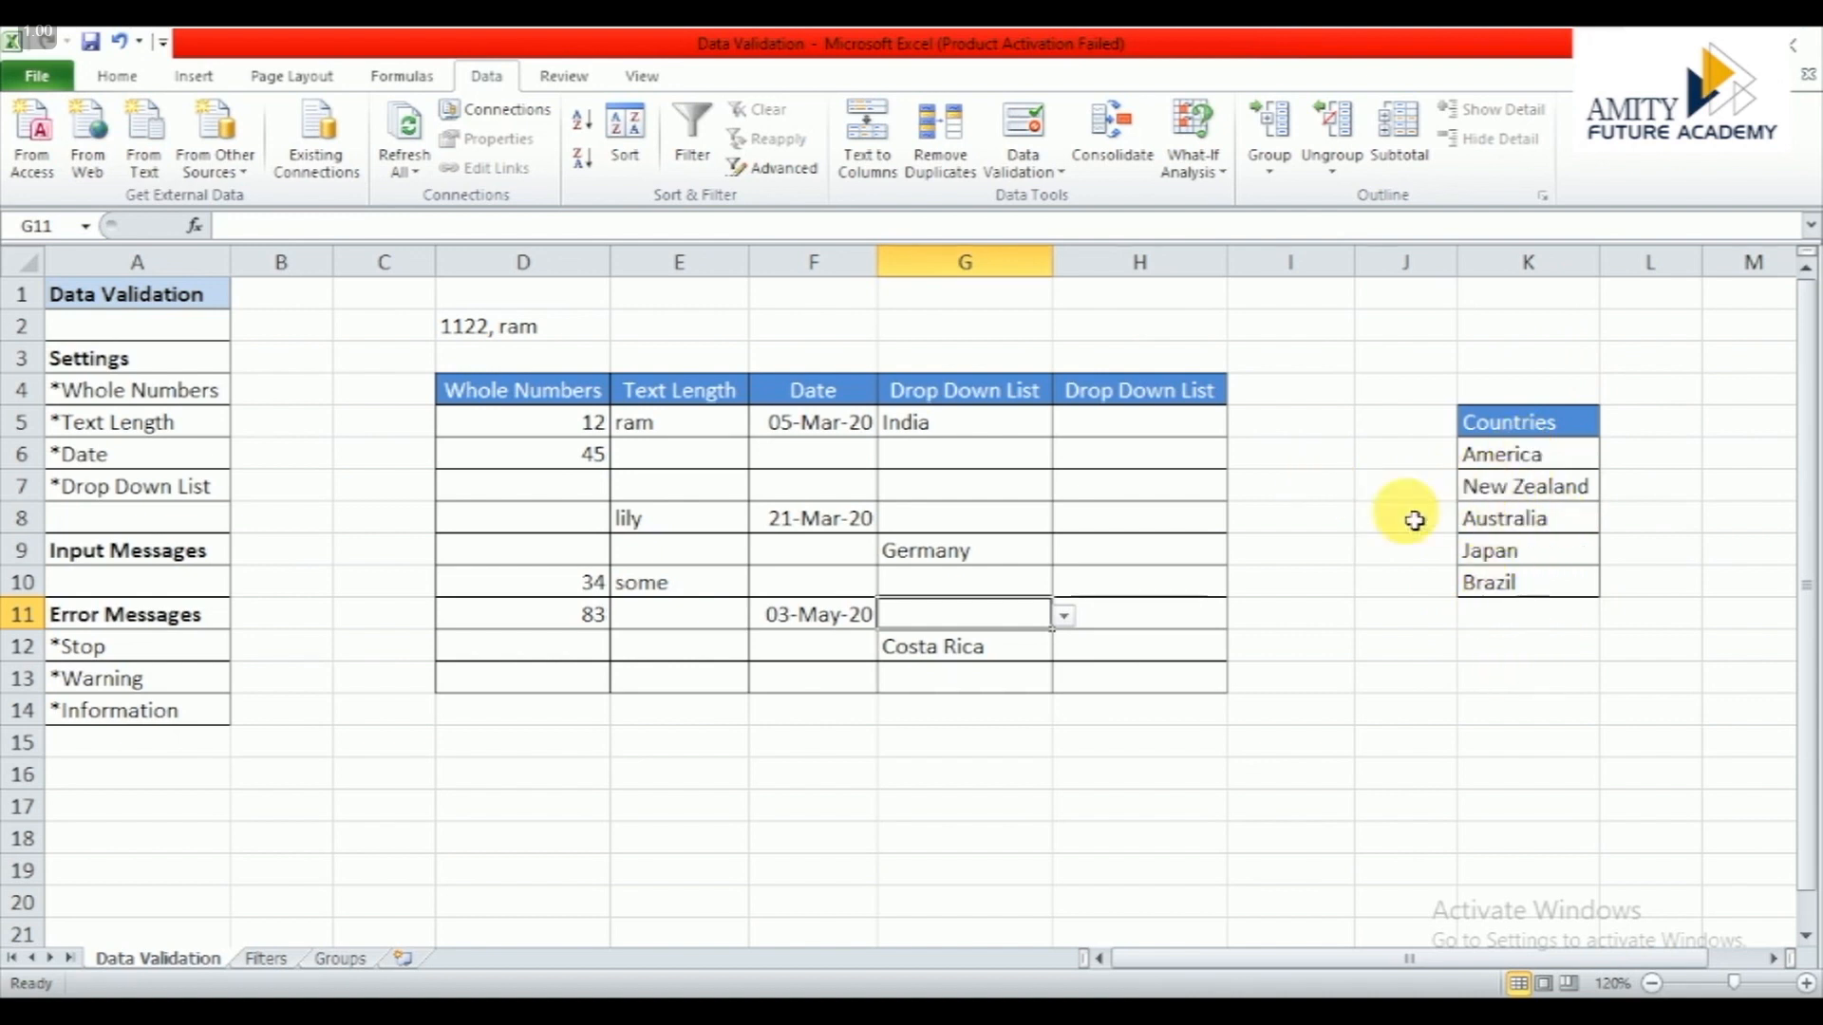
Step: Apply list data validation to cells H5:H13, using the country range K6:K10 as the source
click(1175, 437)
key(shift+Down)
key(shift+Down)
key(shift+Down)
key(shift+Down)
key(shift+Down)
key(shift+Down)
key(shift+Down)
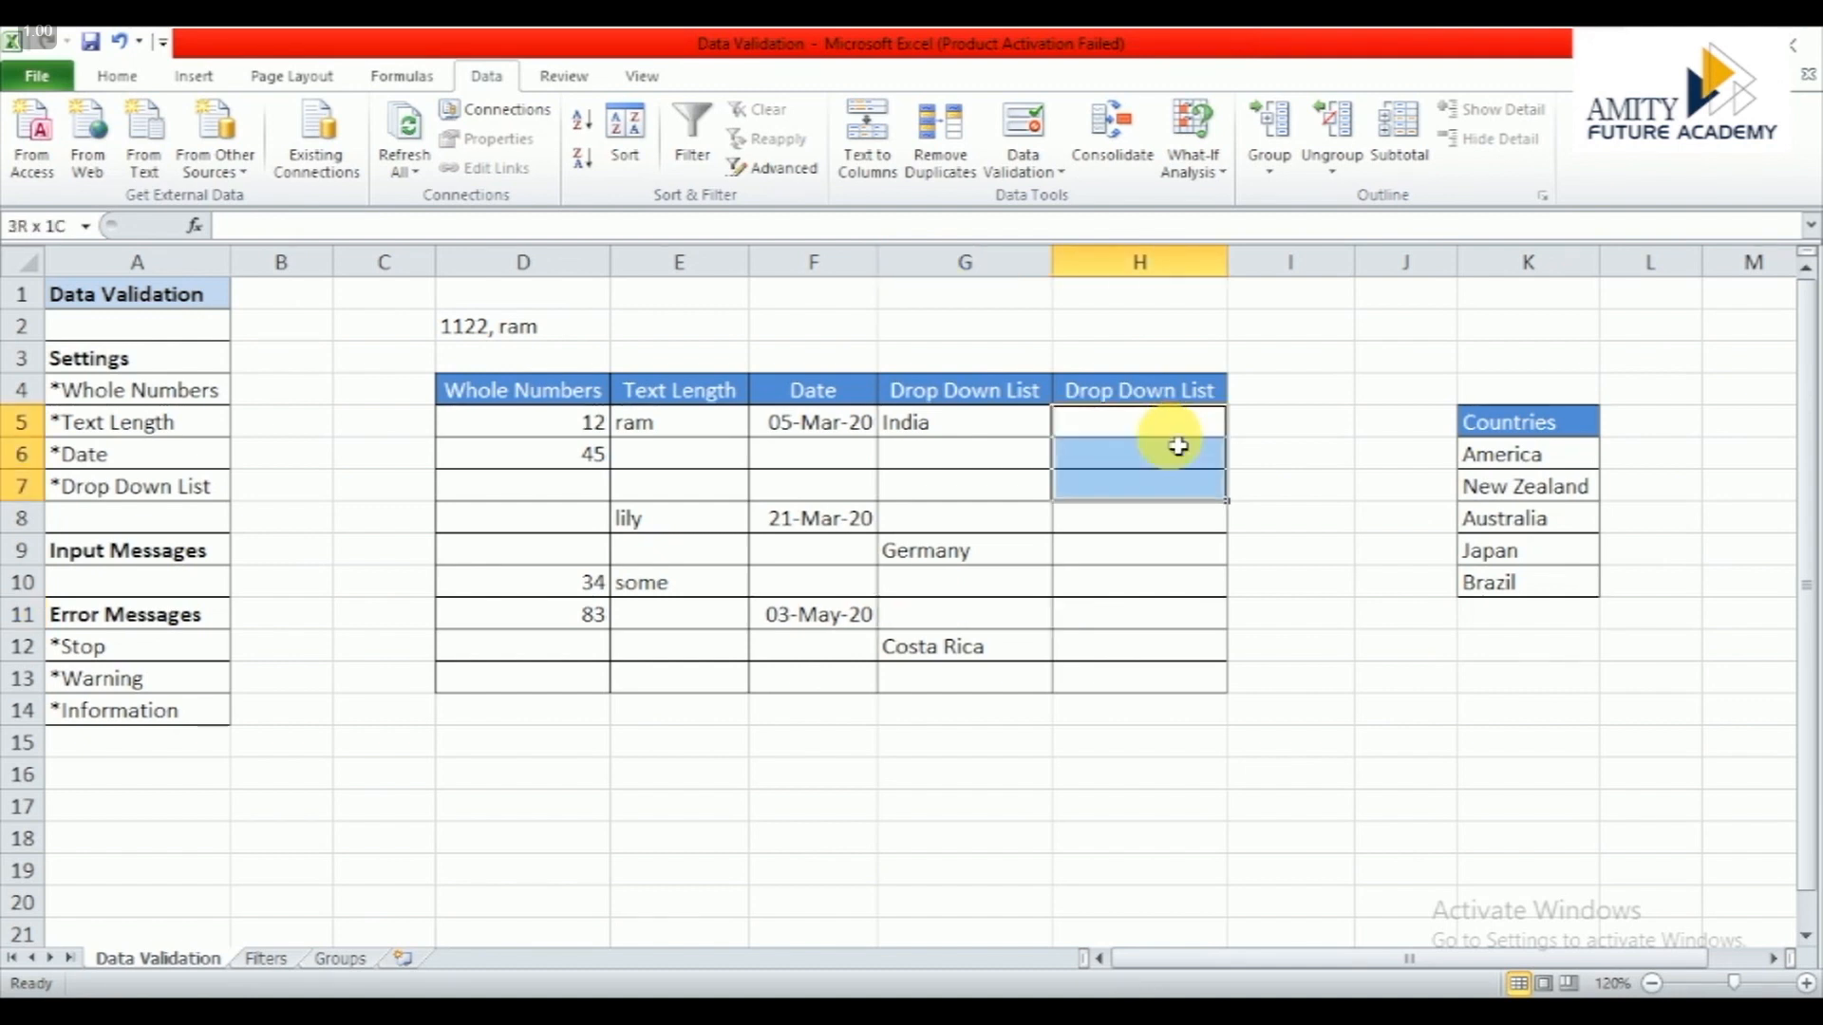
key(shift+Down)
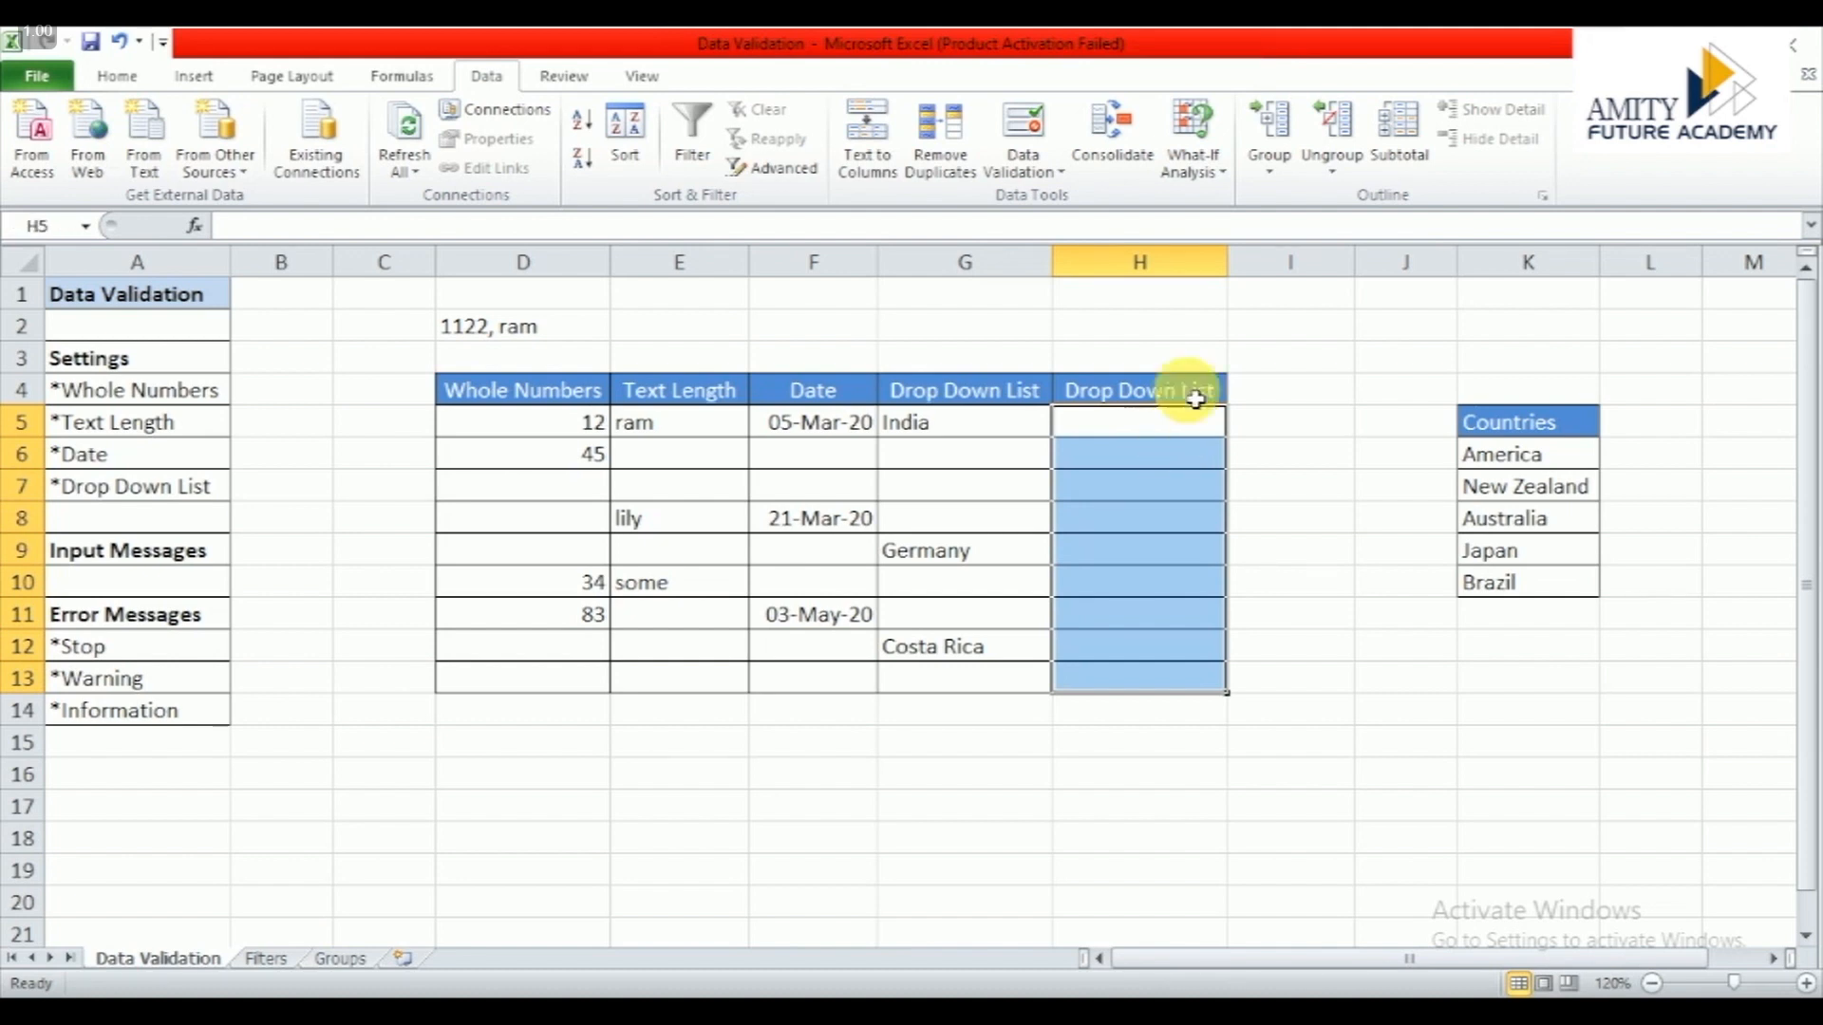
click(1023, 169)
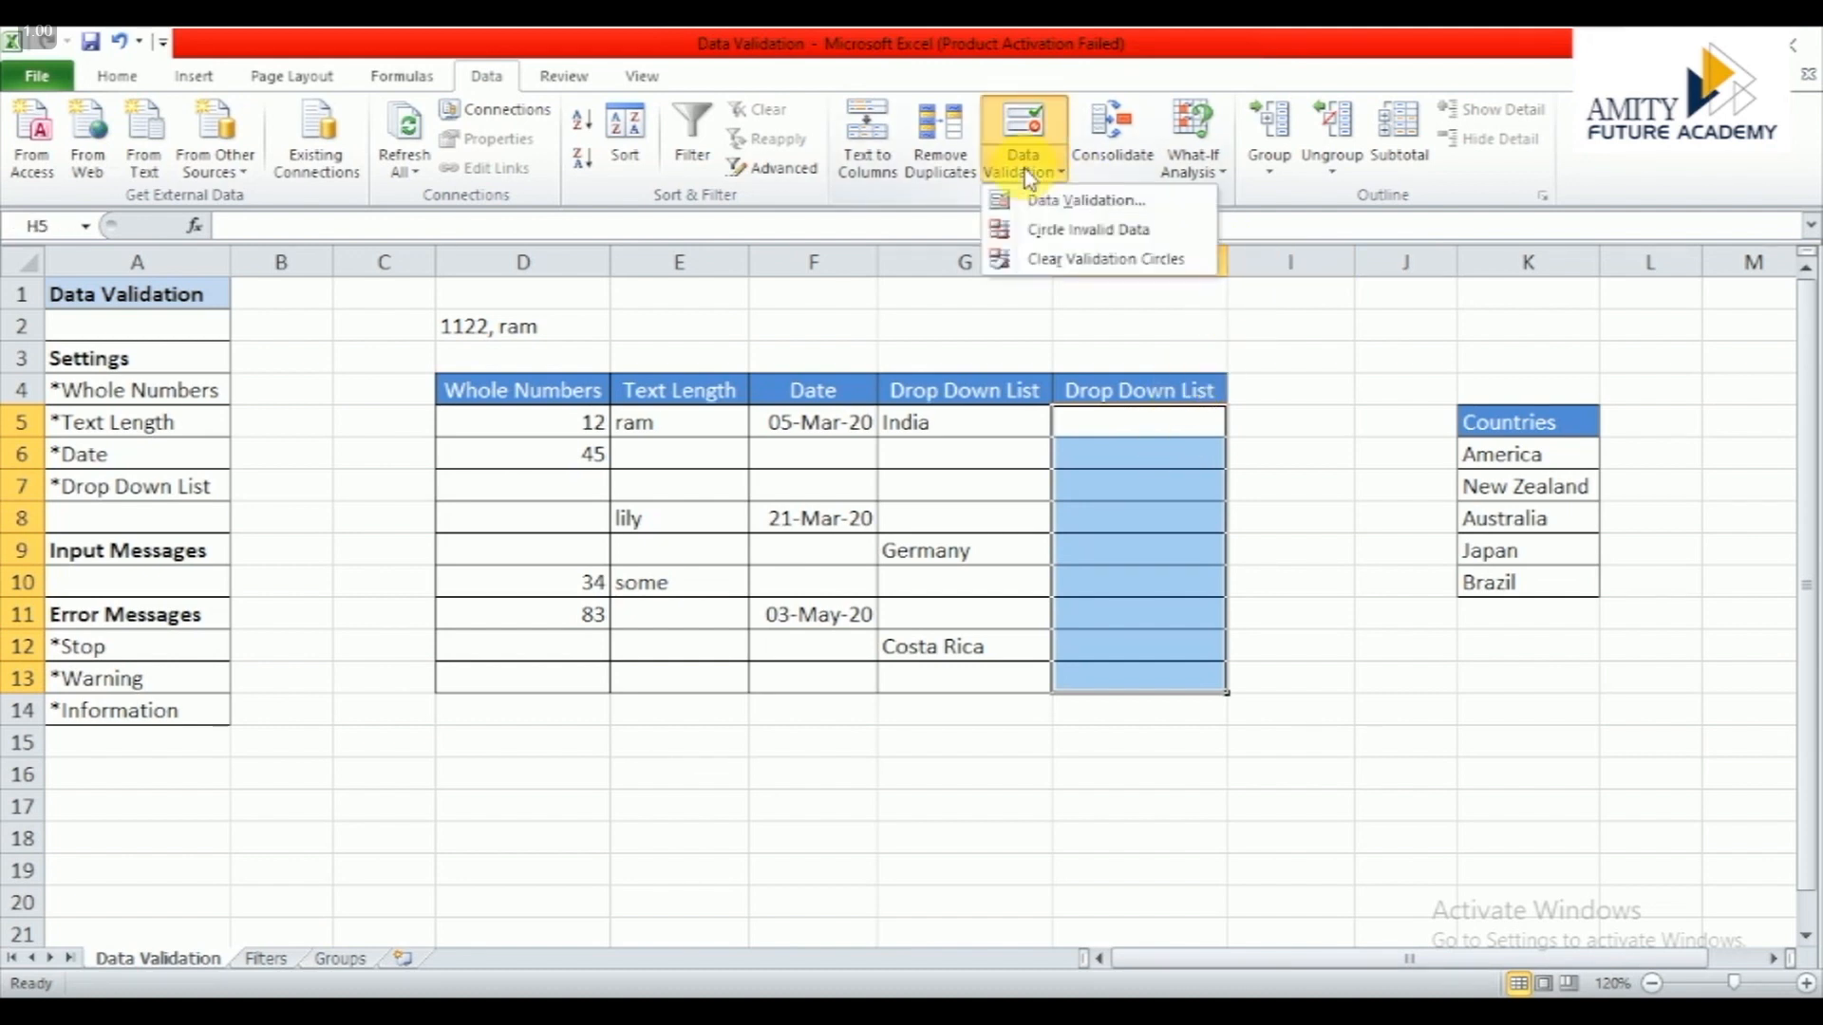
click(1044, 200)
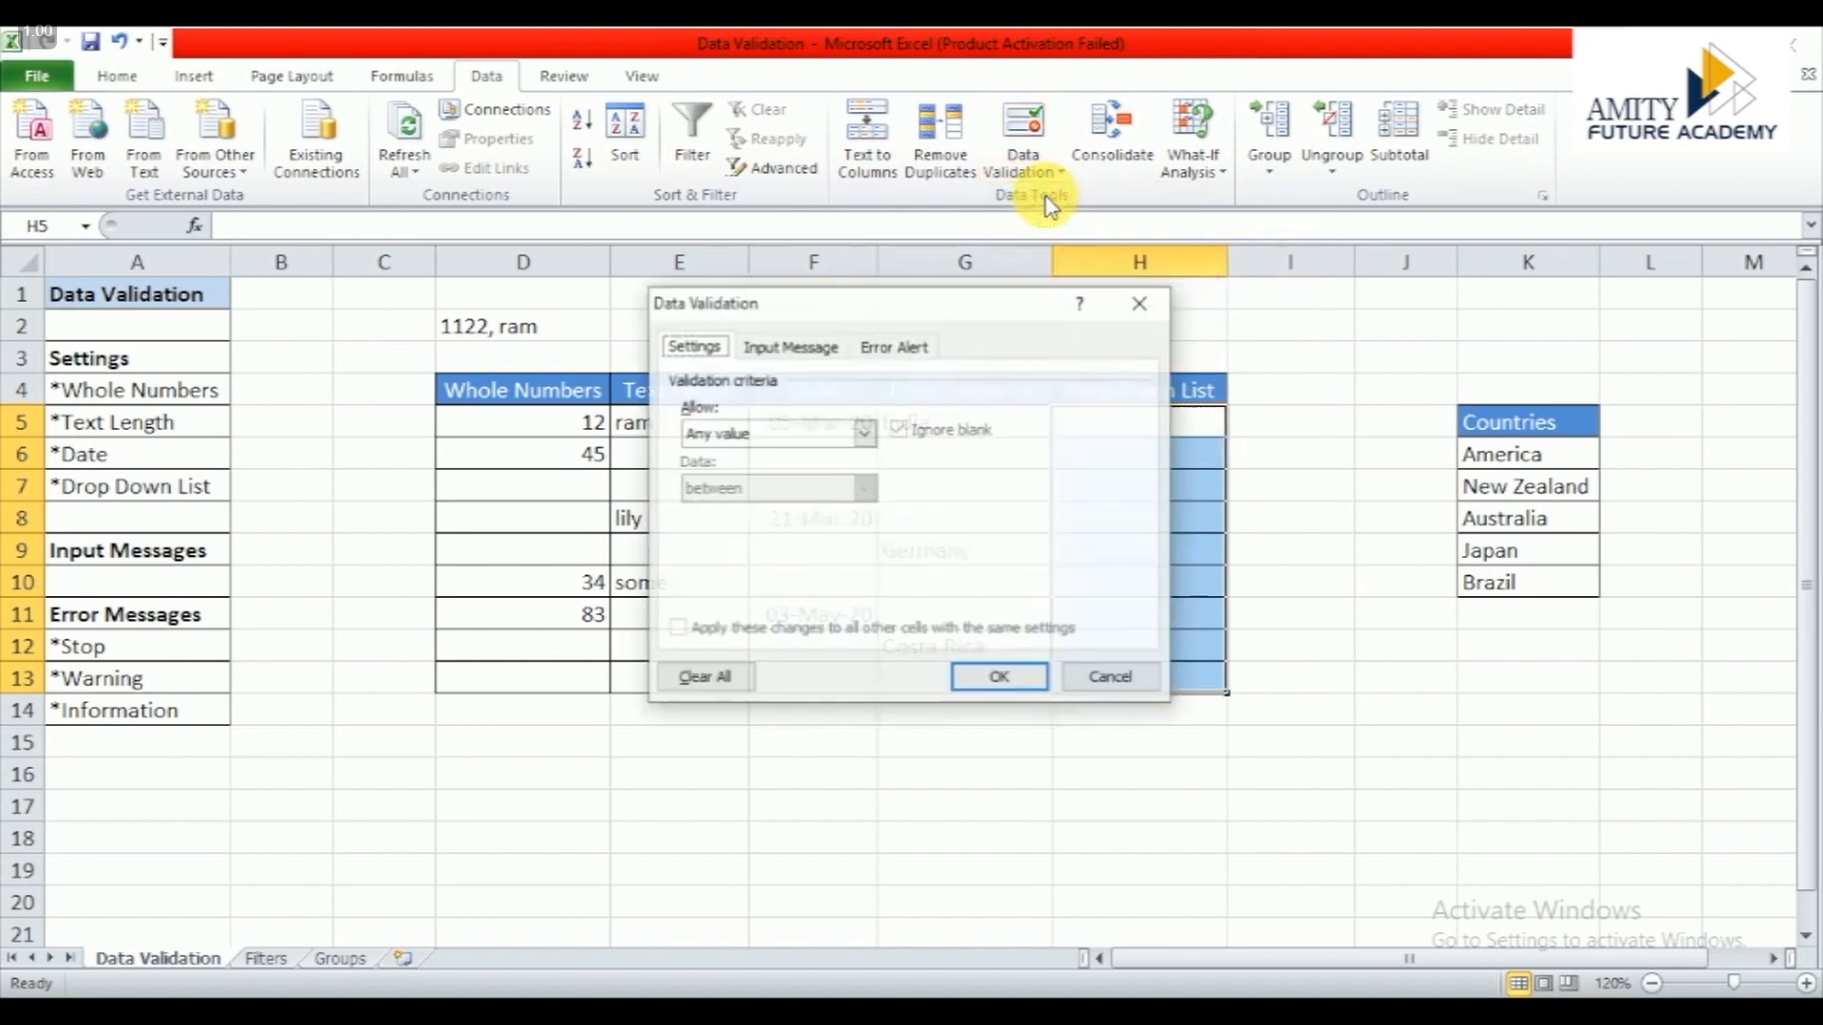
click(864, 432)
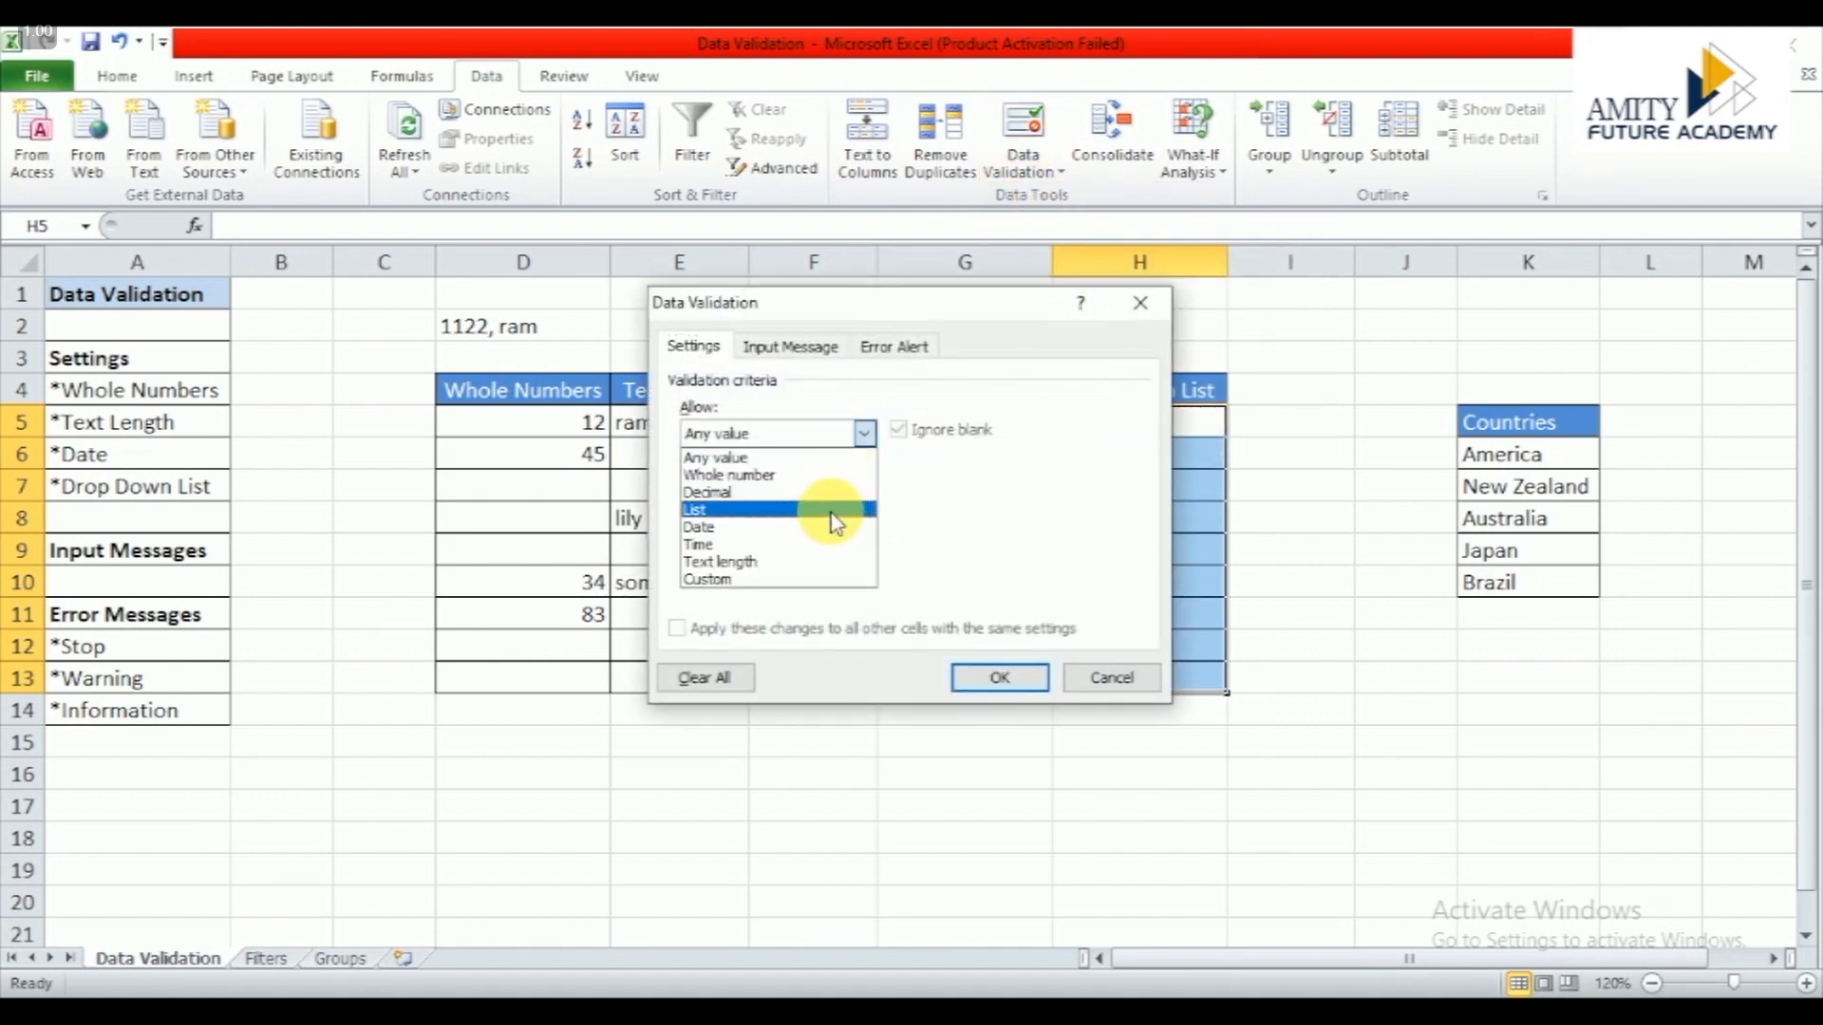
click(834, 510)
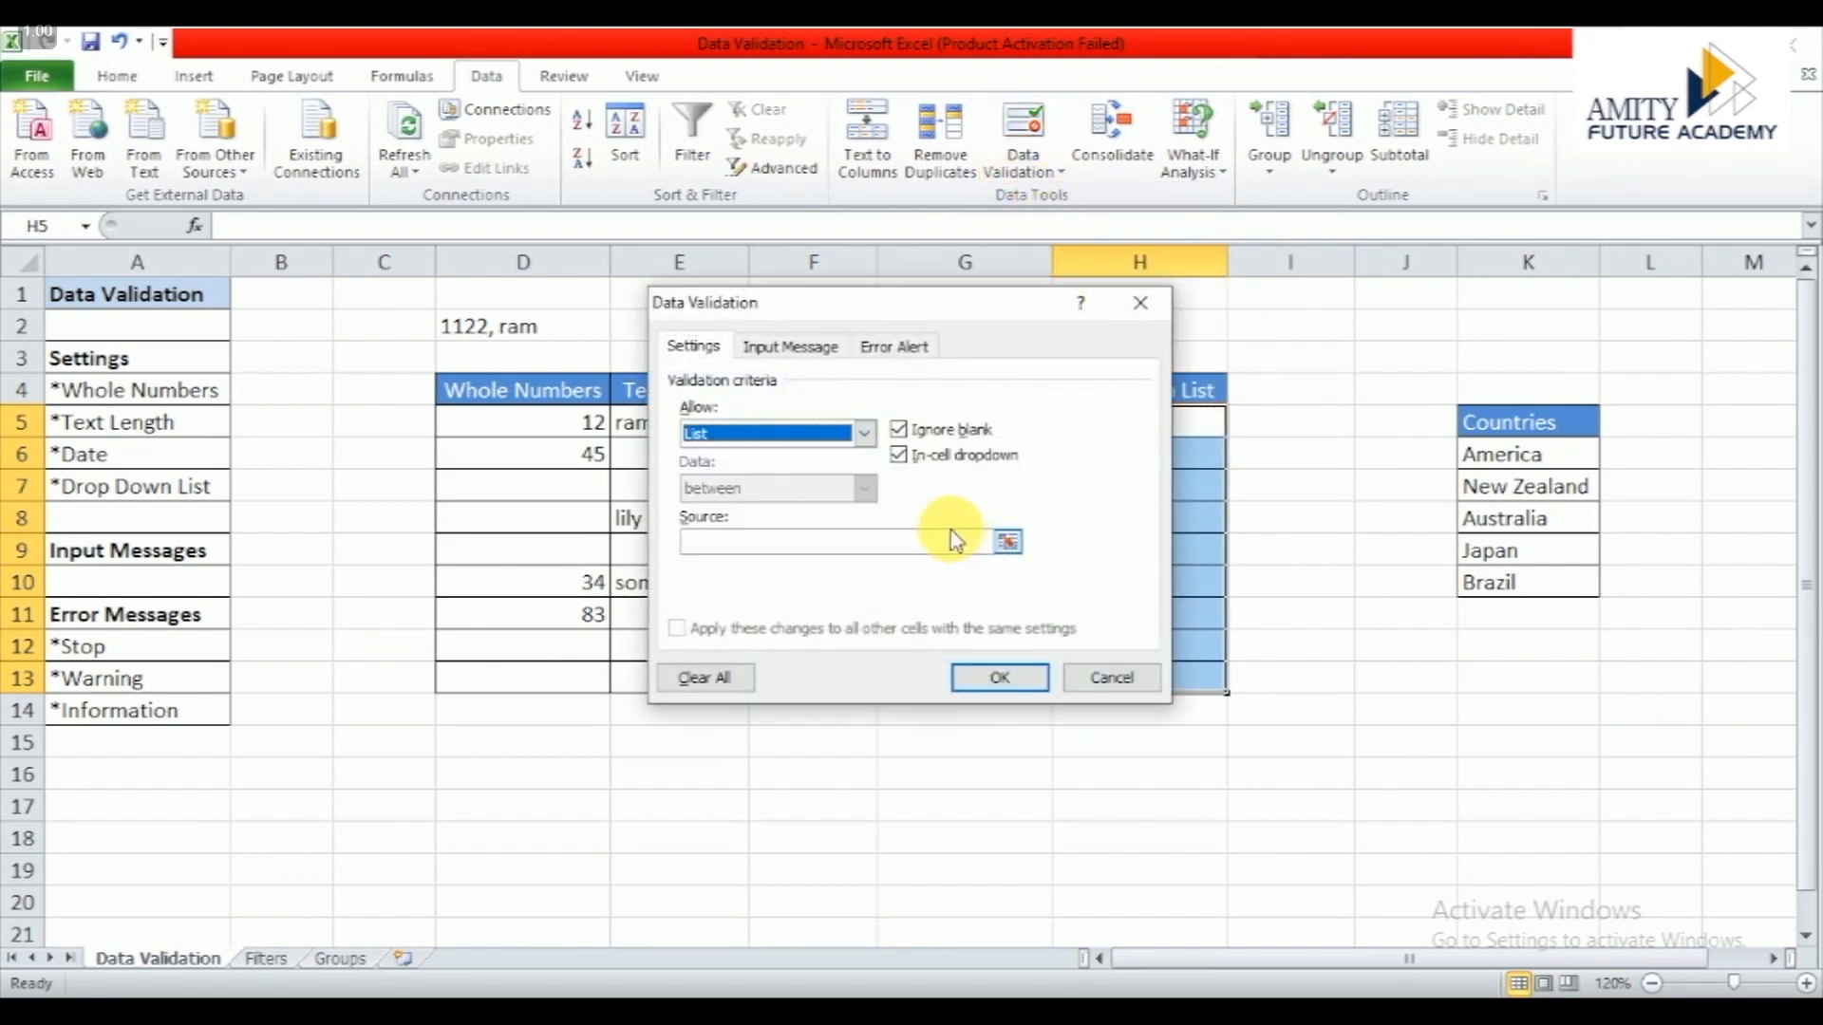
click(1008, 543)
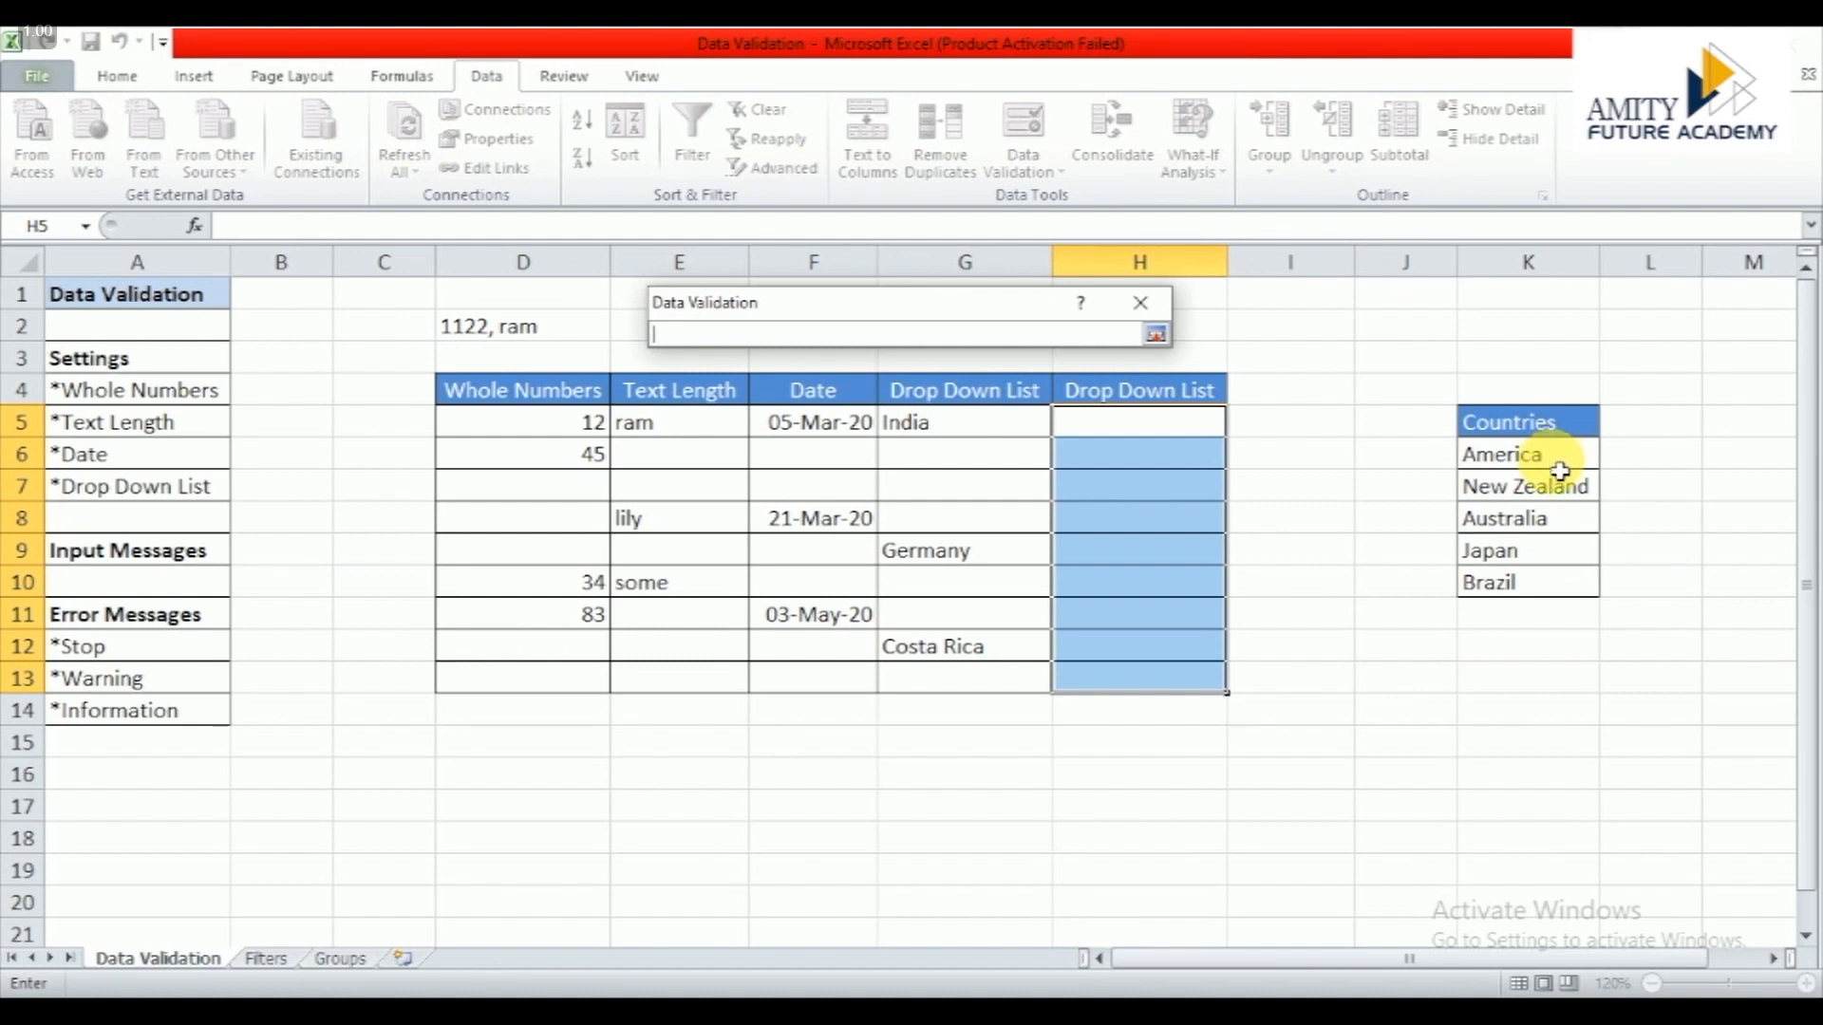
drag(1560, 468, 1581, 589)
key(Return)
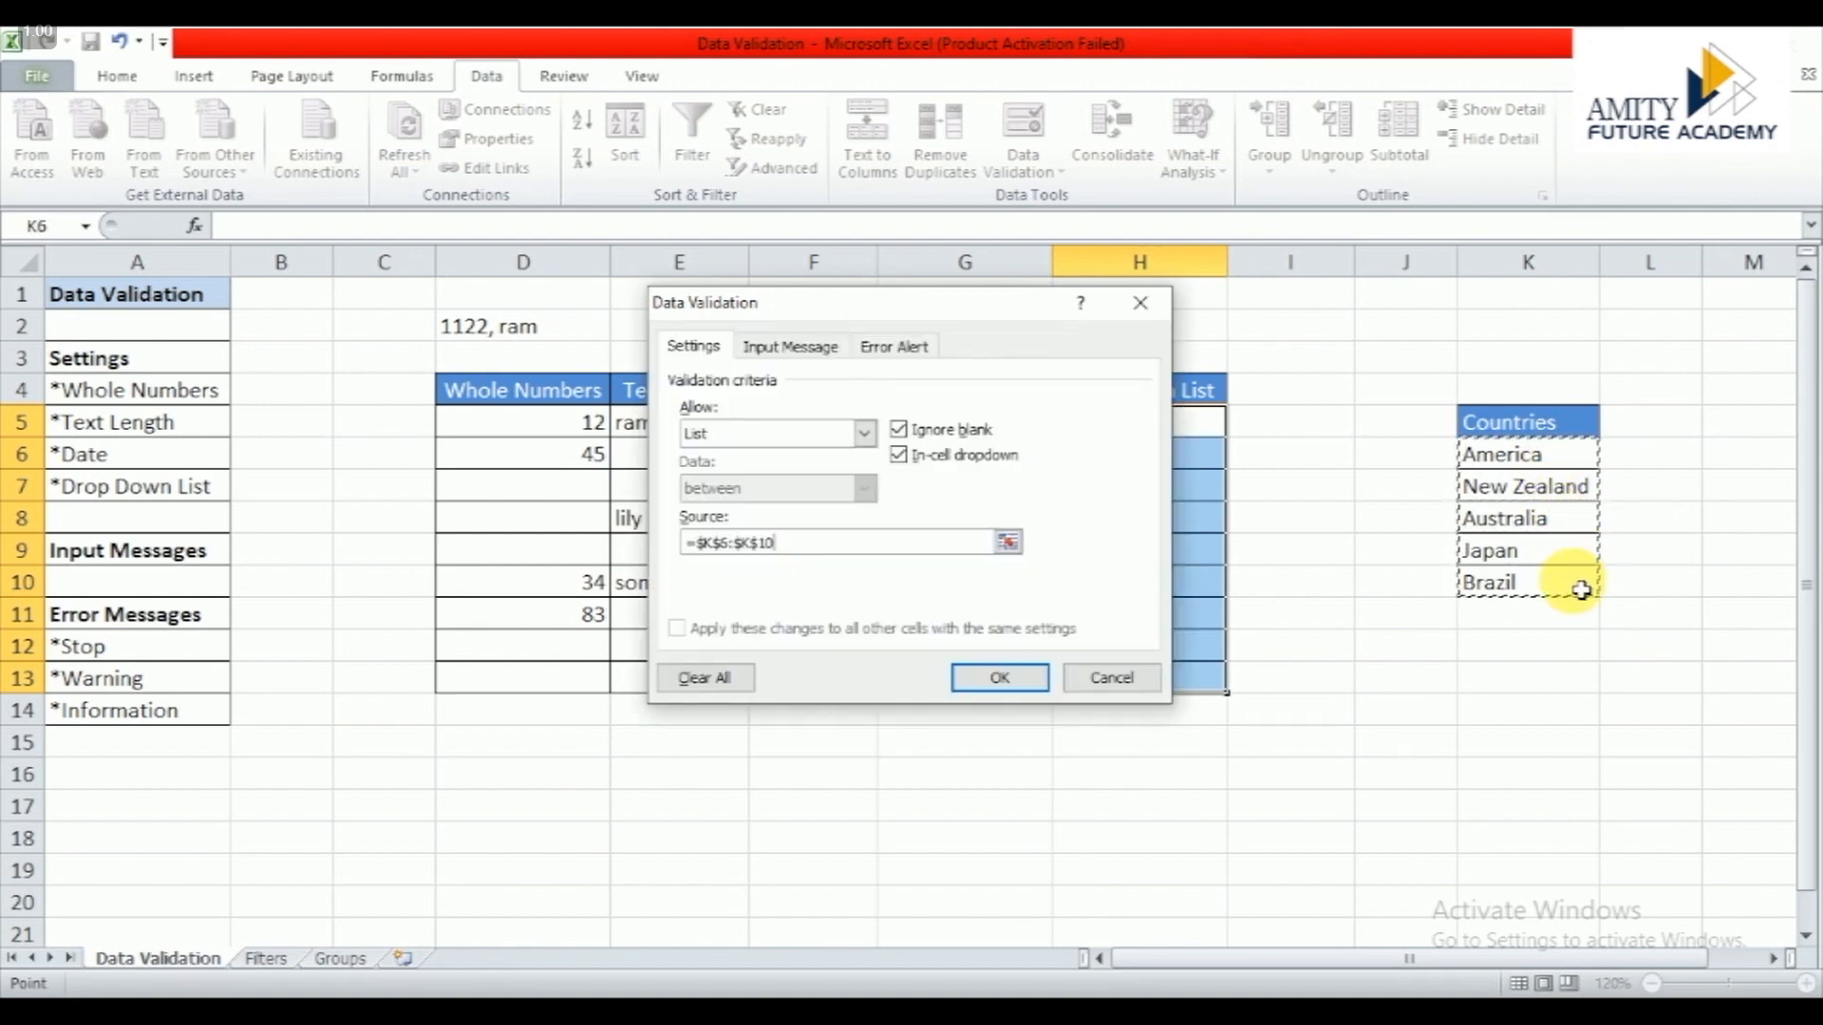
click(1022, 681)
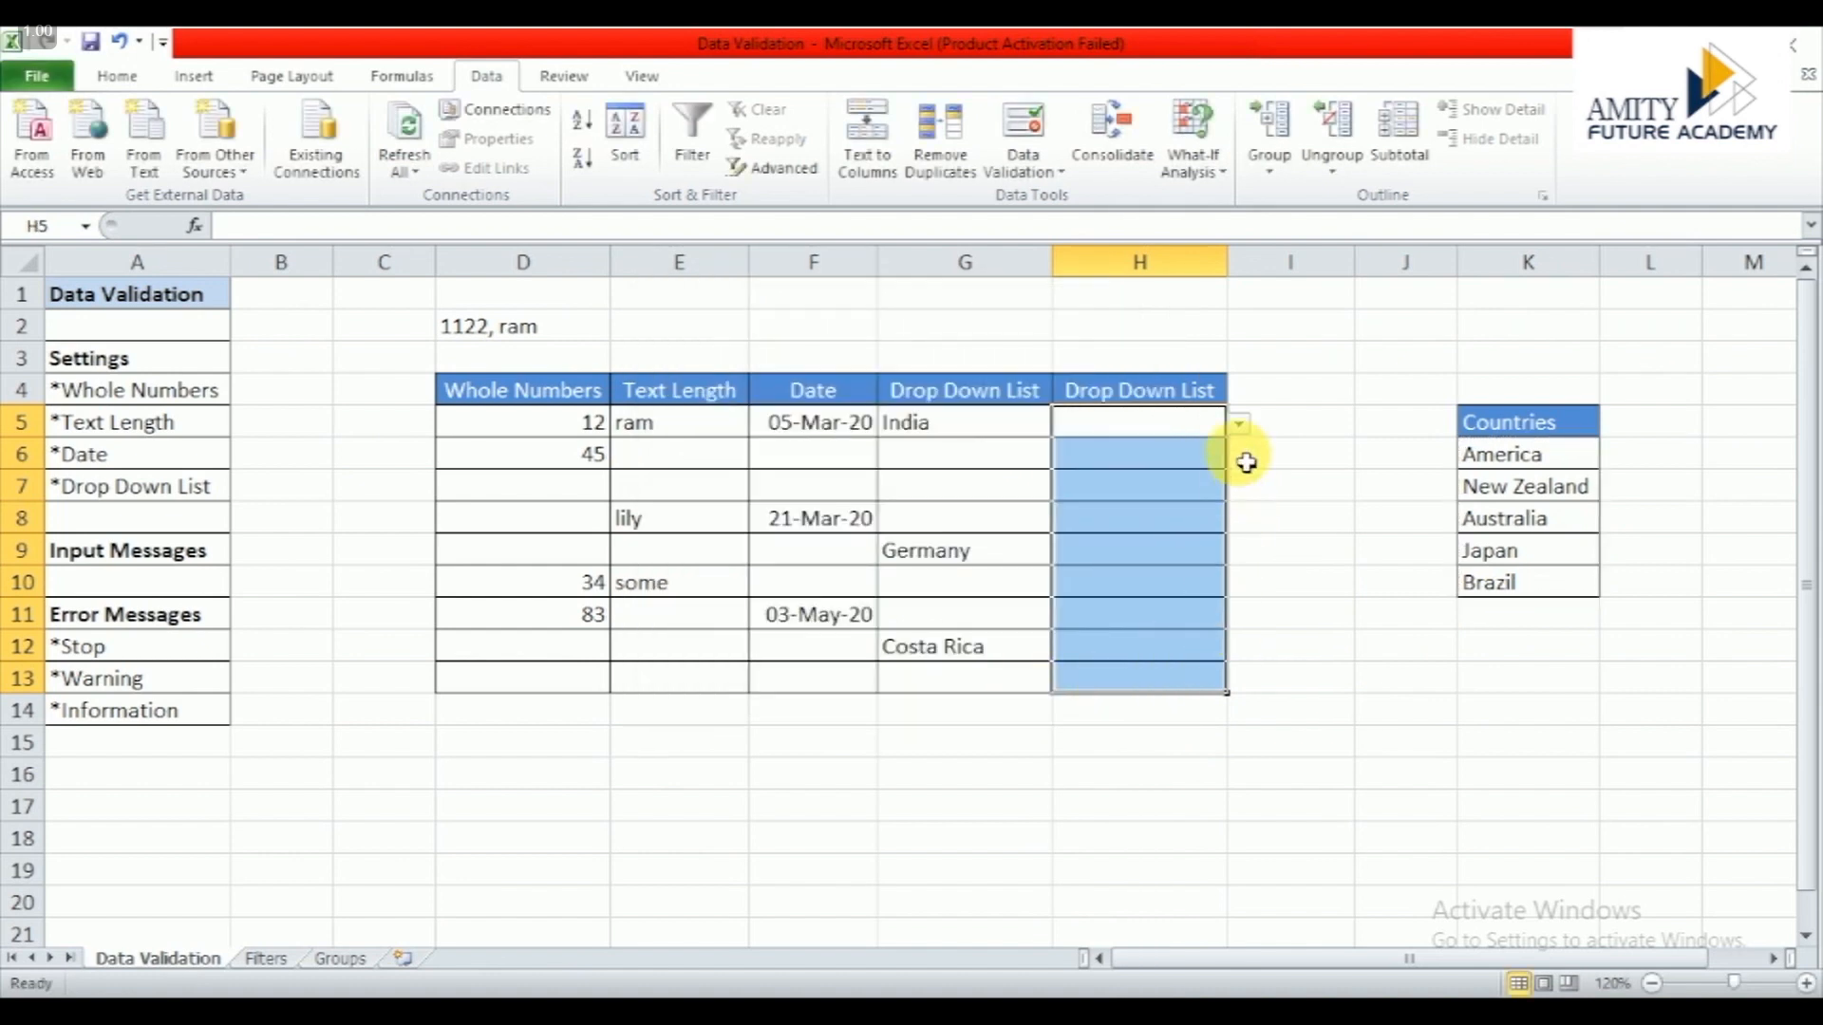
Step: Choose Australia in cells H5 and H9 from their in-cell drop-down lists
click(1244, 433)
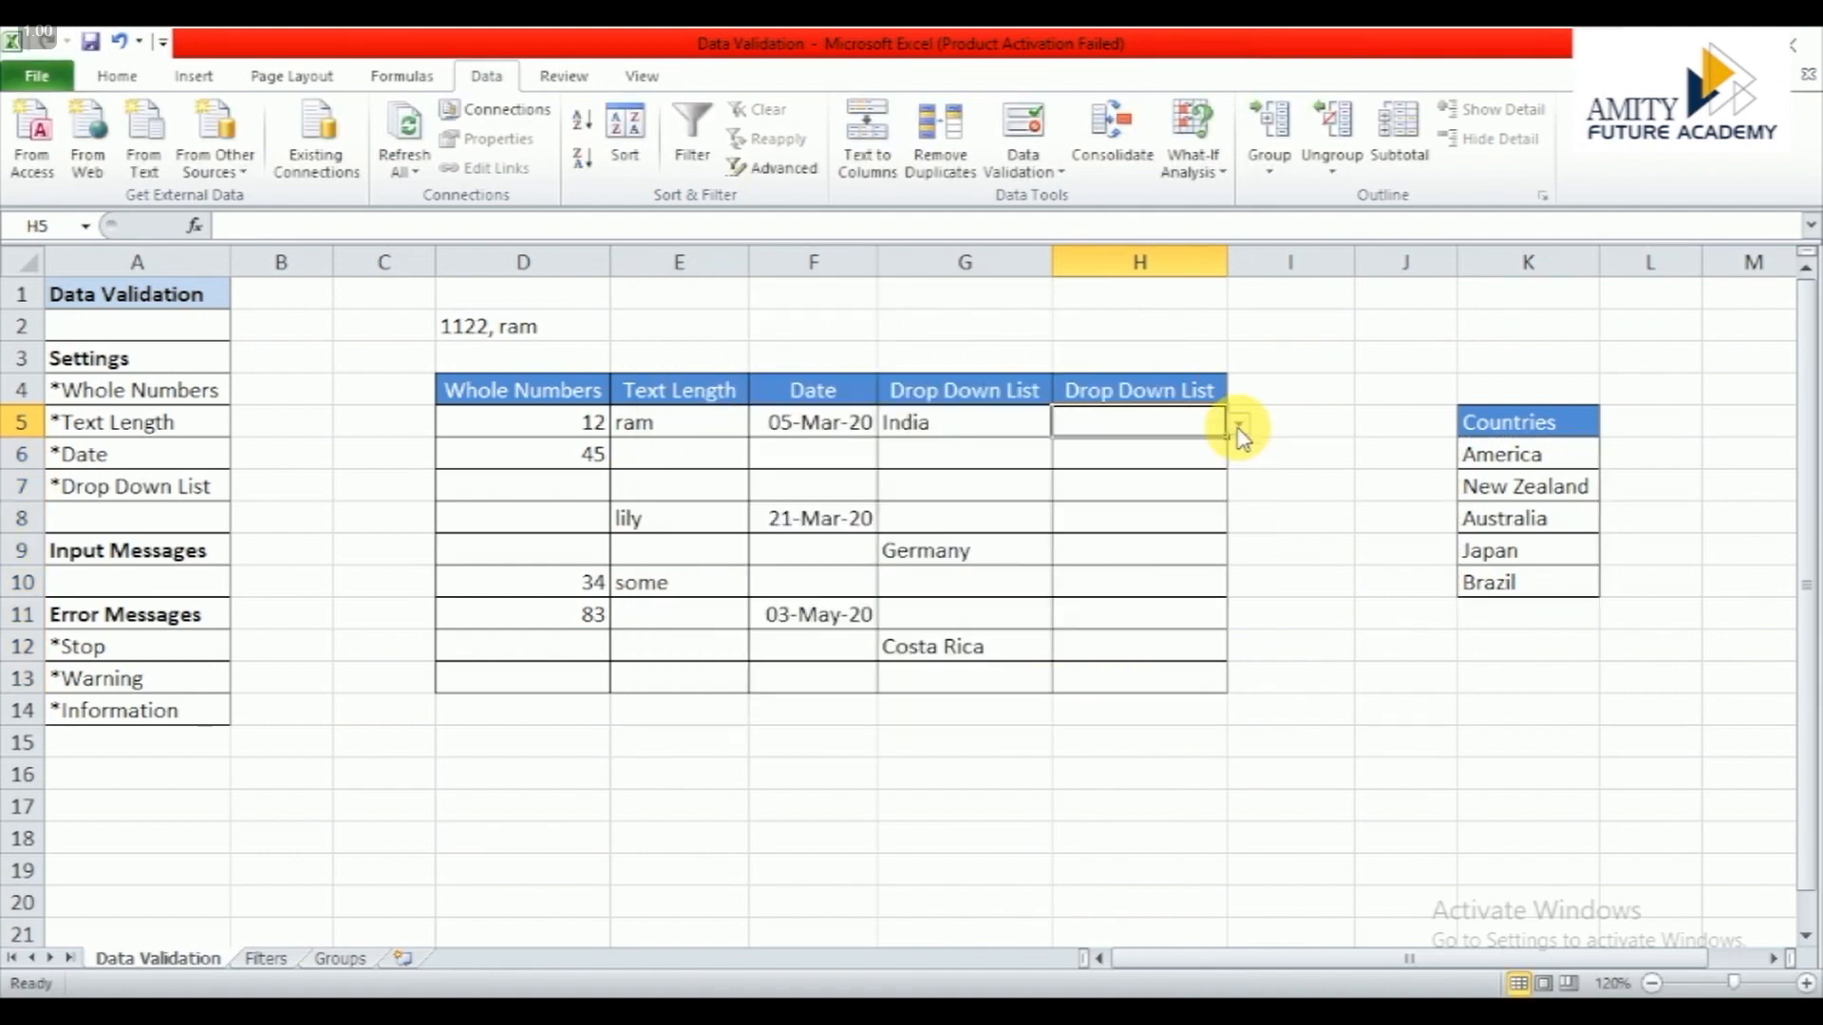
click(1240, 429)
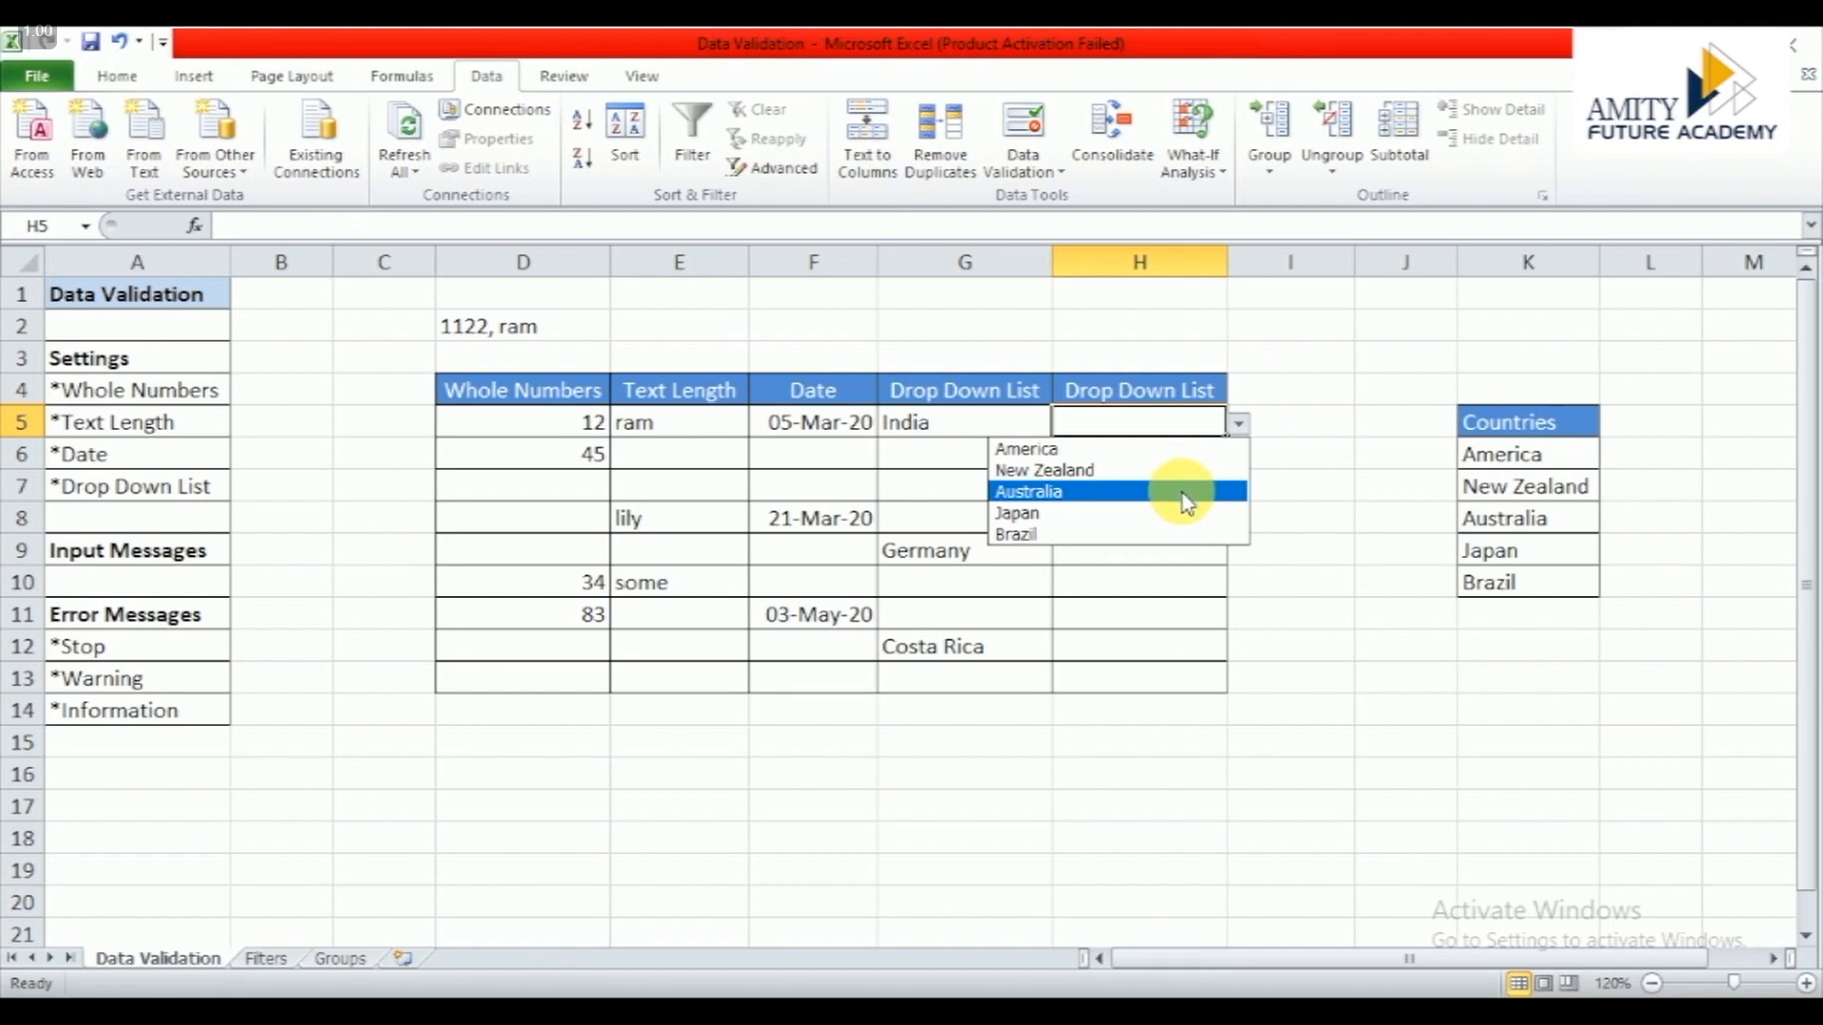
click(1185, 491)
click(1184, 553)
click(1237, 553)
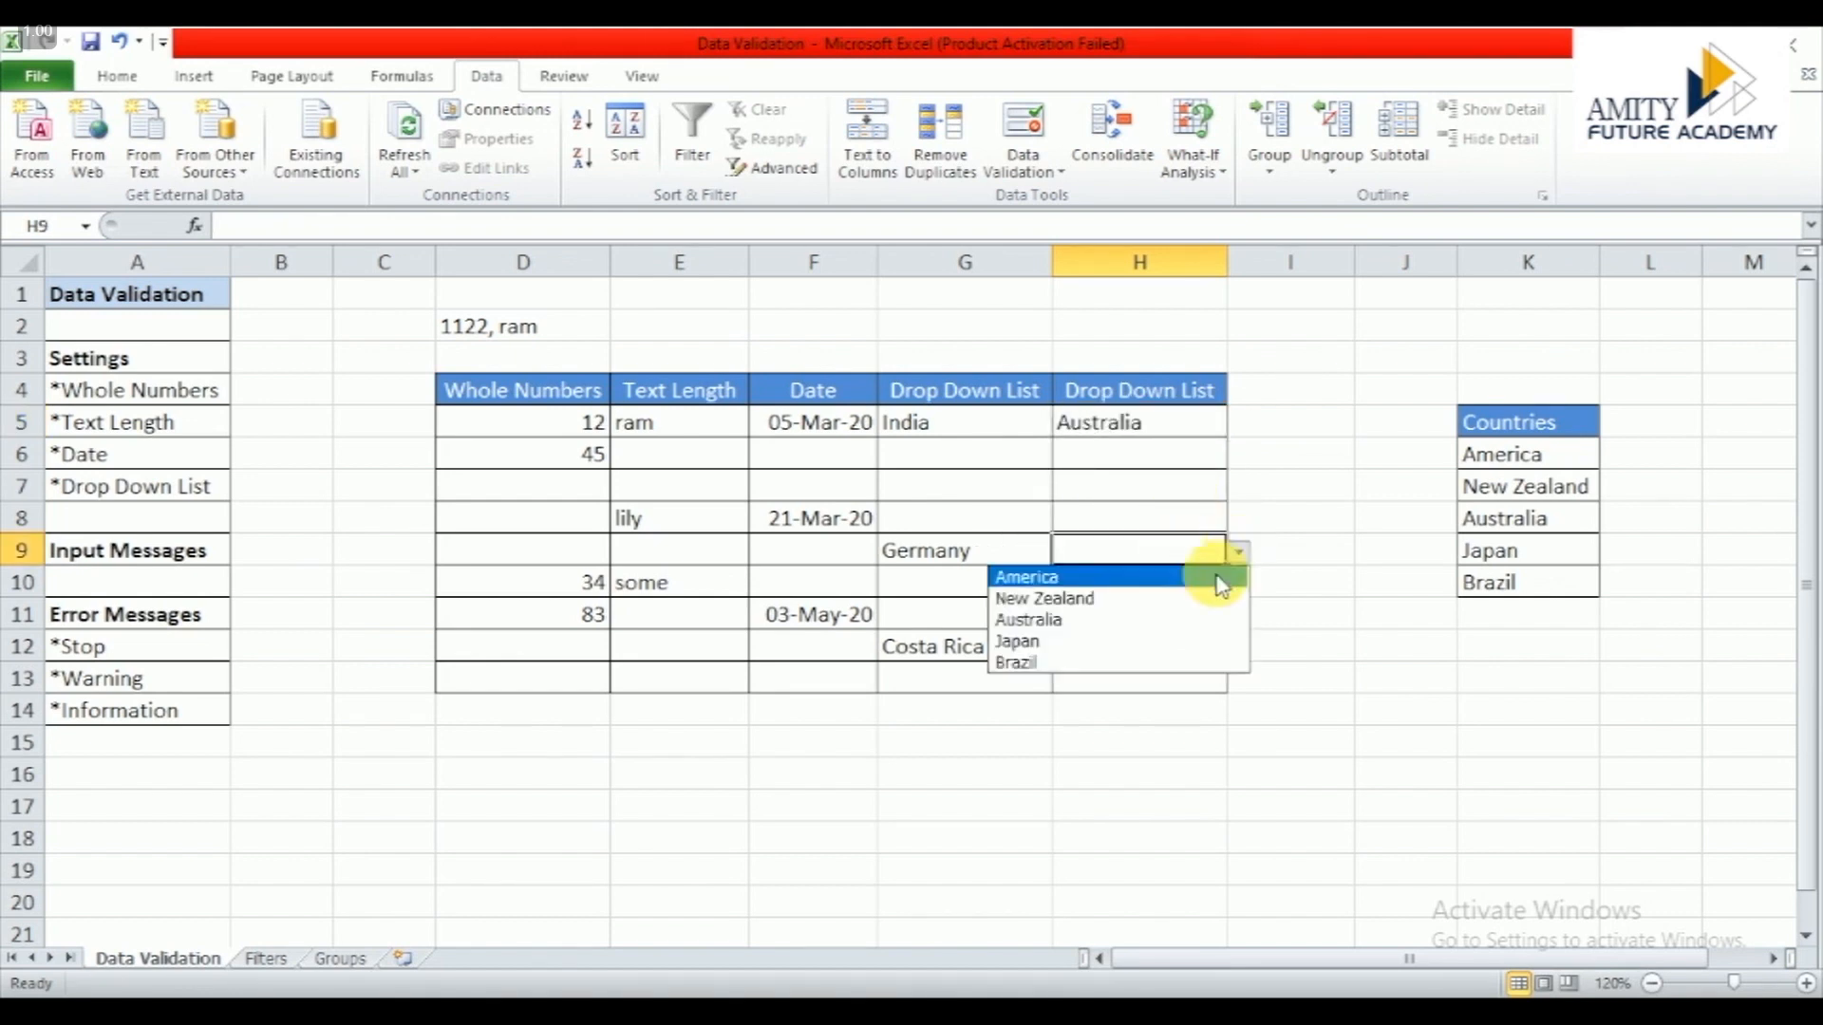
click(1171, 620)
Step: Choose Australia in cell H12 and New Zealand in cell H11 from their in-cell drop-down lists
click(1187, 647)
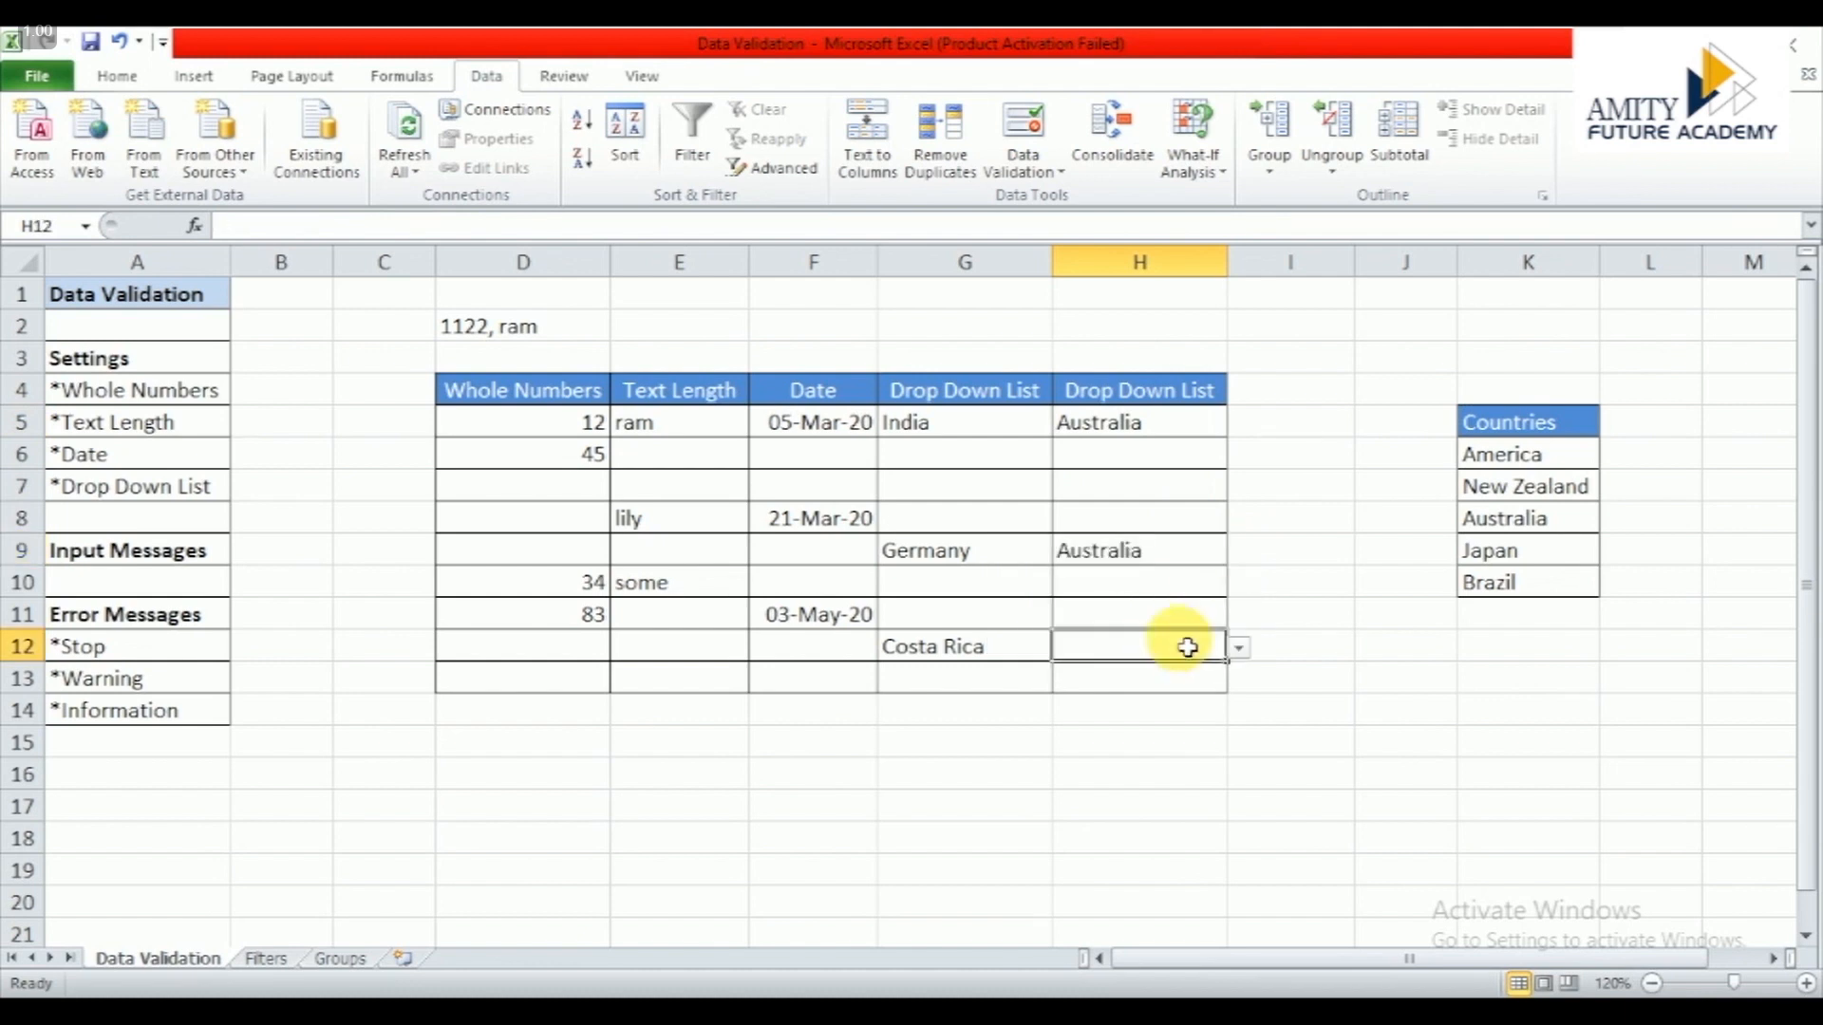
click(1238, 647)
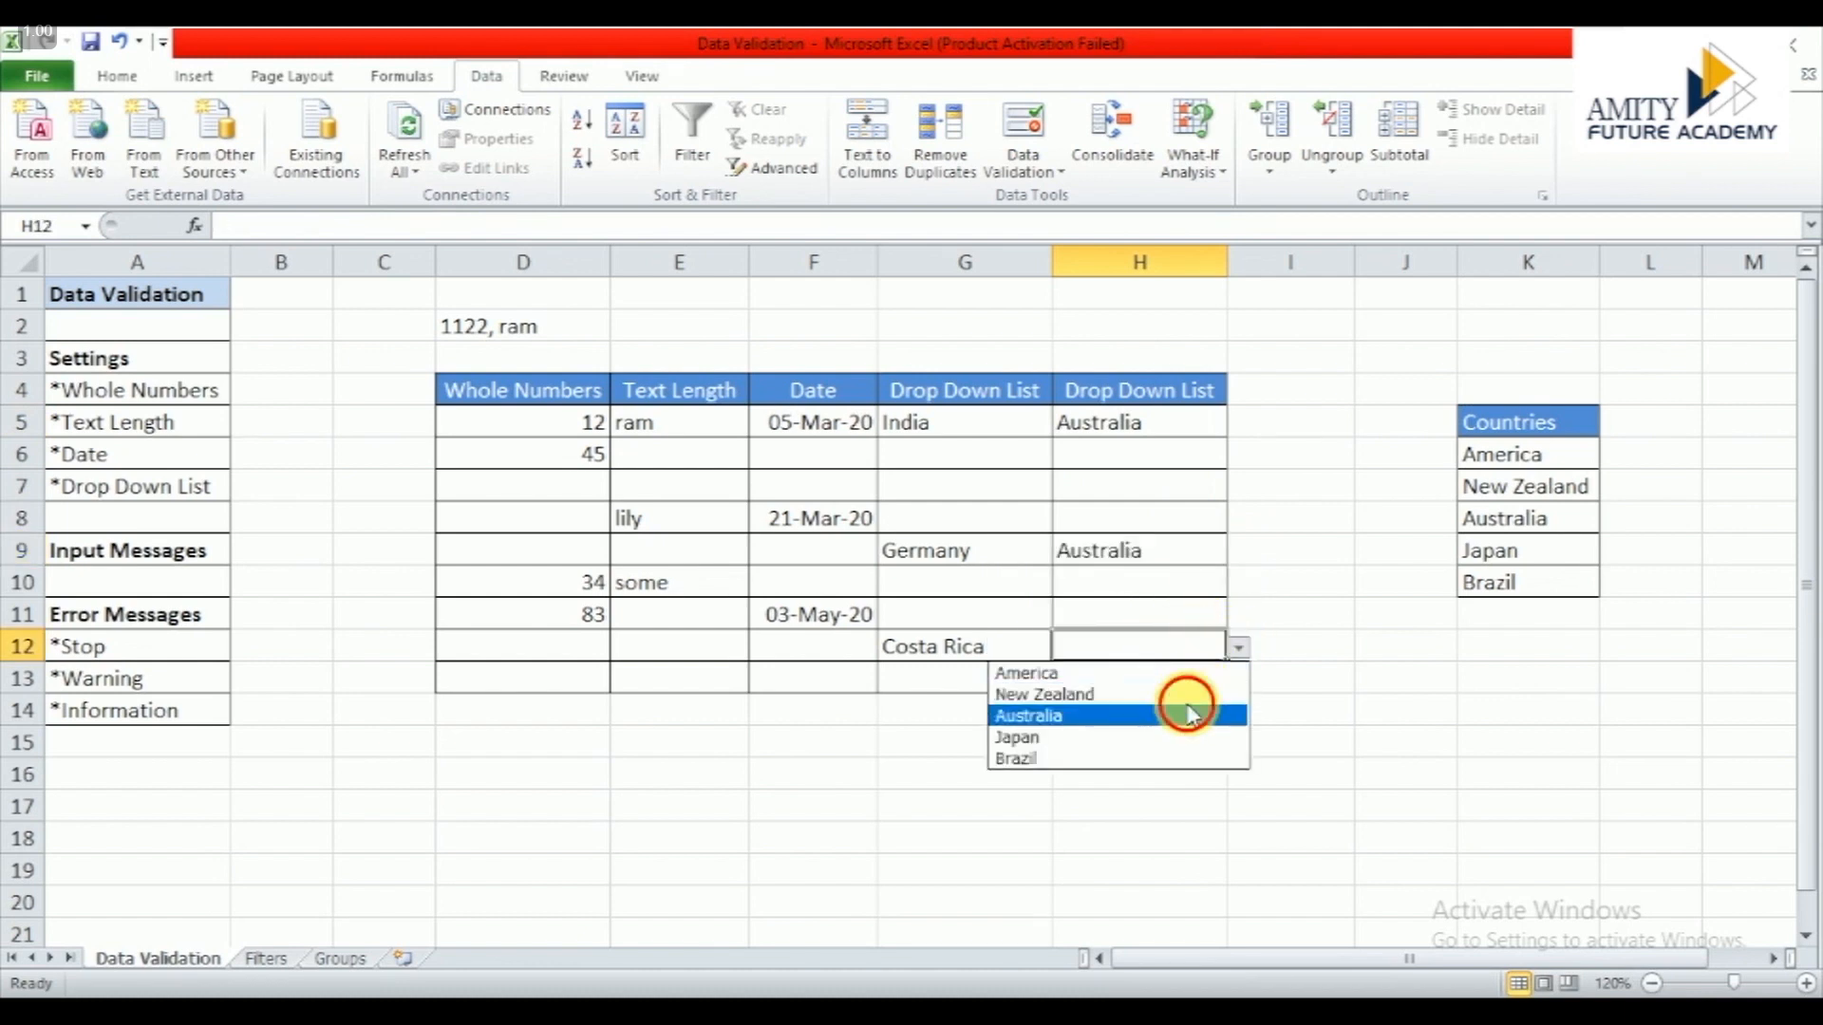
click(1187, 714)
click(1213, 609)
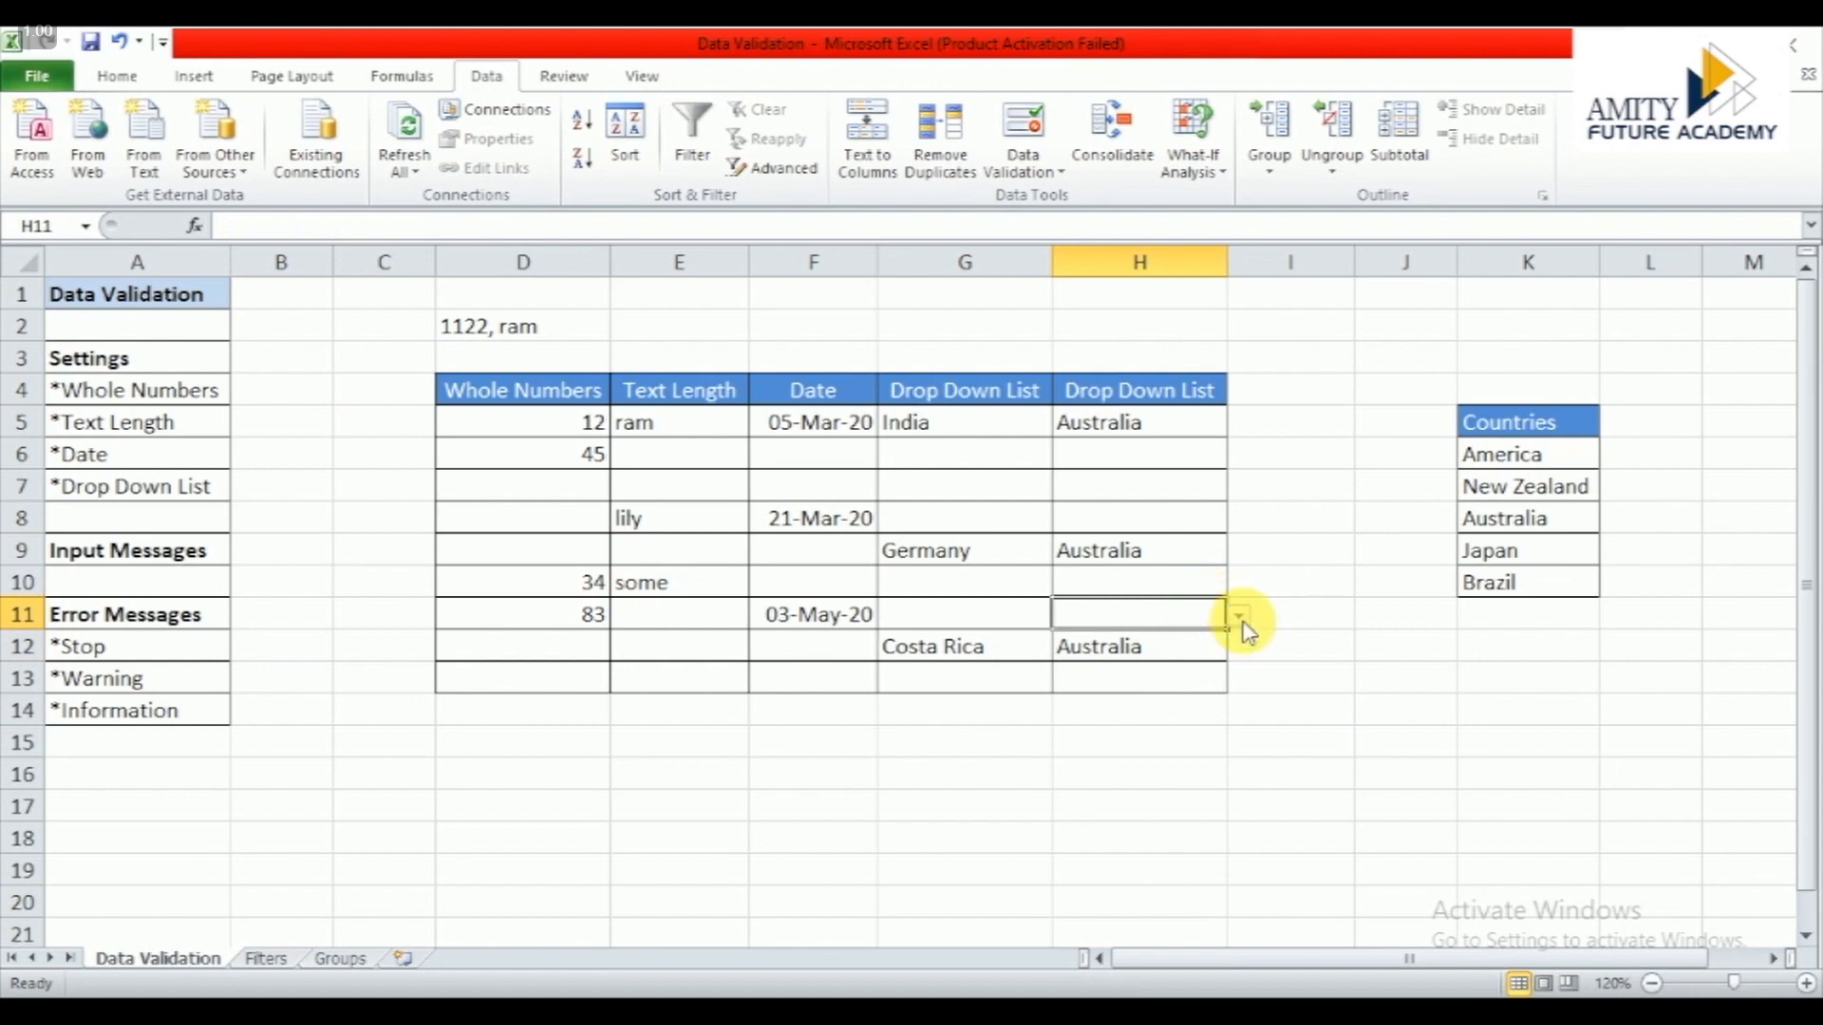
click(1239, 619)
click(1200, 663)
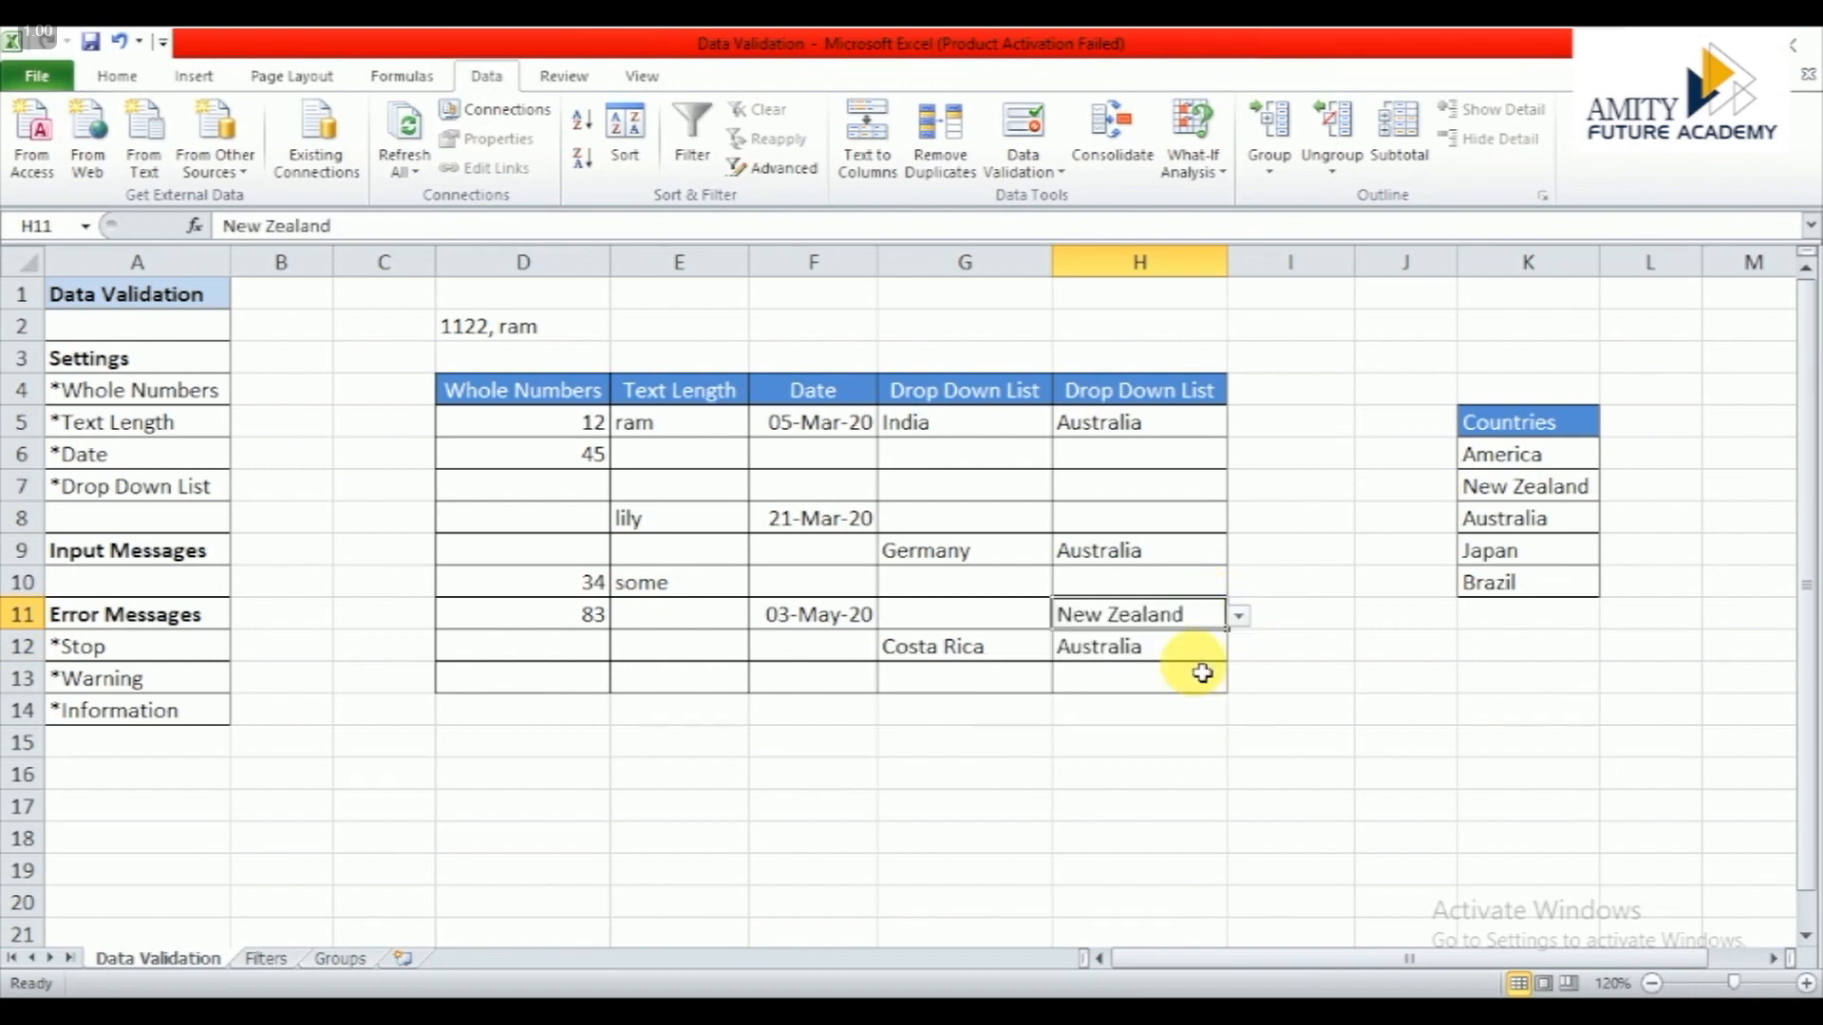
click(1192, 425)
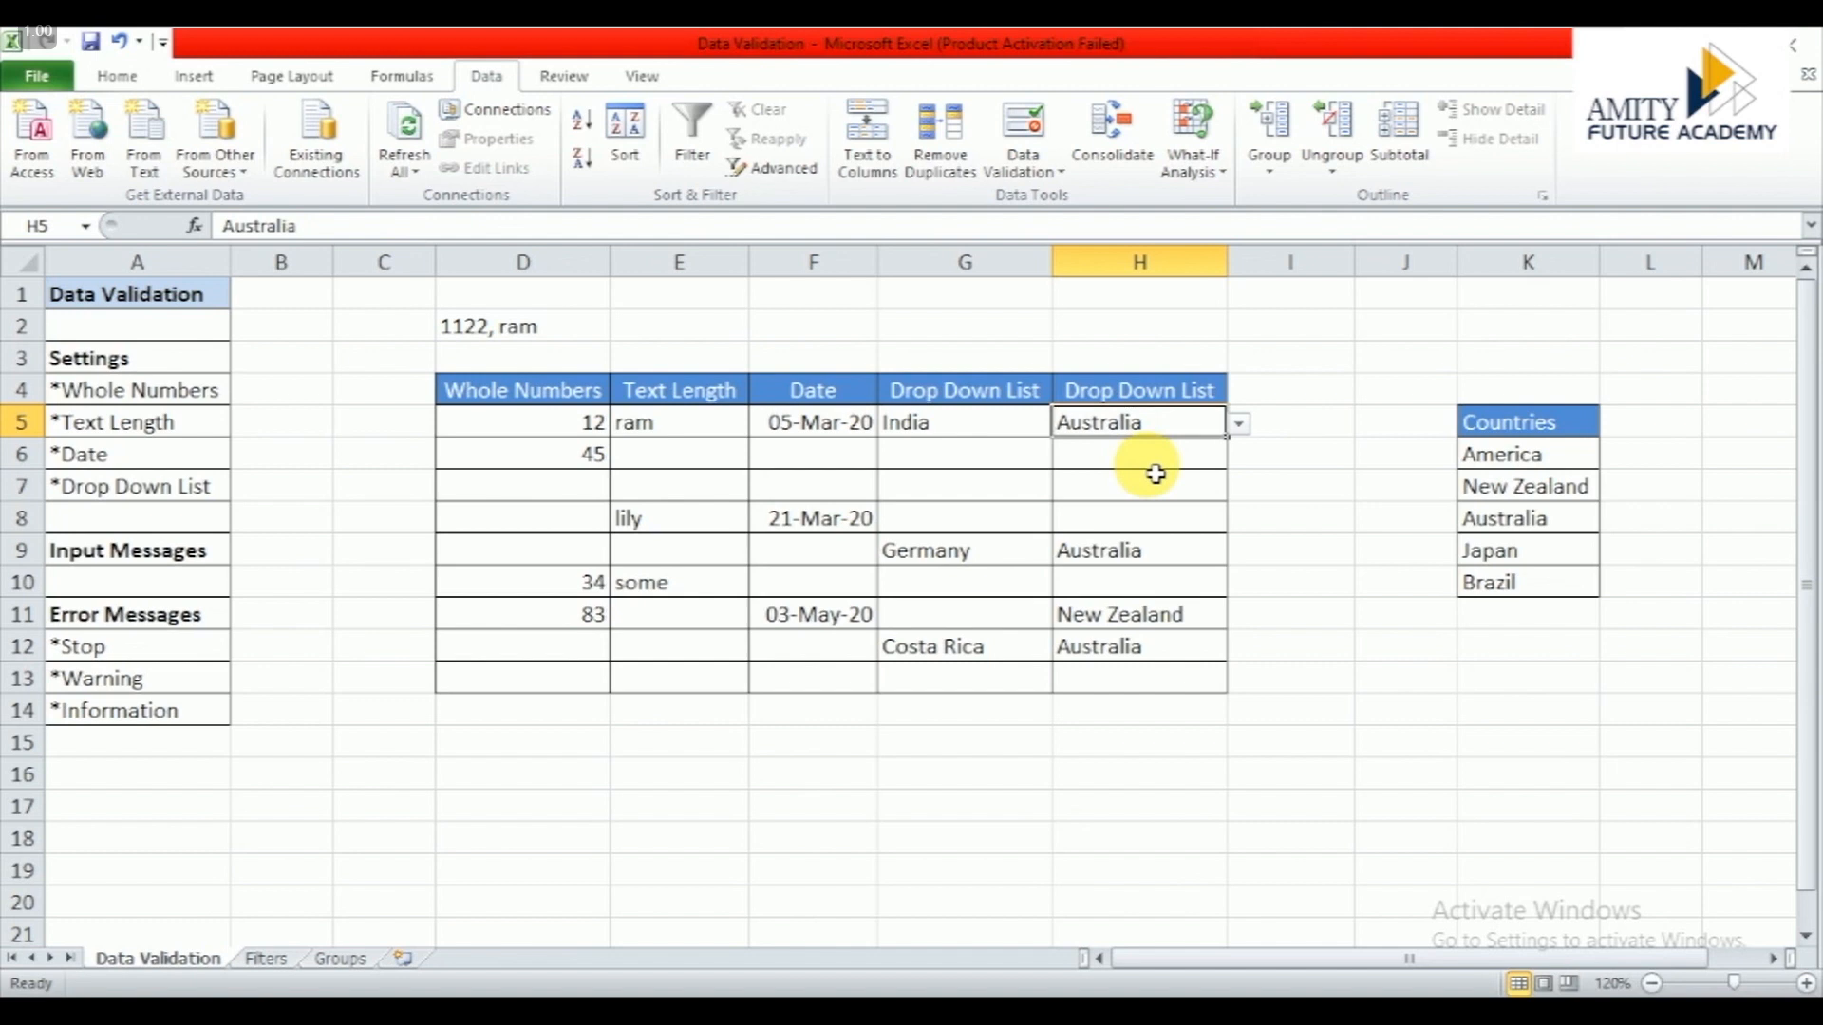
Step: Set the data validation error alert style to Stop for the Text Length cells E5:E13
click(690, 467)
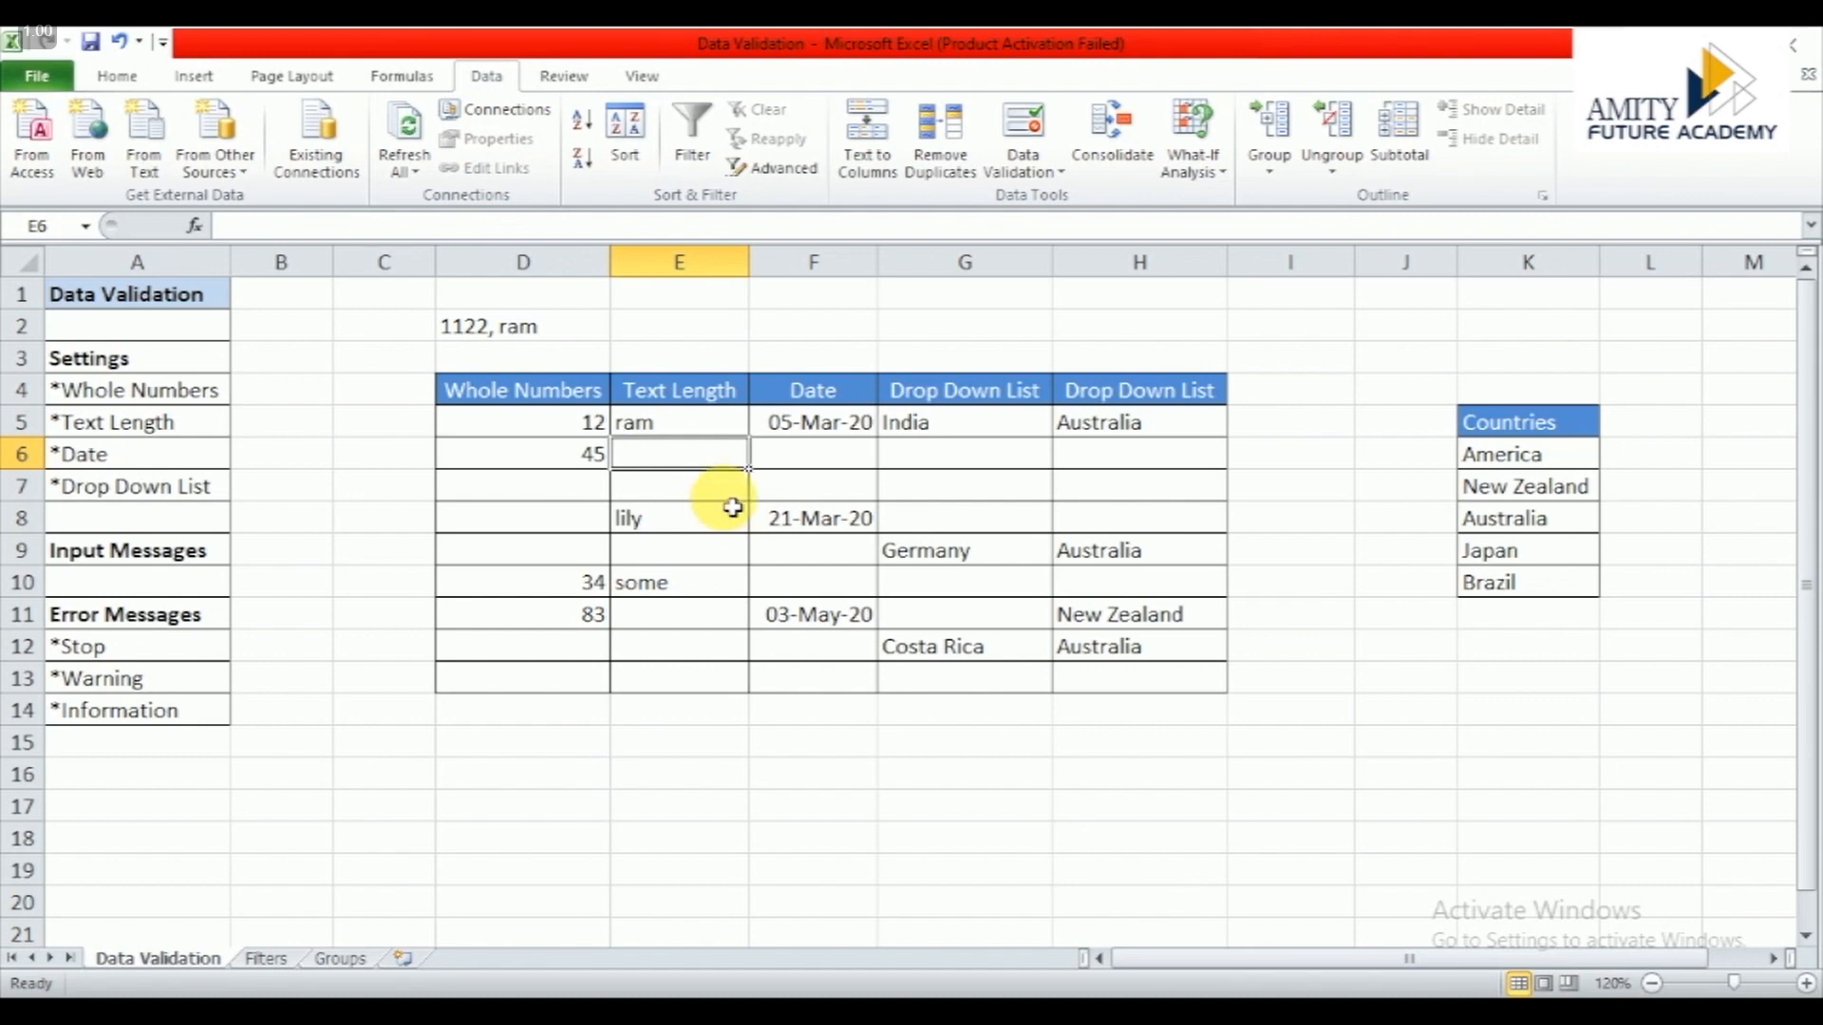
key(Up)
key(shift+Down)
key(shift+Down)
key(shift+Down)
key(shift+Down)
key(shift+Down)
key(shift+Down)
key(shift+Down)
key(shift+Down)
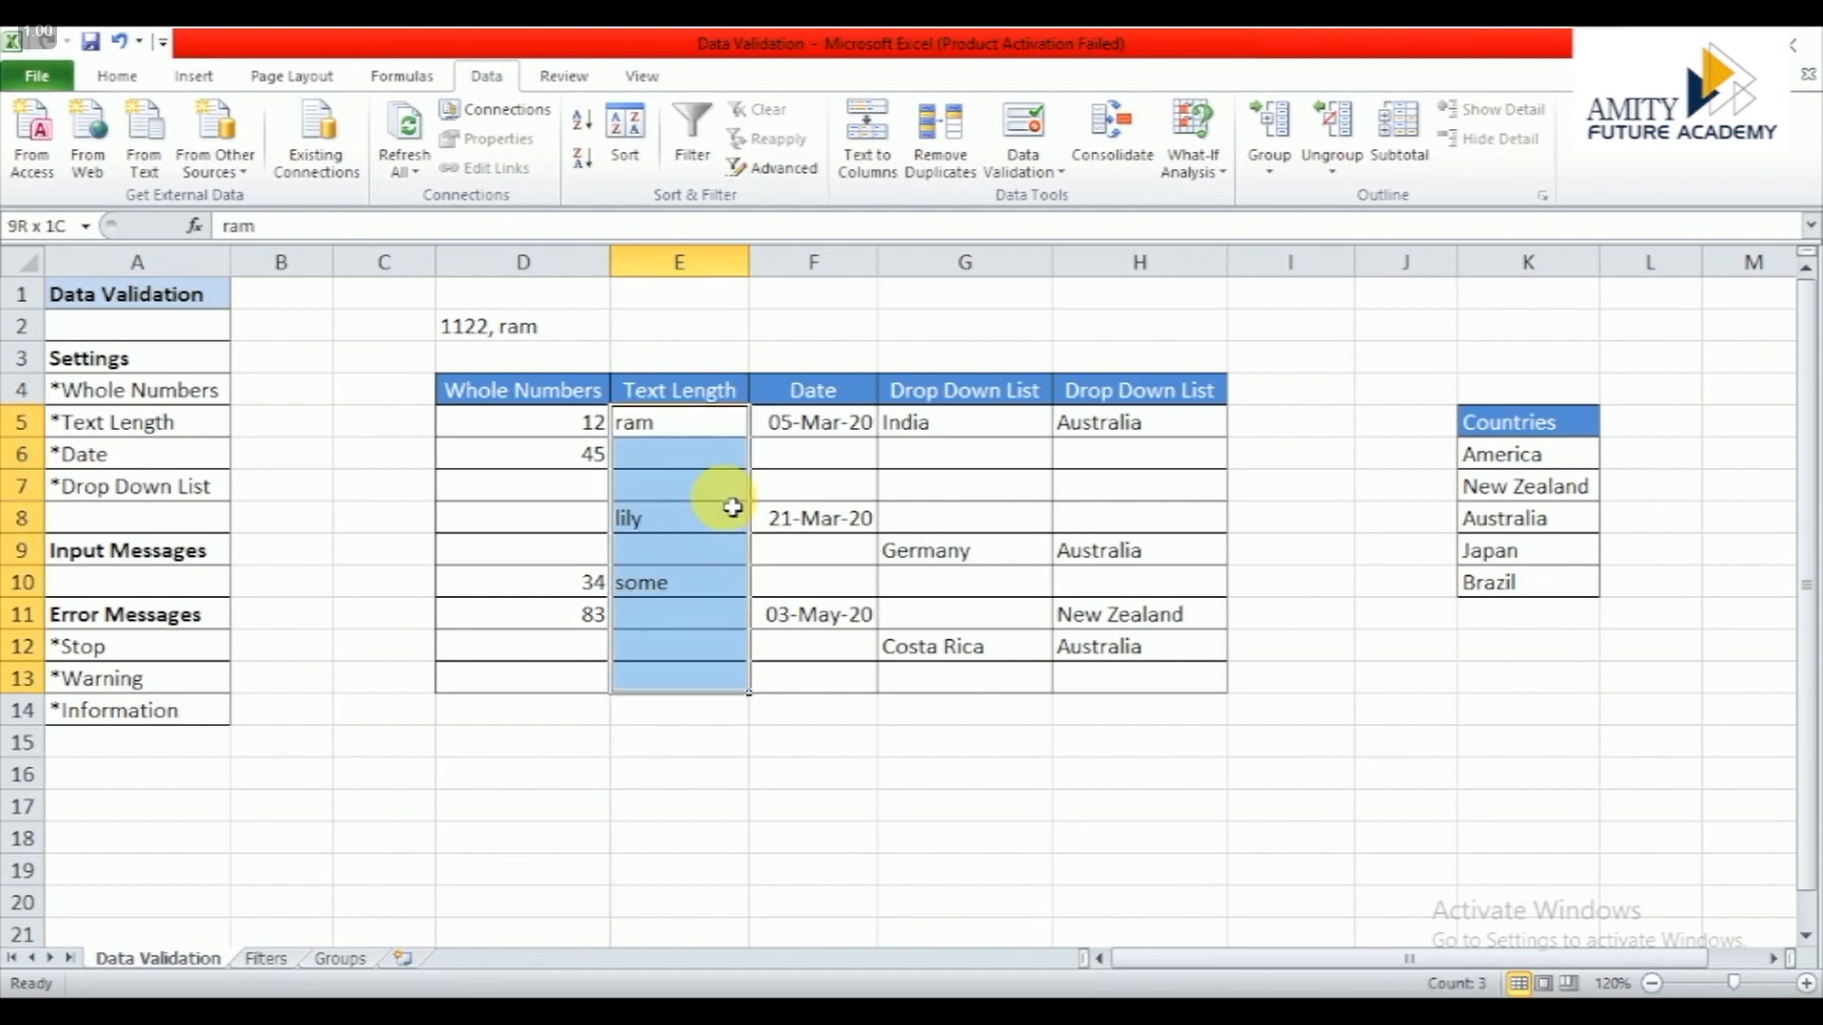
click(1019, 169)
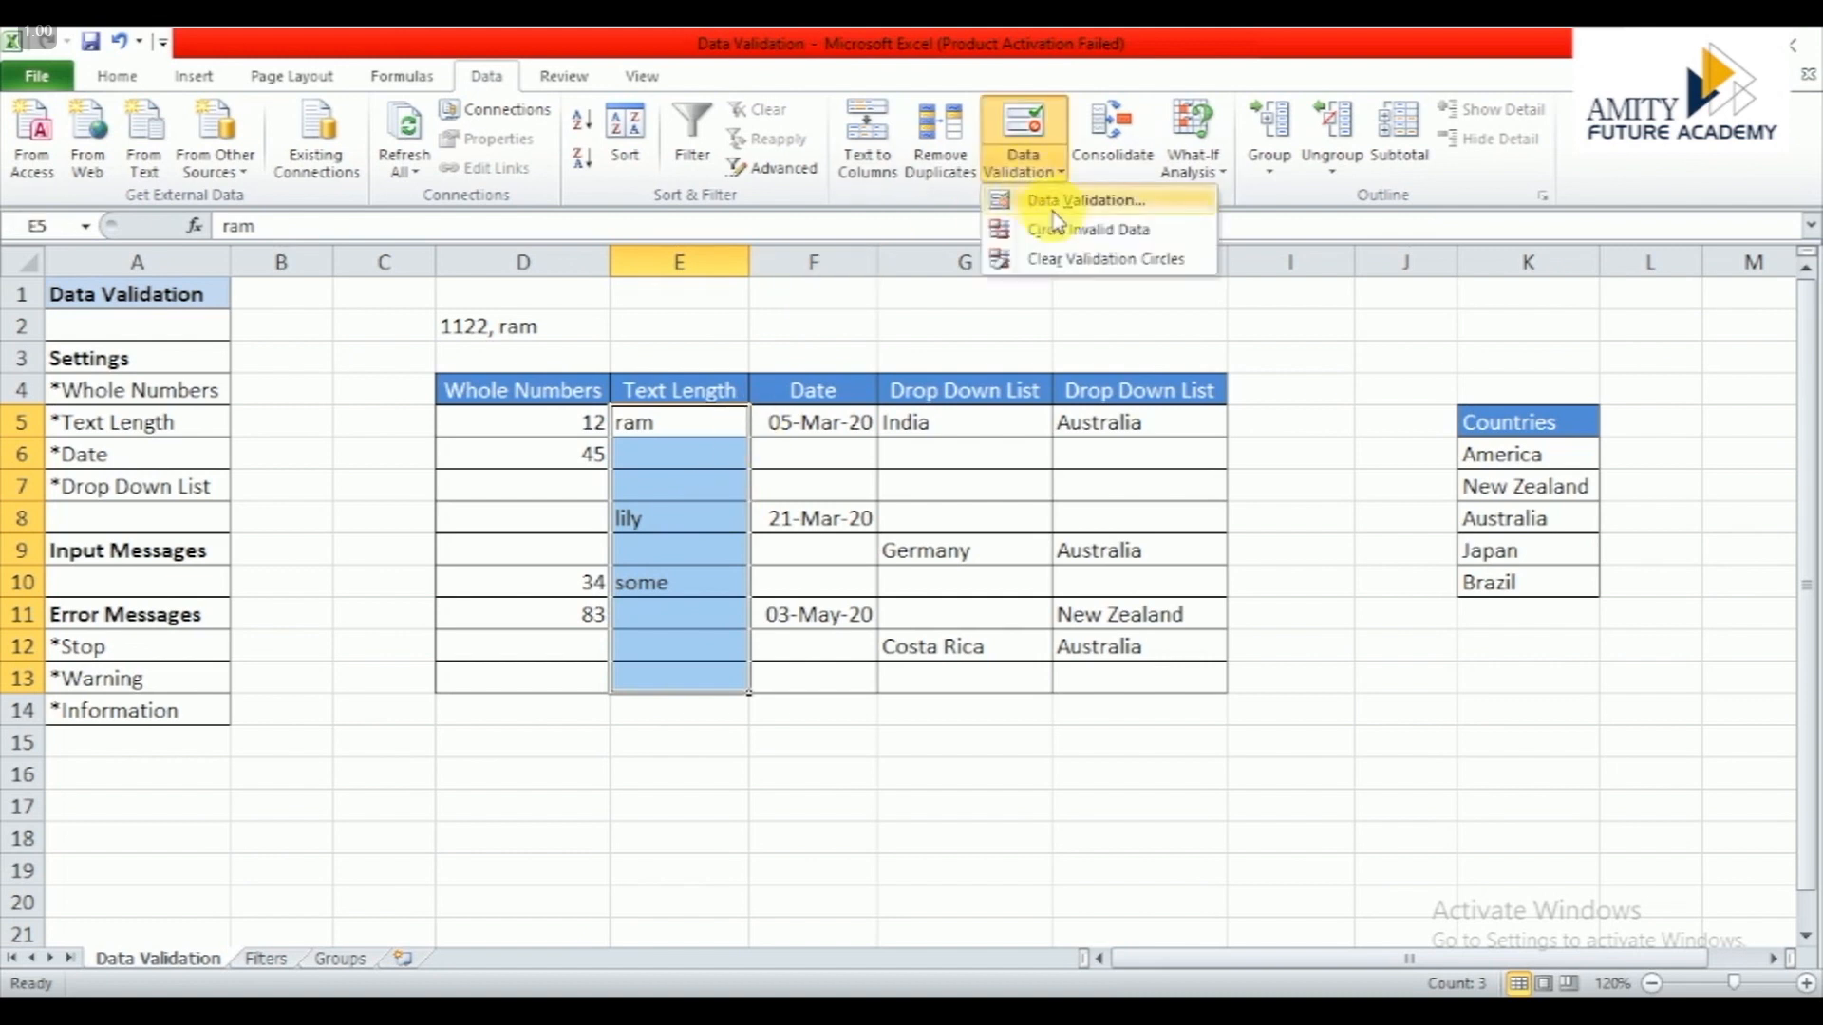
click(1056, 200)
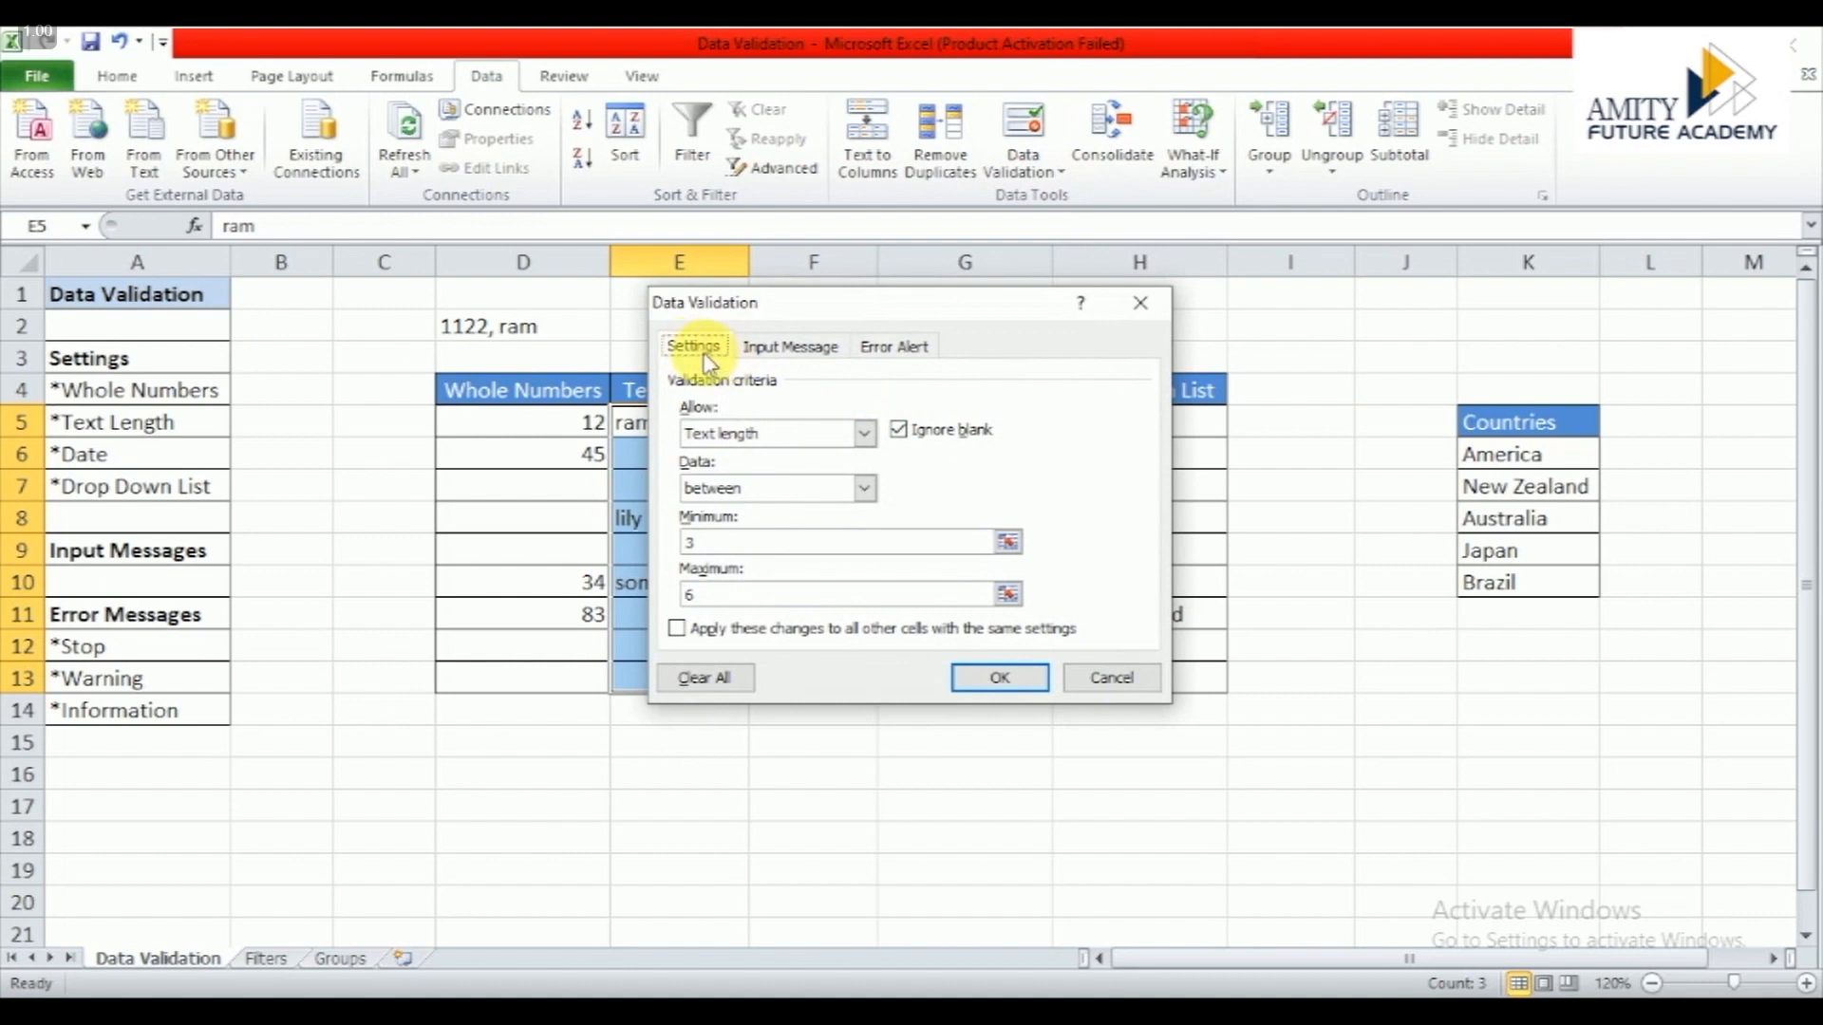
click(895, 348)
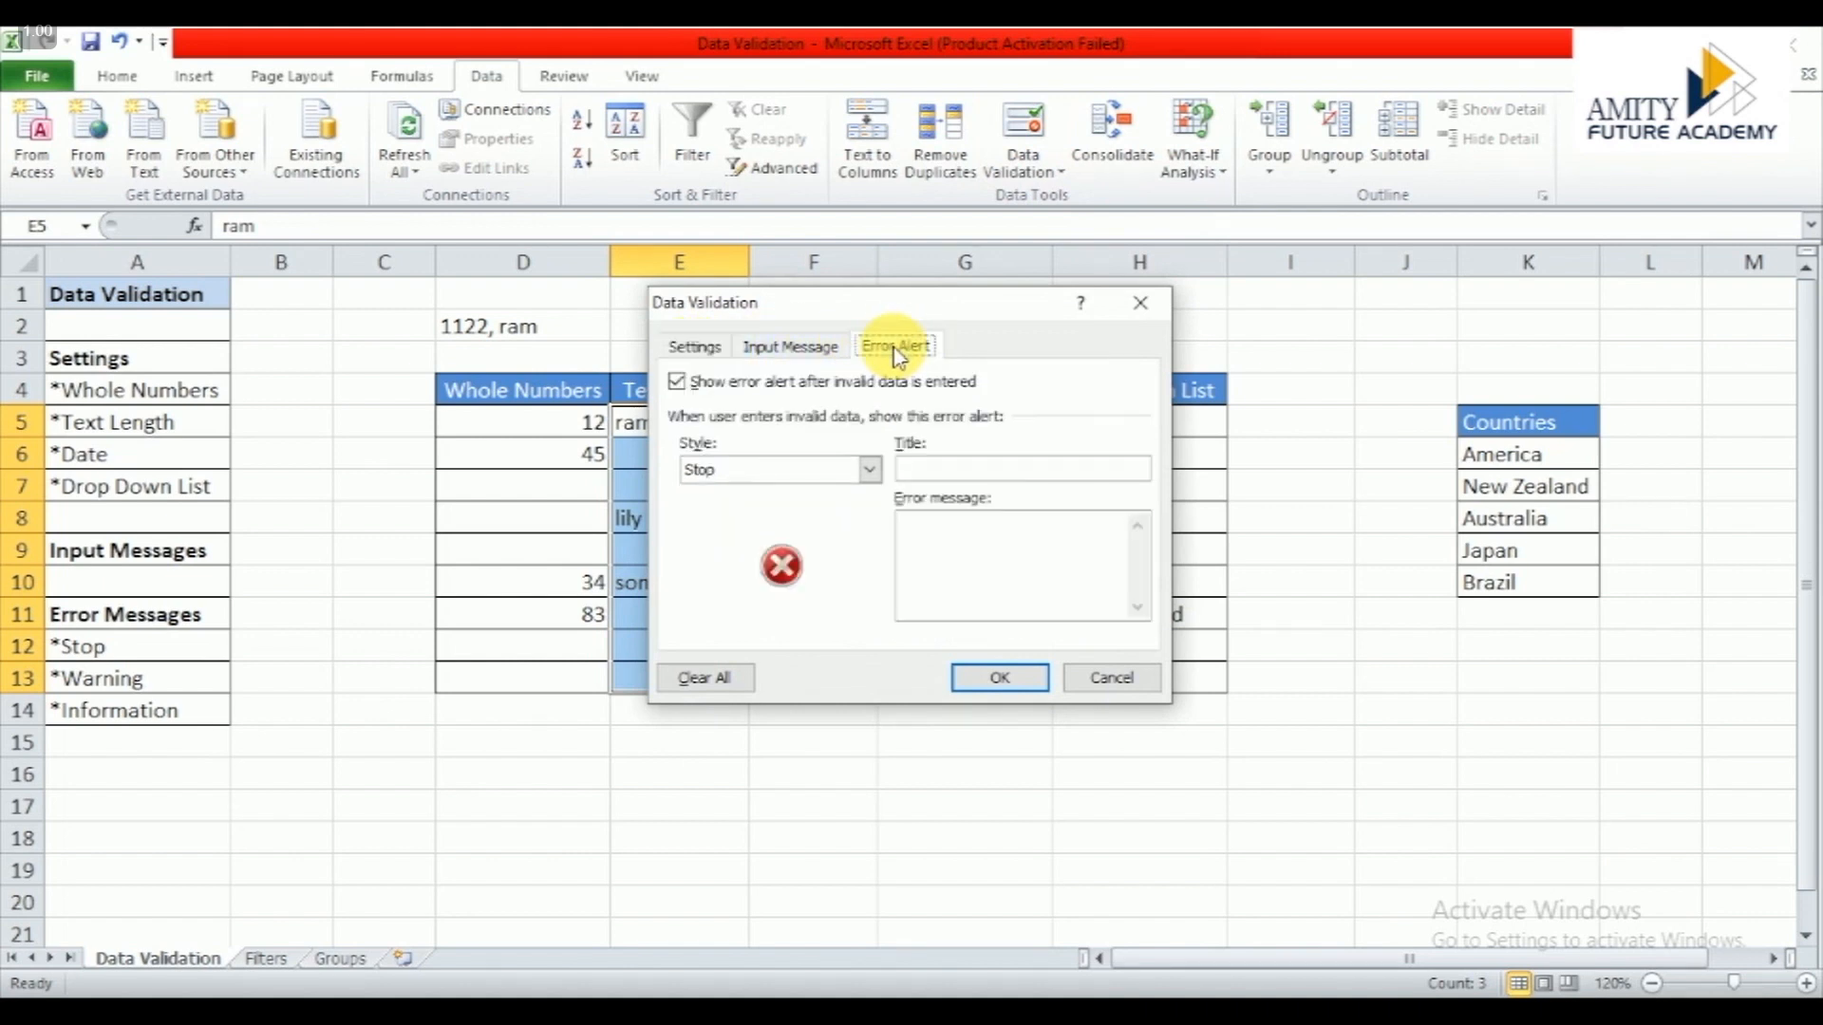
click(869, 471)
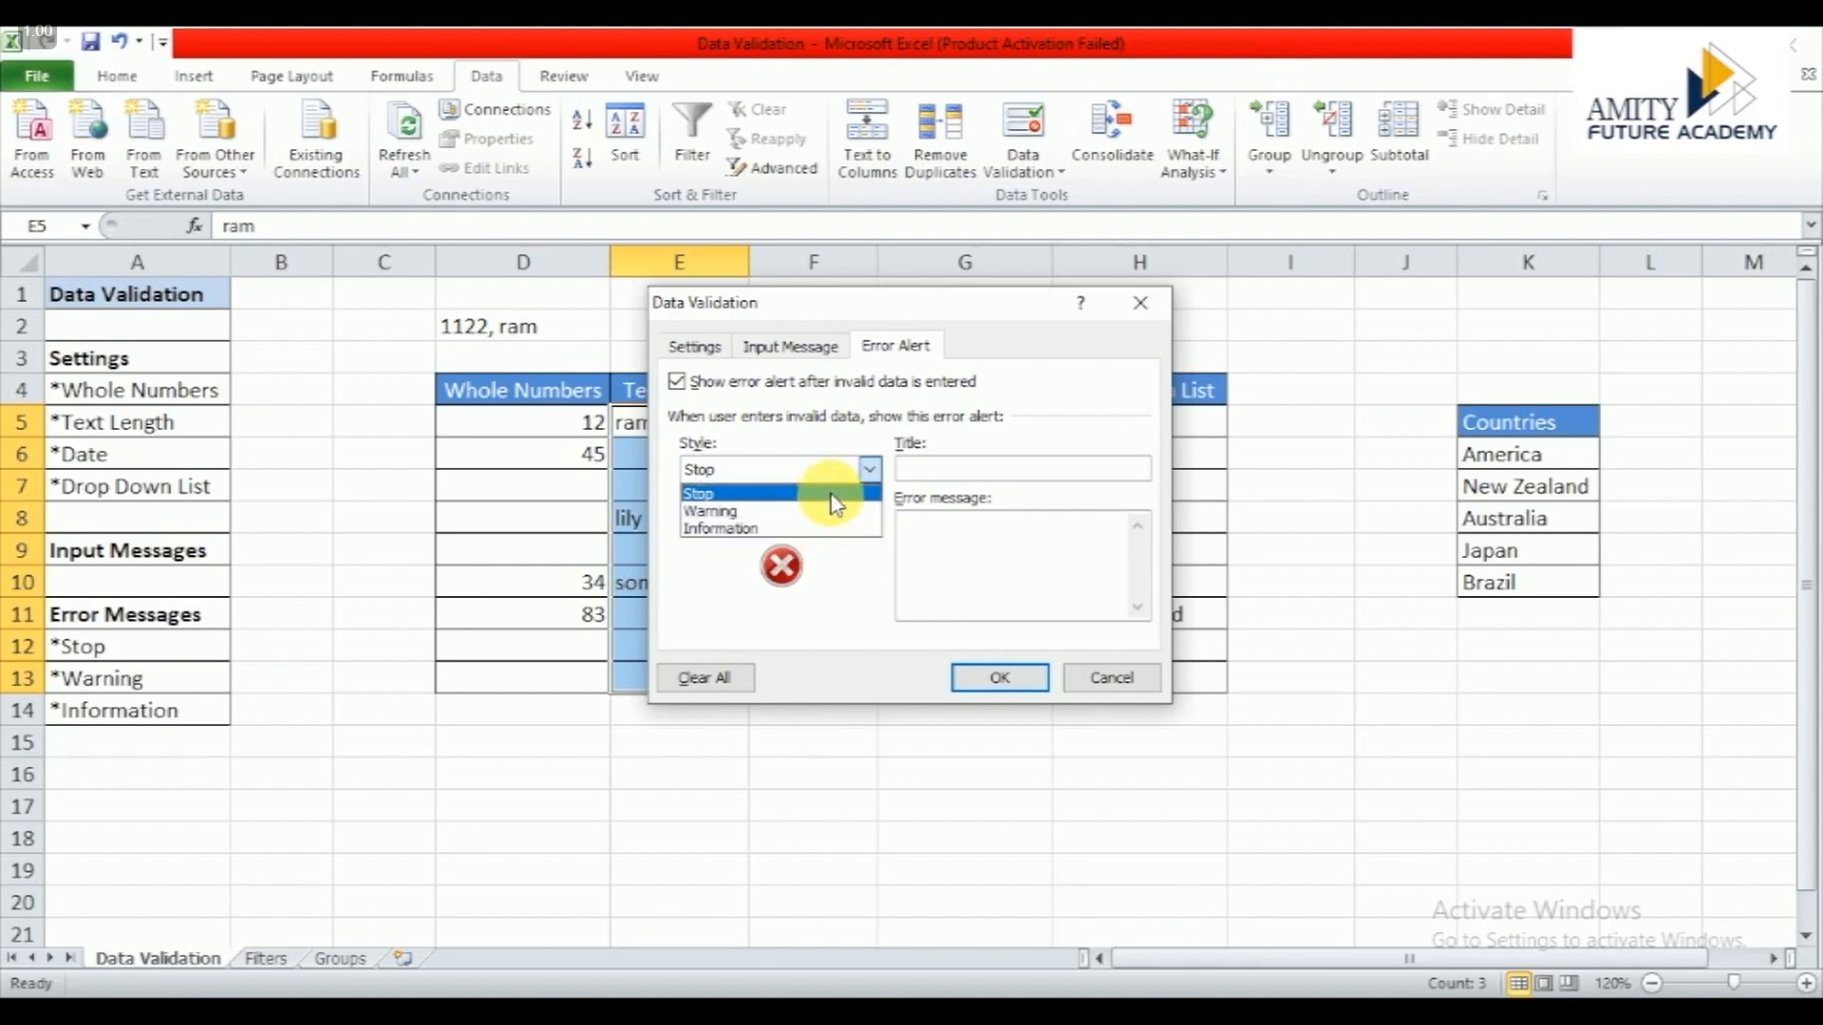
click(834, 496)
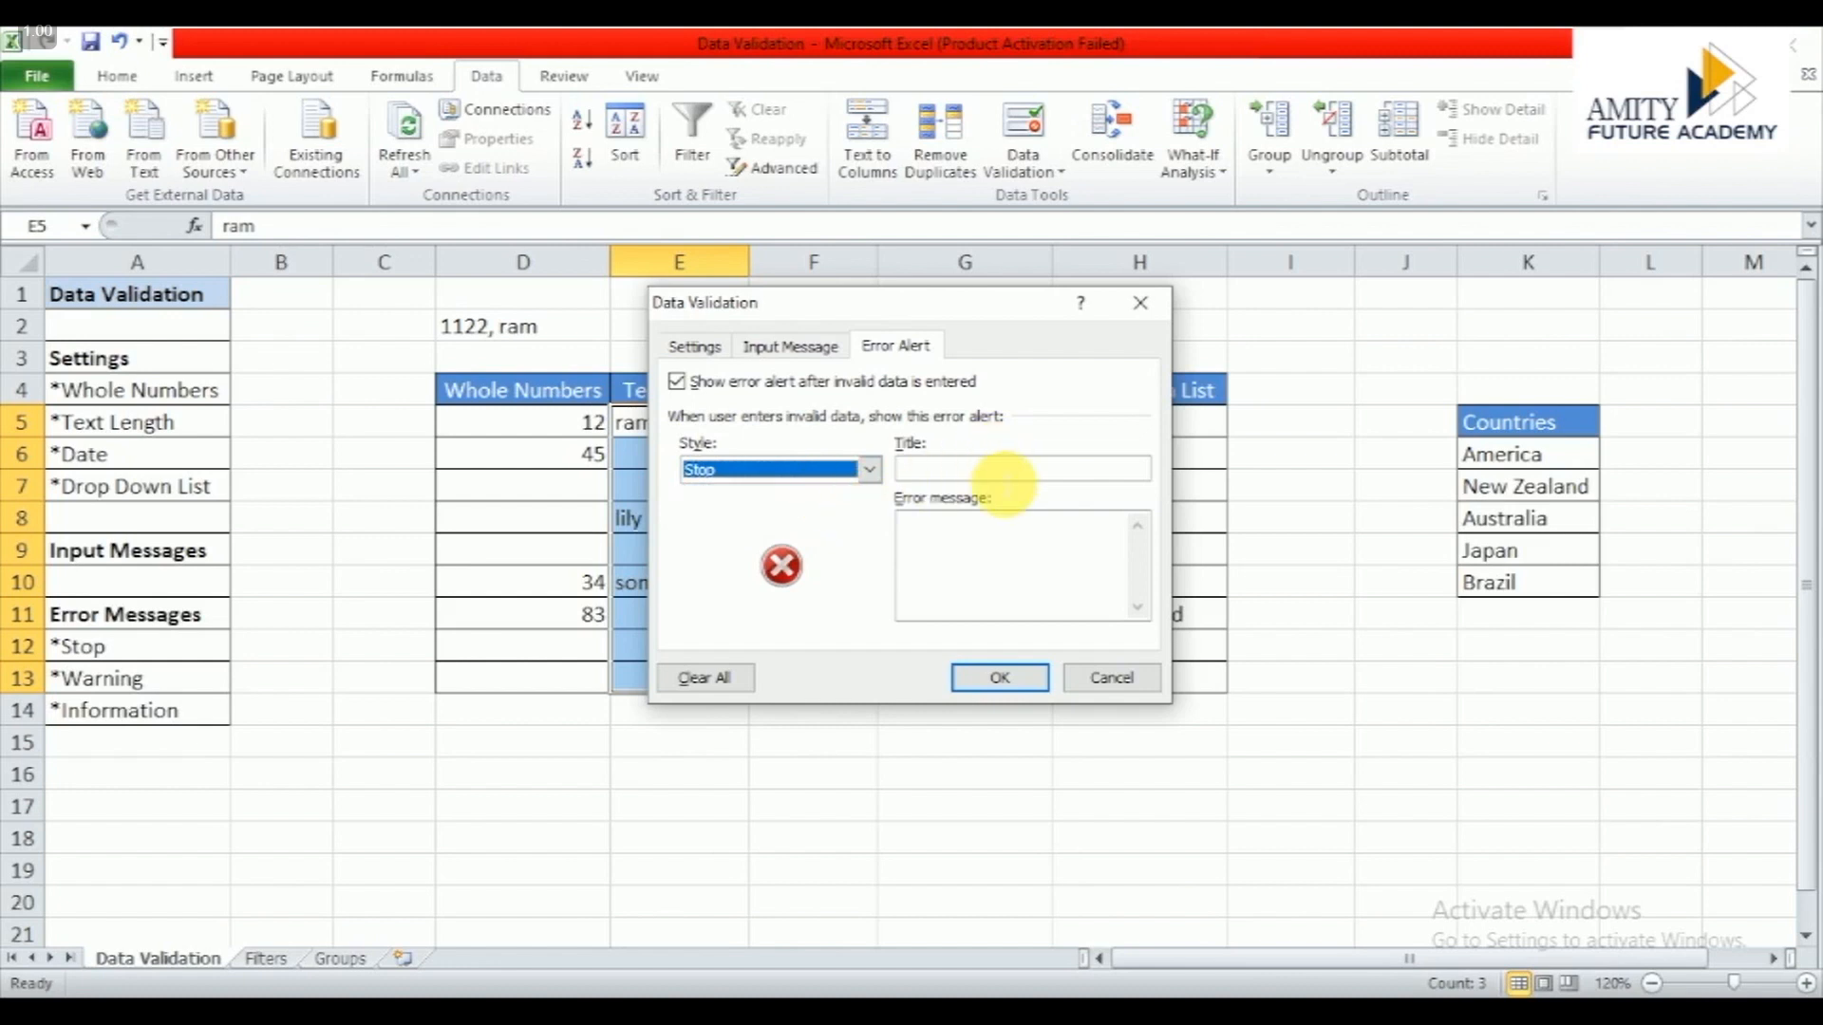
Step: Give the error alert the title "Invalid input" and the message "The letters must be within 3-6 characters.", and apply it
click(1002, 472)
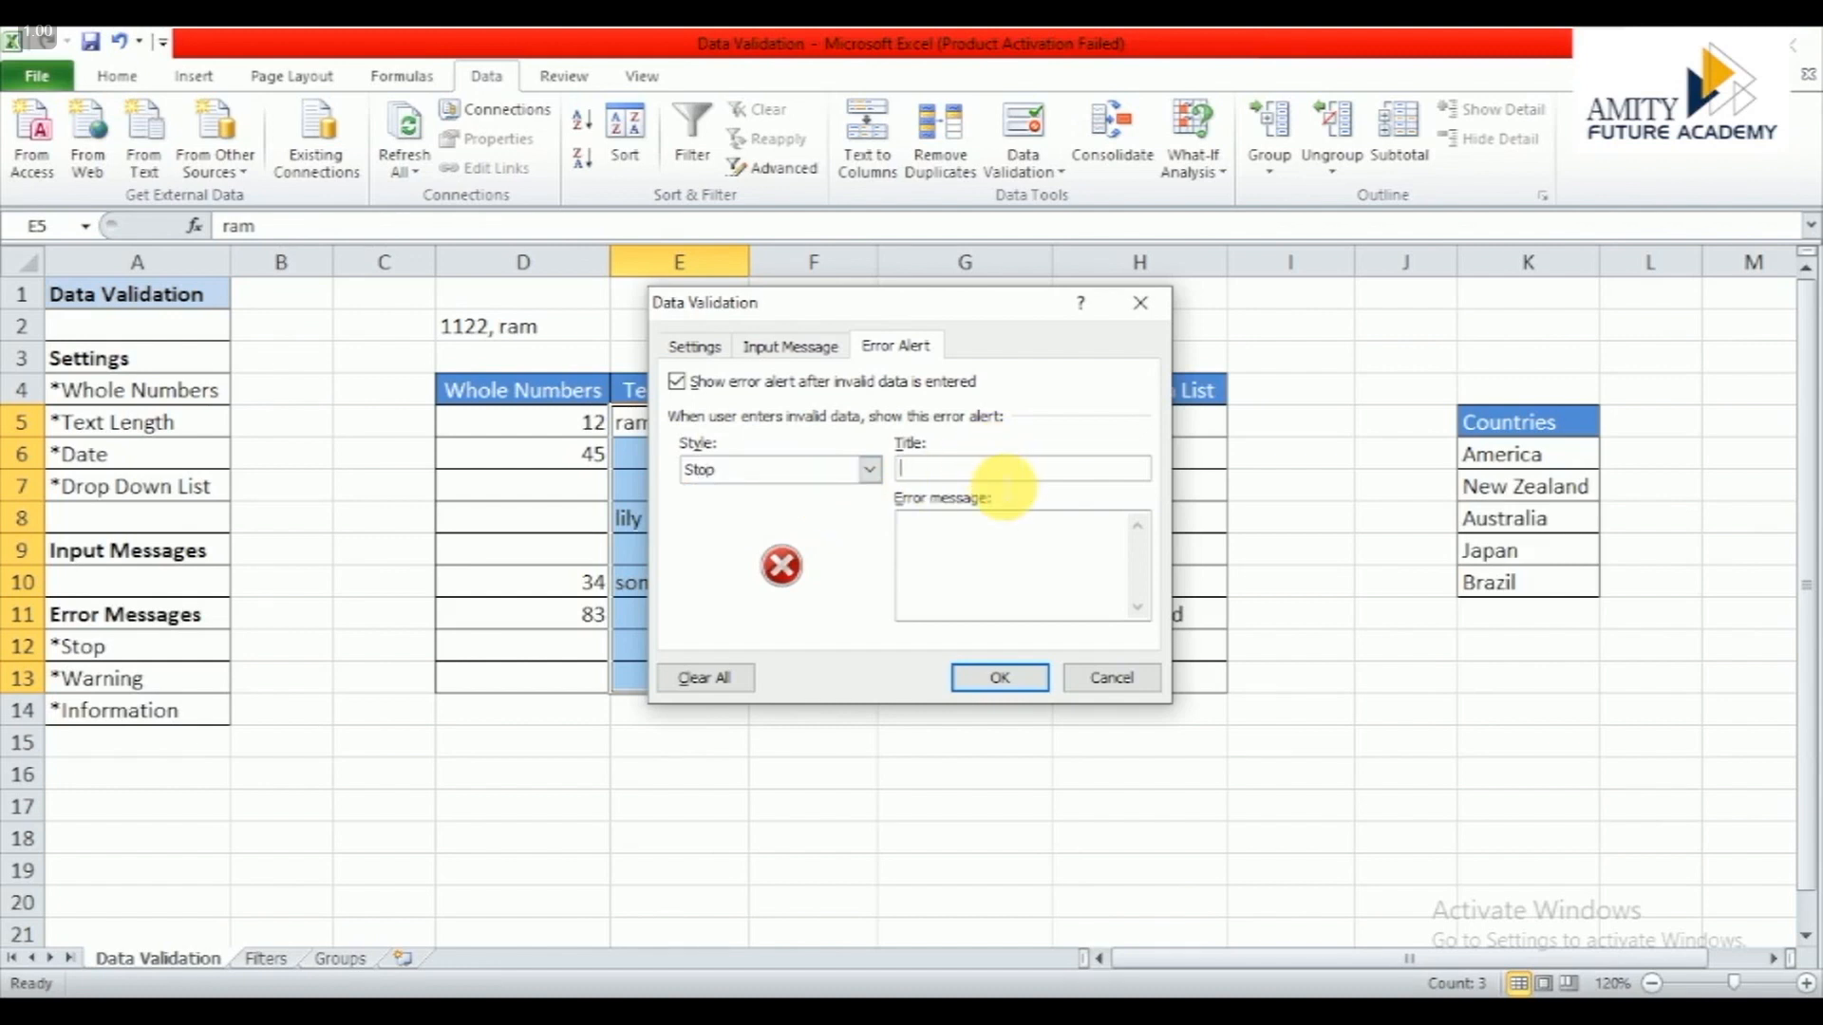
text(Invalid input)
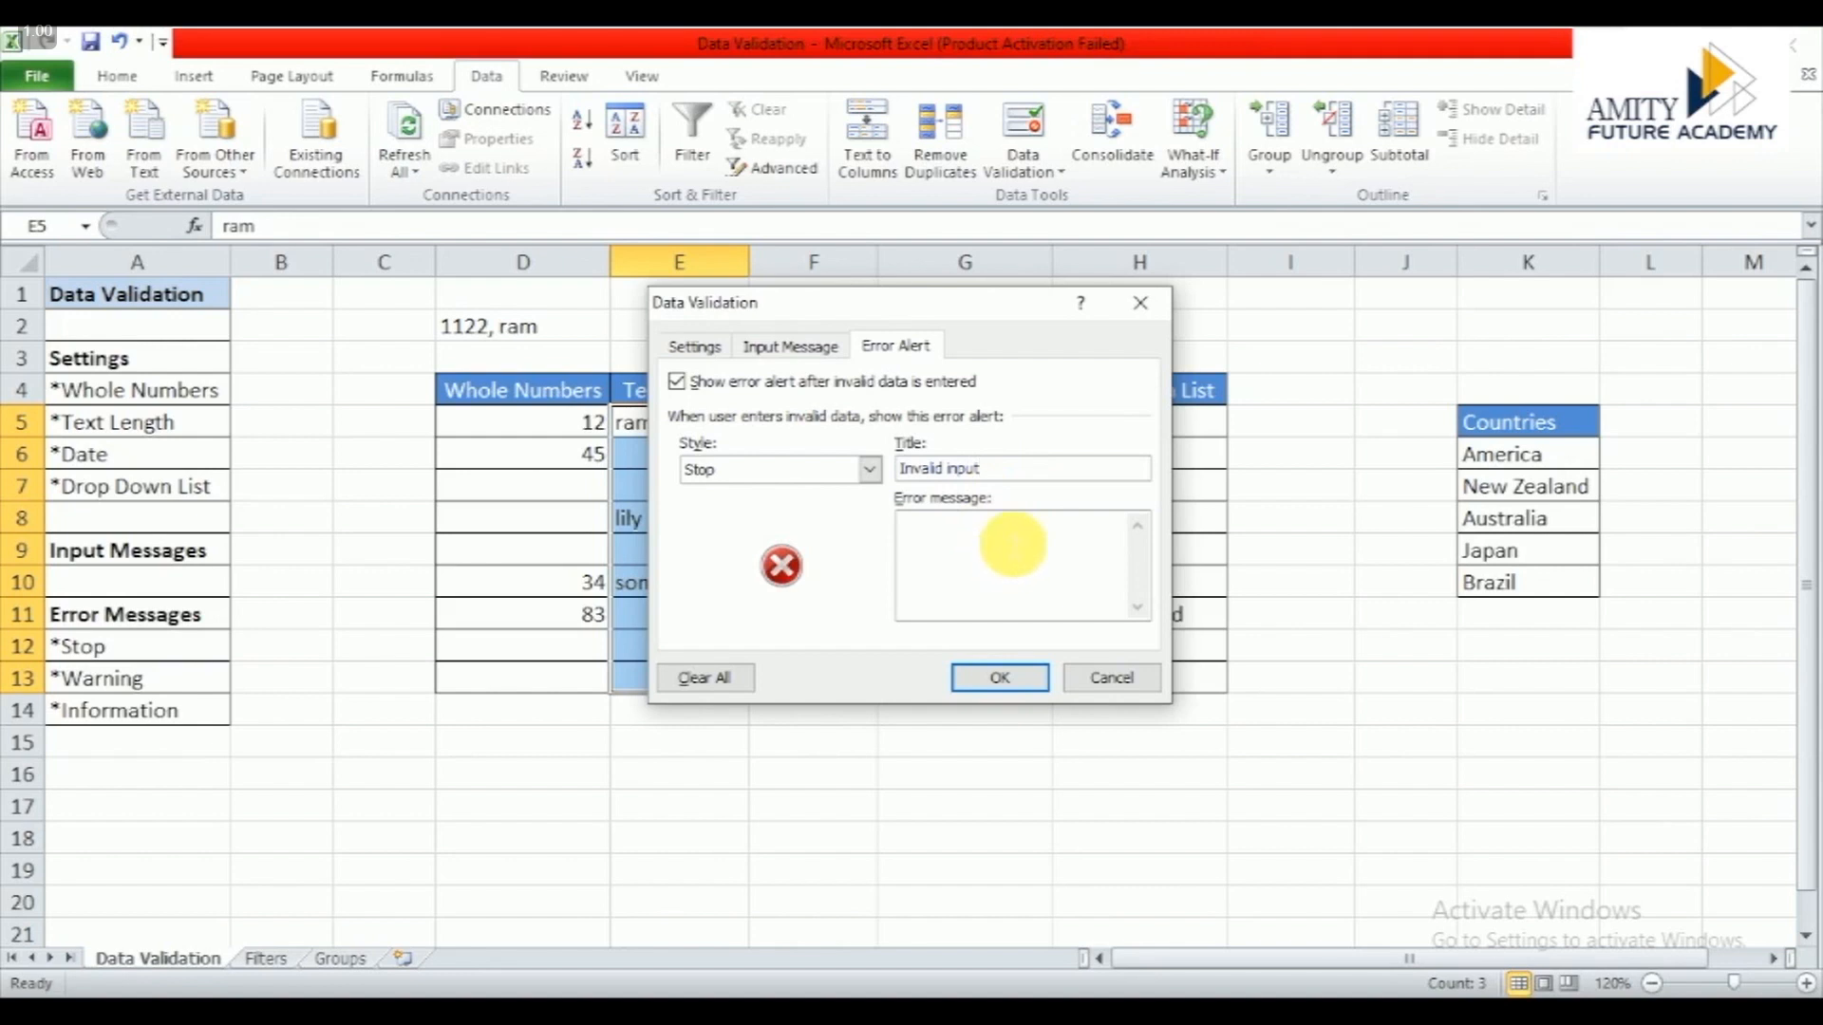
click(1011, 539)
text(The letters must be within )
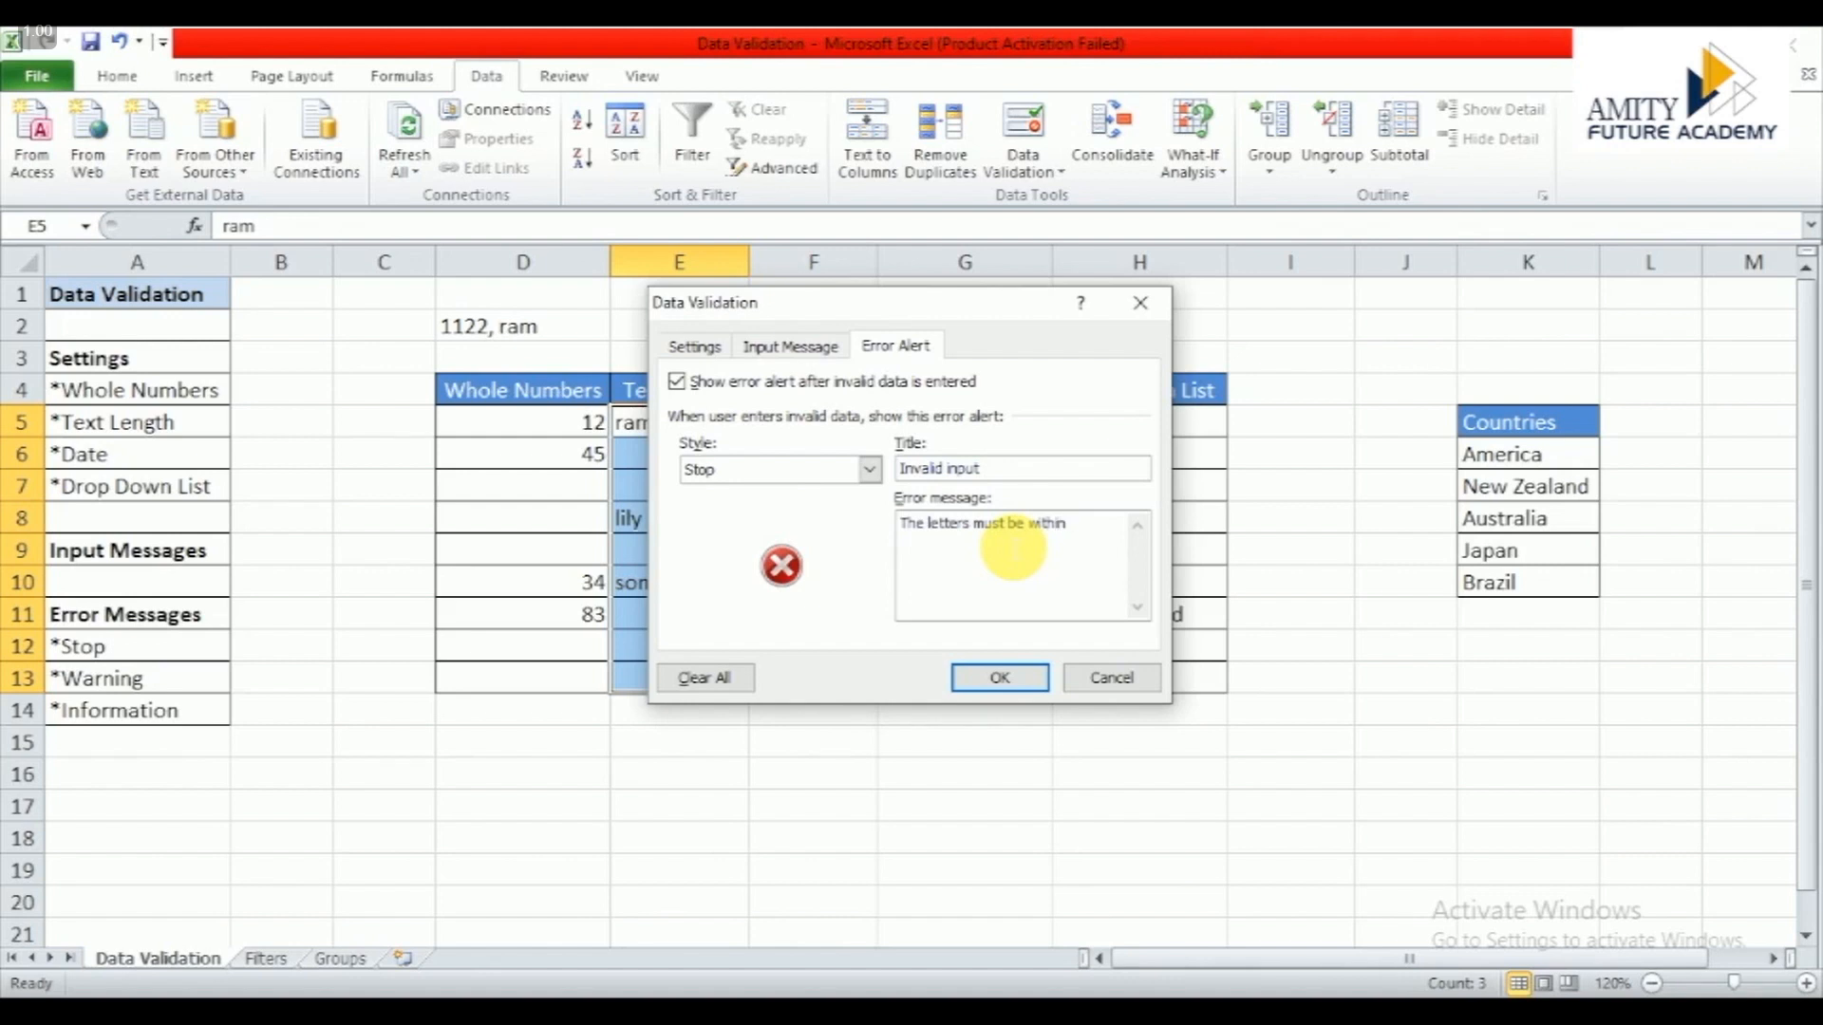
text(3-6 character)
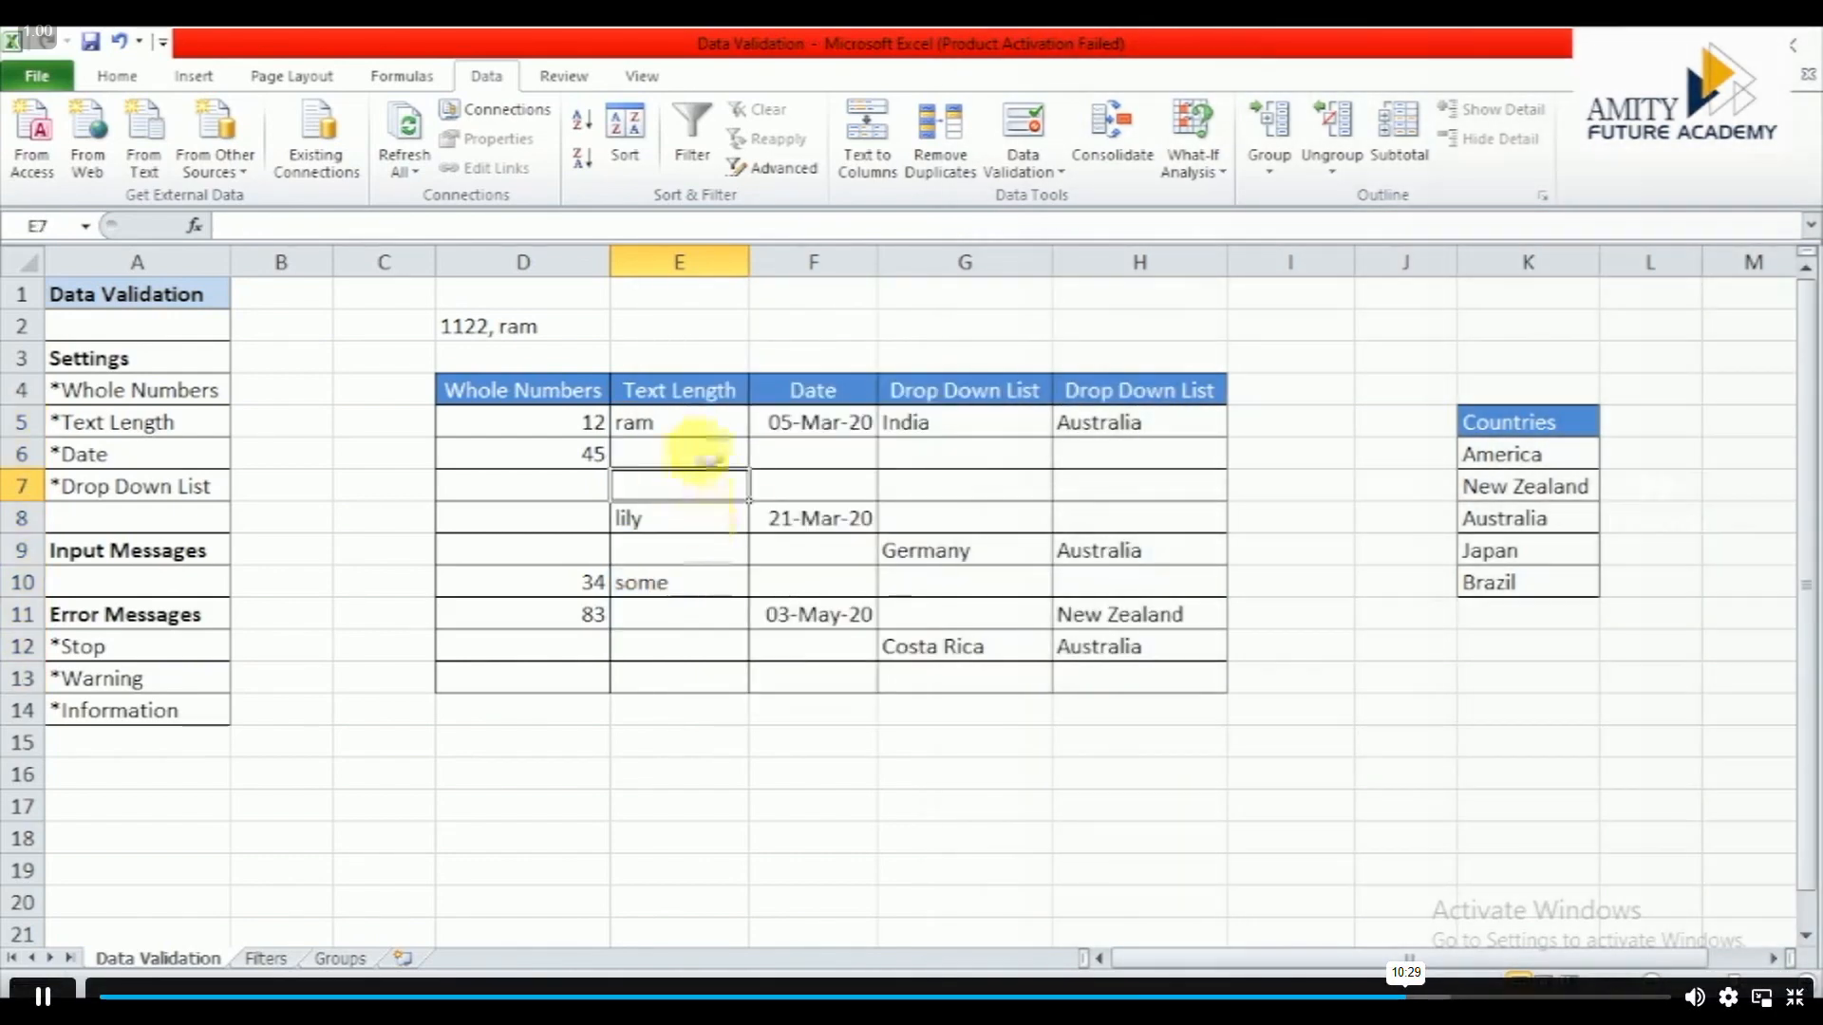
Step: Test the Stop alert by entering "as" in cell E6, and choose to retry the entry
click(703, 461)
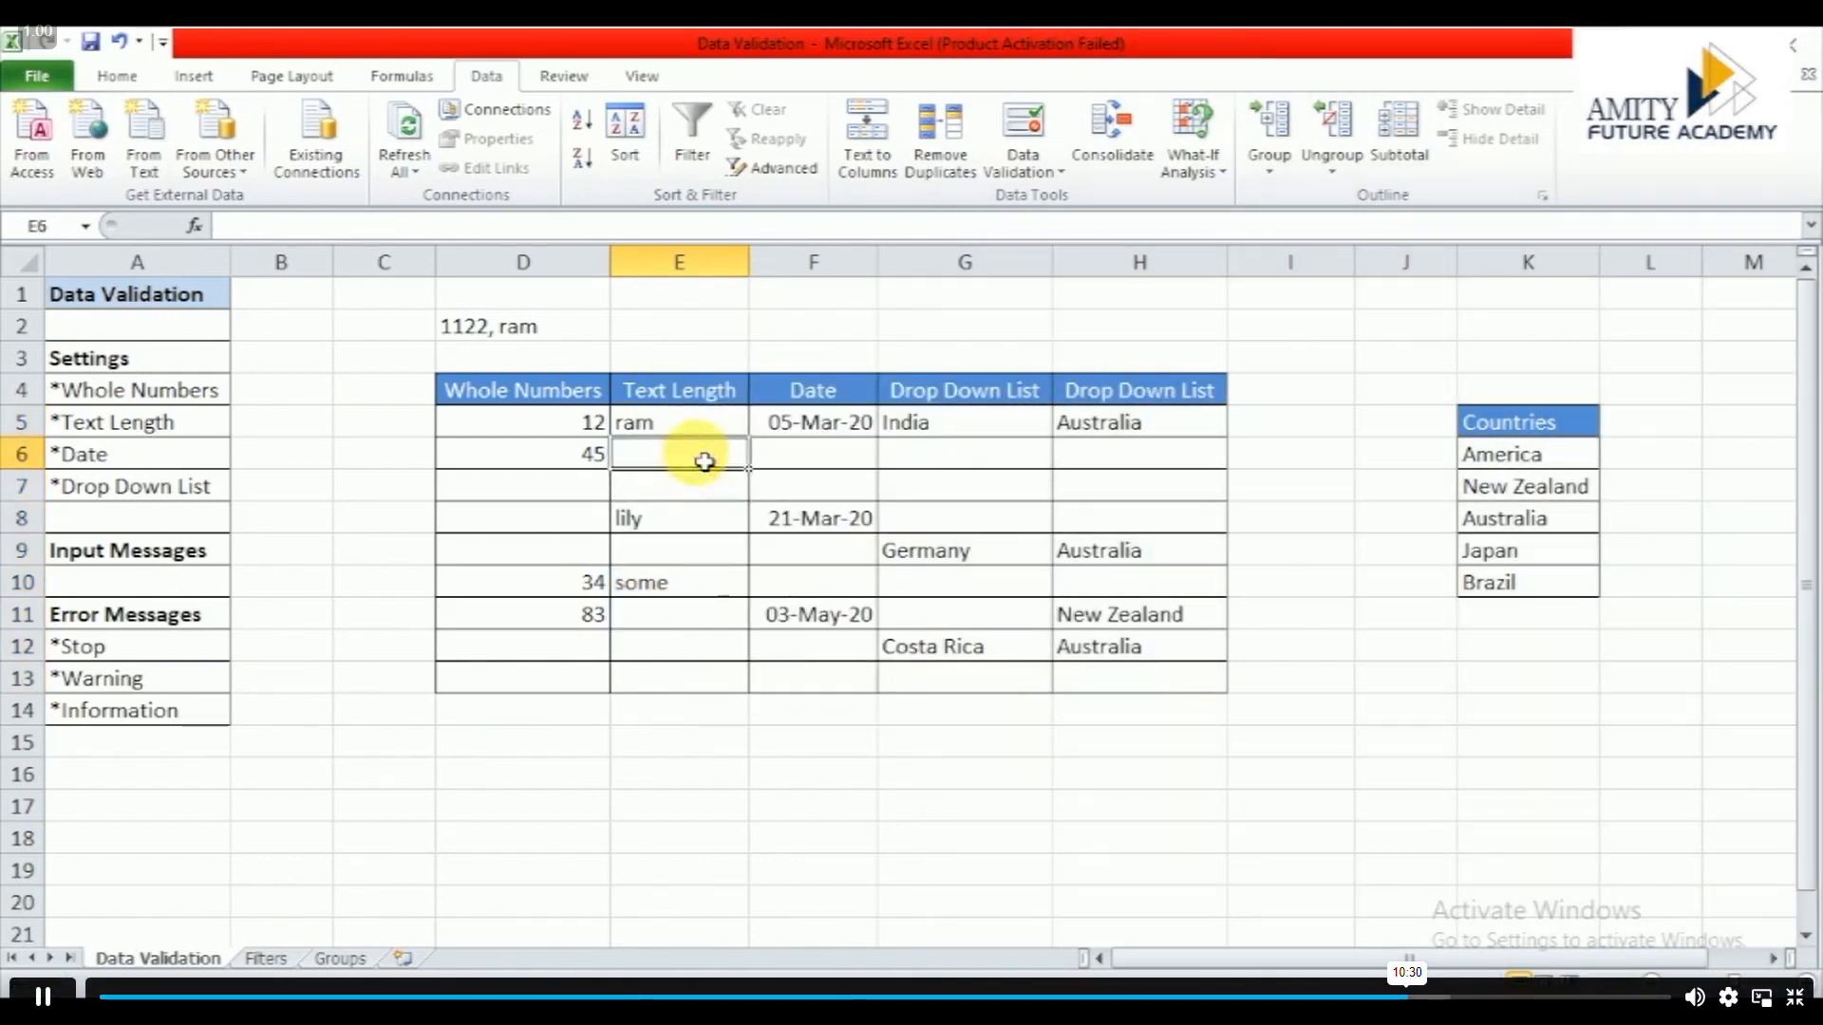
text(as)
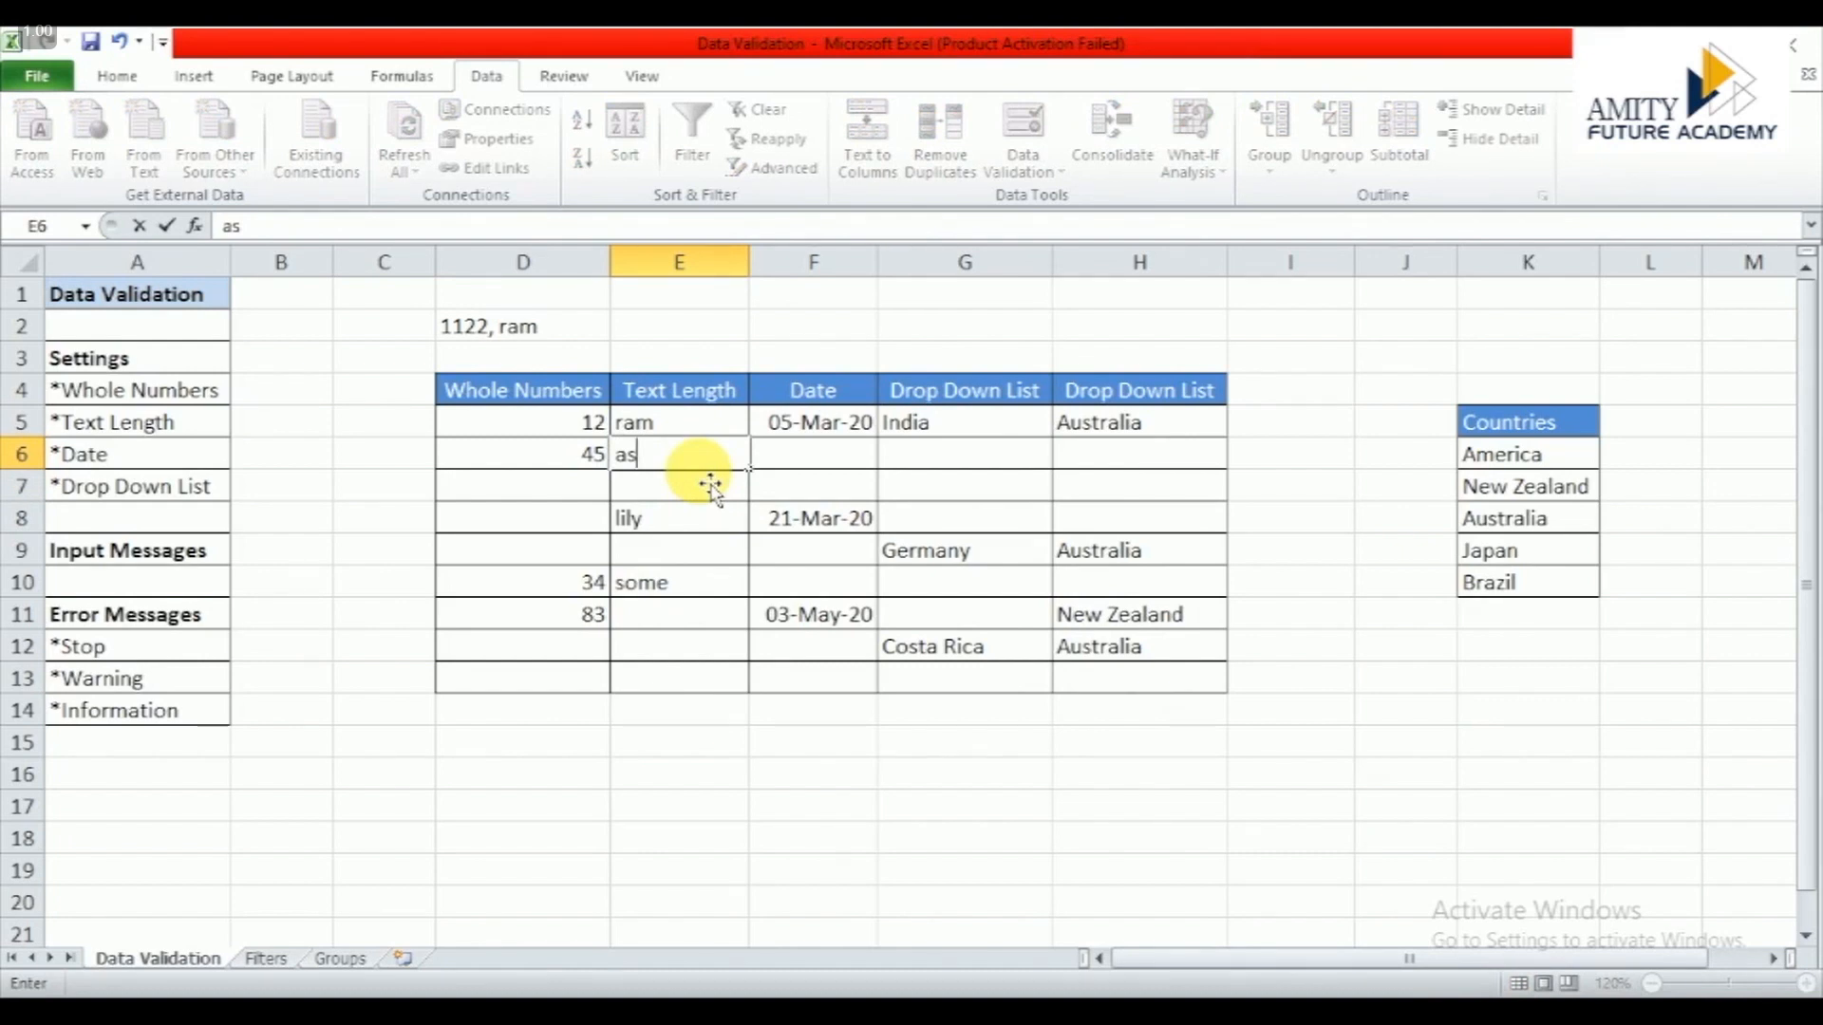
key(Return)
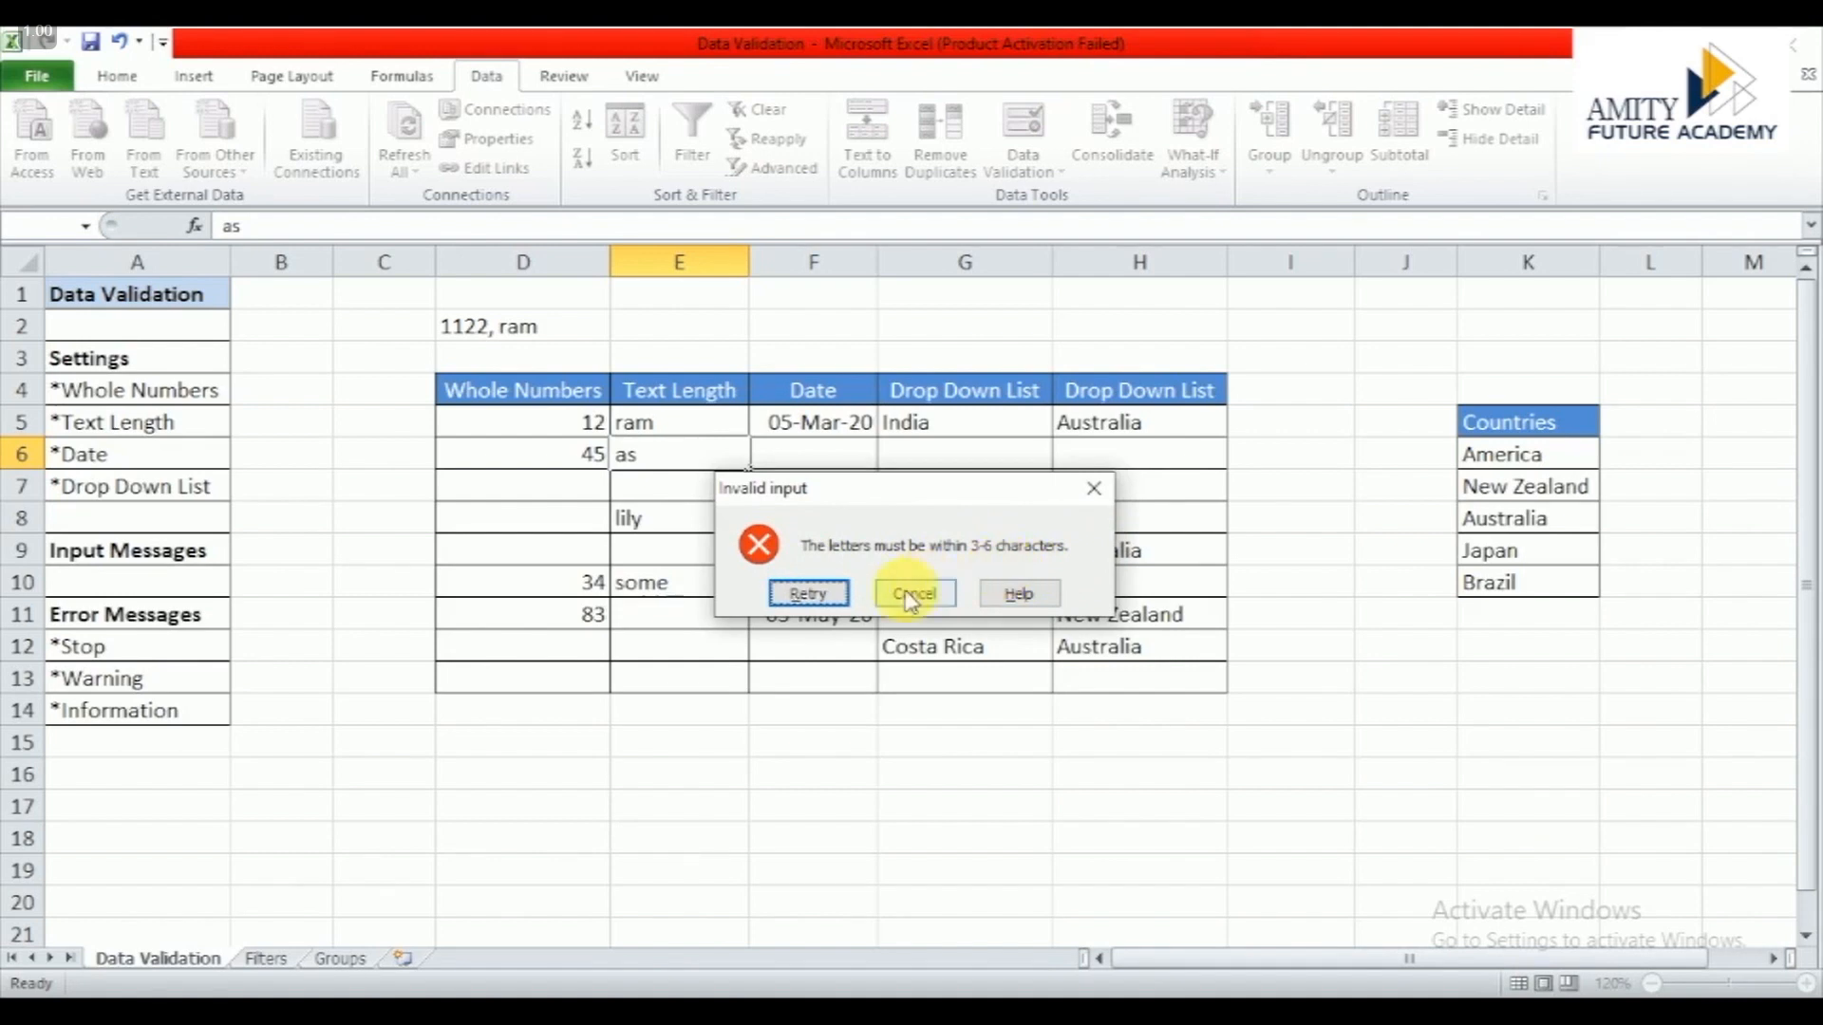
click(808, 593)
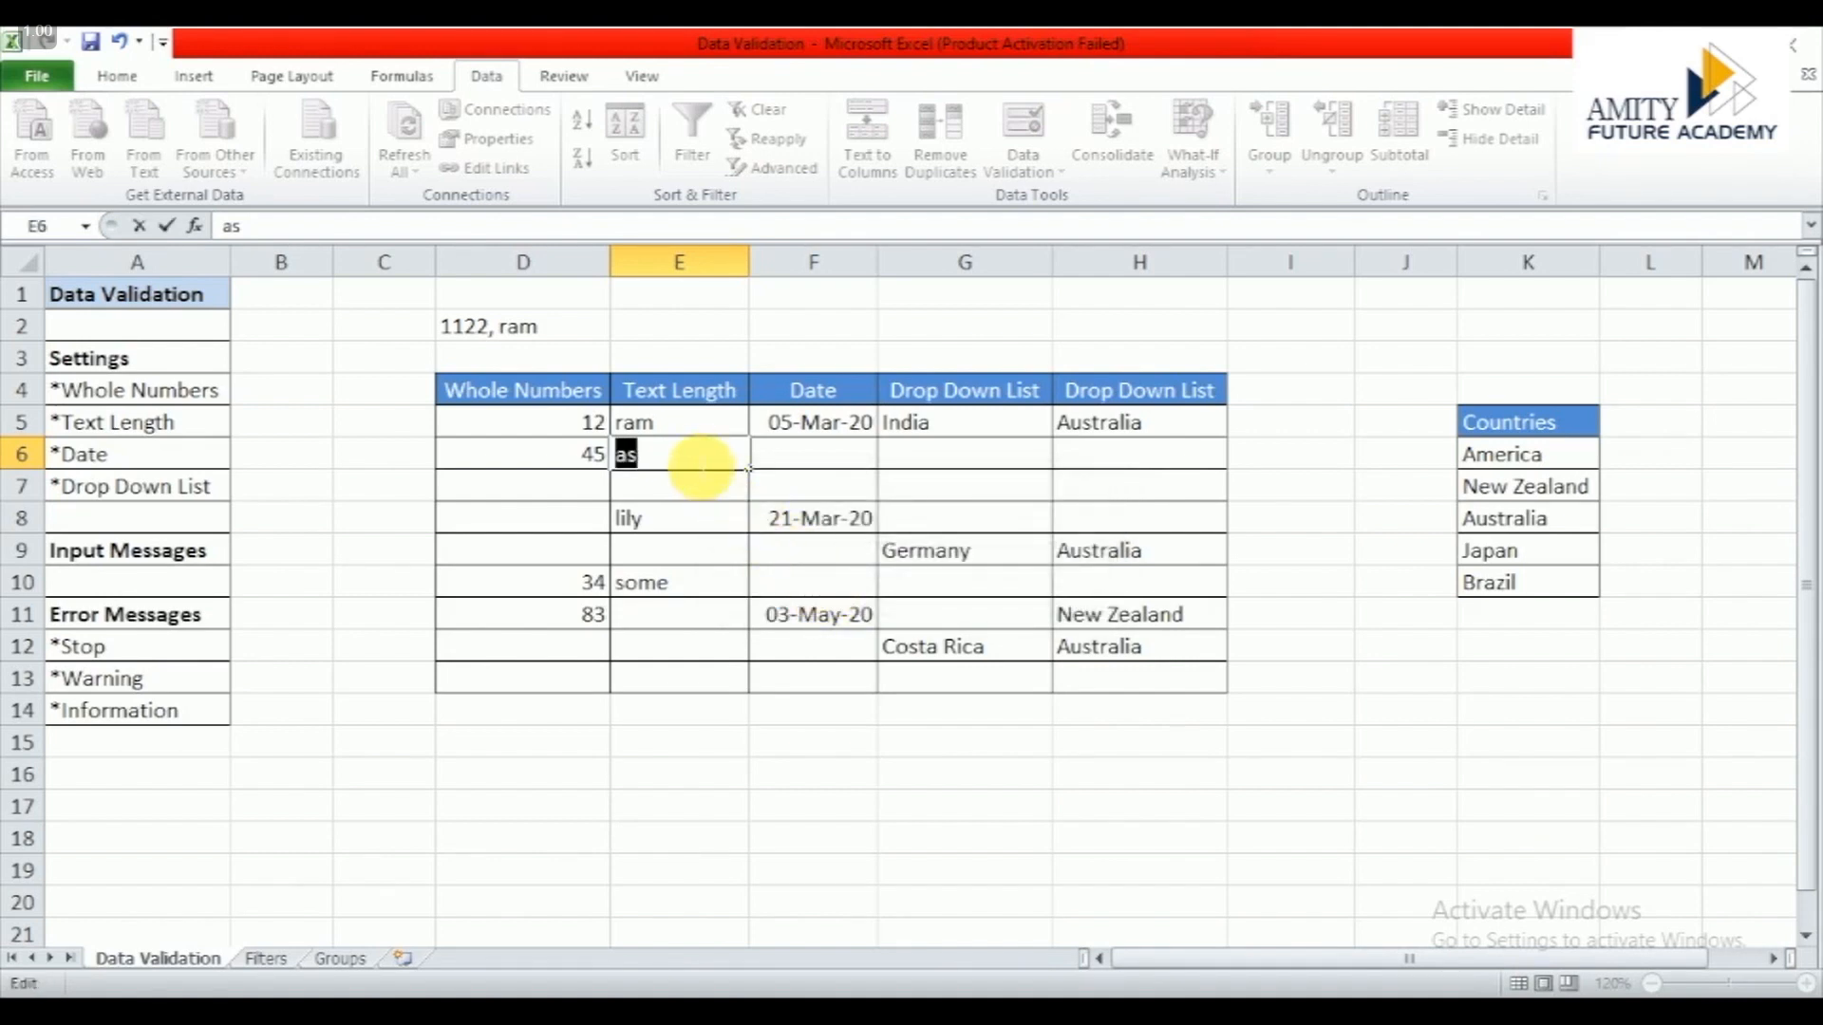
Step: Replace the entry in cell E6 with "race"
click(701, 466)
key(BackSpace)
key(BackSpace)
text(race)
key(Return)
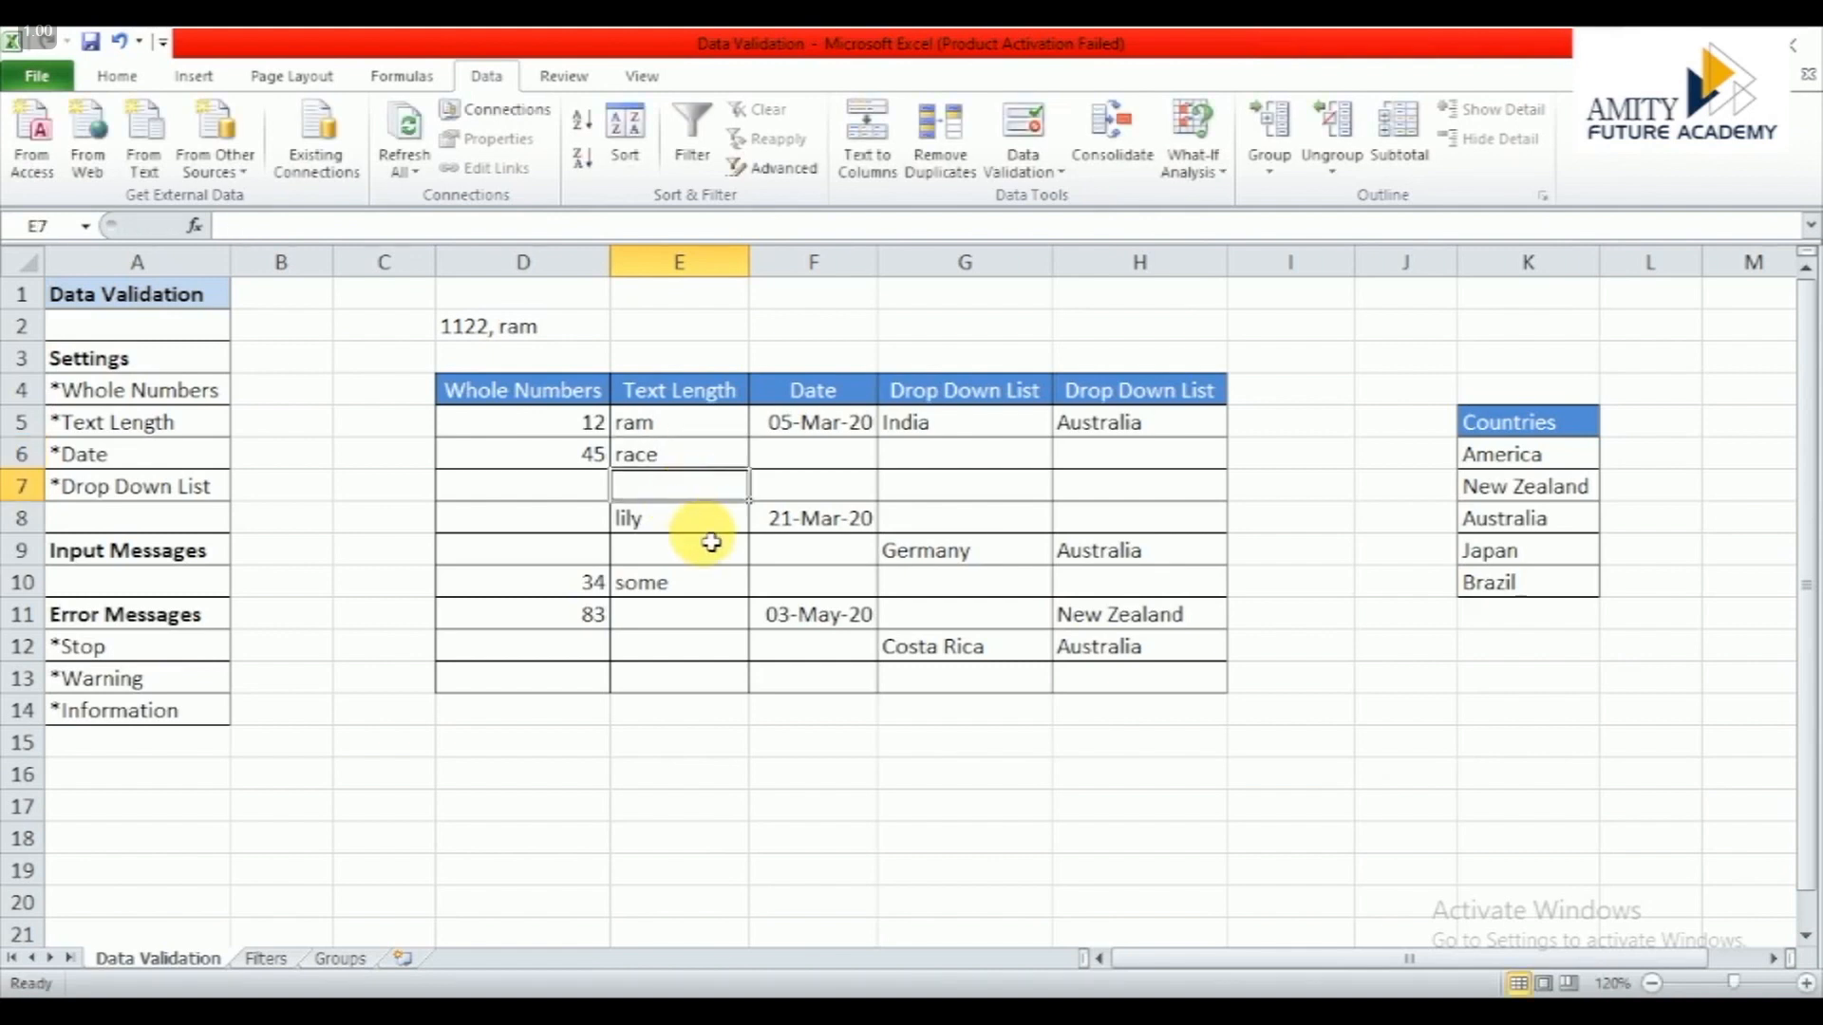
click(705, 529)
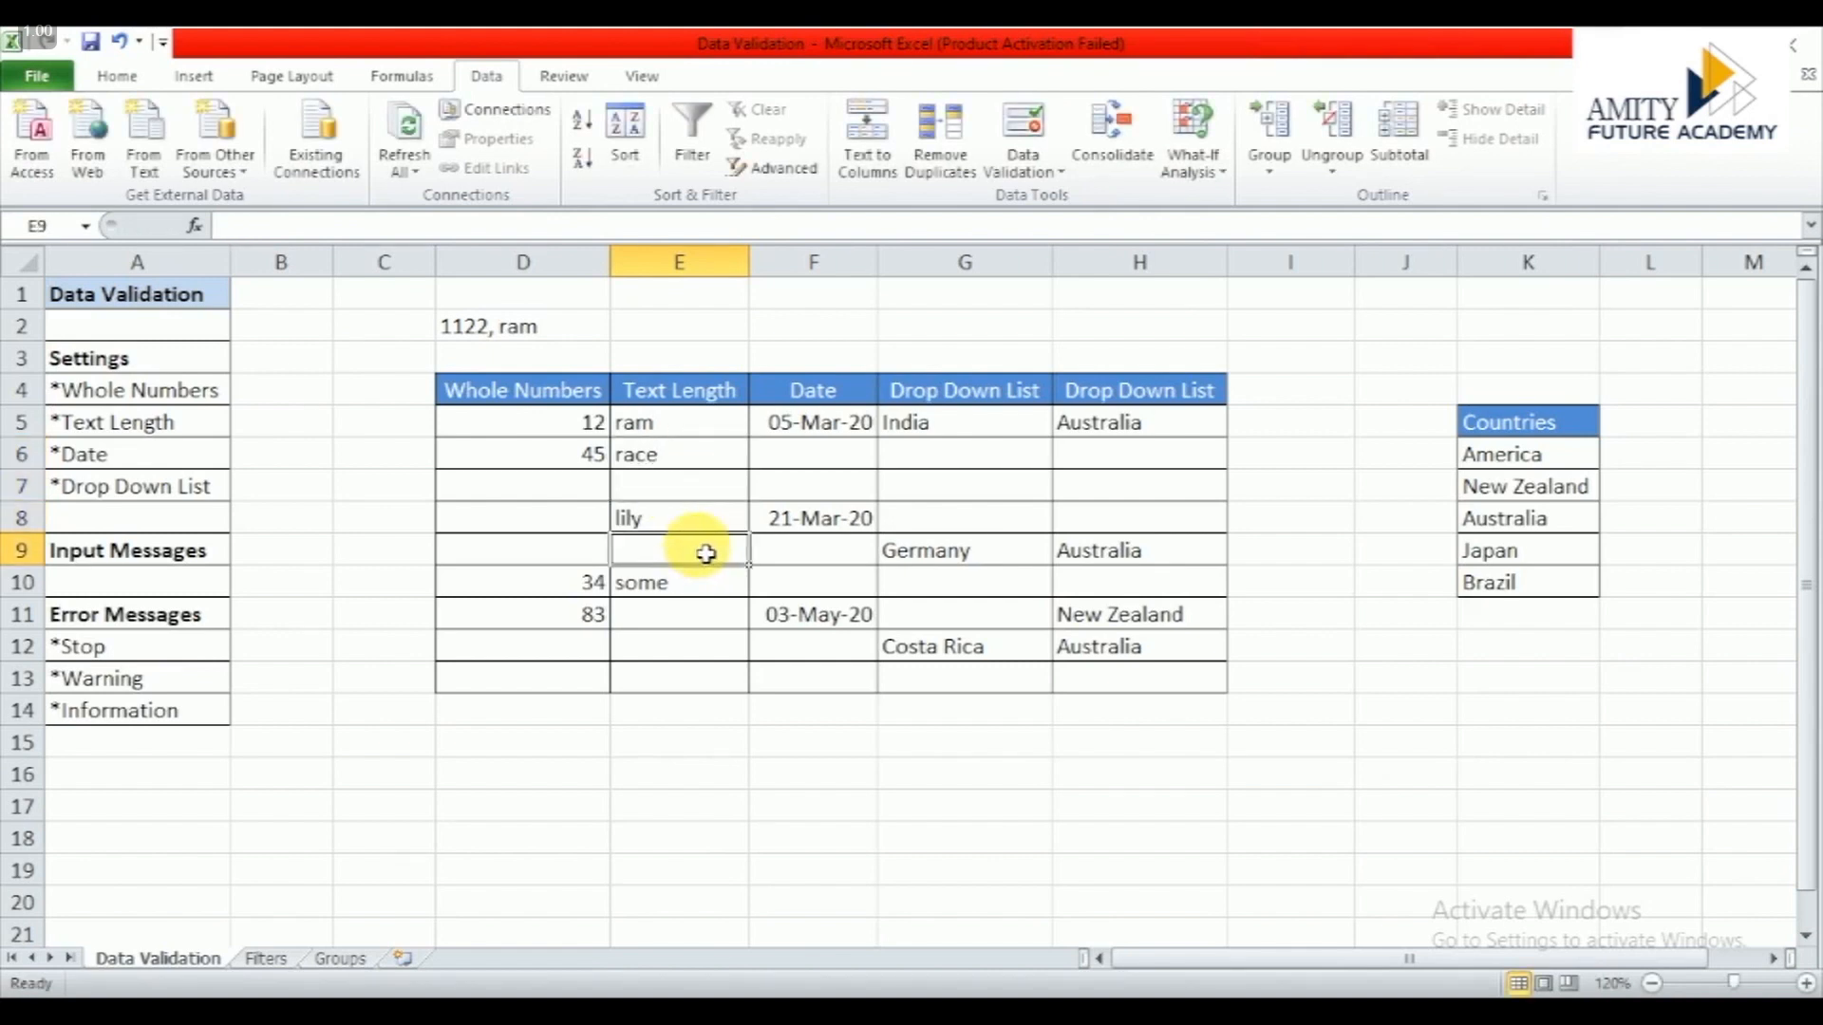
click(700, 493)
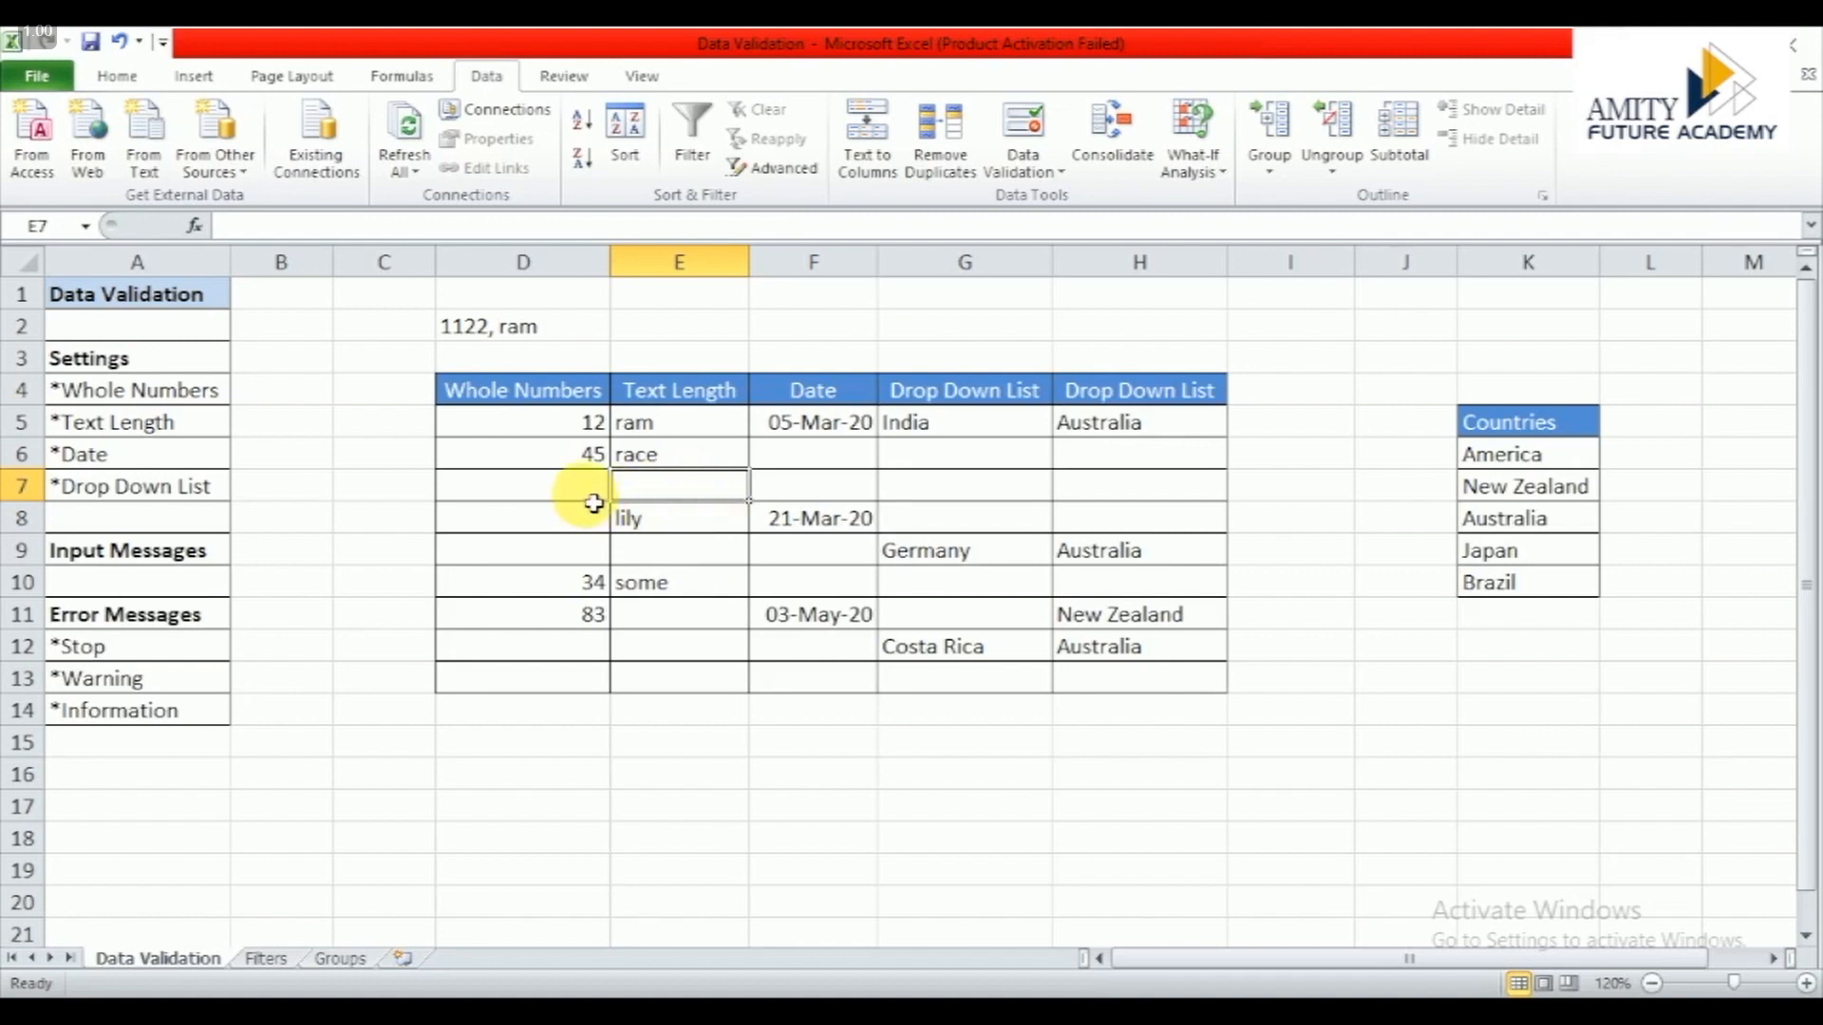
Step: Open the data validation settings for the Whole Numbers cells D5:D13
click(576, 429)
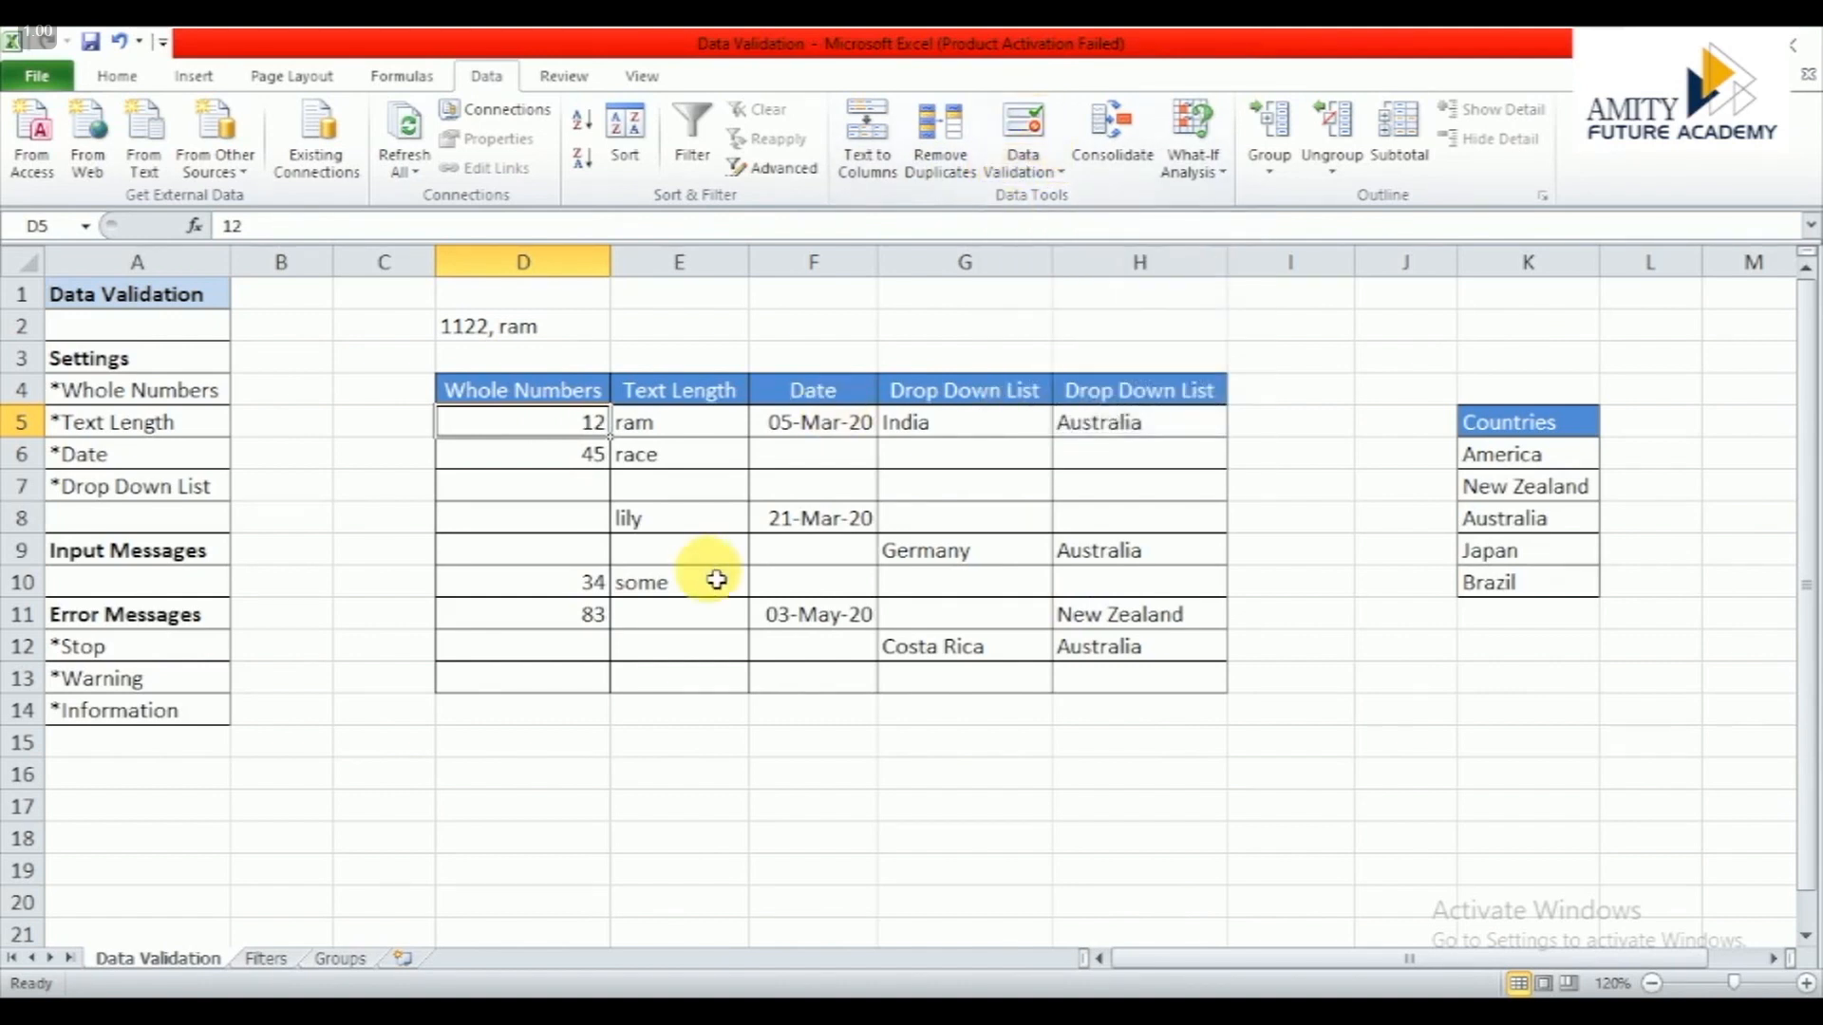
key(shift+Down)
key(shift+Down)
key(shift+Down)
key(shift+Down)
key(shift+Down)
key(shift+Down)
key(shift+Down)
key(shift+Down)
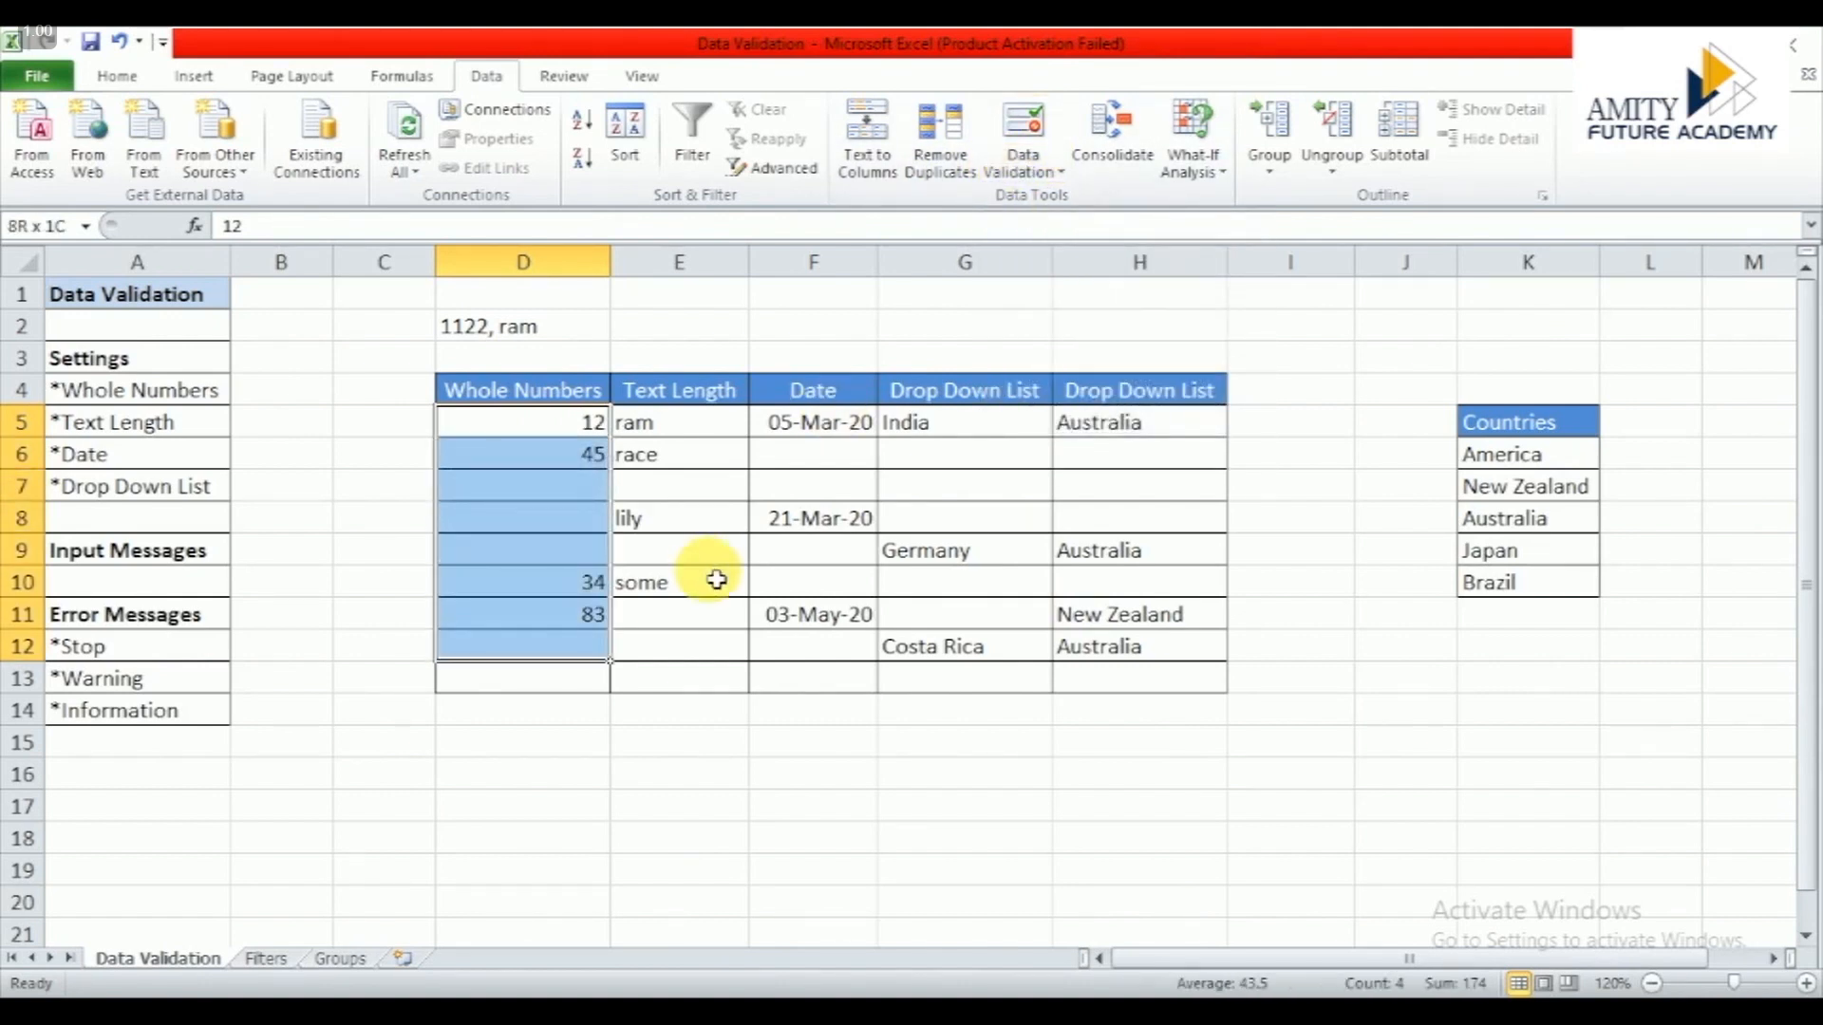
click(1014, 171)
click(1044, 200)
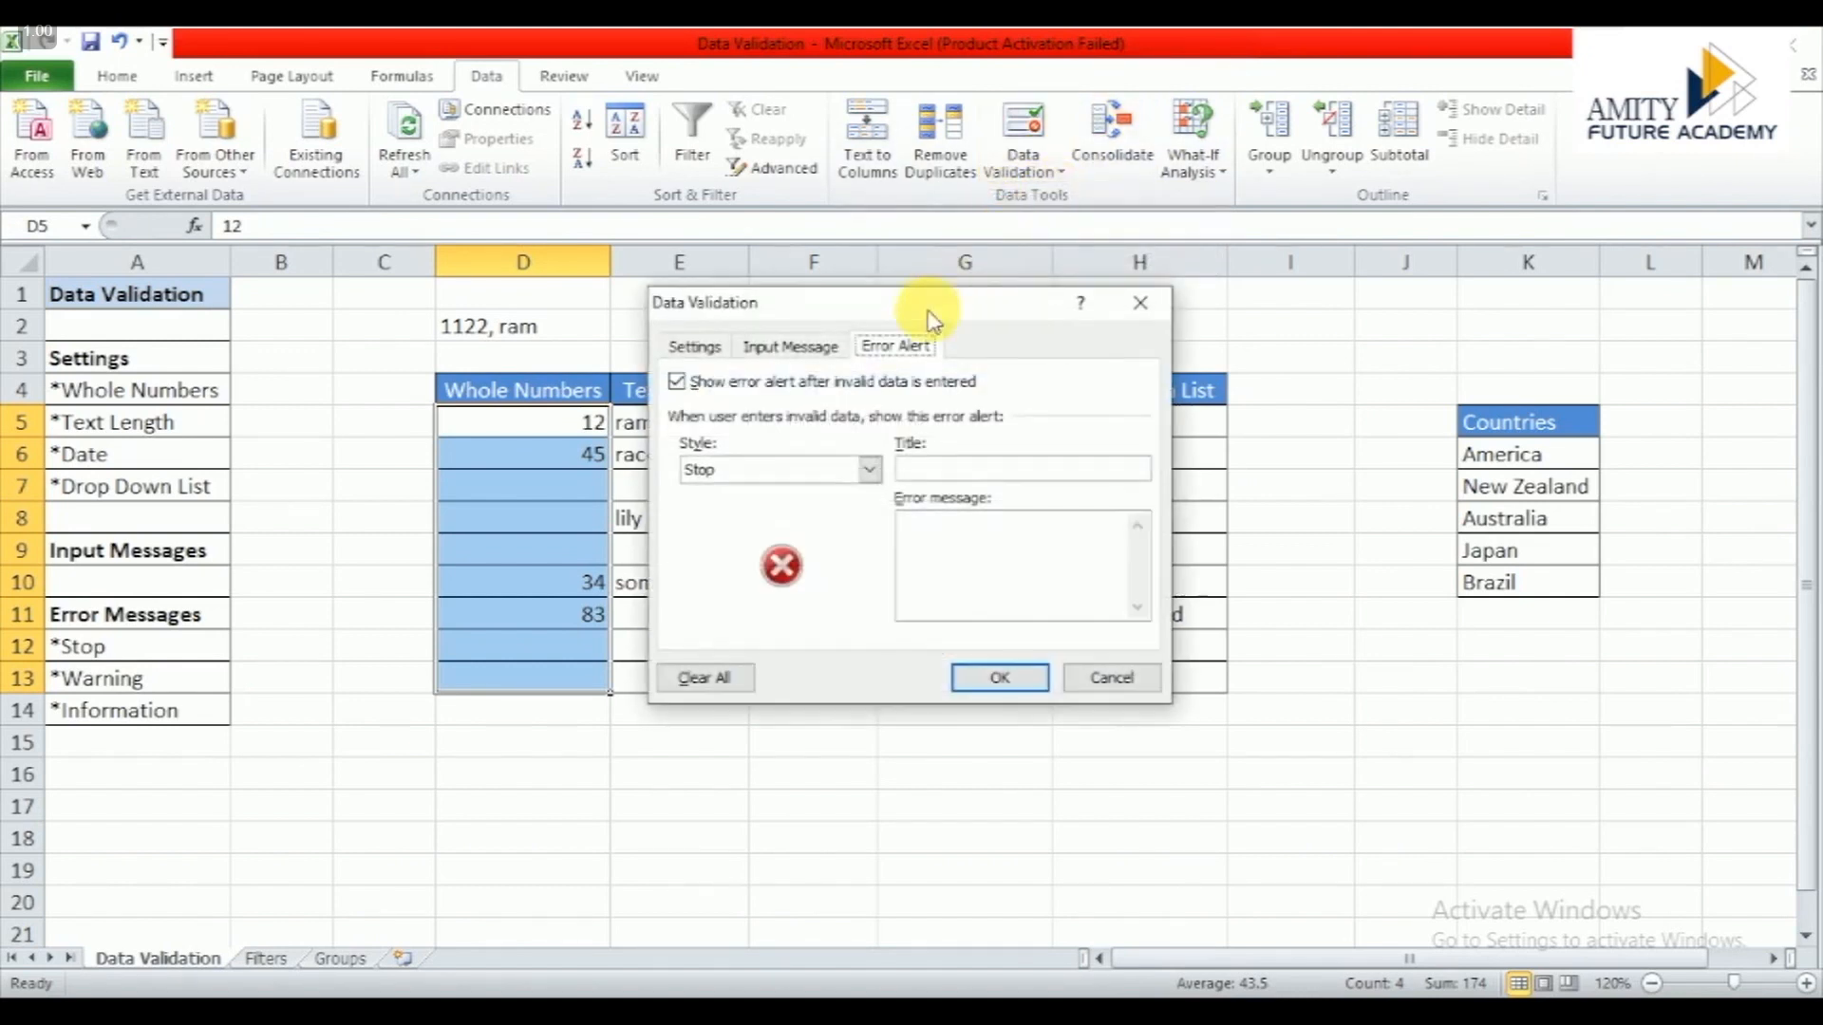
Step: Give the Whole Numbers cells an input message titled "Note" with the text "The input must be withing 10 - 99.", and apply it
click(799, 349)
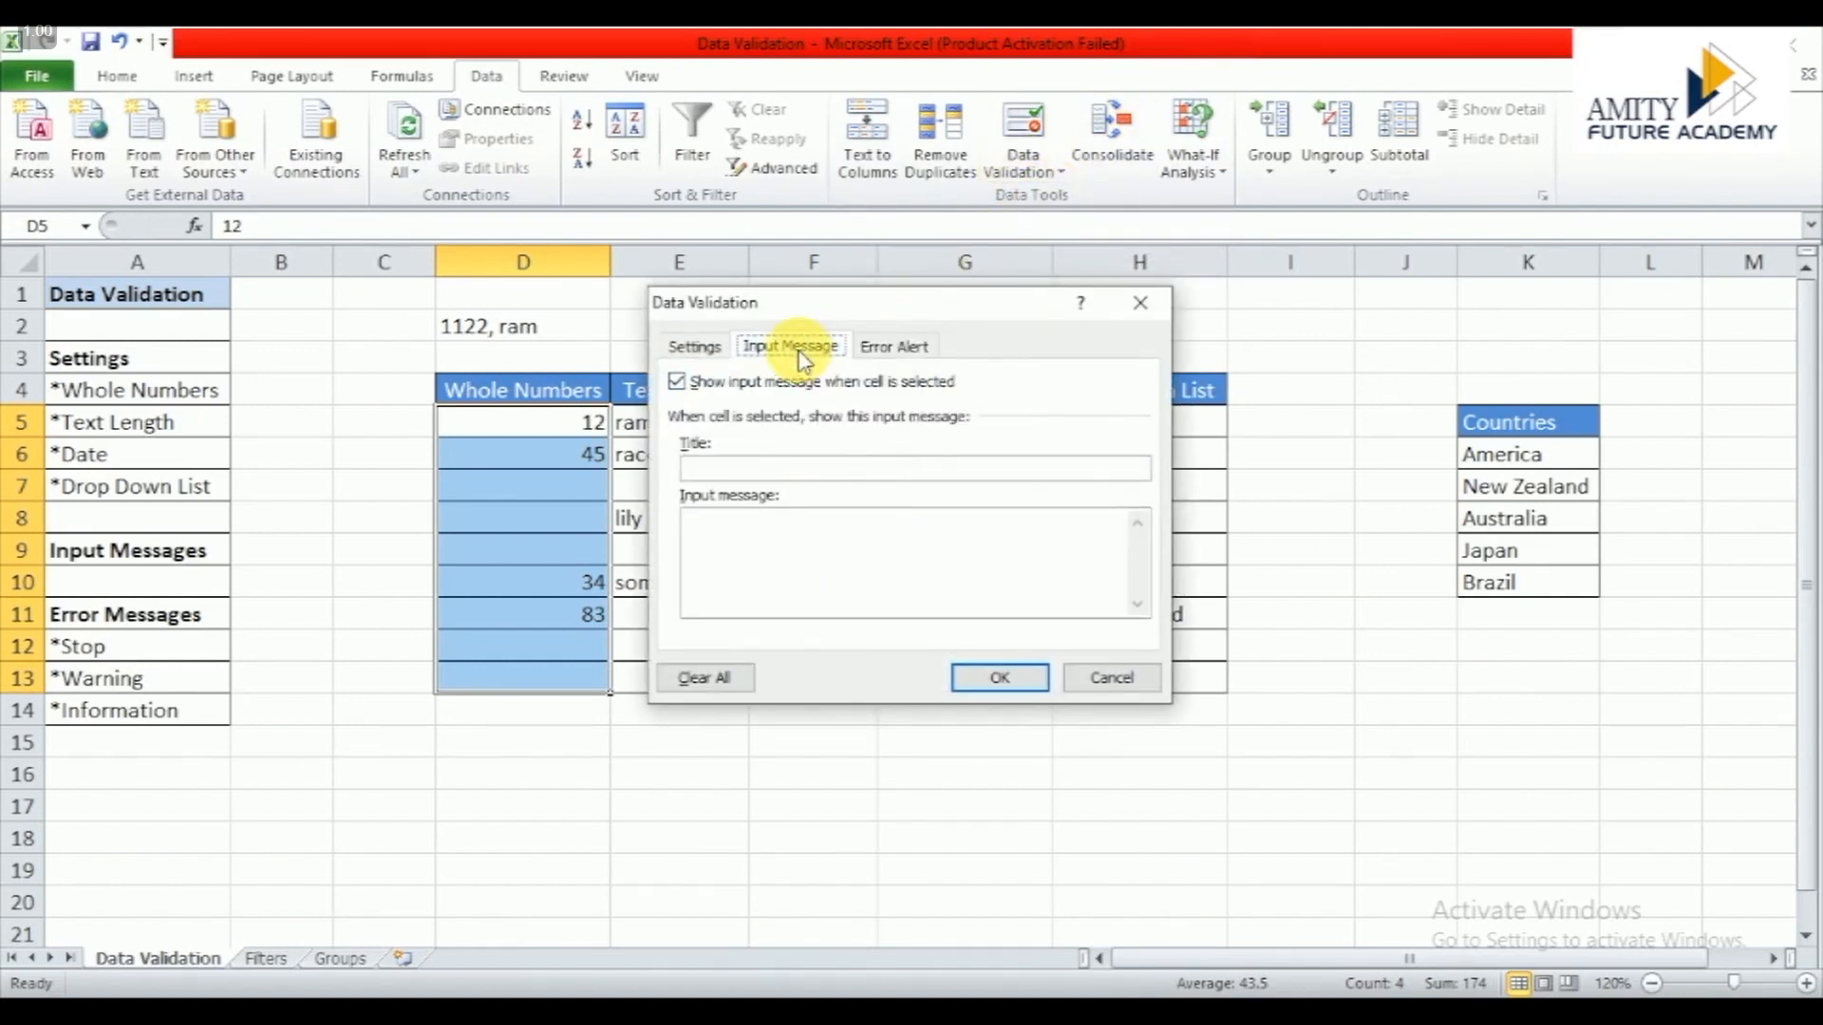
click(814, 480)
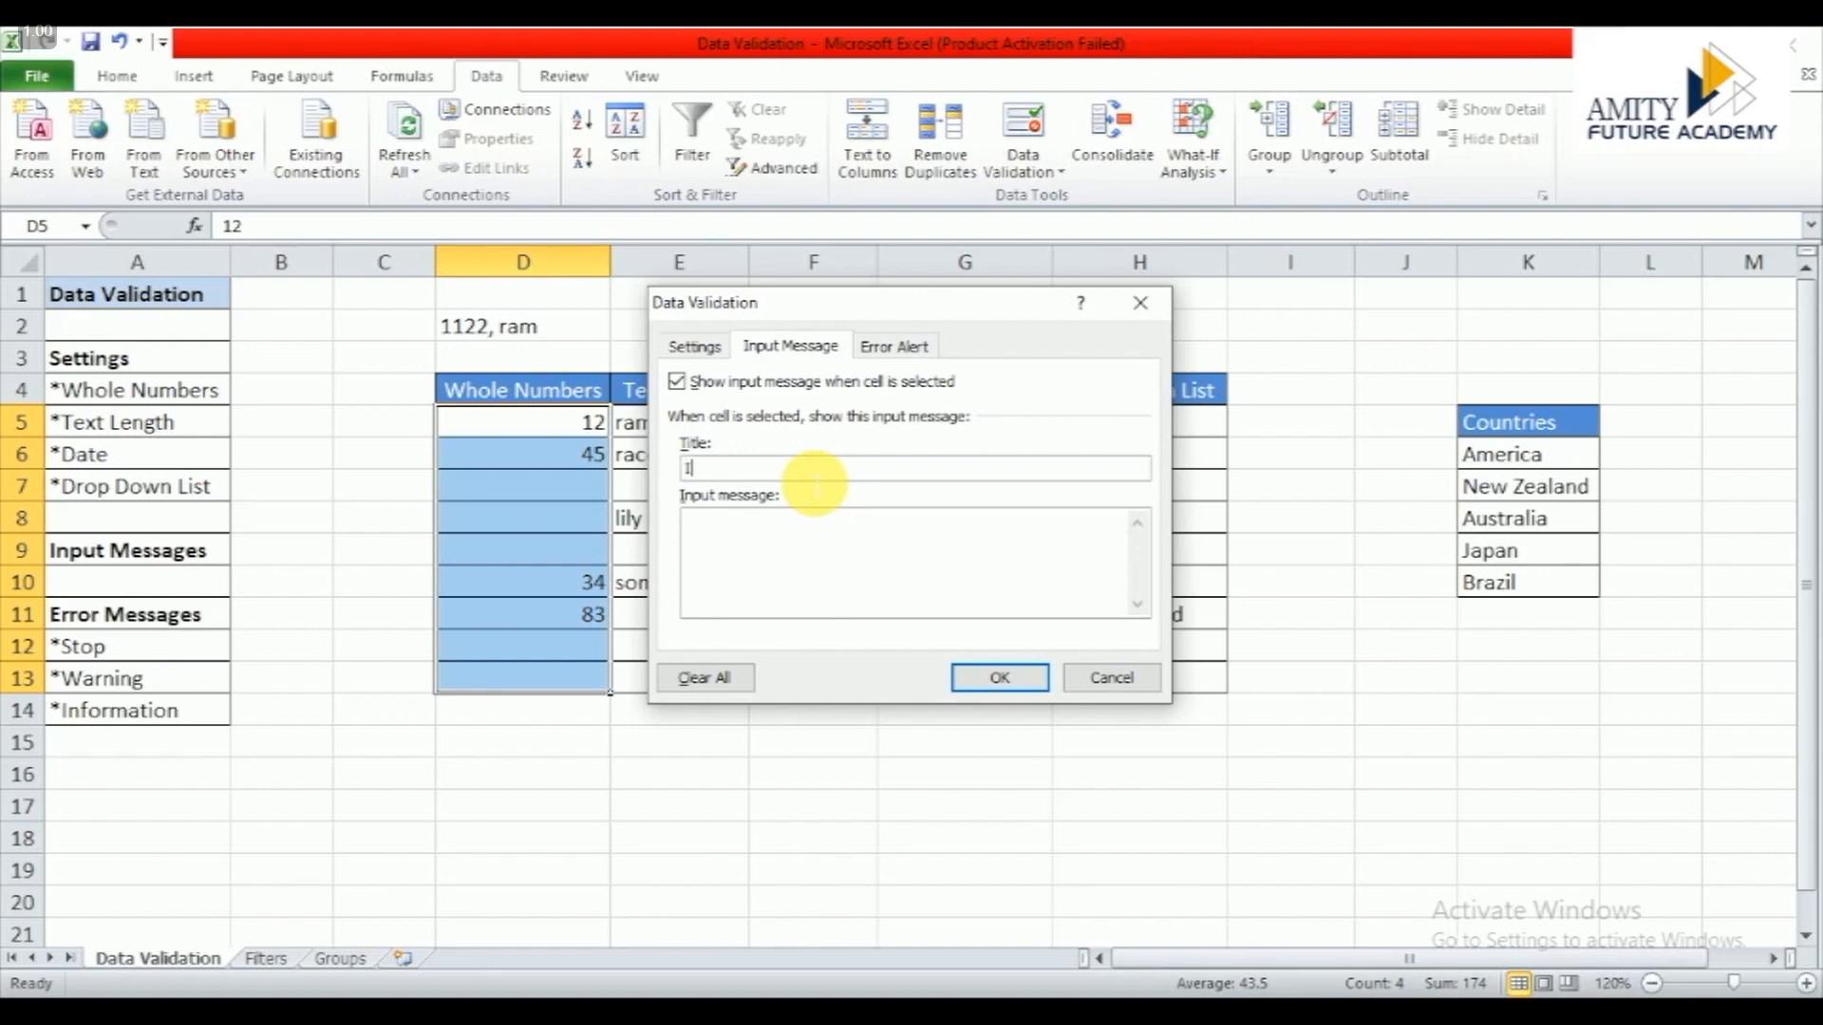
text(Note)
click(812, 546)
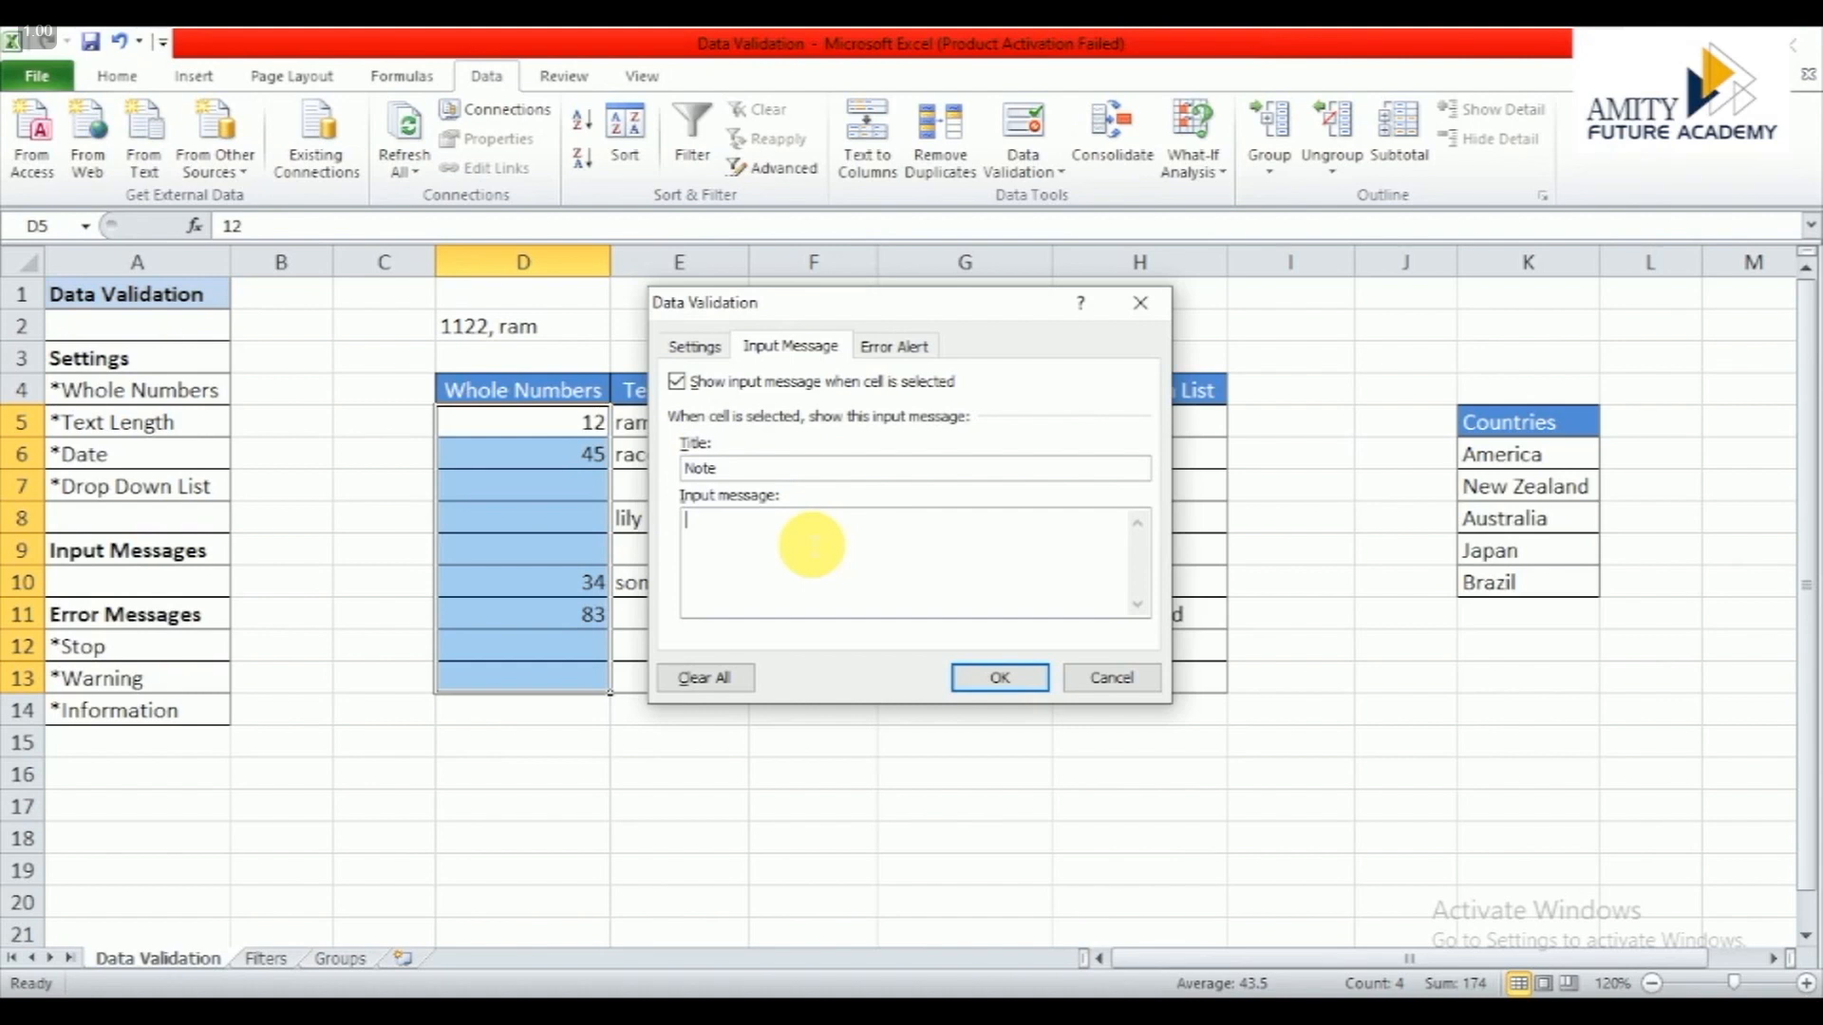
text(The input must be withing )
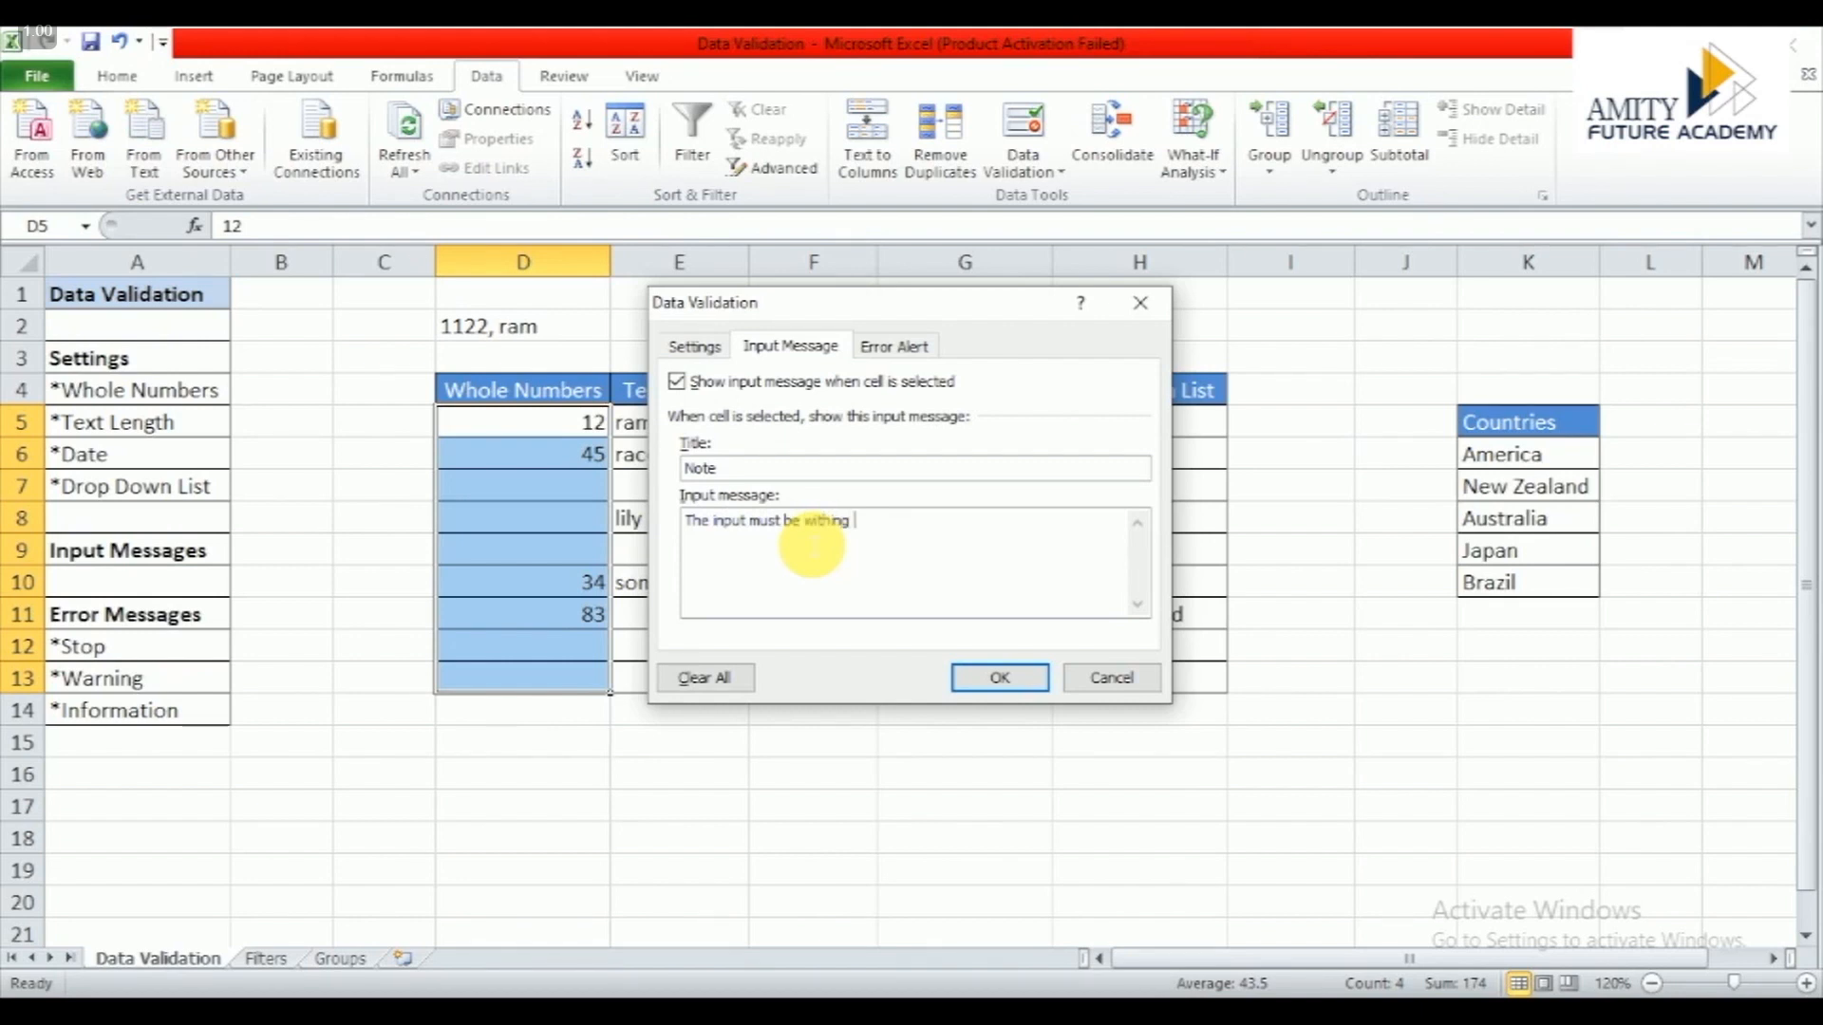
text(10 - 99.)
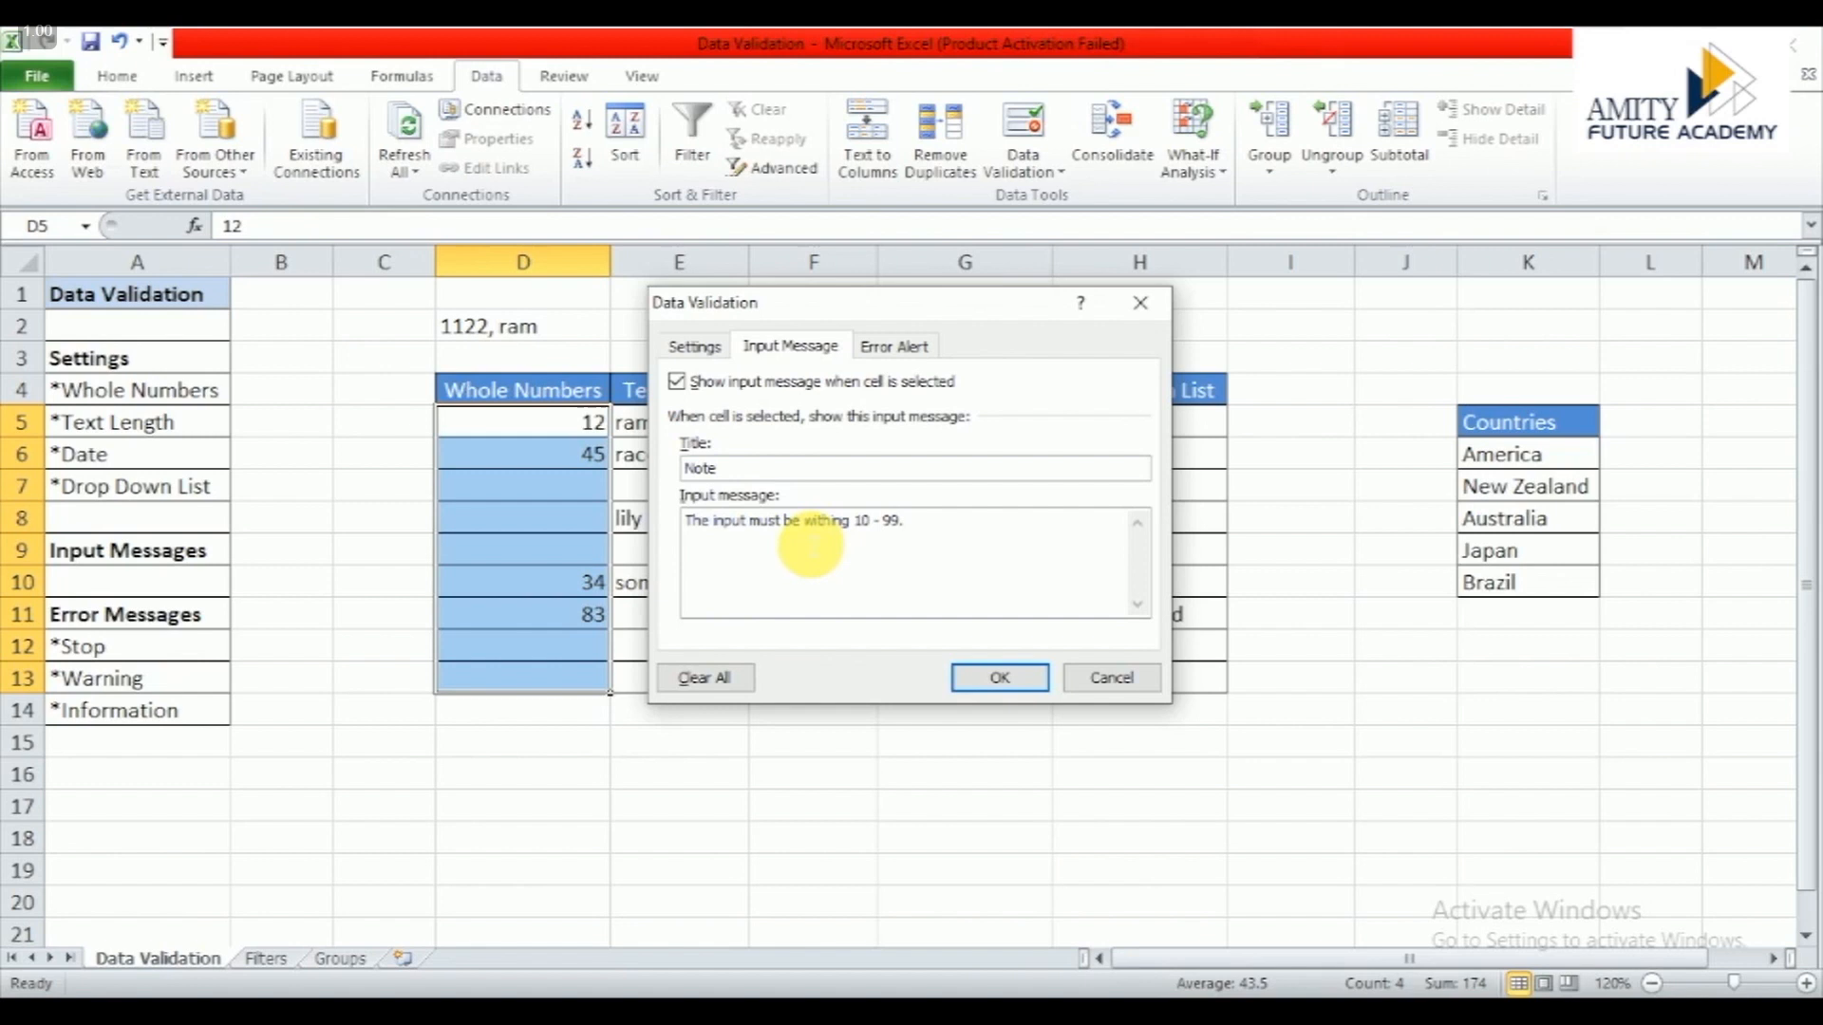
click(1004, 676)
Step: Check the input message on the Whole Numbers cells by selecting D8, D7, D6, D5 and D9 in turn
click(478, 769)
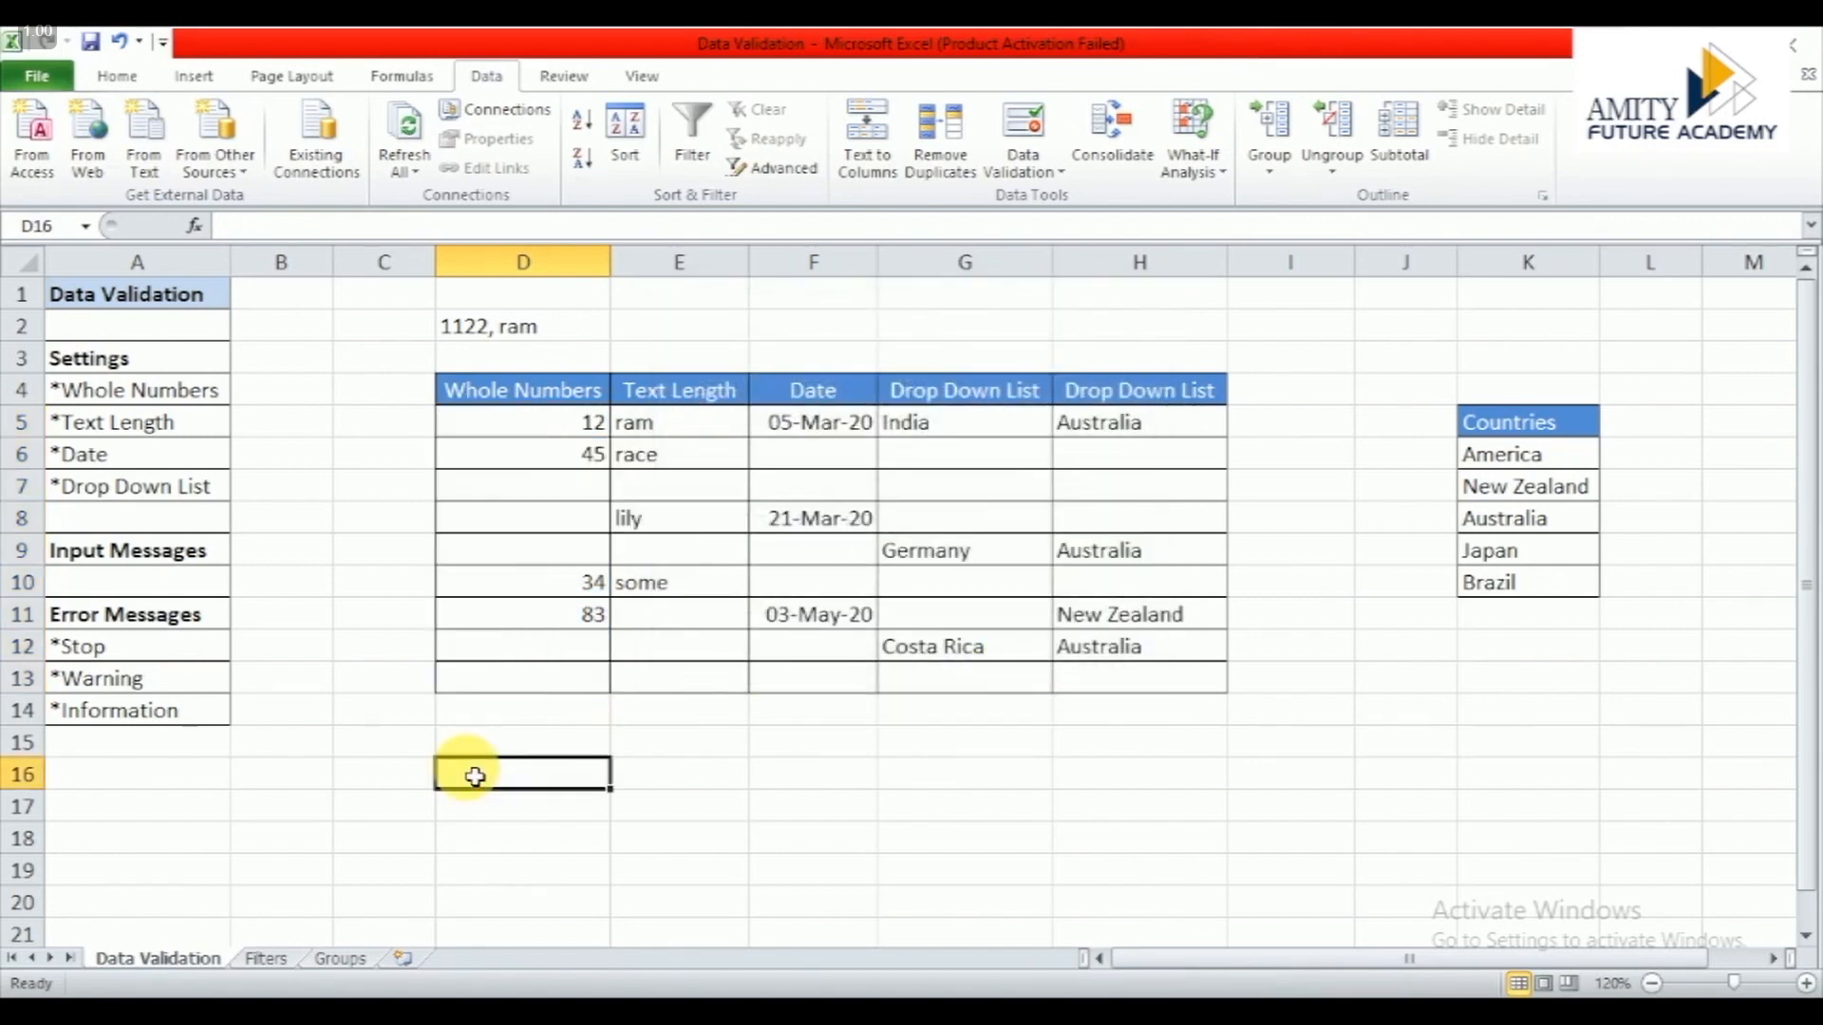
click(548, 522)
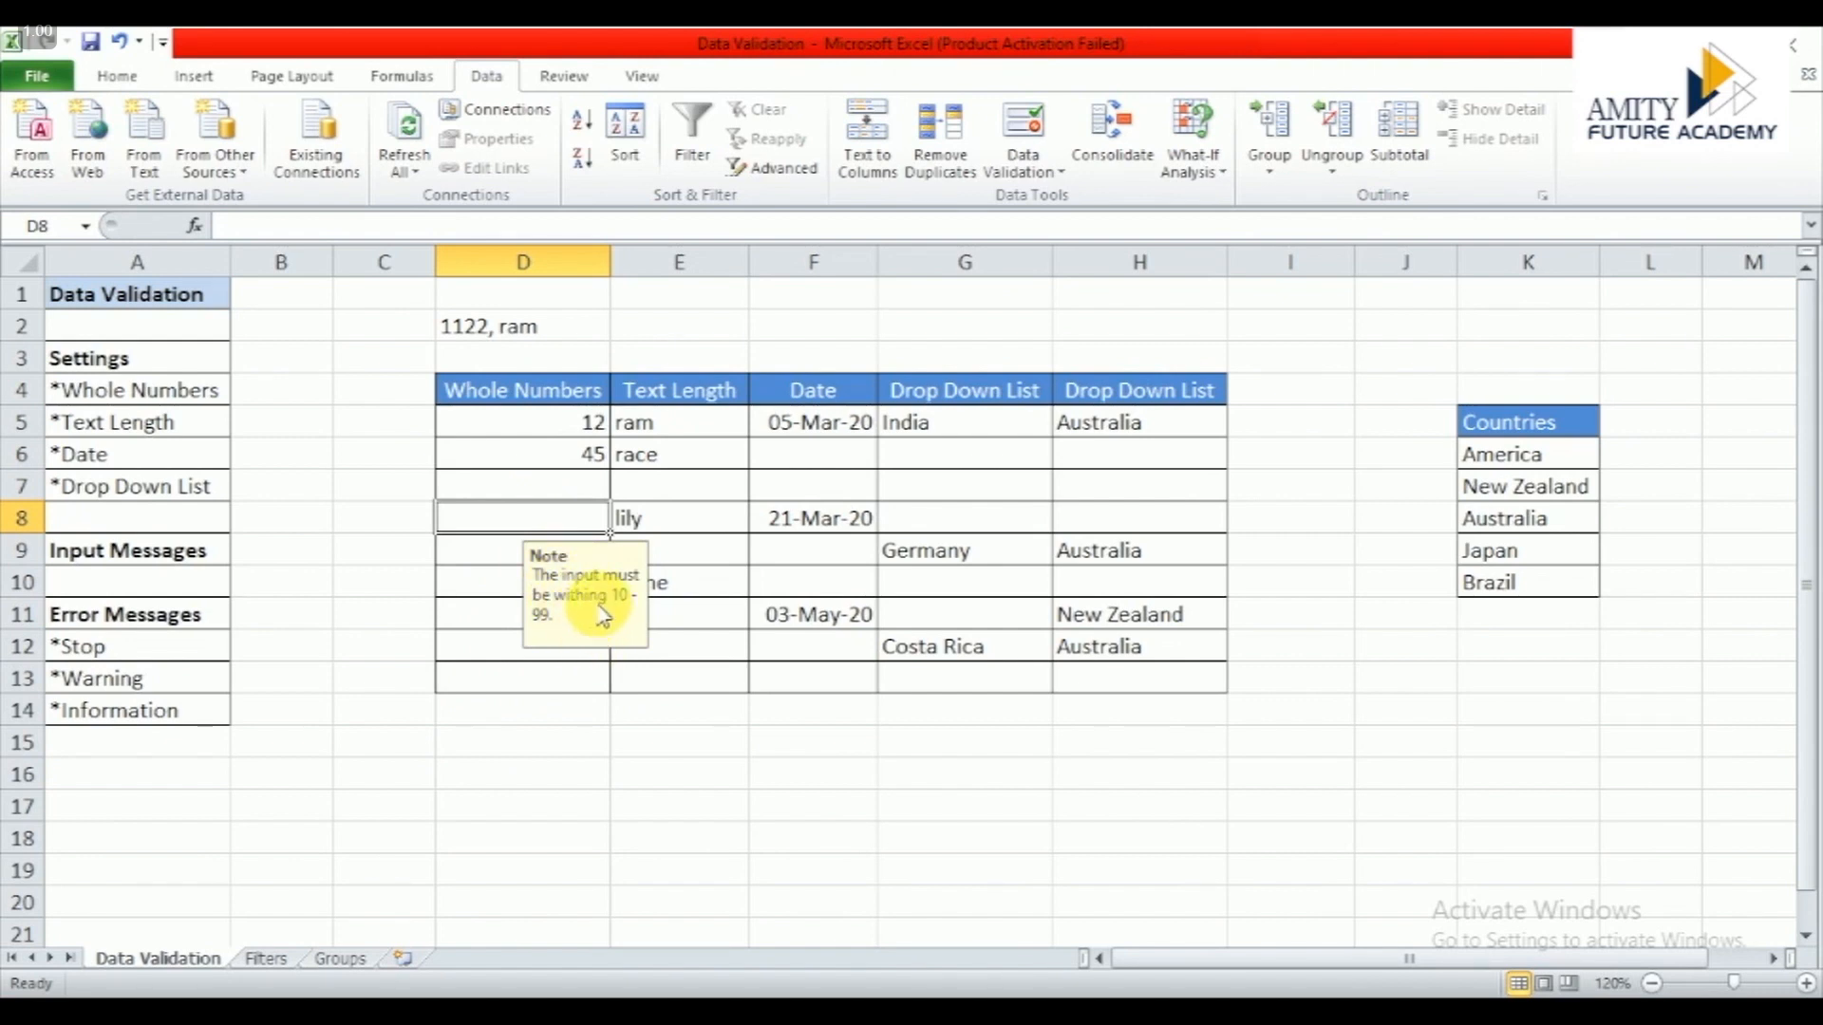
click(541, 489)
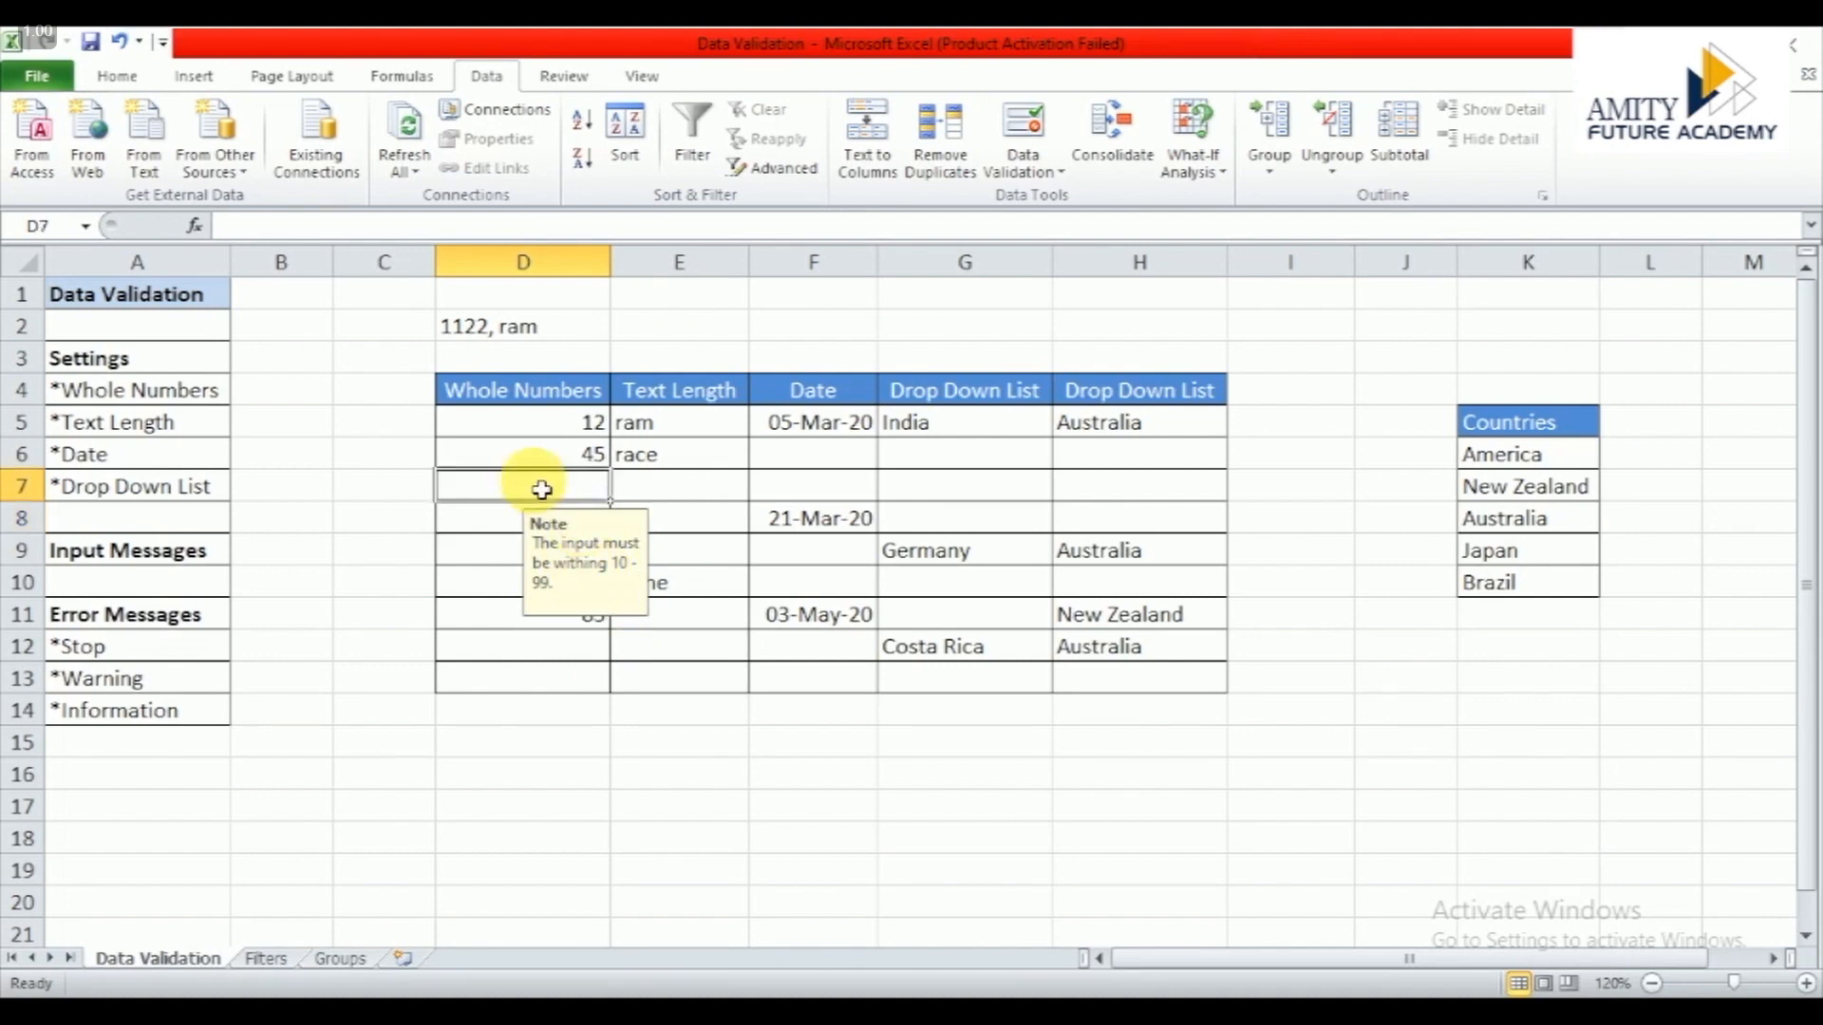
click(540, 455)
click(550, 423)
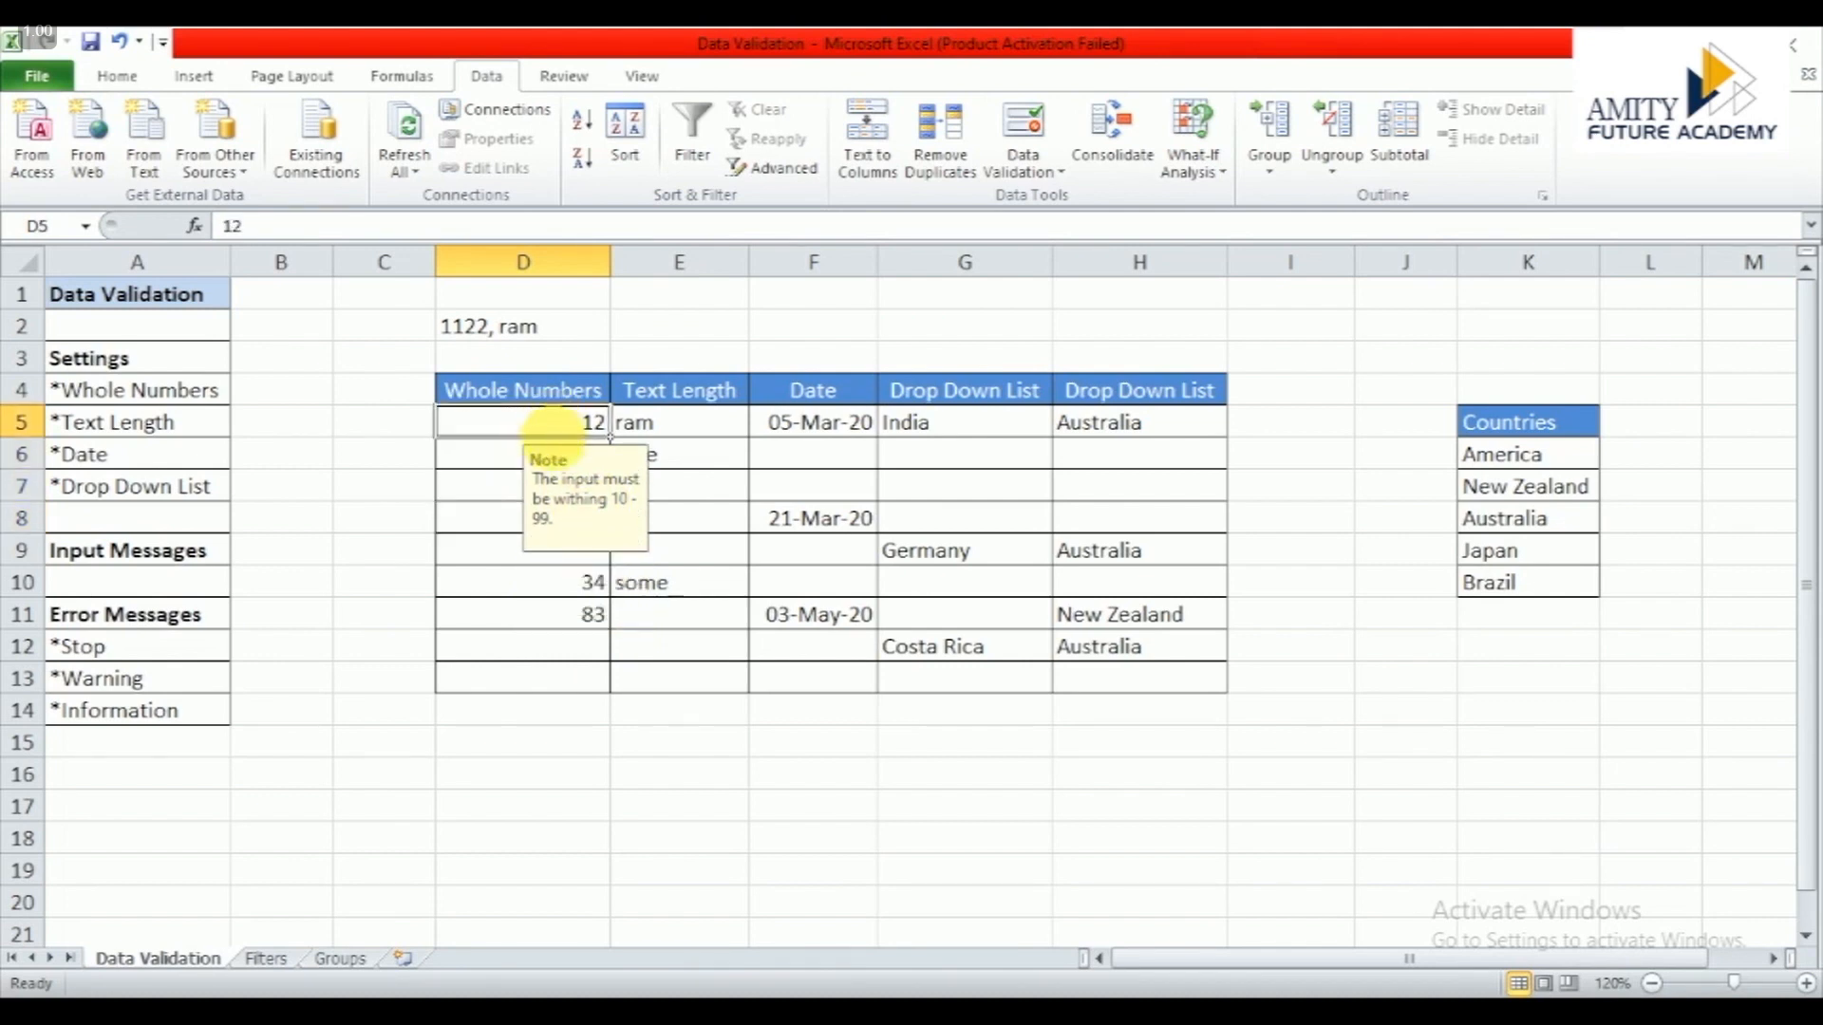
click(517, 555)
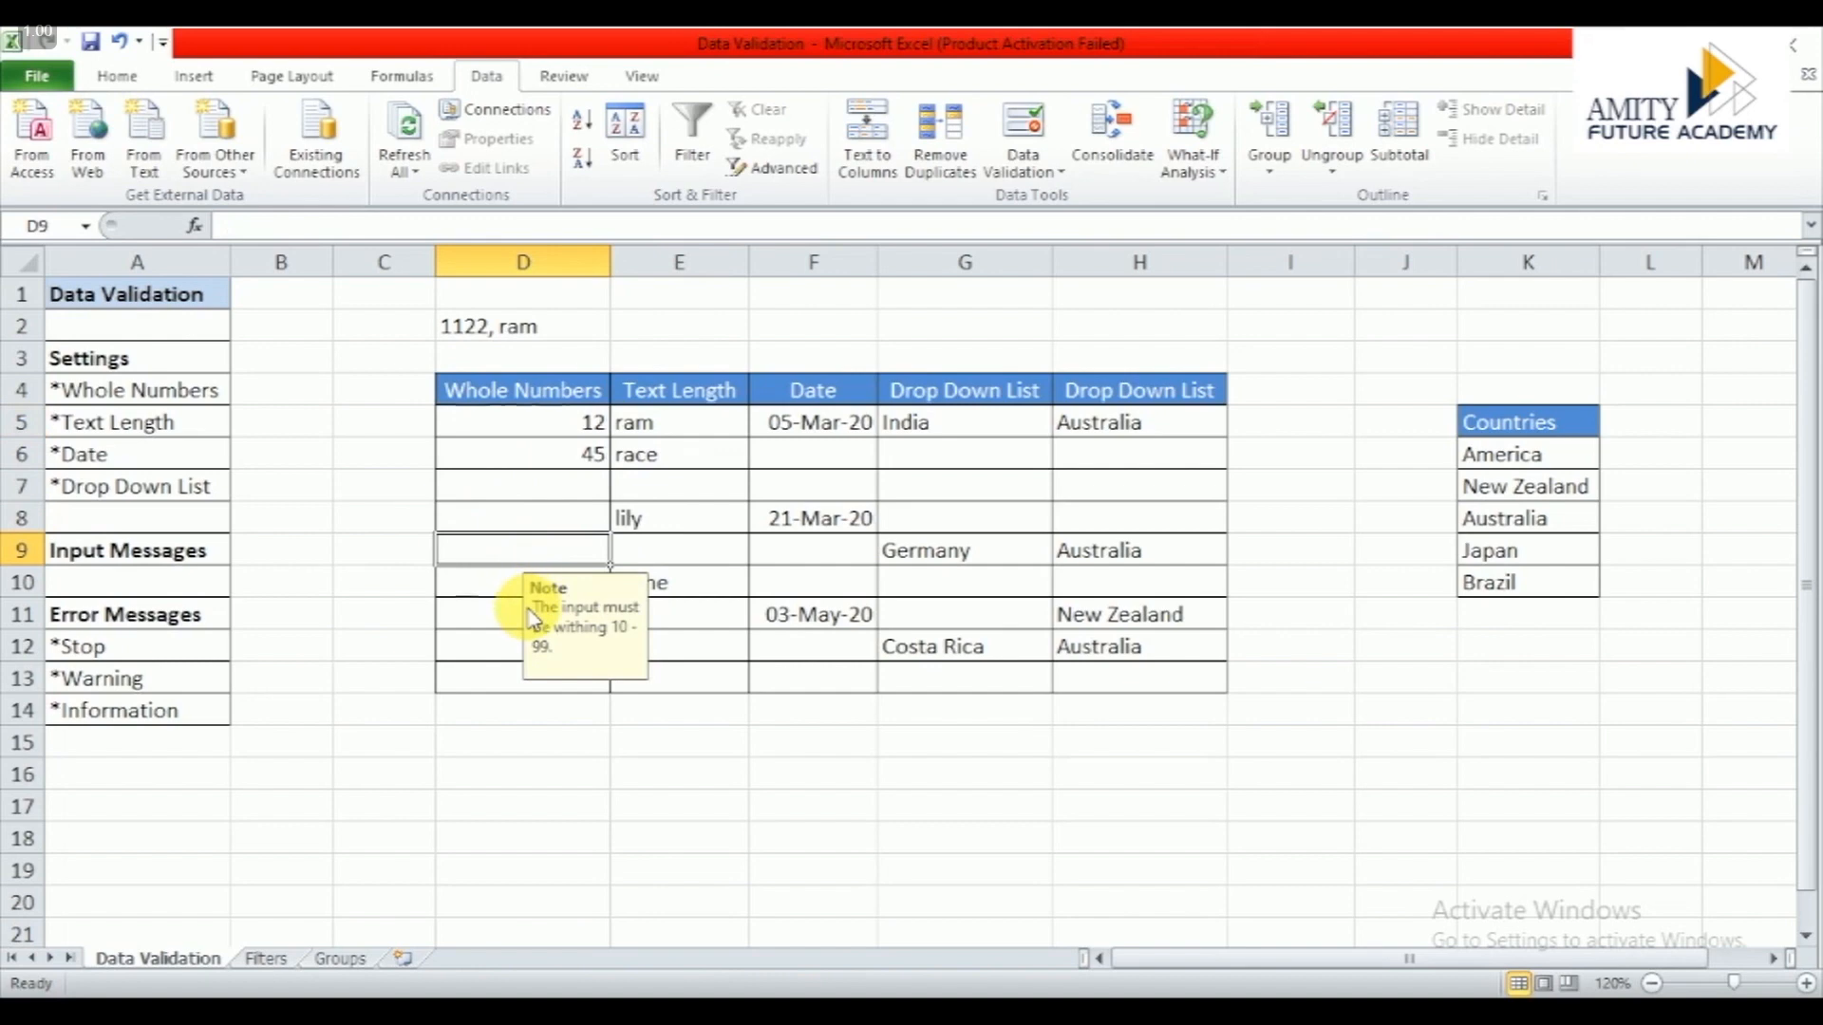